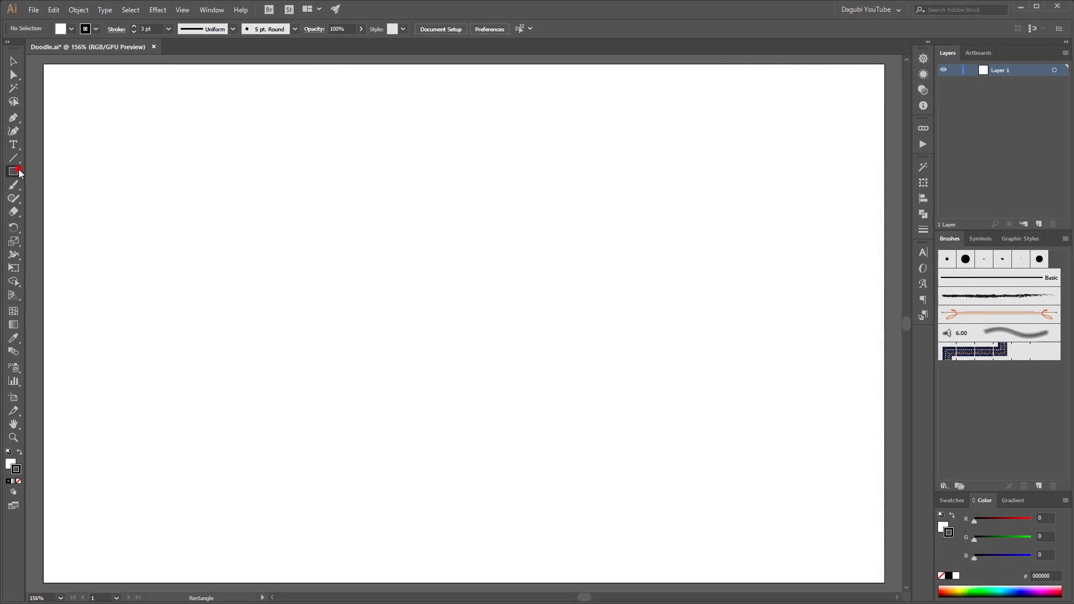
Choose the Ellipse Tool from the Rectangle tool's flyout in the toolbar.
click(14, 171)
Draw a wide ellipse near the top of the page and Alt-drag a copy below it.
click(64, 198)
drag(388, 128, 532, 196)
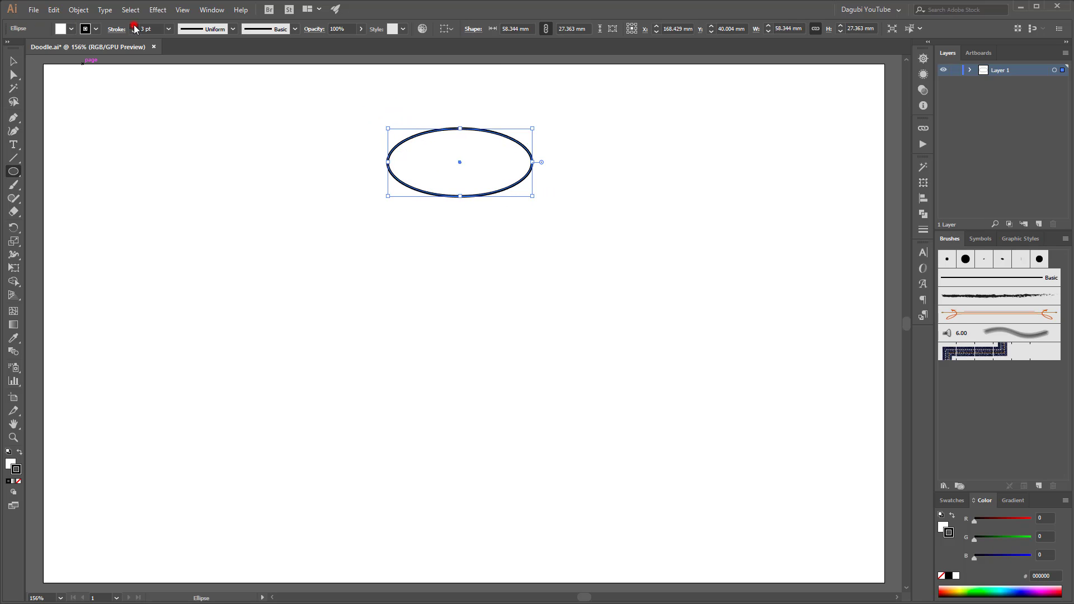
click(13, 61)
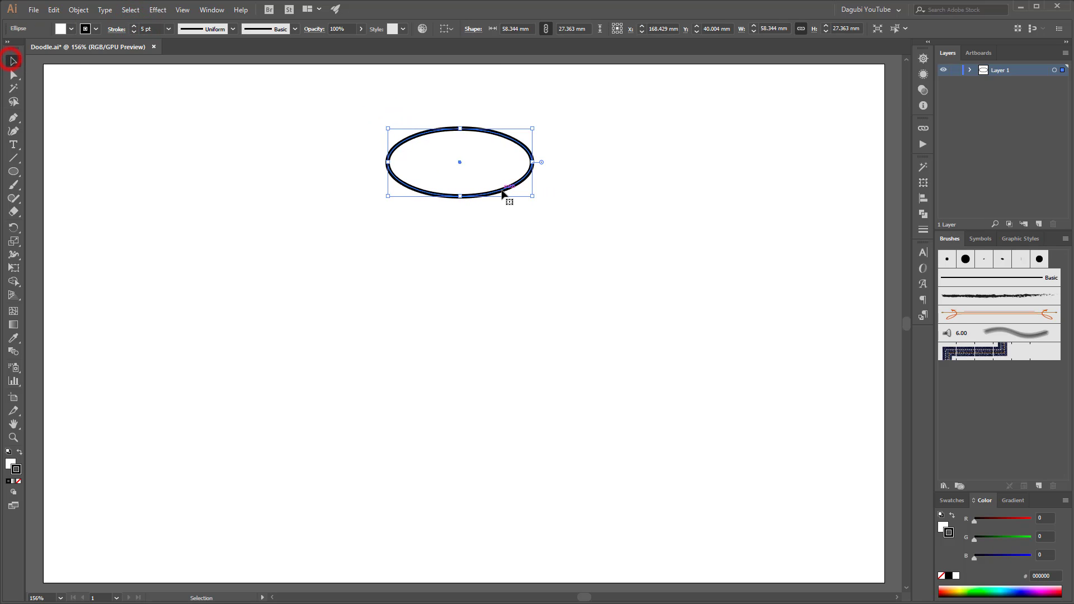
drag(502, 193, 499, 280)
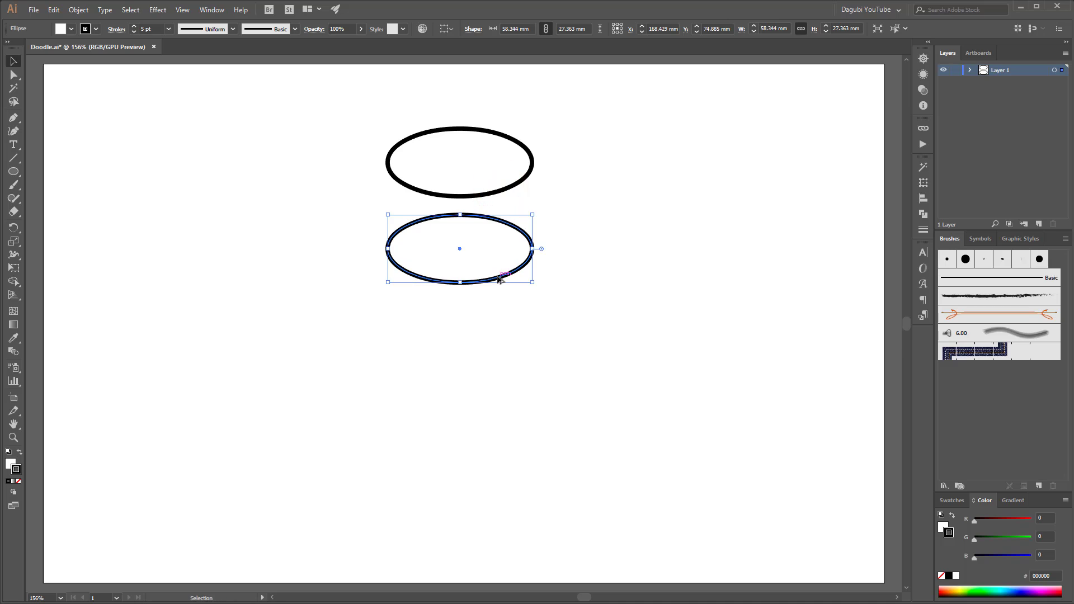
Nudge the lower ellipse's top and bottom points right to form an egg shape.
click(12, 75)
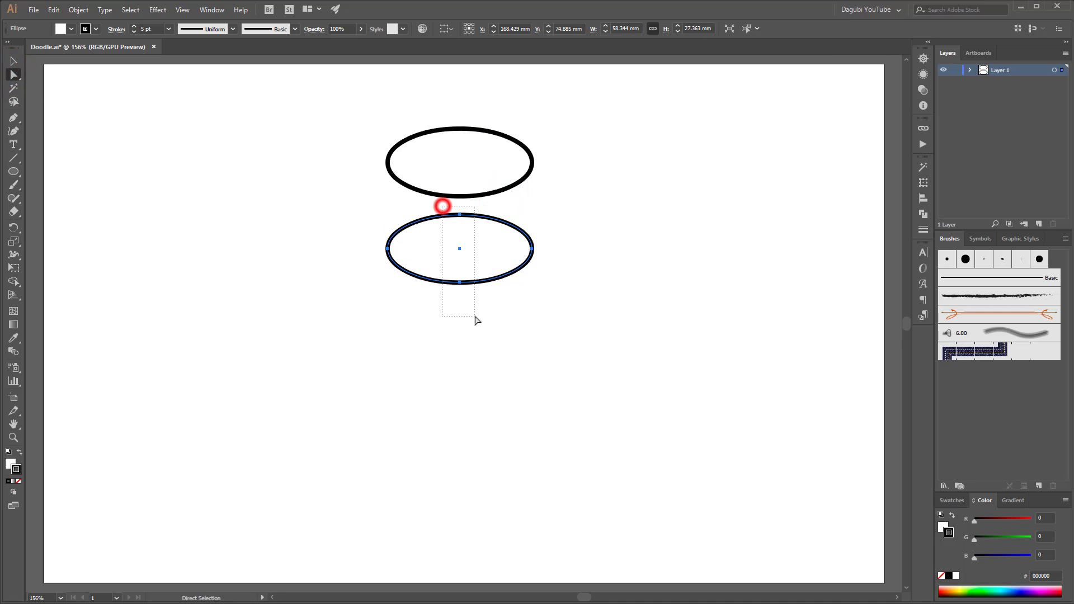
drag(475, 320, 475, 319)
key(shift+Right)
Reshape the top ellipse into a pointed leaf by shortening and angling its end-point handles.
click(388, 162)
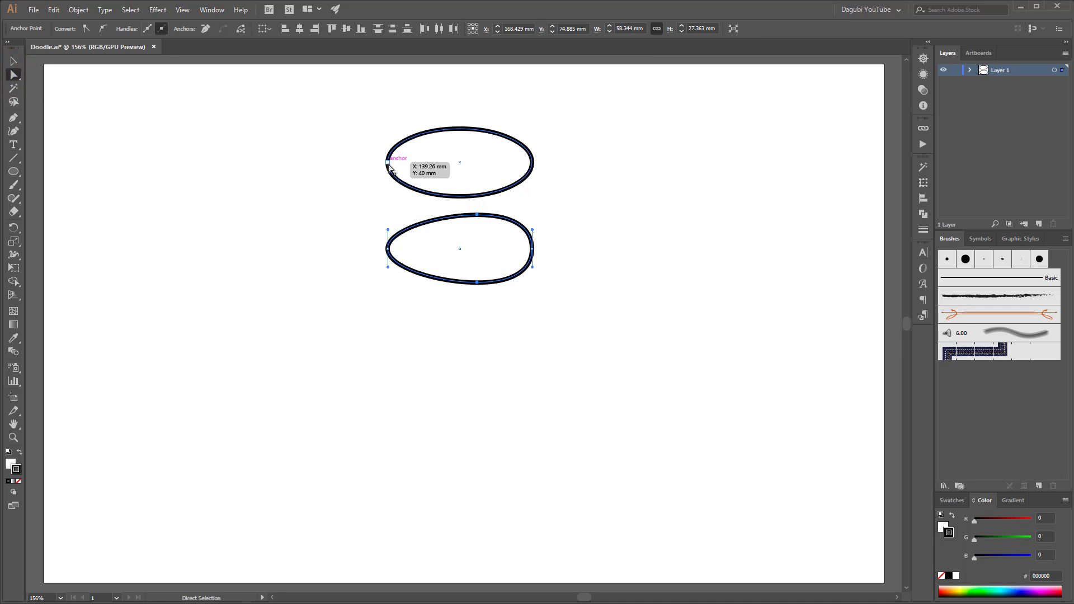
click(13, 241)
key(ctrl+plus)
key(ctrl+plus)
key(ctrl+plus)
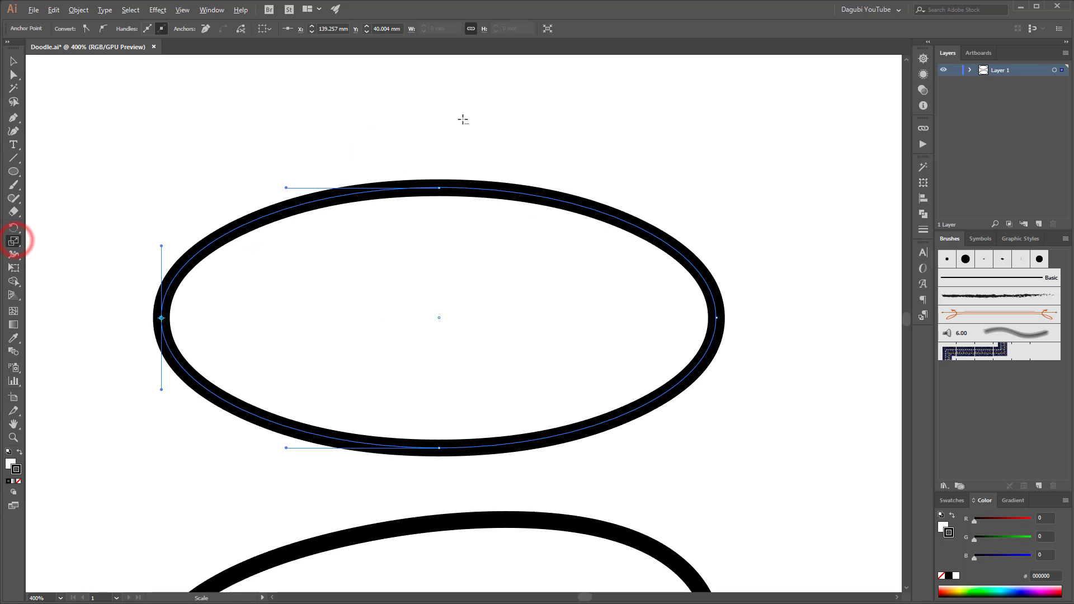
drag(160, 247, 178, 295)
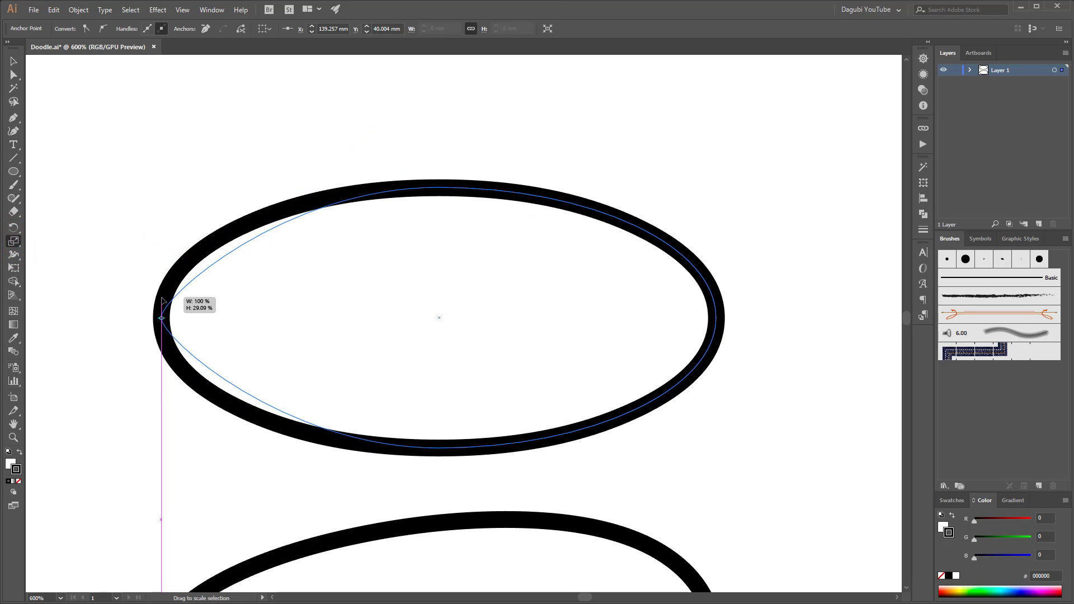
ctrl+click(717, 317)
drag(718, 244, 718, 302)
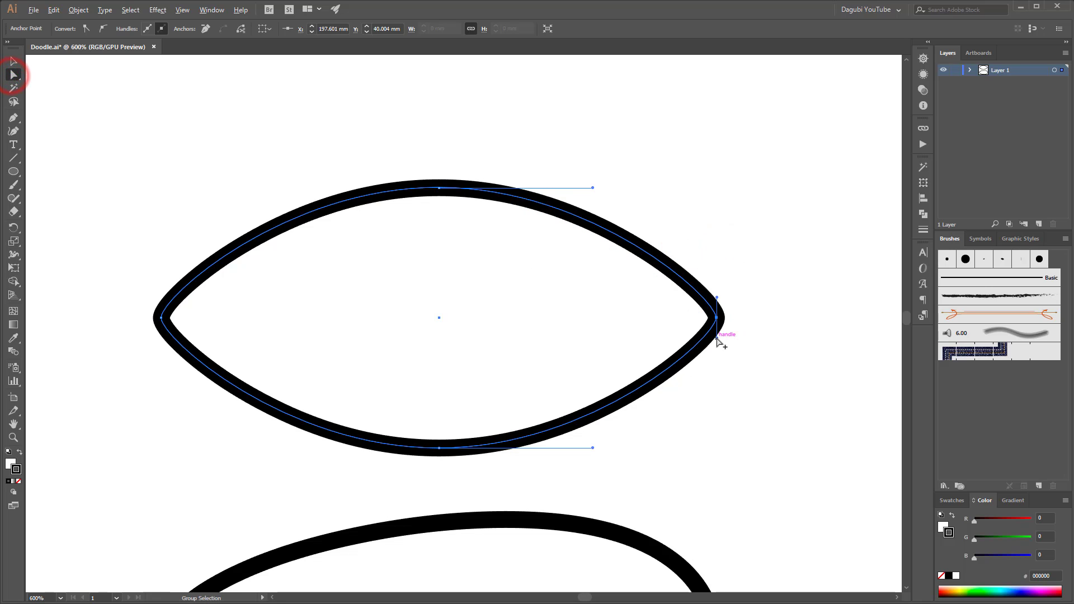
drag(718, 339, 709, 338)
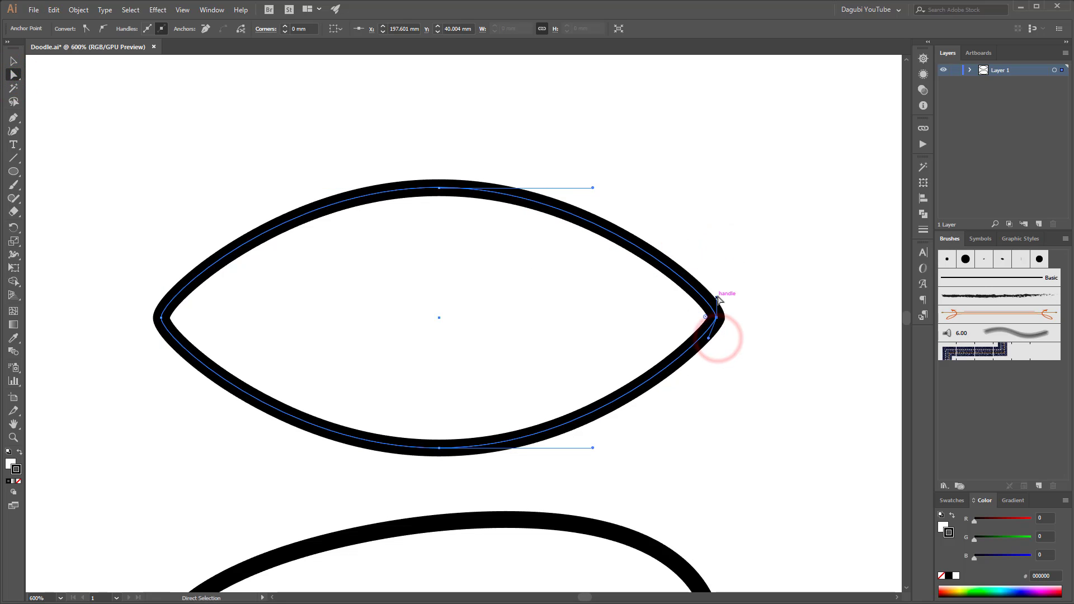
drag(717, 298, 709, 295)
click(162, 318)
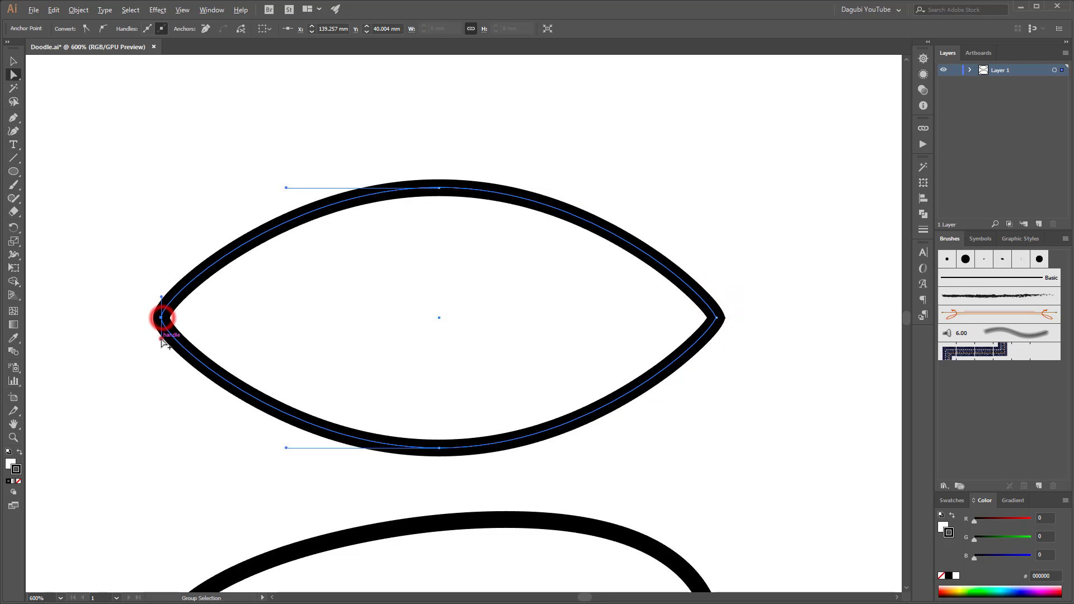
drag(162, 338, 171, 338)
drag(161, 299, 169, 297)
Fit the artboard in view and Alt-drag a copy of the egg shape below it.
key(v)
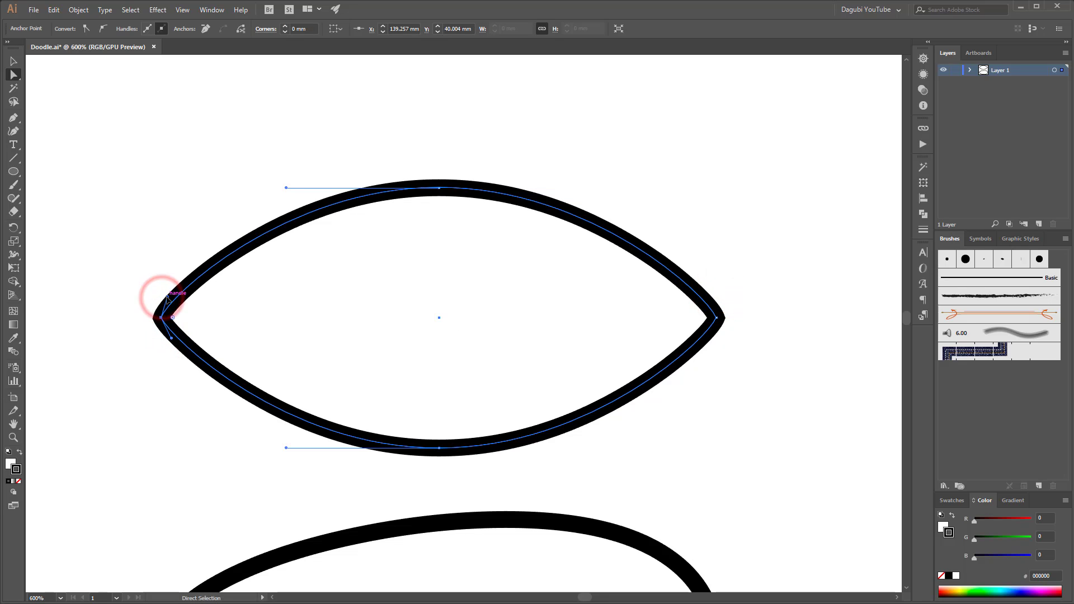
key(ctrl+0)
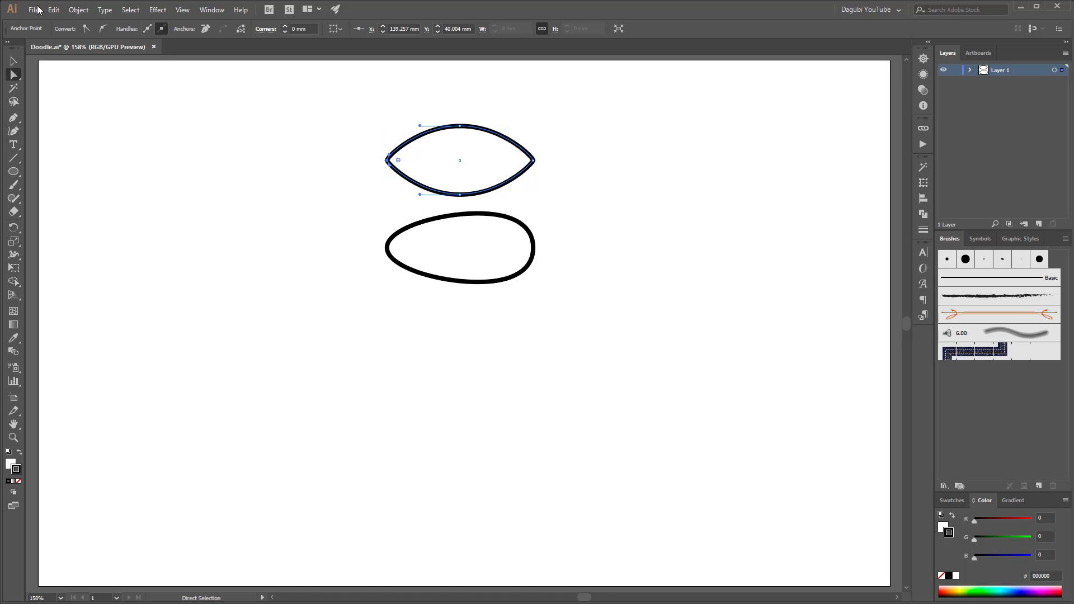
key(v)
click(338, 298)
click(490, 282)
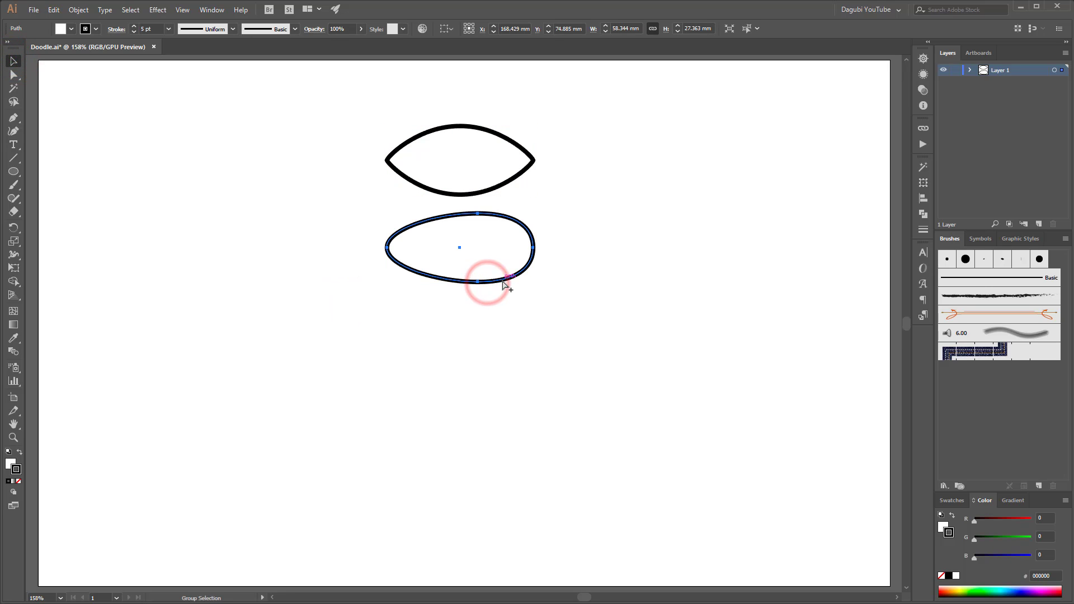
drag(503, 283, 496, 376)
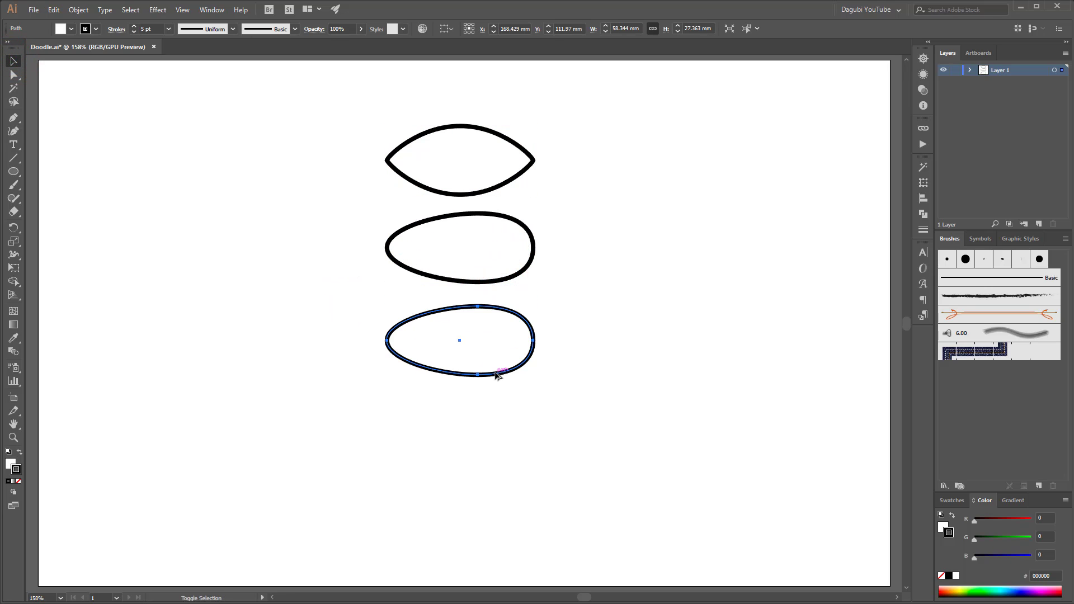
Draw a small circle in the bottom oval's right end, filled black with no stroke.
click(90, 158)
click(13, 172)
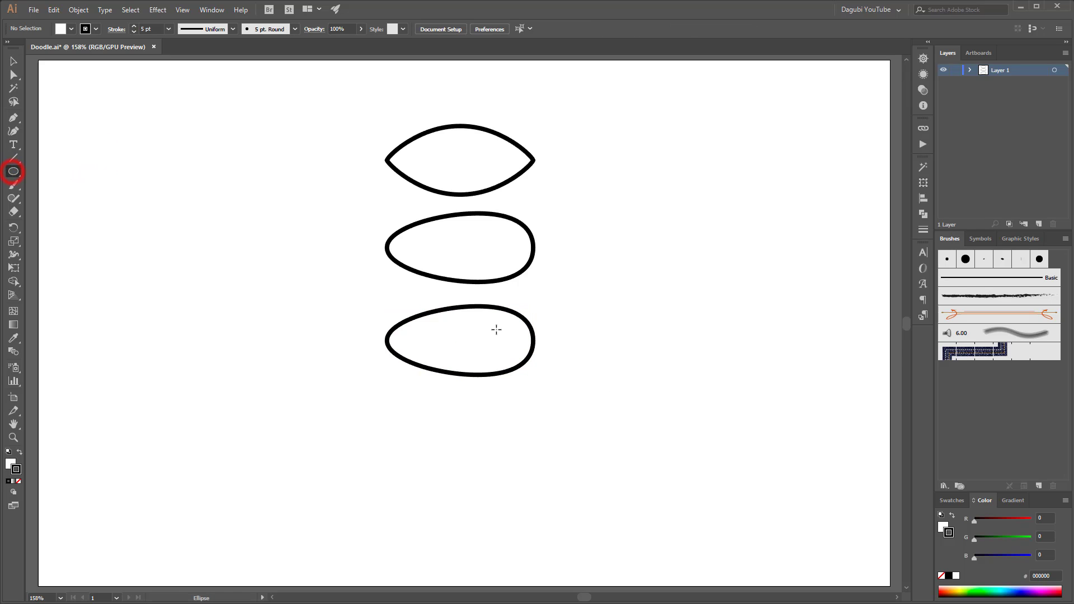
drag(492, 332, 509, 348)
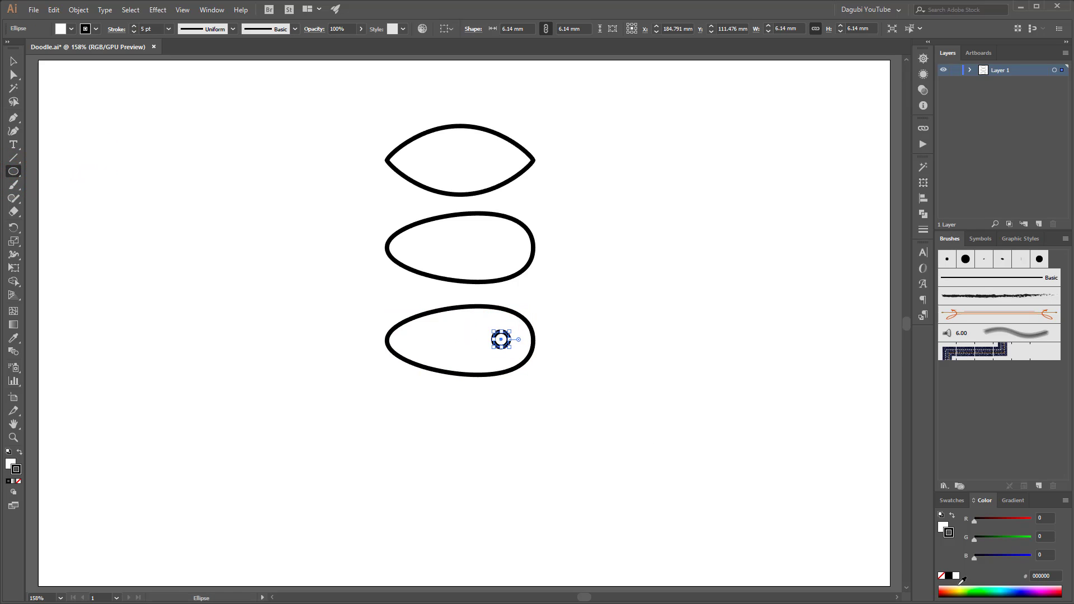
click(942, 576)
click(949, 576)
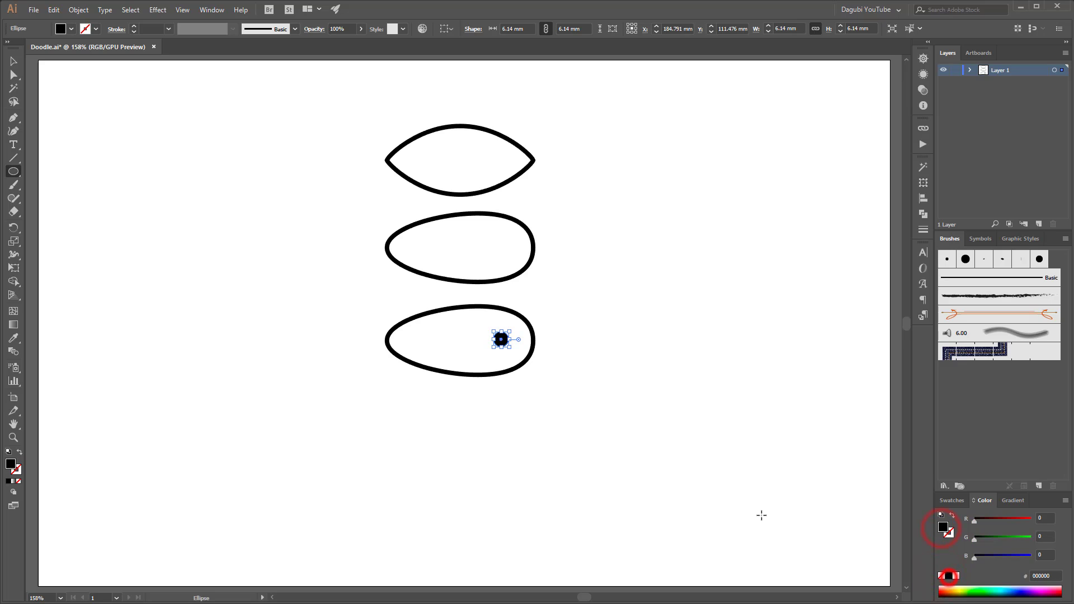
Vertically centre the black dot within the bottom oval using Align.
click(14, 61)
drag(361, 291, 560, 376)
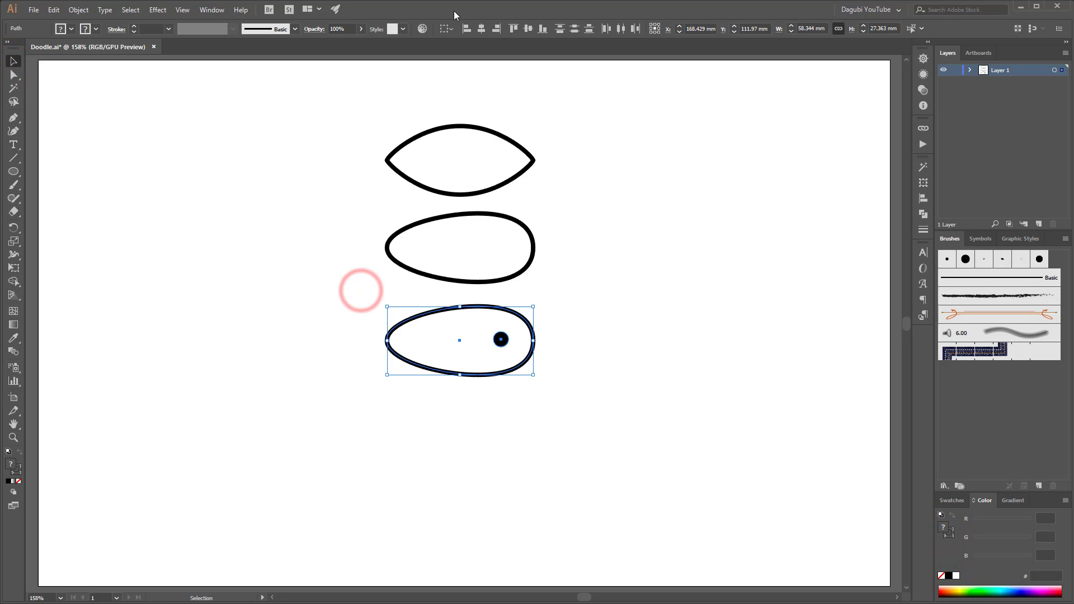
click(446, 29)
click(543, 3)
click(529, 28)
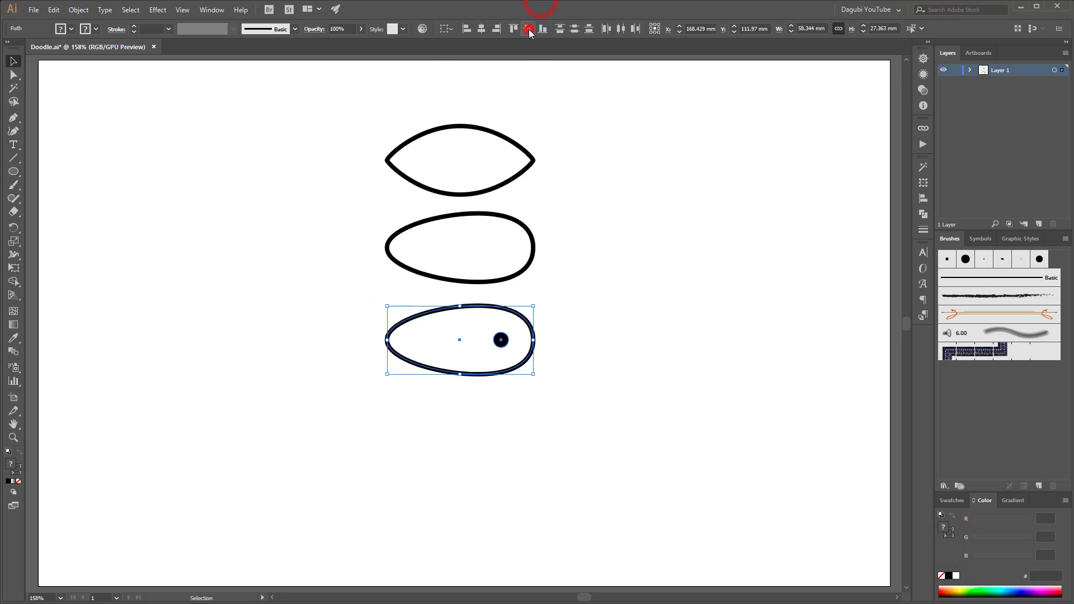
click(645, 331)
key(ctrl+z)
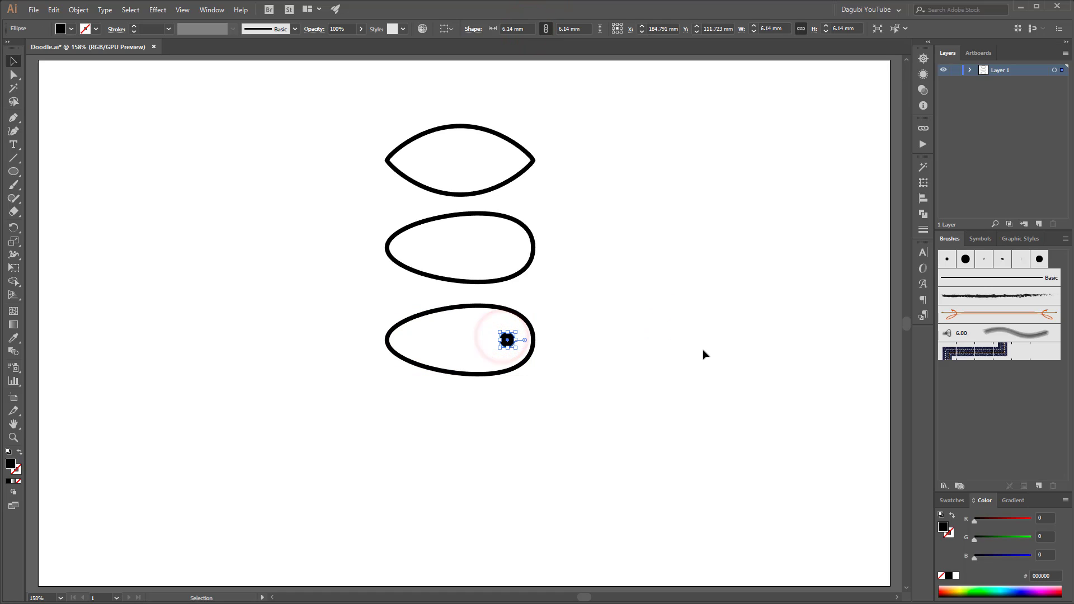
click(704, 351)
Draw a horizontal line from the oval's left tip with a black, round-capped stroke.
click(13, 159)
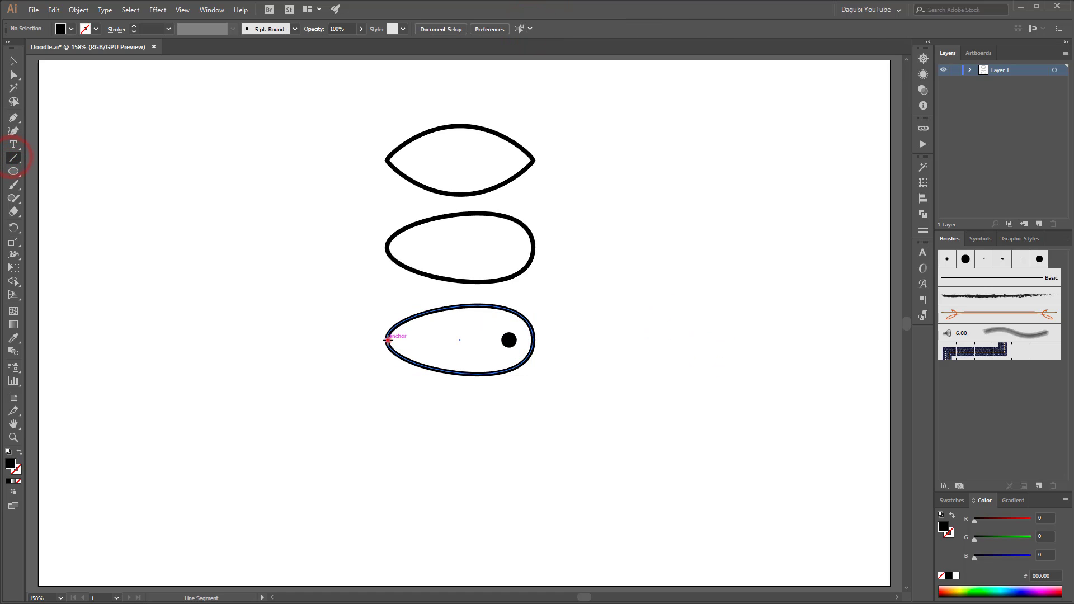
drag(387, 340, 483, 339)
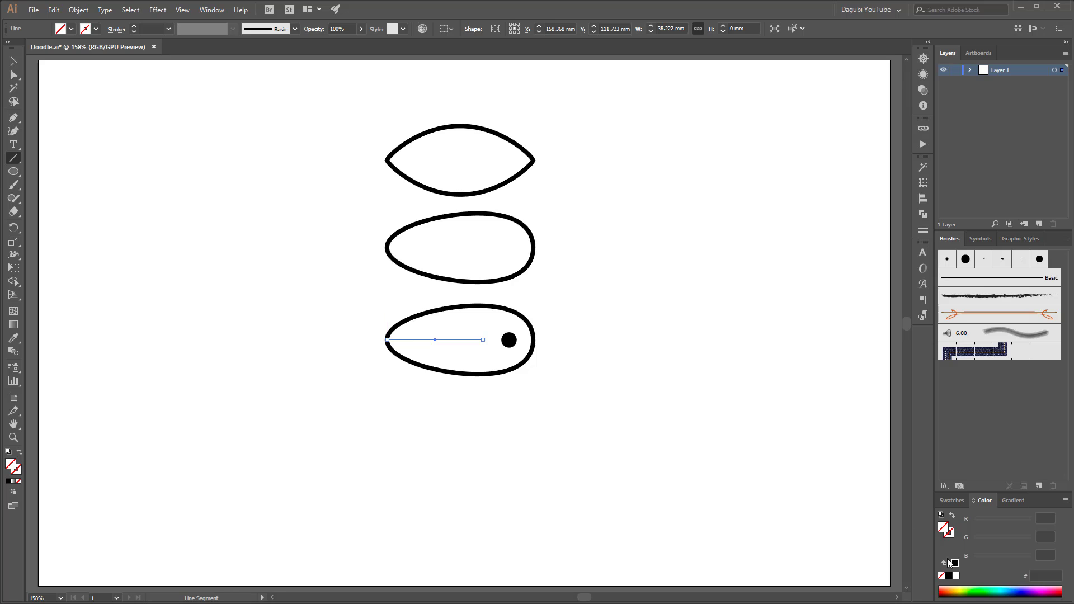
click(949, 576)
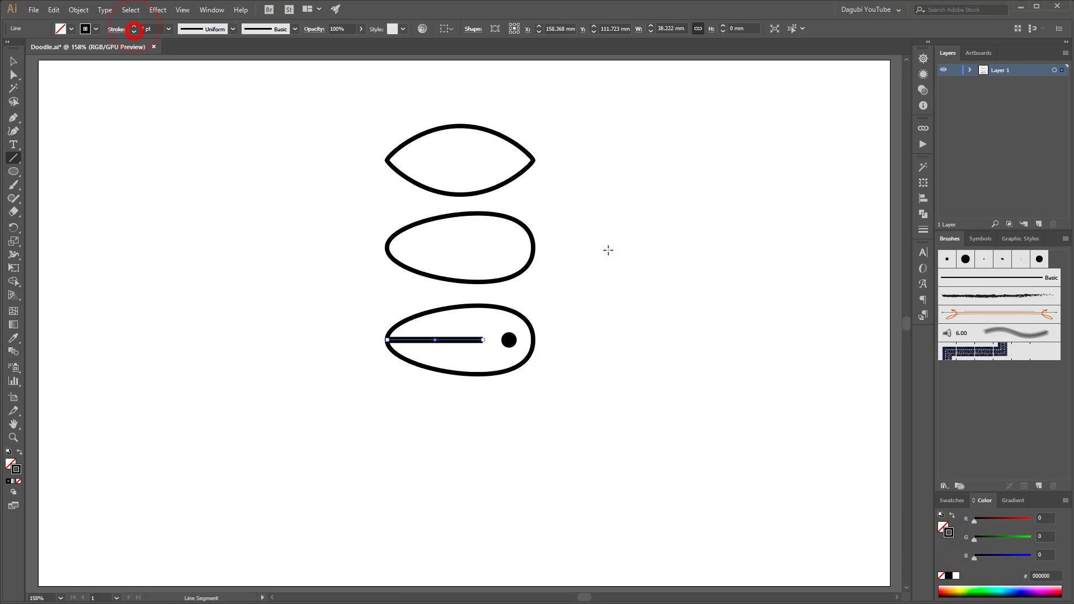
click(924, 232)
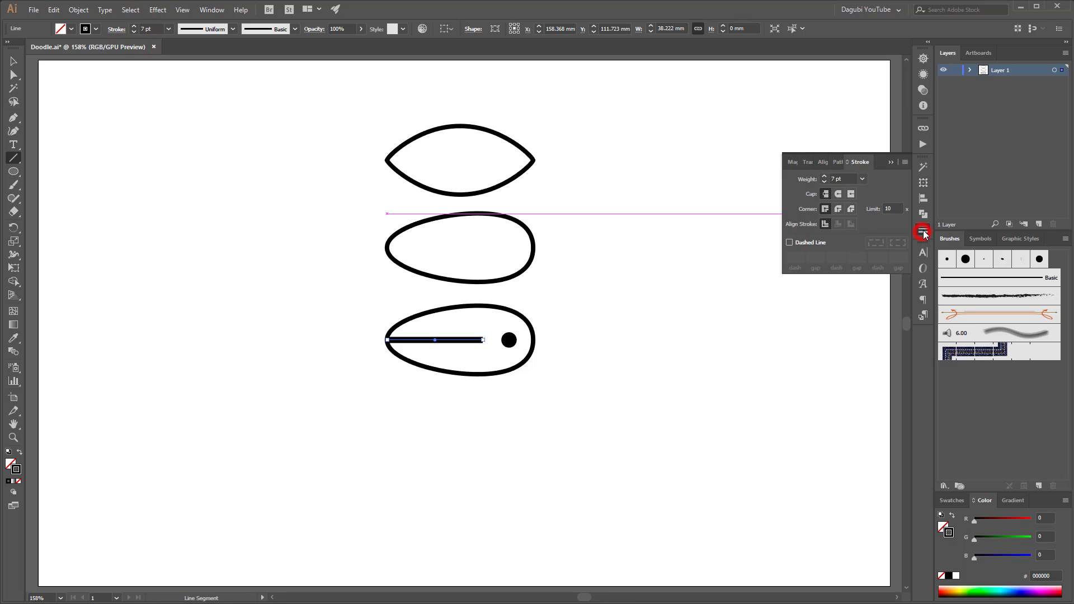
ctrl+click(678, 268)
Set the line's stroke weight to 6 pt and fit the artboard in view.
alt+scroll(392, 374, up, 4)
ctrl+click(449, 302)
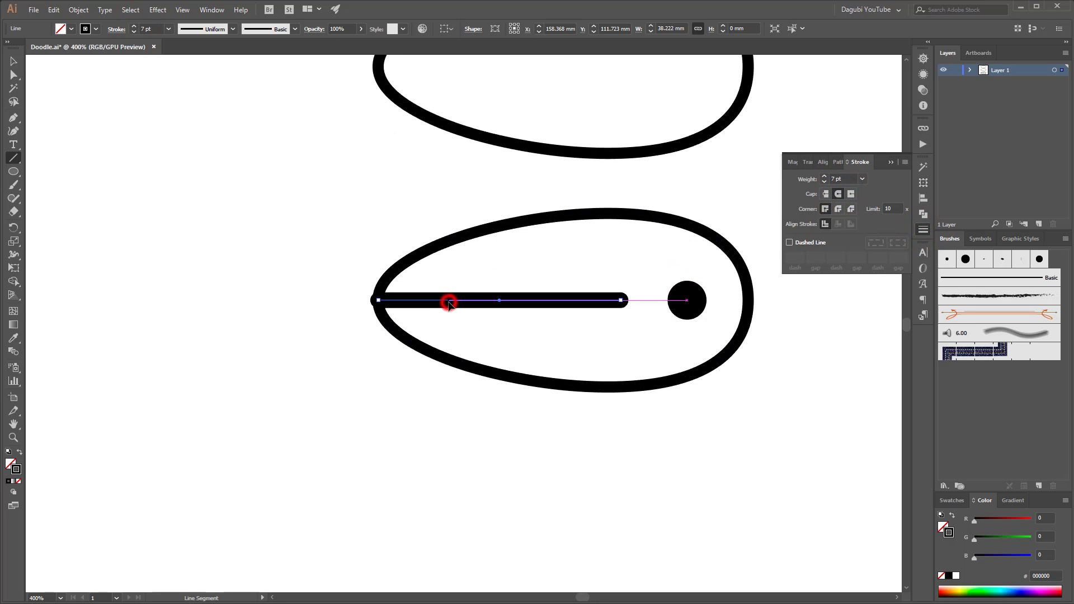
click(134, 32)
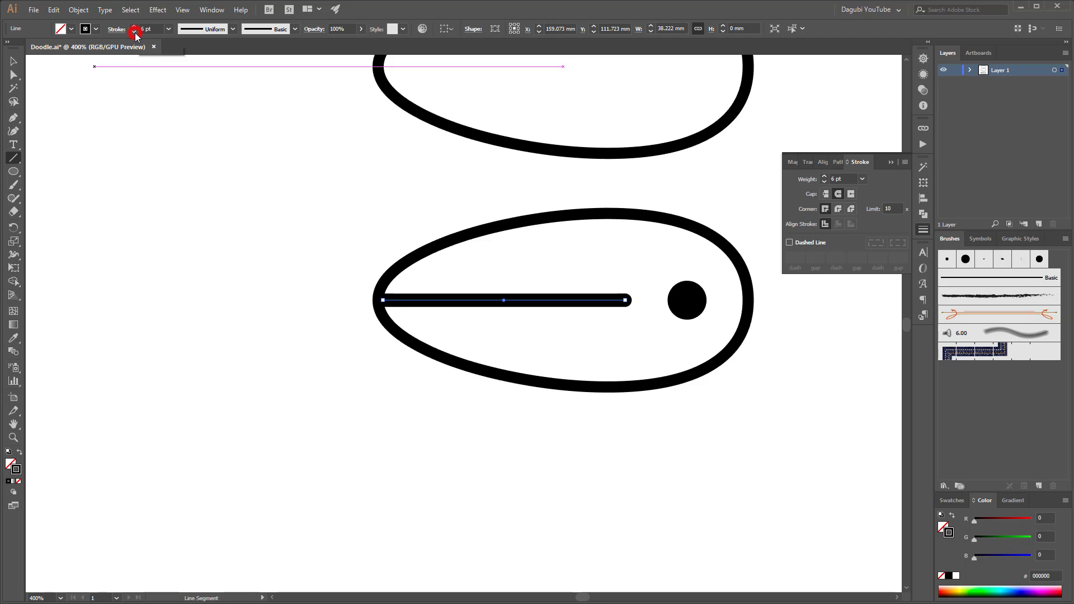
ctrl+click(255, 225)
alt+scroll(294, 183, down, 4)
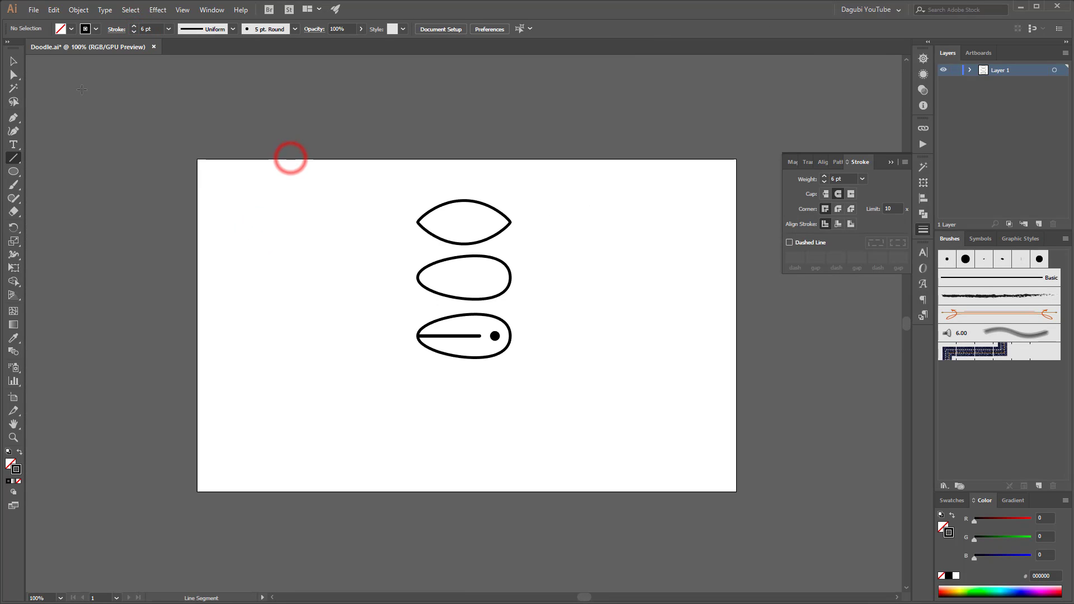
key(v)
key(ctrl+0)
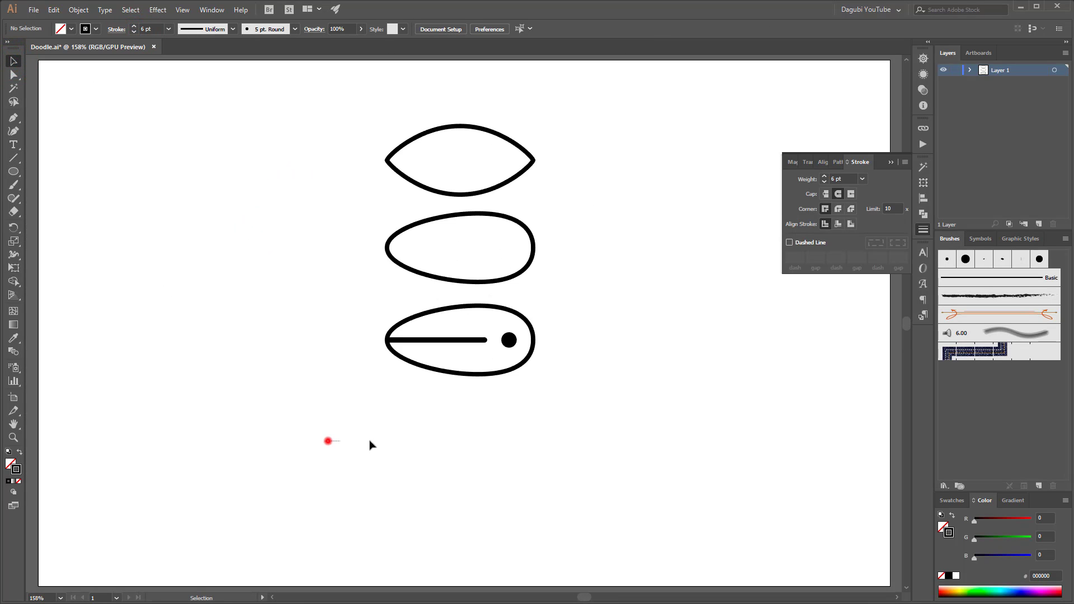
Duplicate the dotted leaf below itself and delete the dot from the copy.
drag(328, 440, 593, 305)
alt+drag(526, 365, 533, 448)
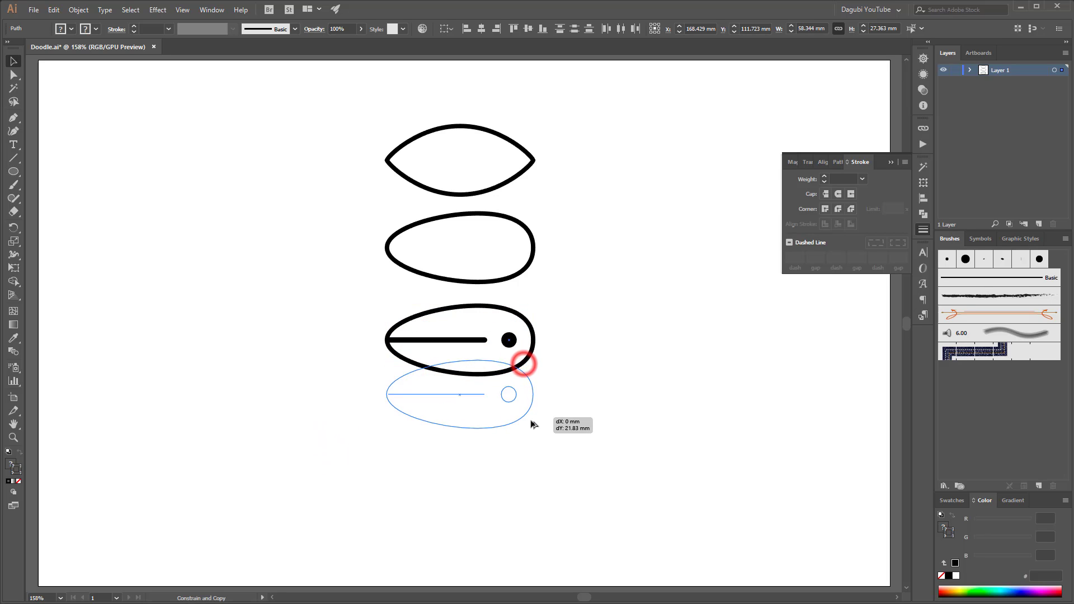
alt+scroll(532, 448, up, 1)
alt+scroll(510, 442, up, 3)
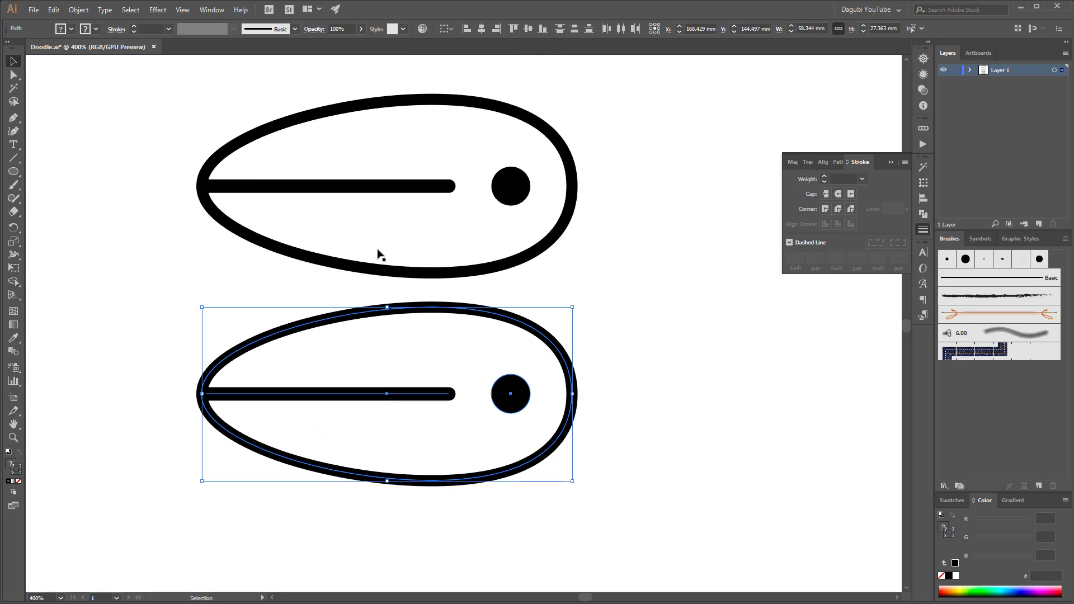
click(700, 358)
click(510, 393)
key(Delete)
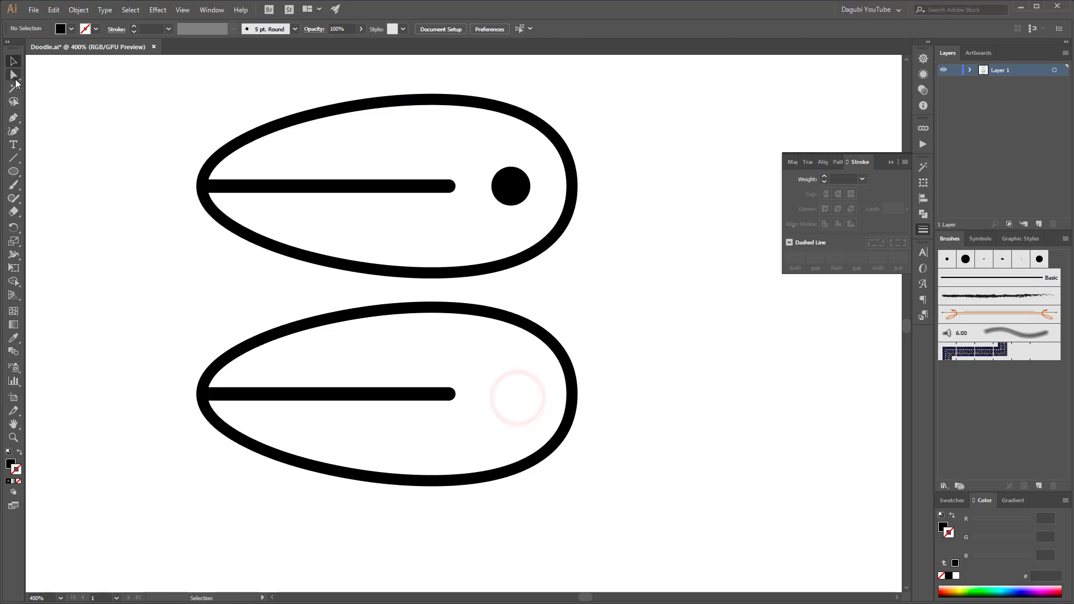
Angle two veins from the copy's left tip and bend them into gentle curves.
click(352, 396)
mouse_move(449, 394)
mouse_down()
mouse_move(435, 349)
mouse_move(386, 429)
mouse_up()
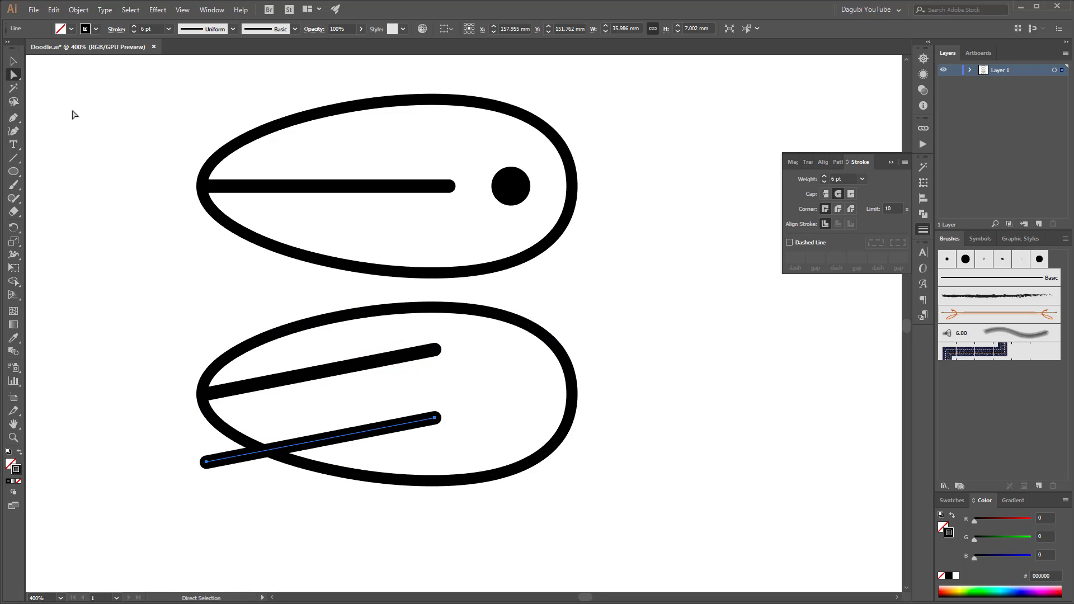
drag(205, 467, 206, 395)
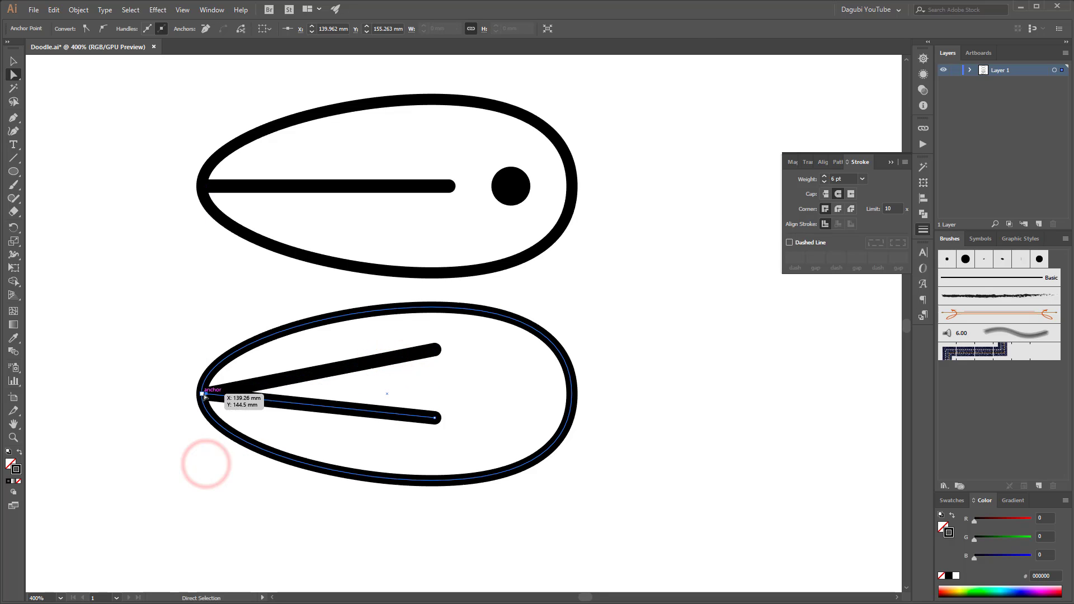
drag(435, 418, 412, 420)
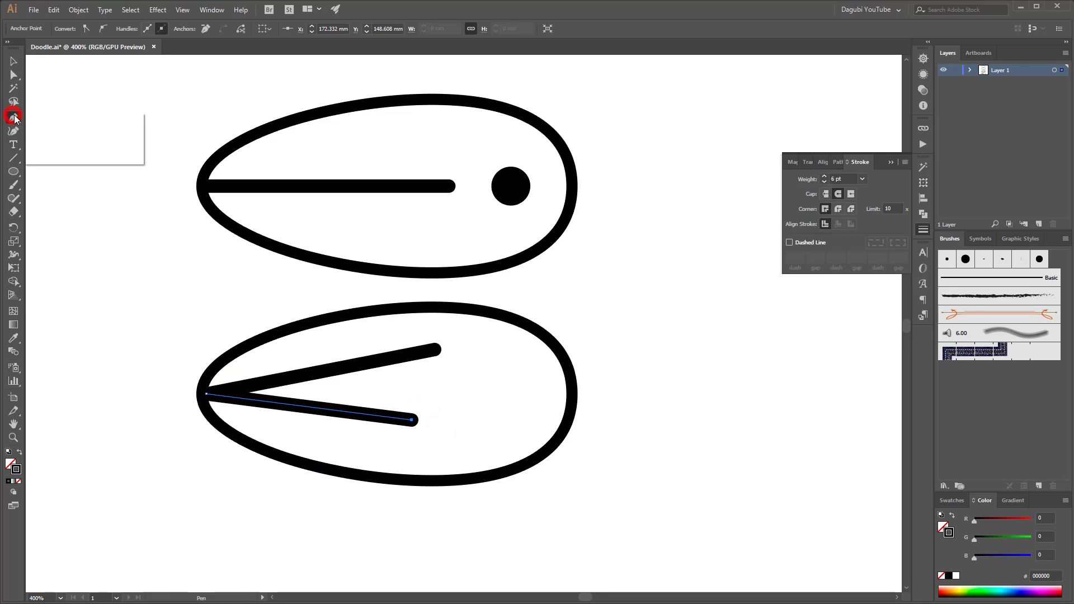
click(56, 158)
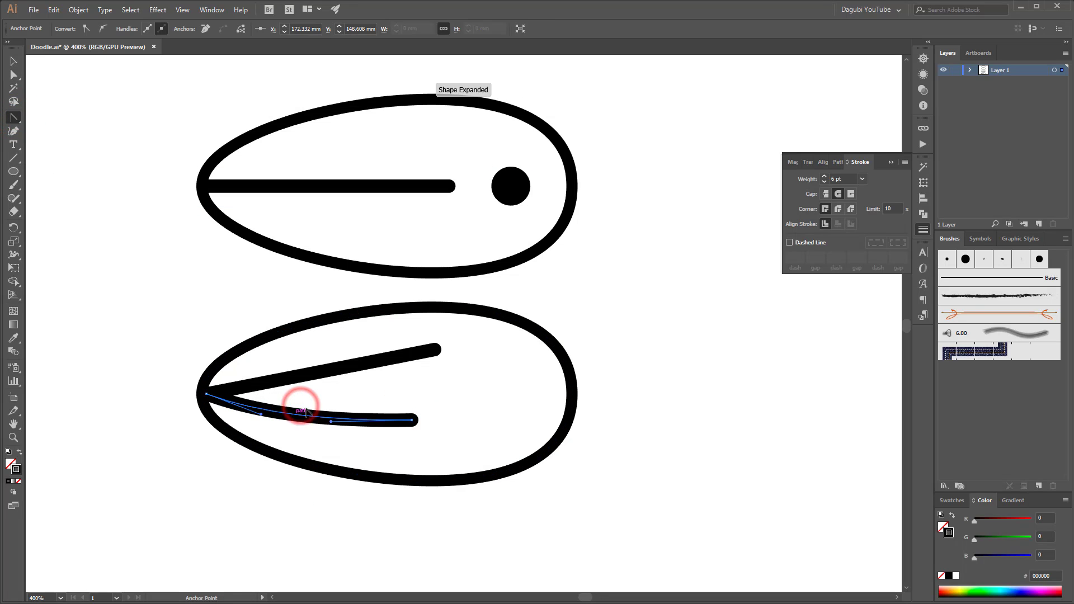
drag(314, 374, 311, 365)
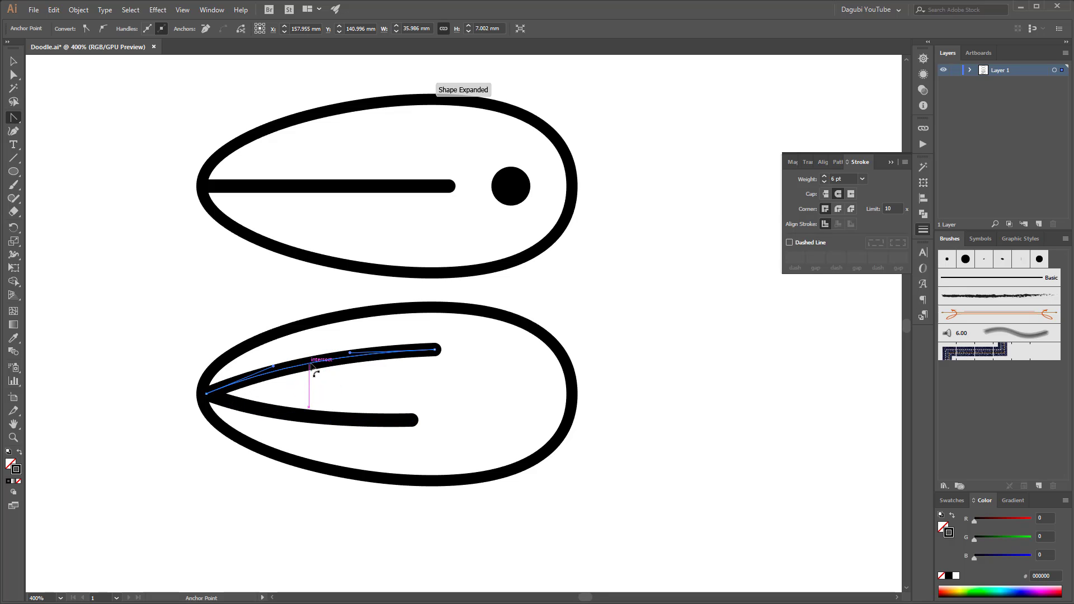
Taper the right ends of both veins with the Width tool.
click(412, 430)
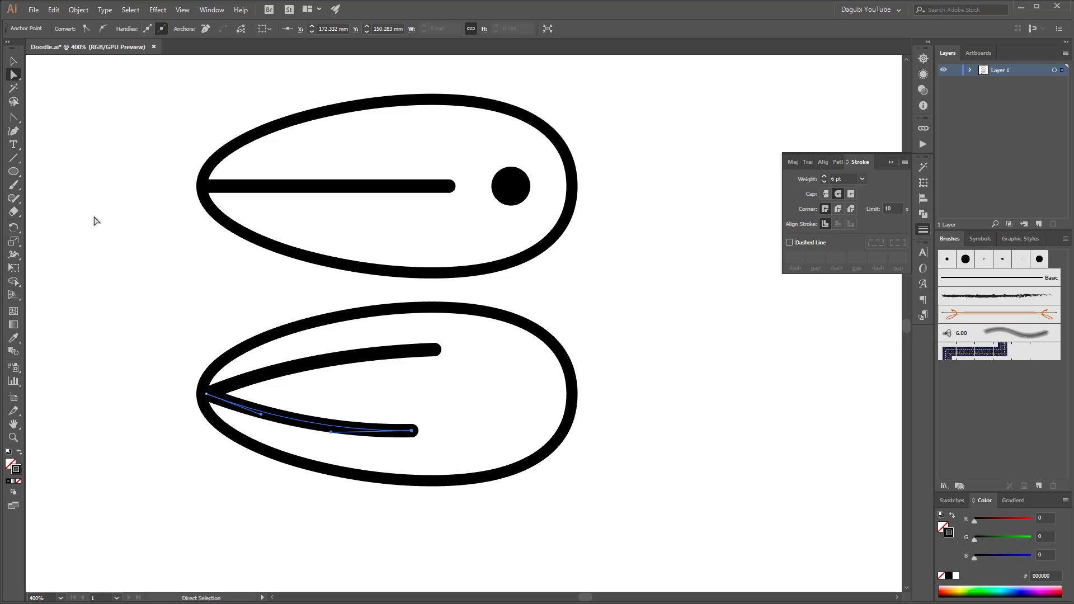
drag(412, 434, 411, 431)
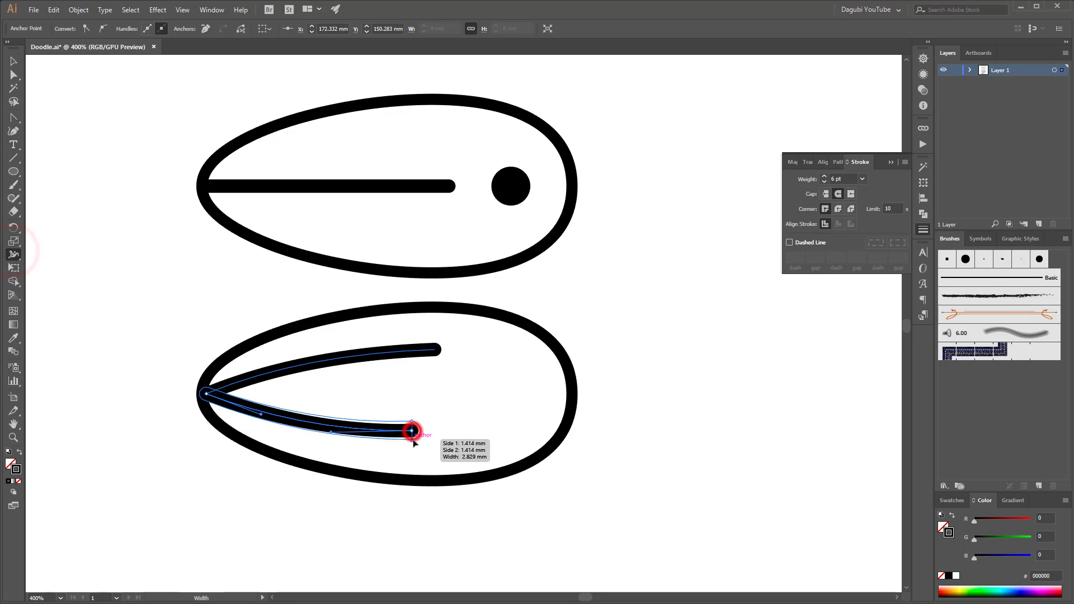
drag(439, 350, 436, 352)
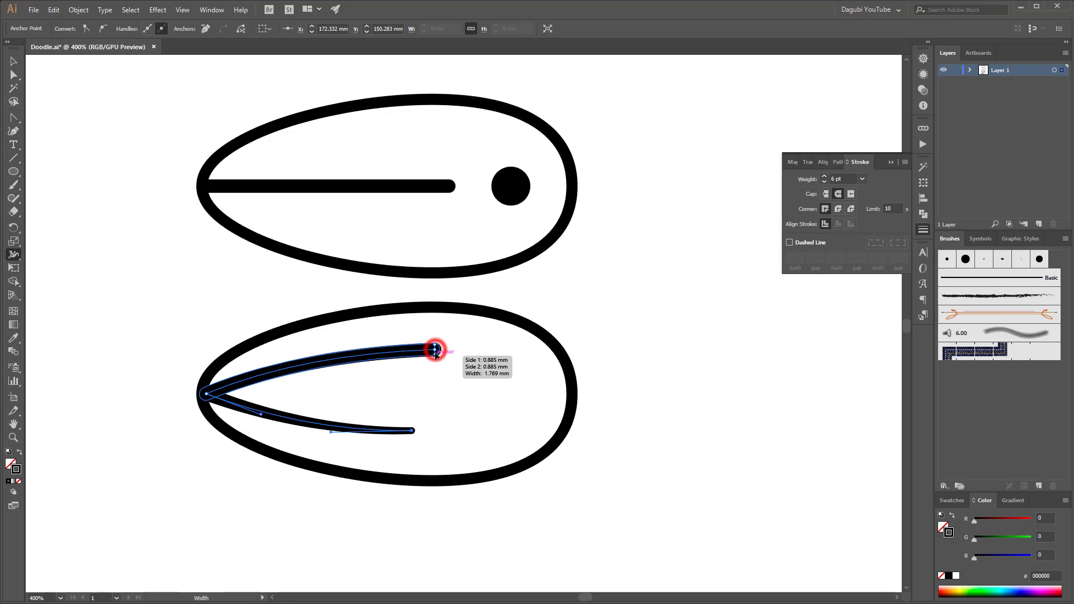
click(698, 389)
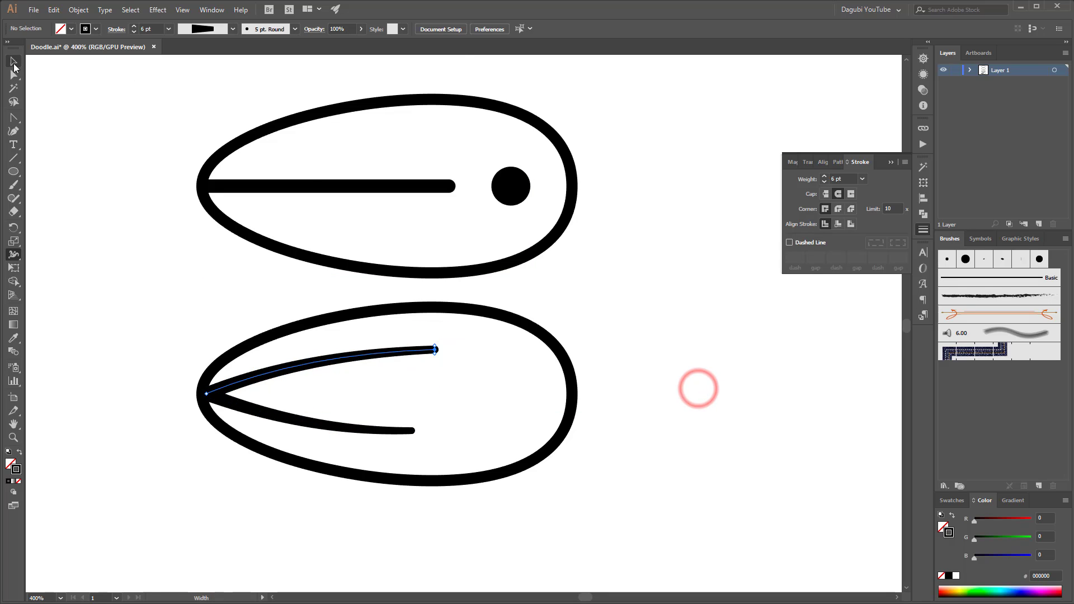
Select all four leaf drawings and scale them down.
click(13, 63)
key(ctrl+minus)
key(ctrl+minus)
key(ctrl+minus)
click(230, 189)
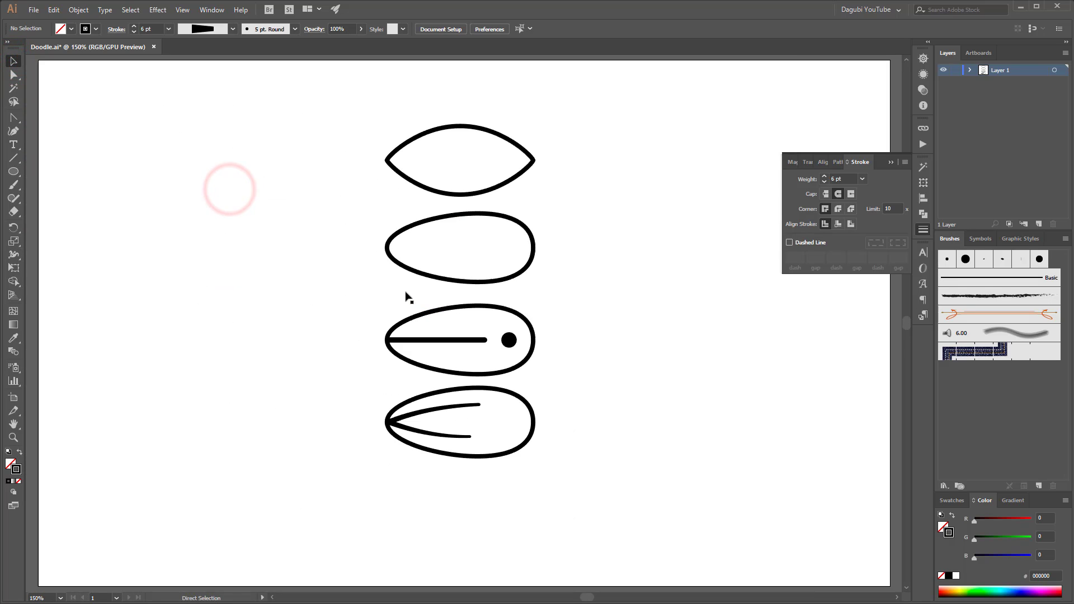
drag(343, 105, 635, 502)
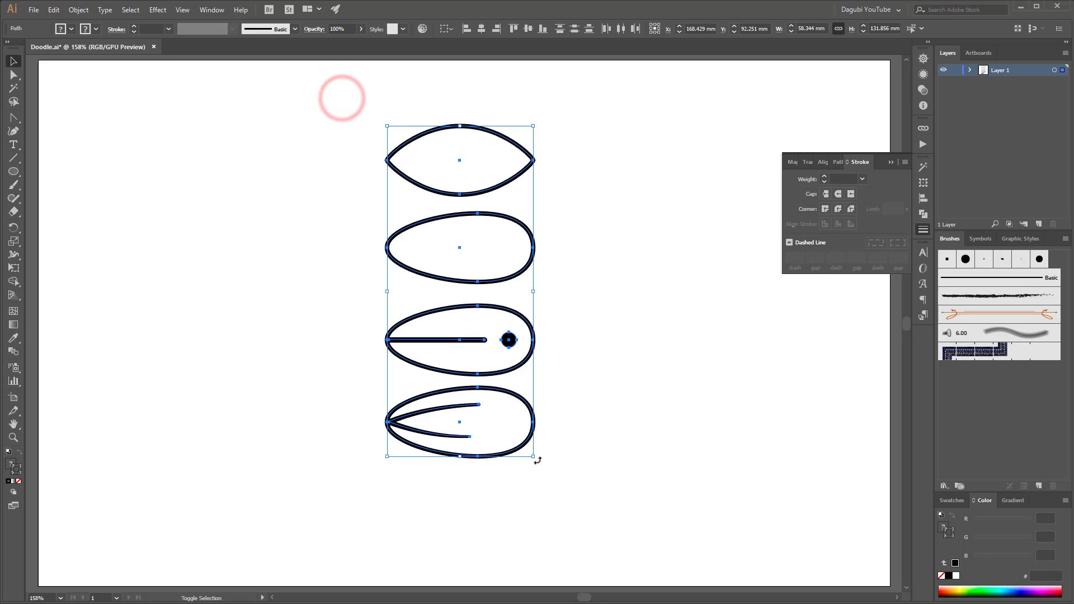
drag(533, 459, 473, 351)
Move the leaves to the artboard's top-left and give their outlines and veins a 5 pt stroke, excluding the dot.
drag(446, 169, 144, 140)
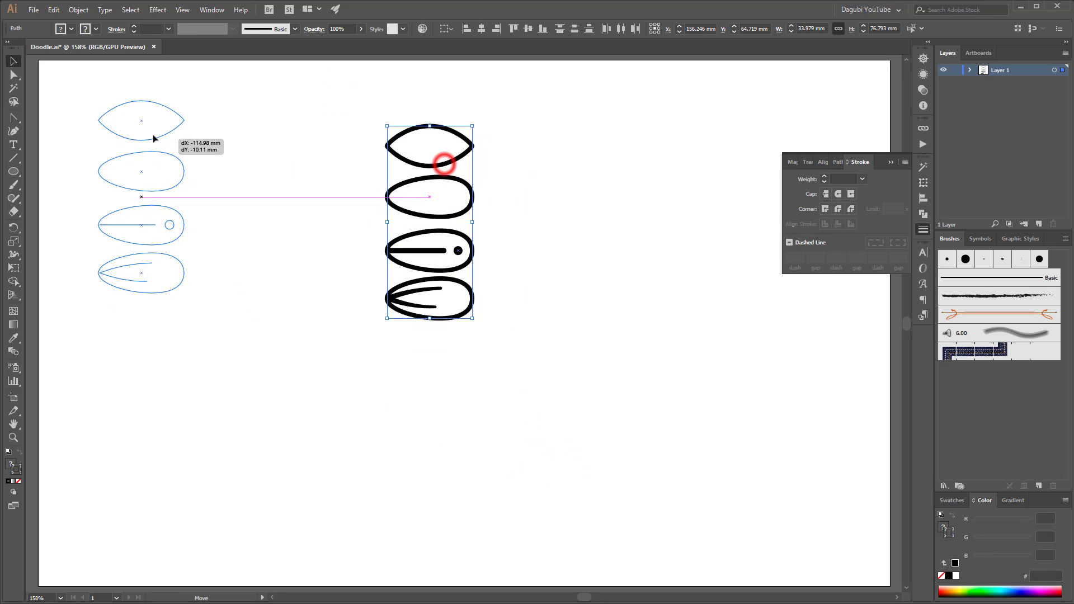
key(ctrl+plus)
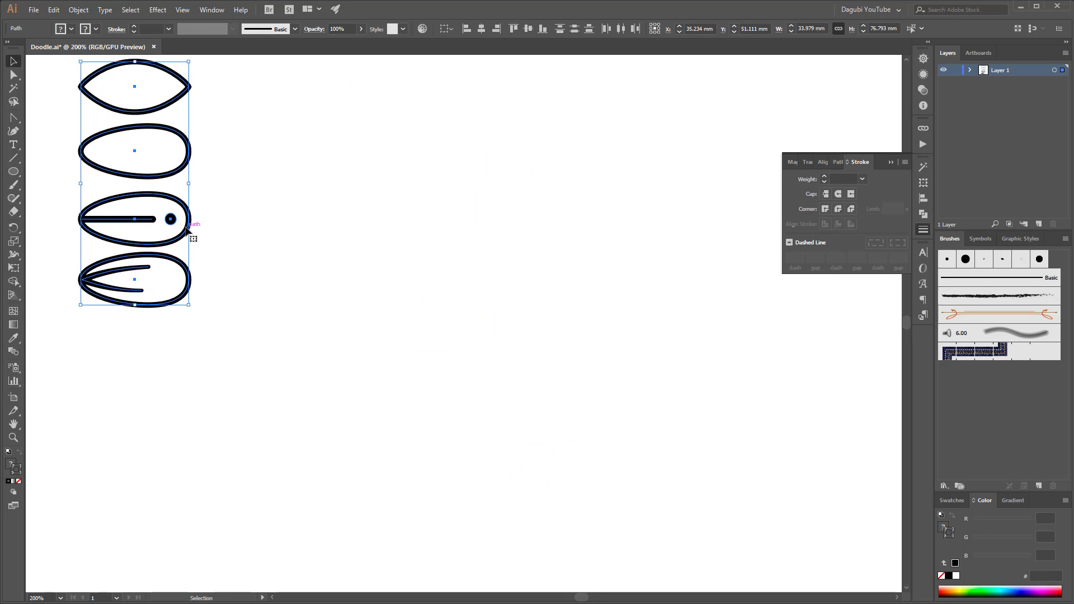
shift+click(171, 220)
click(170, 30)
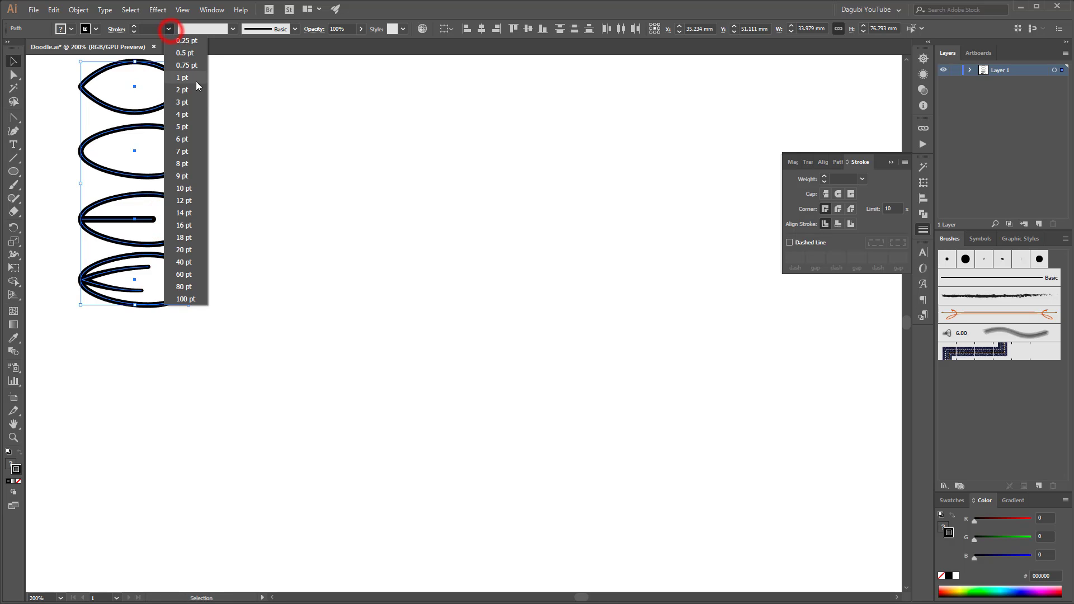
click(193, 99)
click(132, 26)
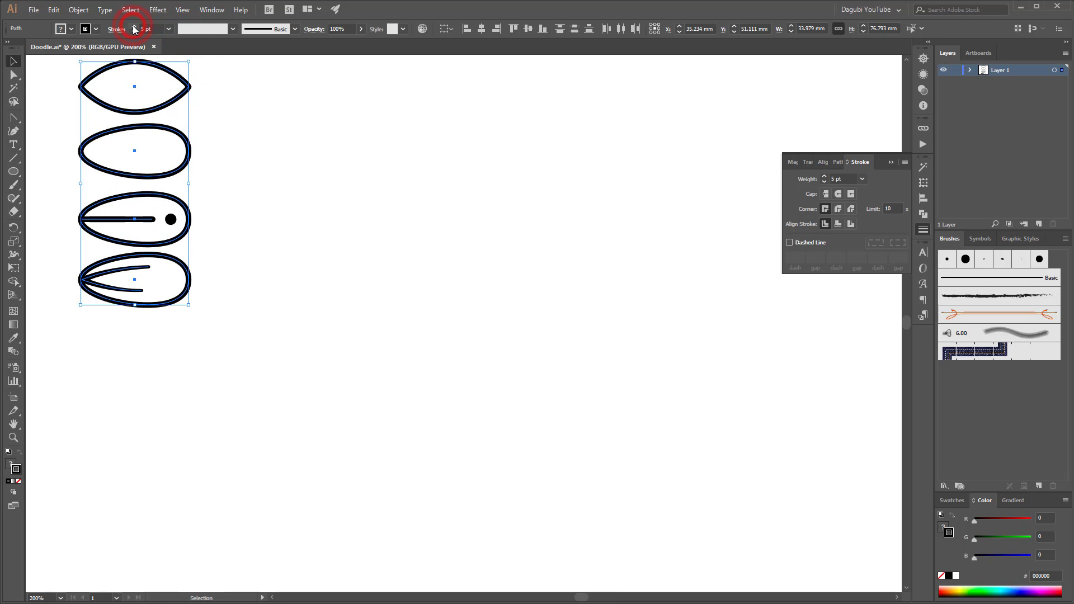
click(291, 168)
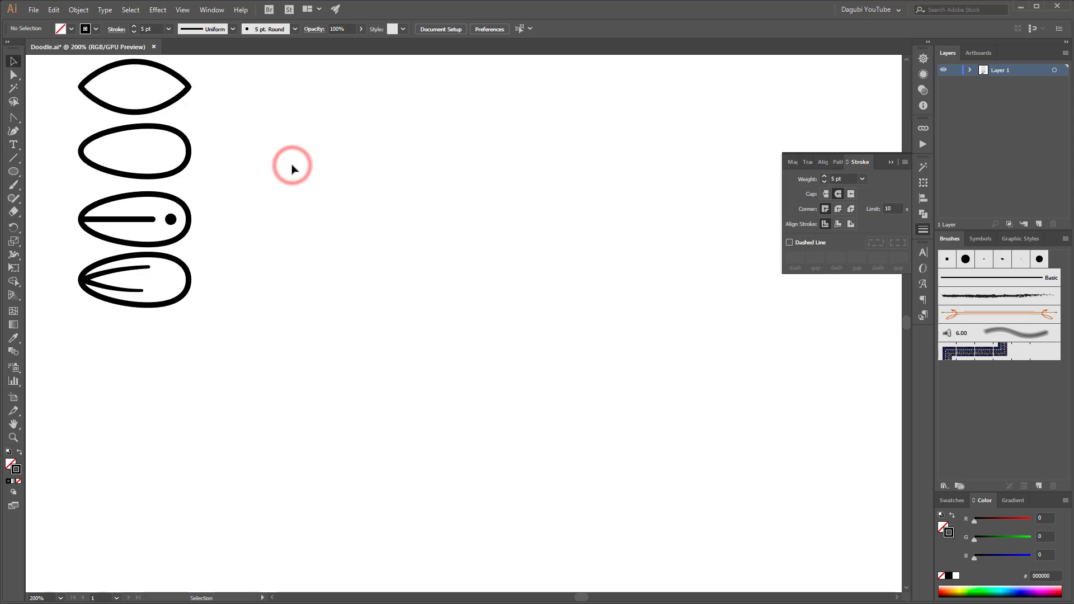
key(ctrl+0)
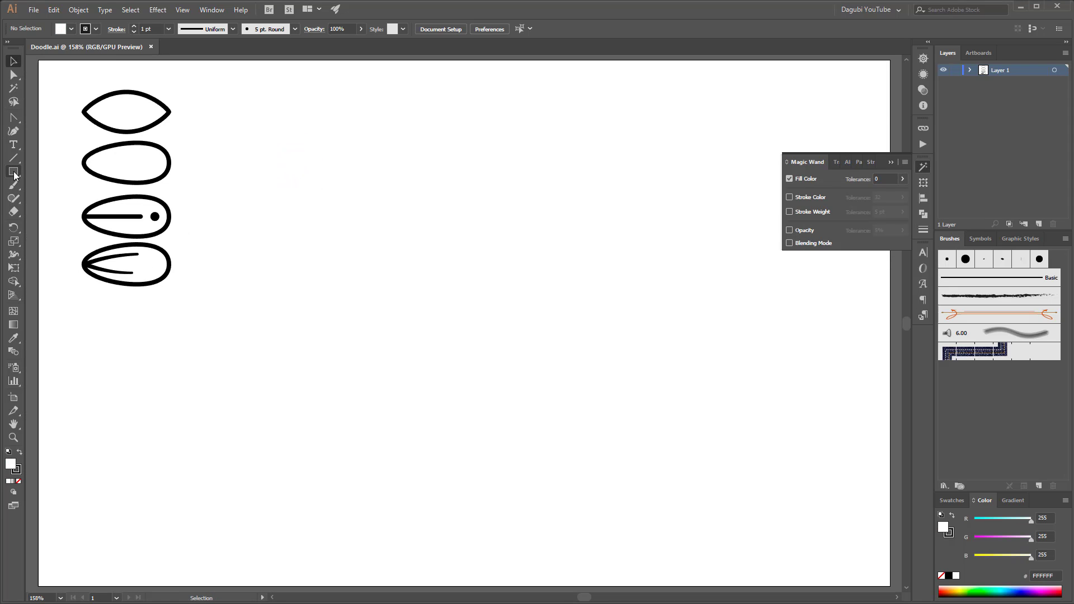
click(14, 176)
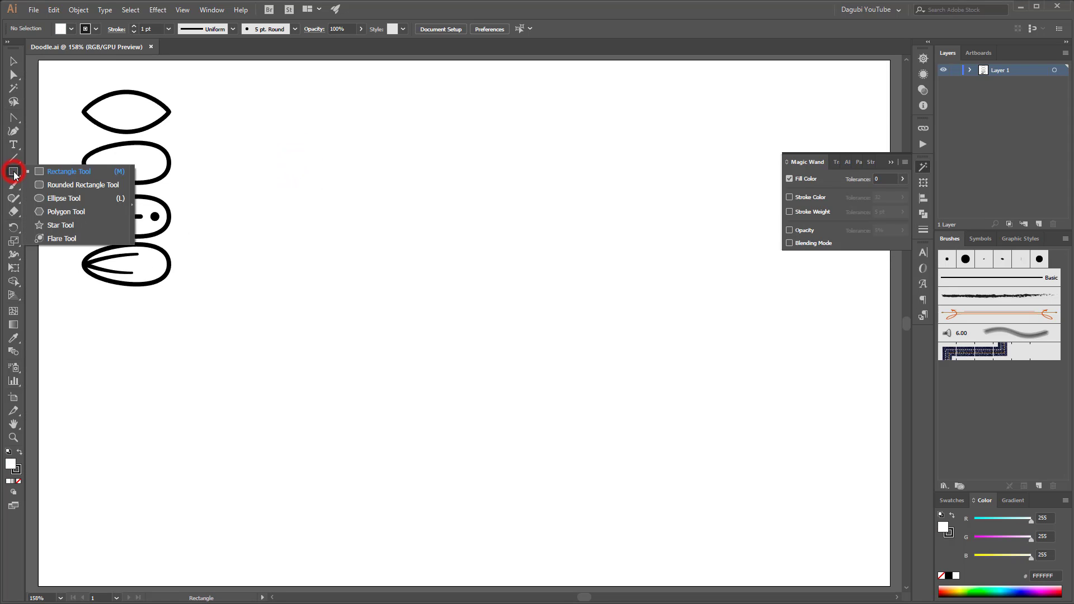
Draw a 5 pt-stroked circle below the leaves, shrink it to about 10.5 mm, and move it left.
click(48, 199)
drag(130, 307, 177, 366)
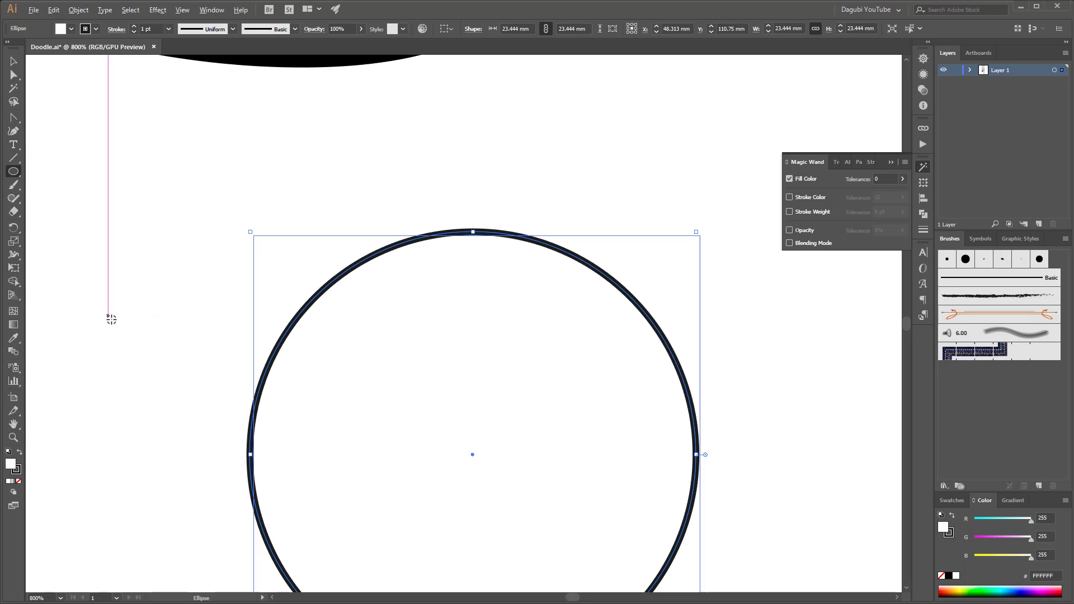
click(134, 26)
click(134, 26)
click(134, 26)
click(134, 26)
key(ctrl+minus)
key(ctrl+minus)
key(ctrl+minus)
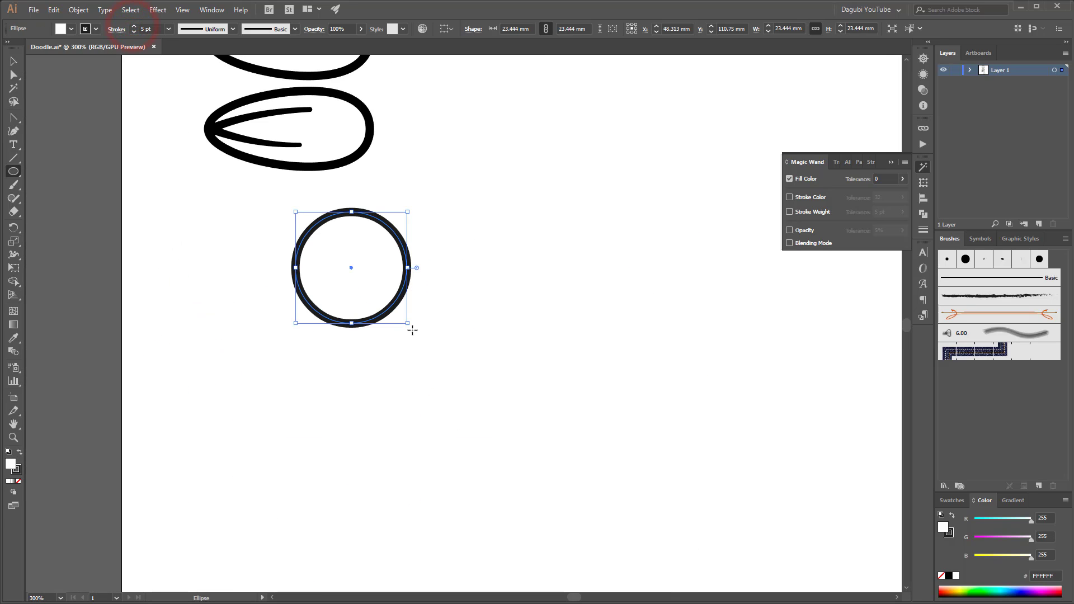
drag(400, 316, 370, 286)
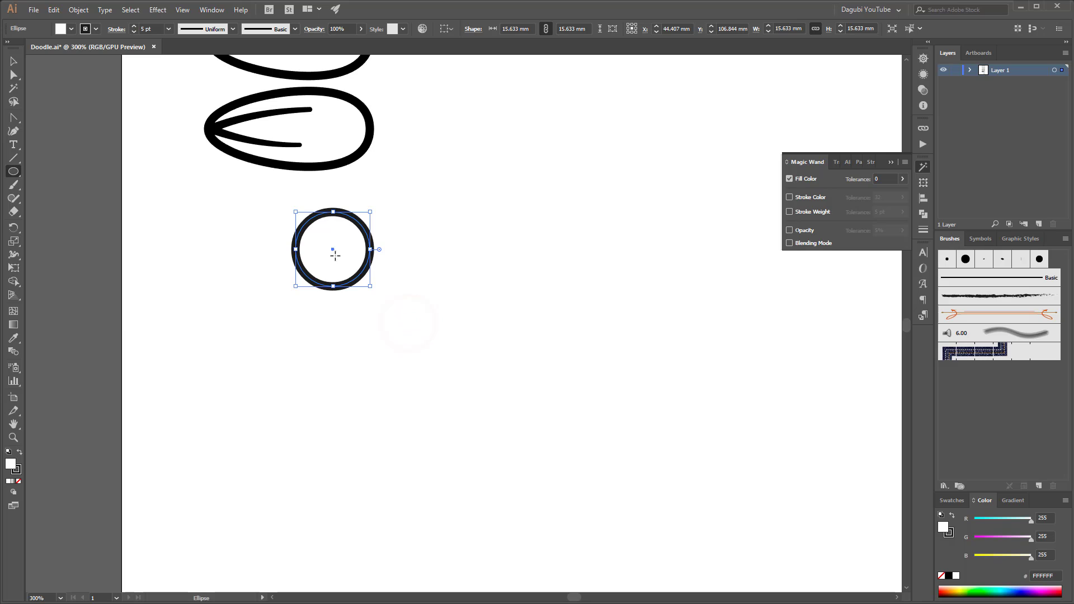
drag(334, 237, 478, 285)
drag(515, 333, 497, 315)
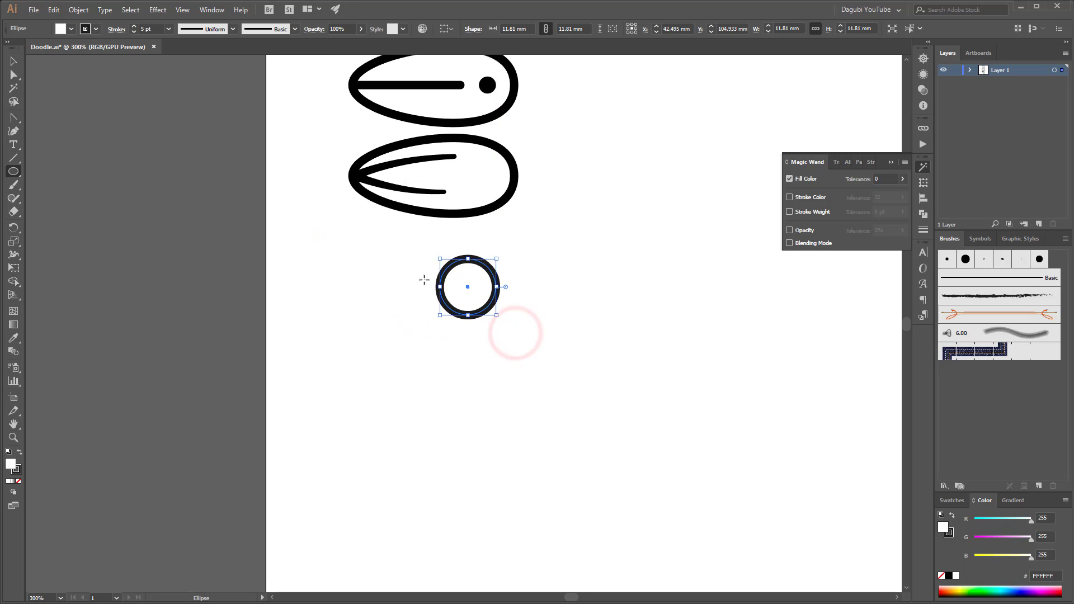
scroll(446, 278, up, 2)
drag(544, 355, 532, 343)
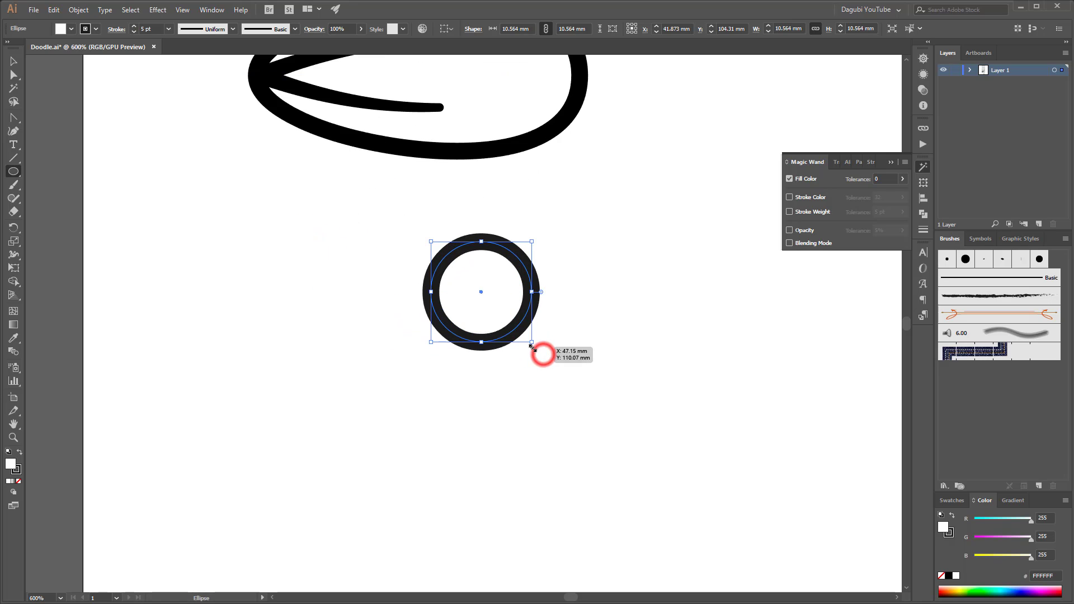
click(13, 61)
drag(504, 252, 323, 255)
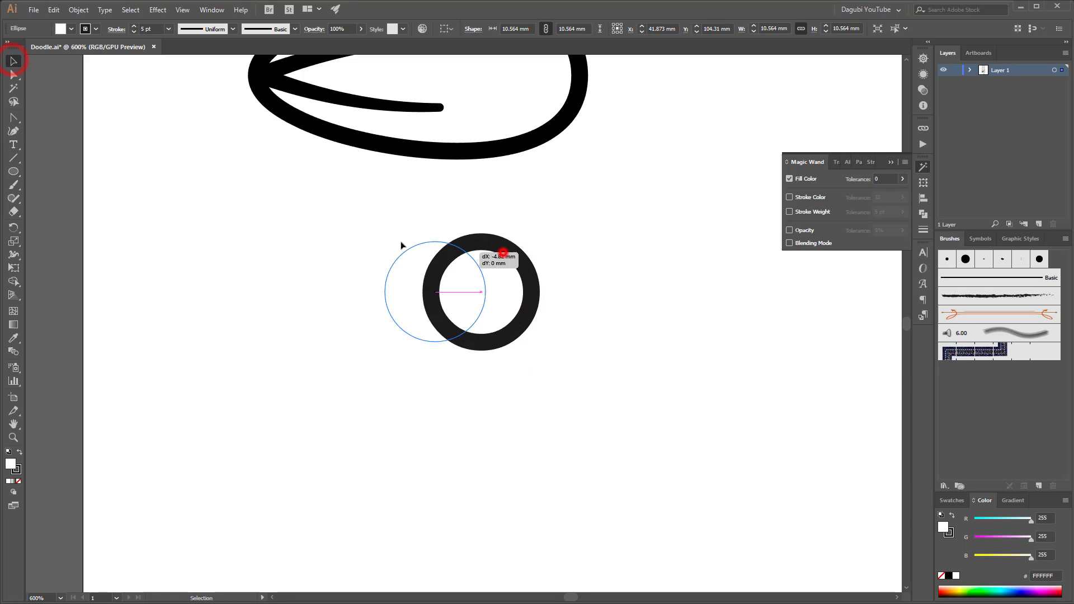
Delete the circle's bottom anchor to leave a semicircle and fill it orange.
click(13, 74)
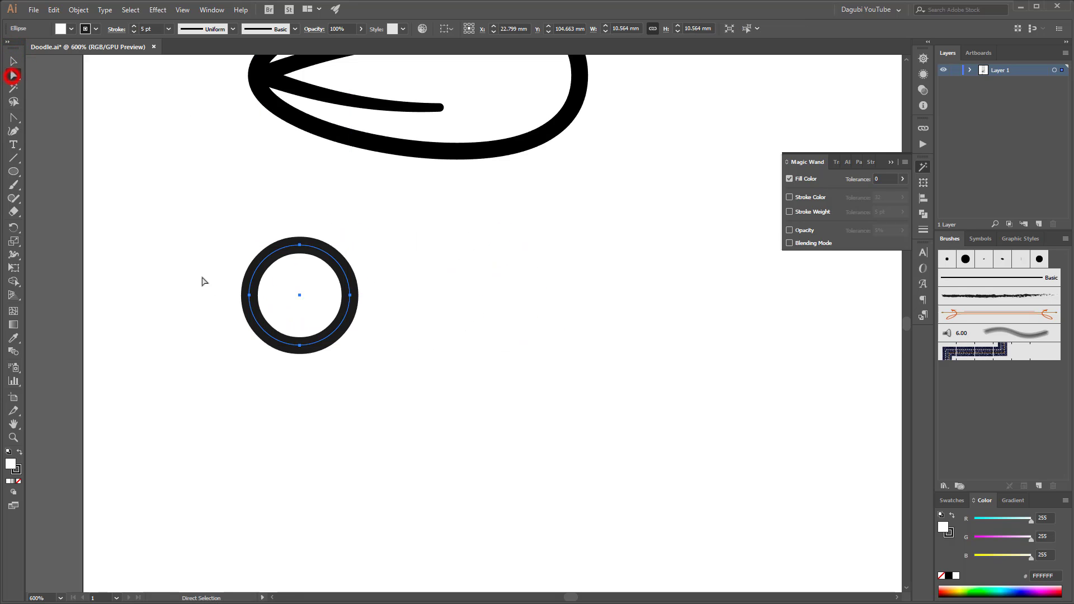
drag(209, 286, 414, 314)
click(218, 376)
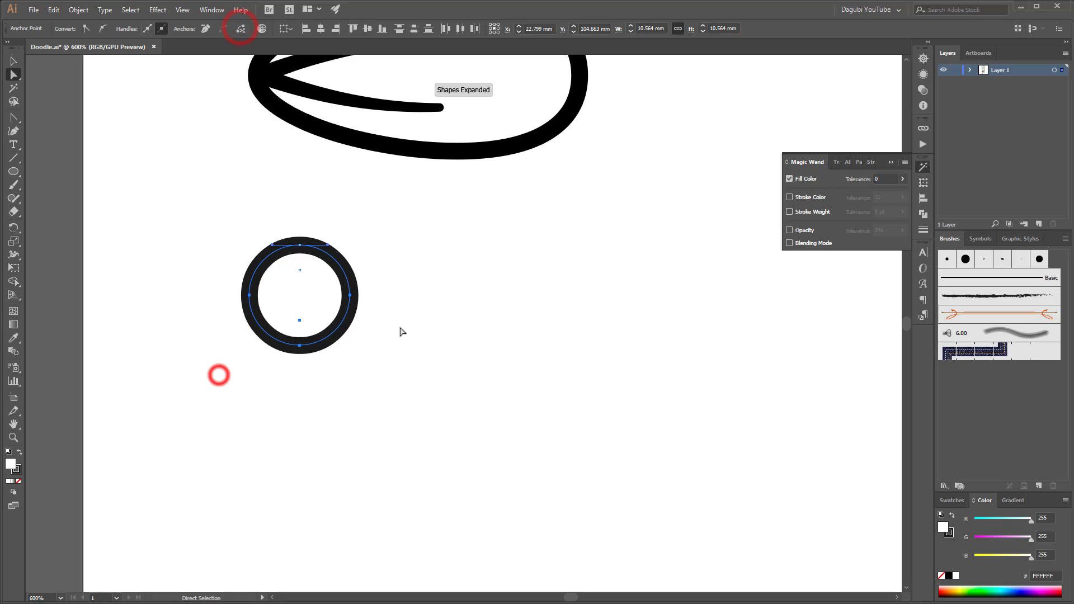
drag(259, 377, 335, 325)
key(Delete)
click(310, 275)
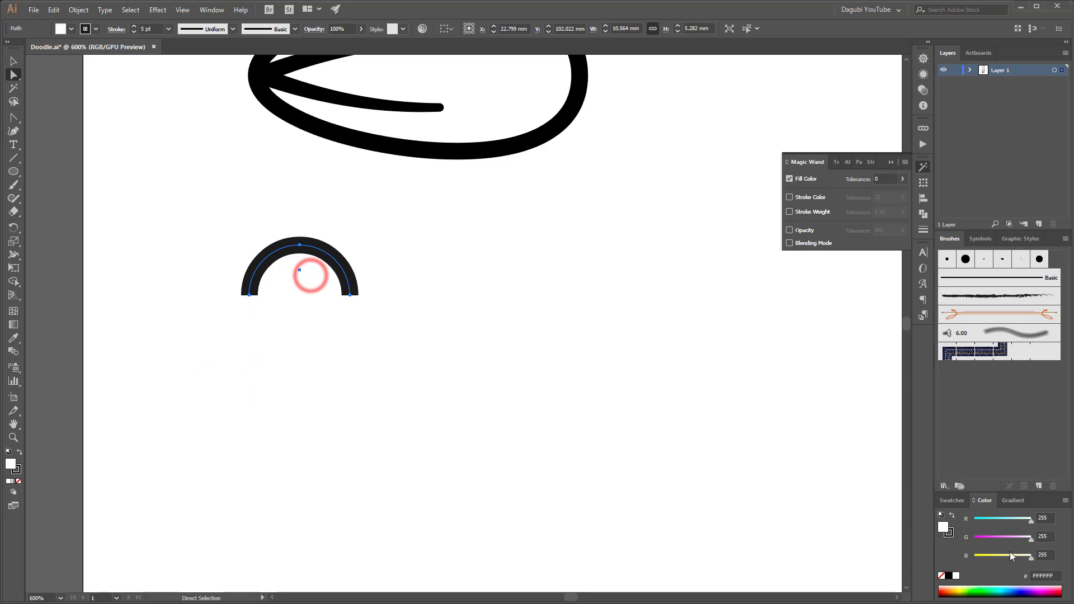
click(952, 589)
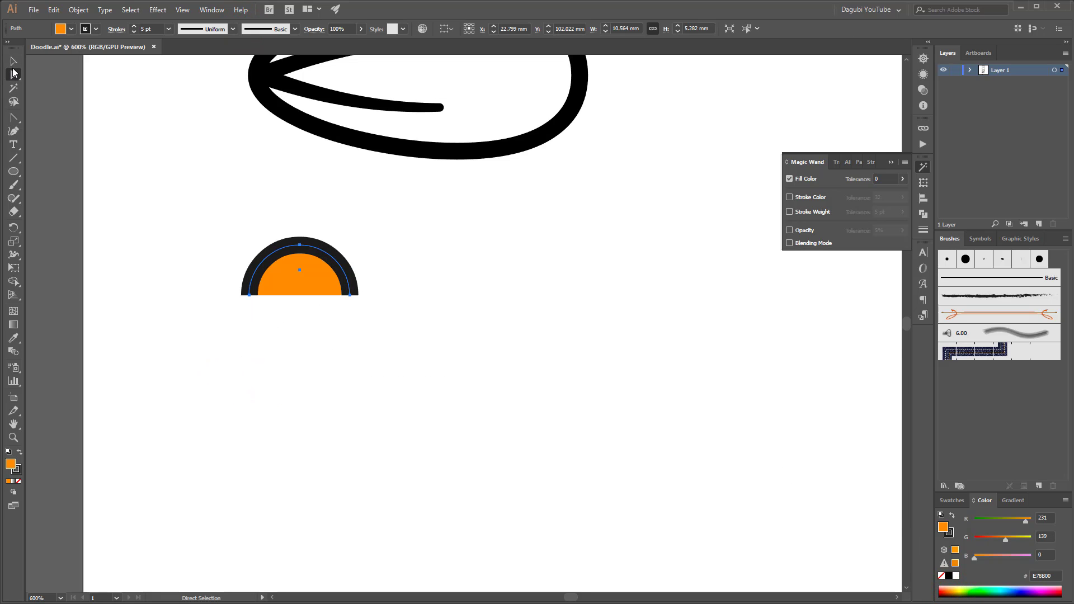
Expand the semicircle's fill and stroke into shapes with Object > Expand.
click(79, 10)
click(87, 130)
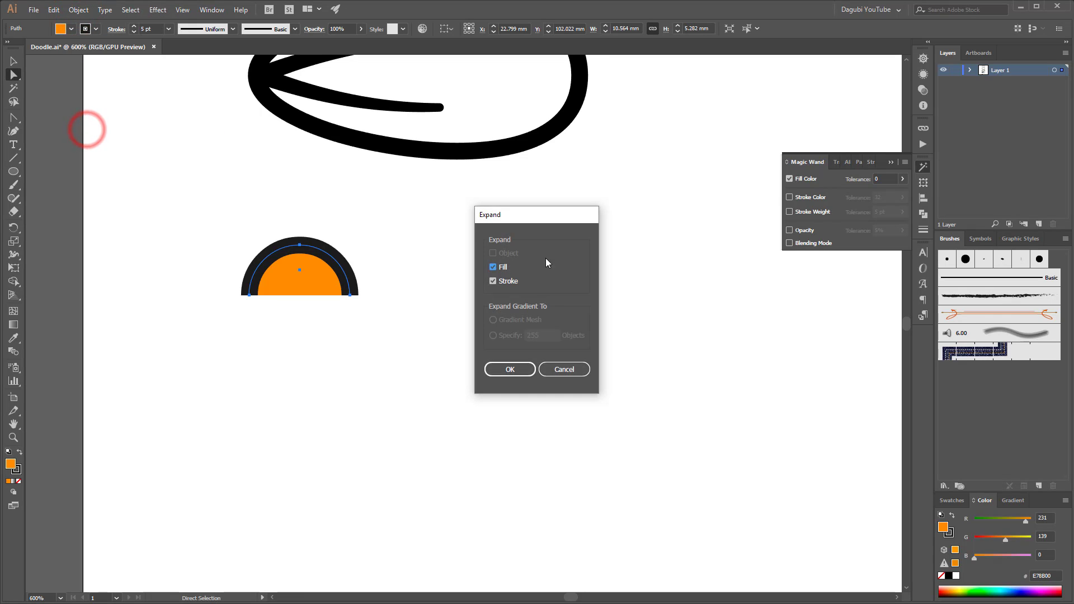
click(510, 369)
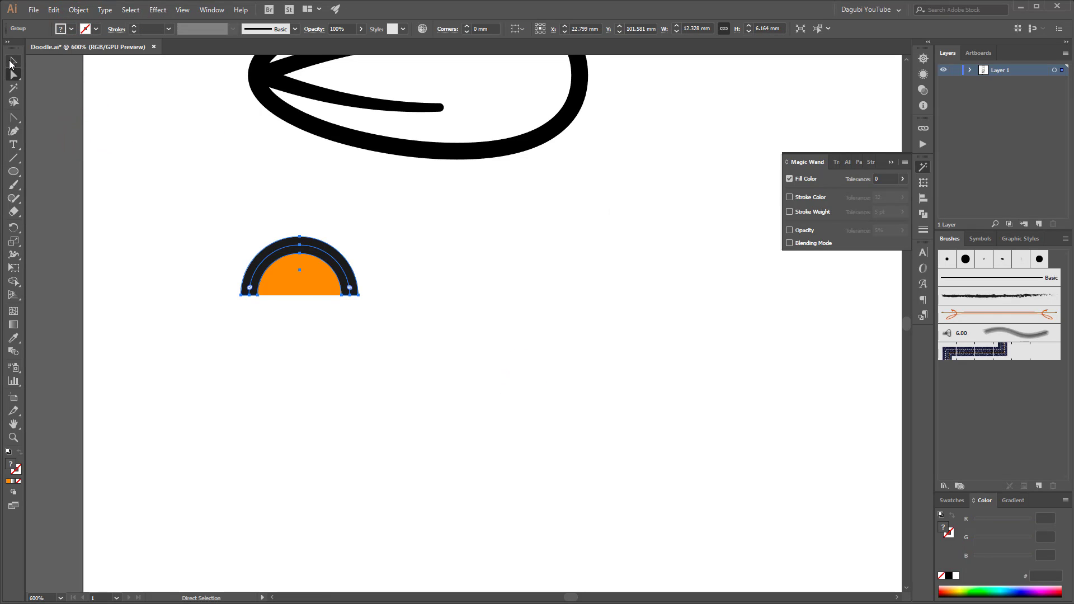
Alt-drag a copy of the semicircle to the right, butted against the first.
click(11, 60)
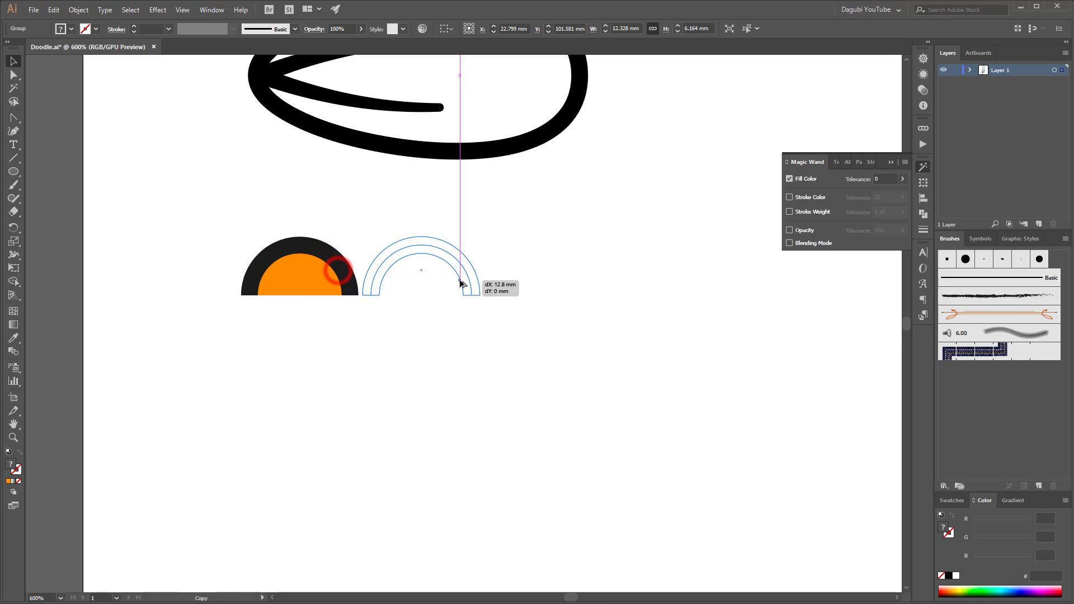
alt+drag(339, 274, 460, 273)
scroll(366, 300, up, 5)
click(11, 76)
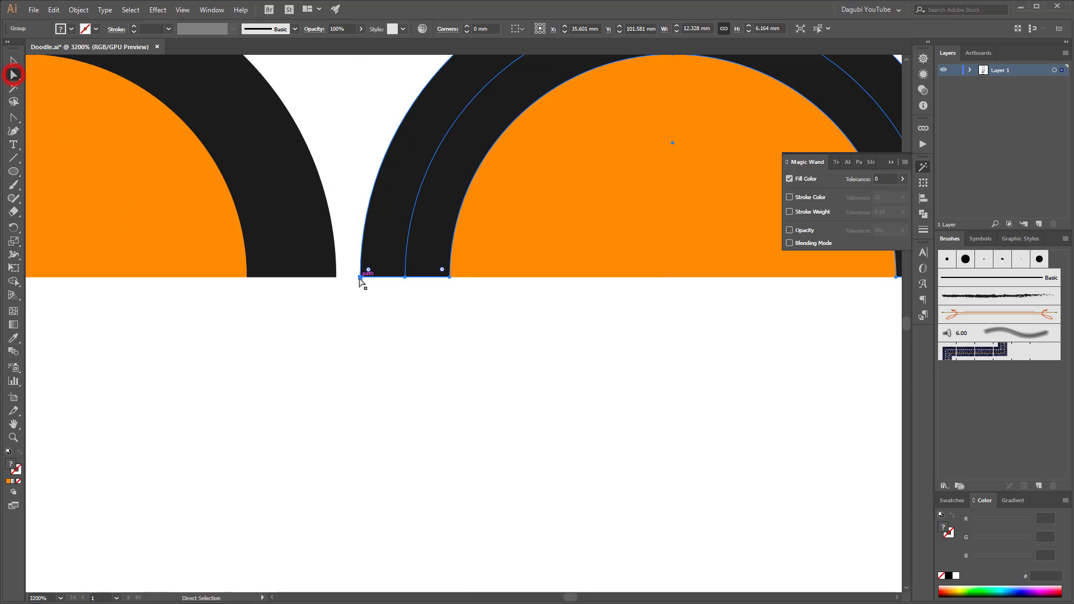
drag(359, 277, 335, 278)
scroll(391, 265, down, 3)
scroll(391, 265, down, 5)
Copy the pair of semicircles to the right, forming a touching row of four.
drag(226, 175, 533, 317)
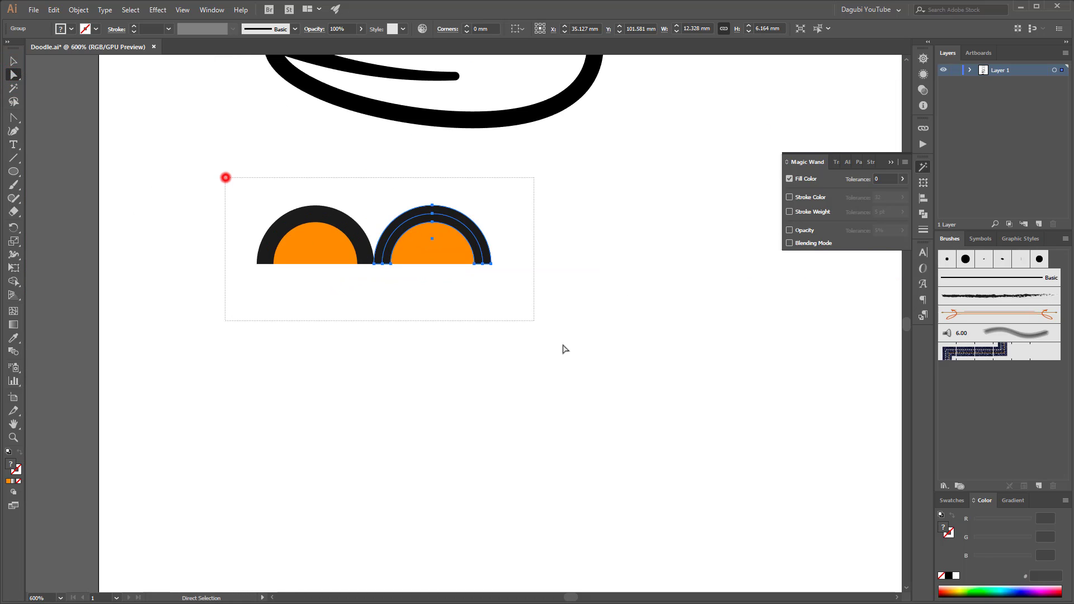
alt+drag(271, 260, 501, 275)
scroll(501, 276, up, 5)
drag(459, 231, 419, 235)
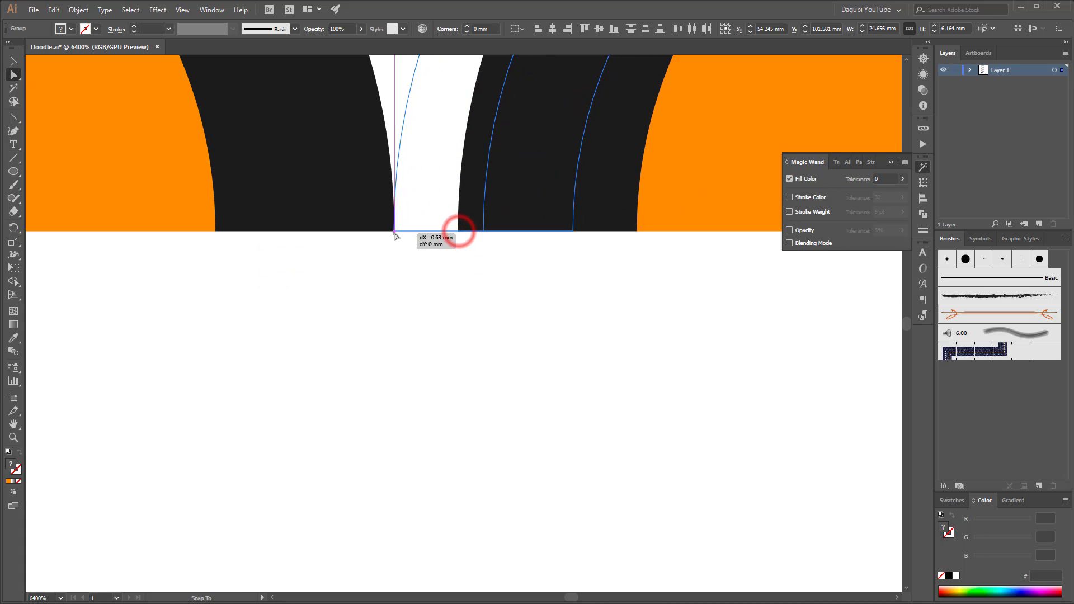
scroll(436, 238, down, 5)
scroll(482, 271, up, 1)
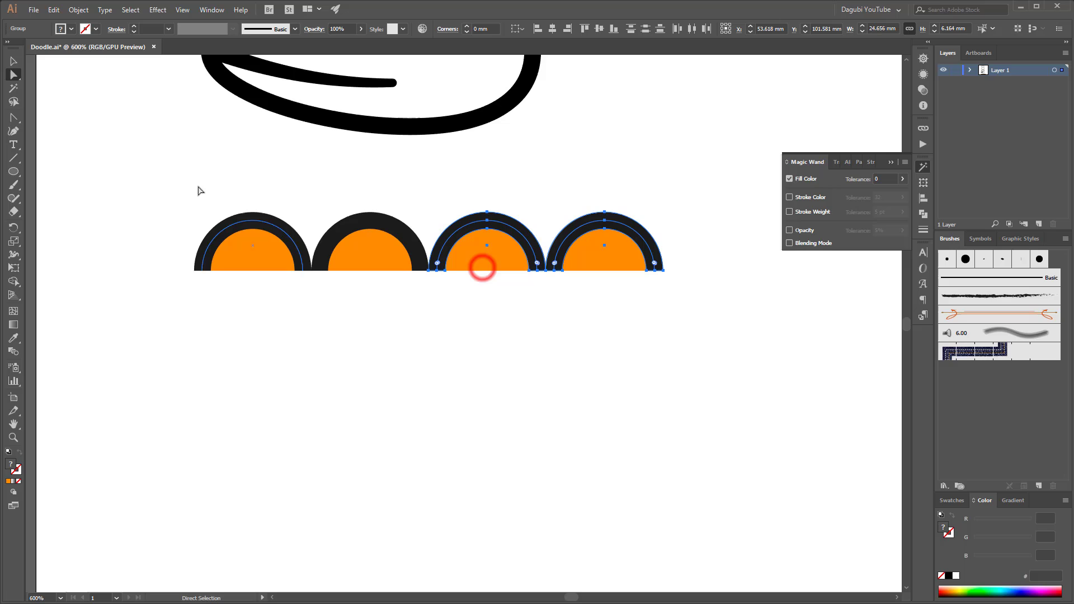
click(13, 171)
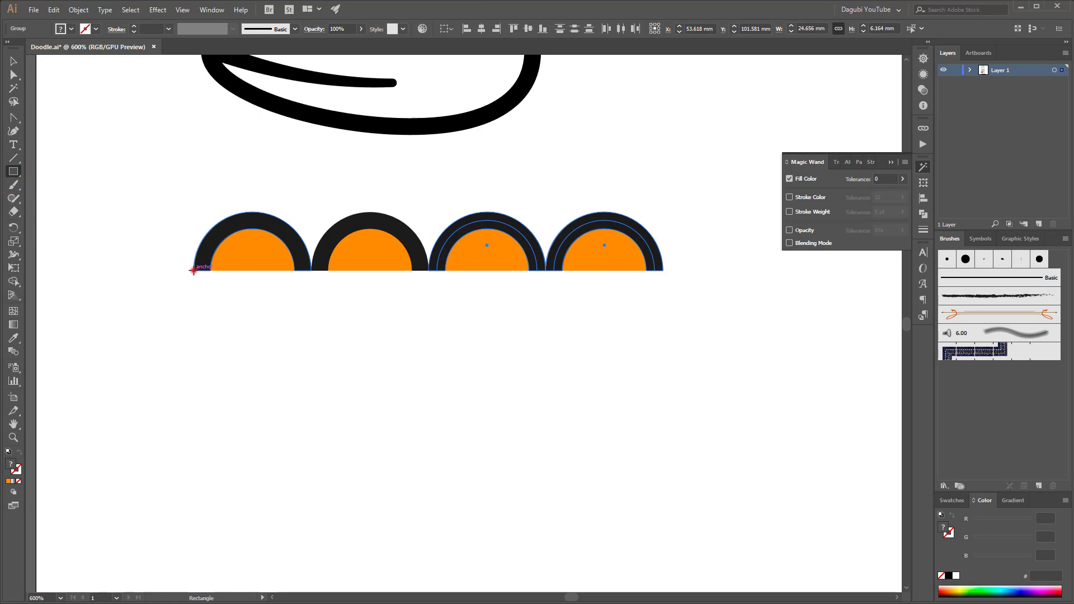
Draw an orange rectangular block below the semicircles.
drag(193, 271, 663, 493)
click(969, 70)
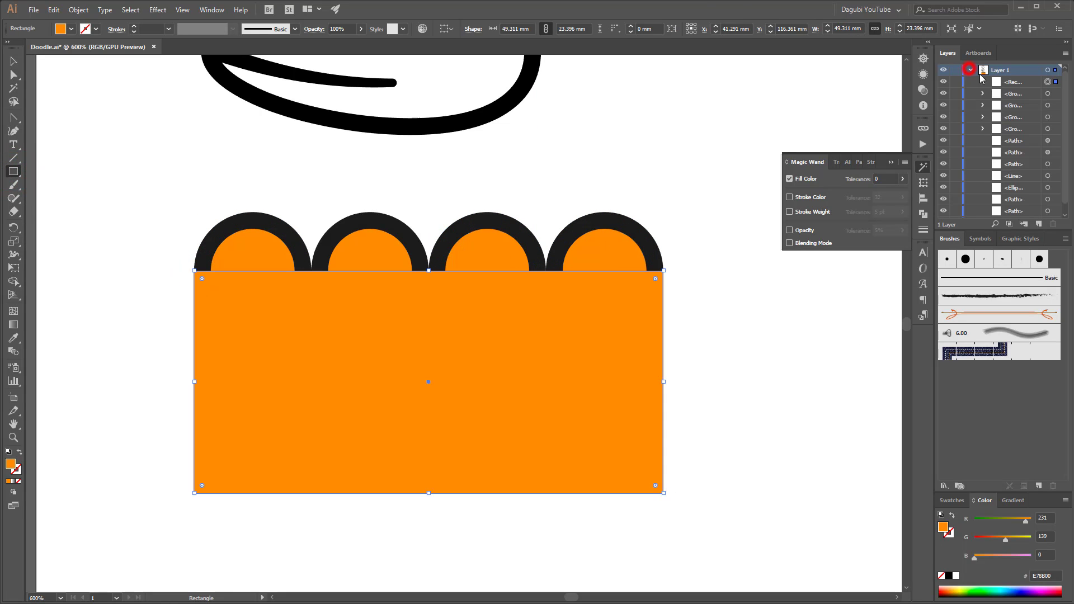
click(1020, 78)
Add three black horizontal bars across the block and two short vertical posts between the top bars.
drag(428, 494, 415, 288)
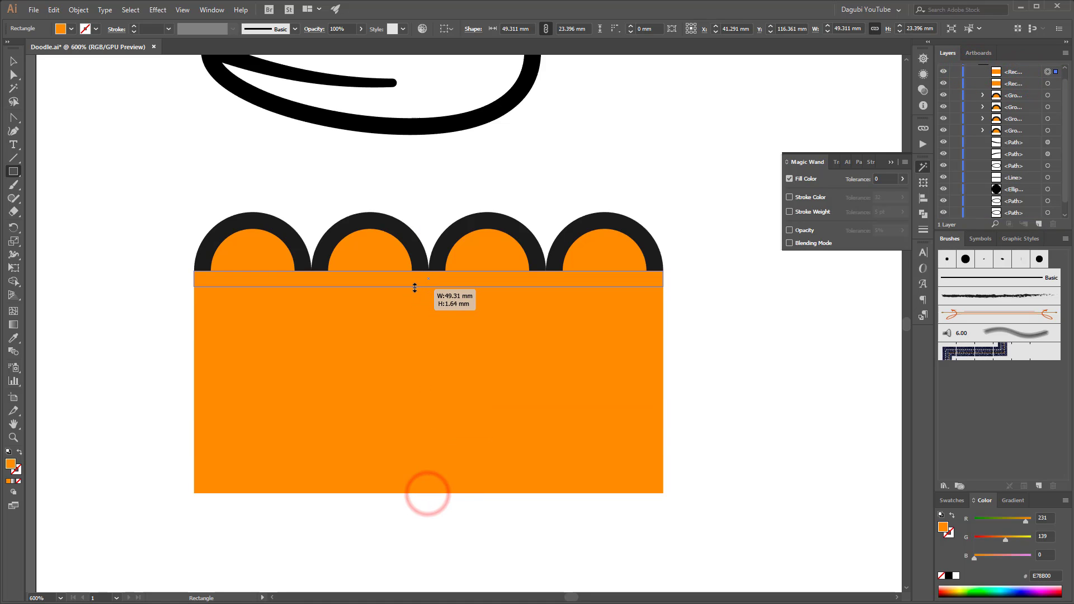
click(948, 576)
drag(505, 278, 497, 350)
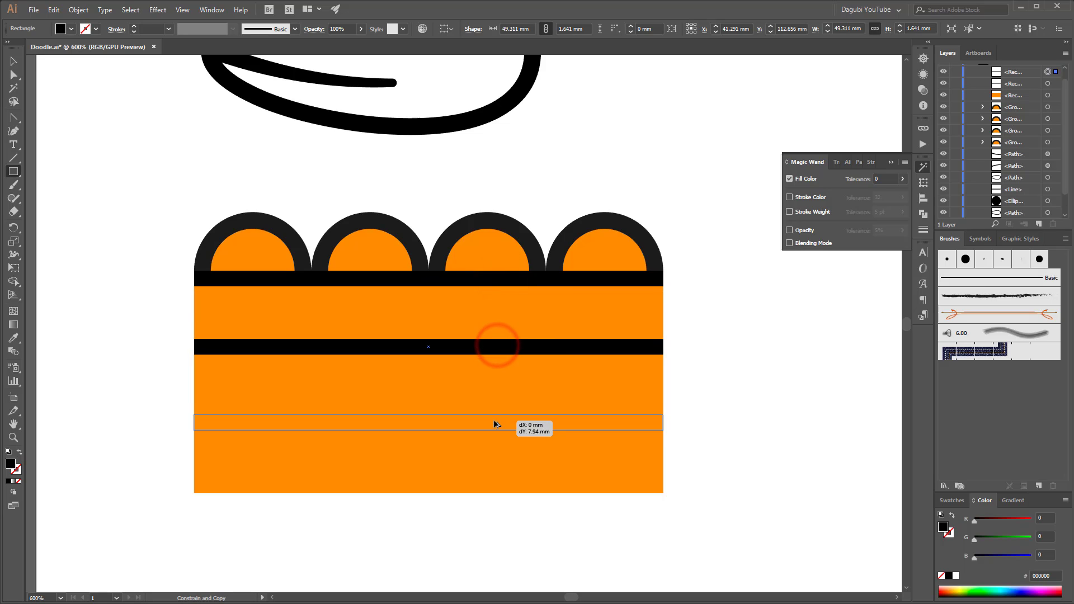
mouse_move(498, 349)
mouse_down()
mouse_move(495, 423)
mouse_move(494, 311)
mouse_up()
scroll(270, 319, up, 2)
drag(120, 340, 622, 355)
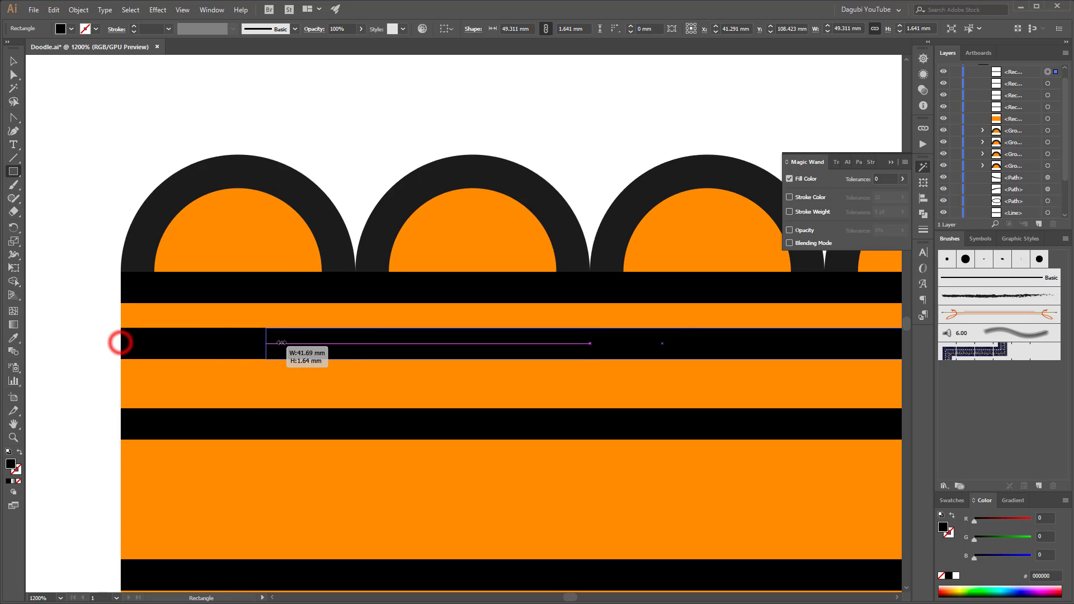
mouse_move(113, 317)
mouse_down()
mouse_move(144, 332)
mouse_move(335, 318)
mouse_move(344, 266)
mouse_move(338, 404)
mouse_up()
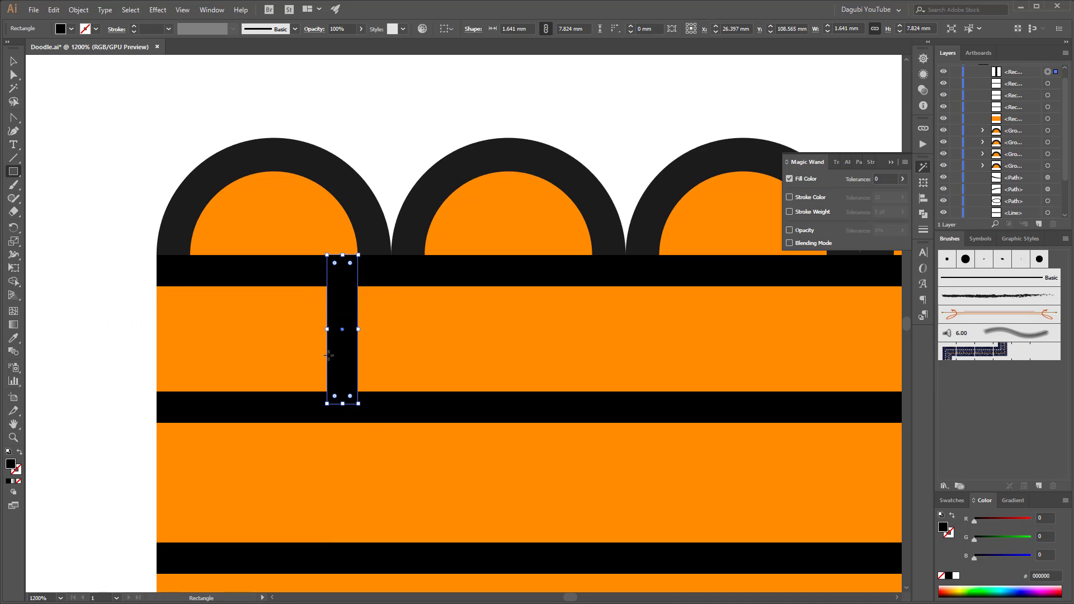
drag(343, 308, 440, 322)
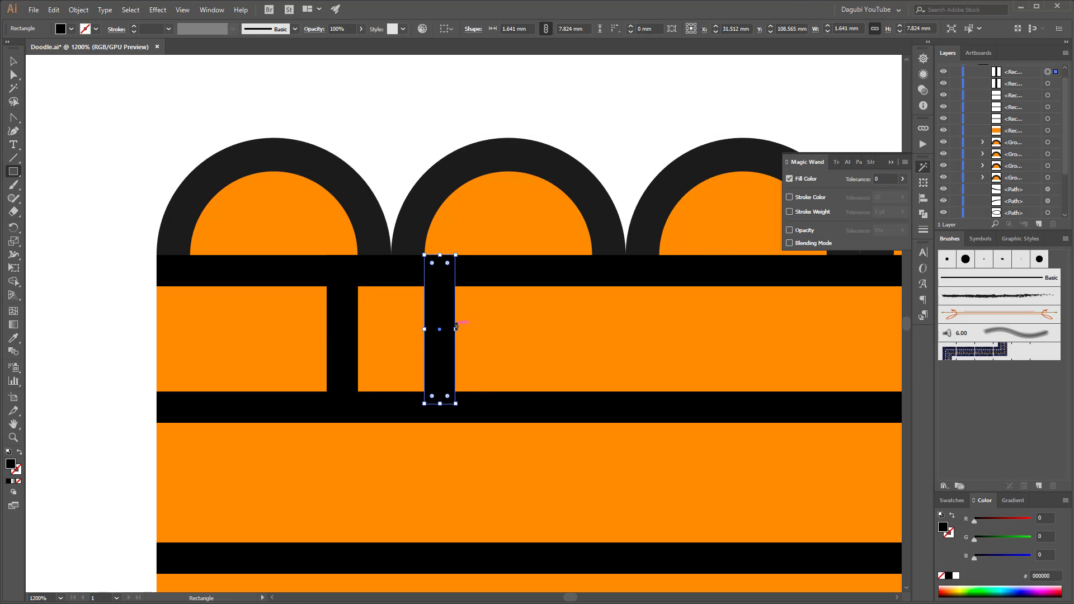
Repeat the post copy with Ctrl+D, align the evenly spaced posts, and group them.
key(ctrl+minus)
key(ctrl+minus)
key(ctrl+minus)
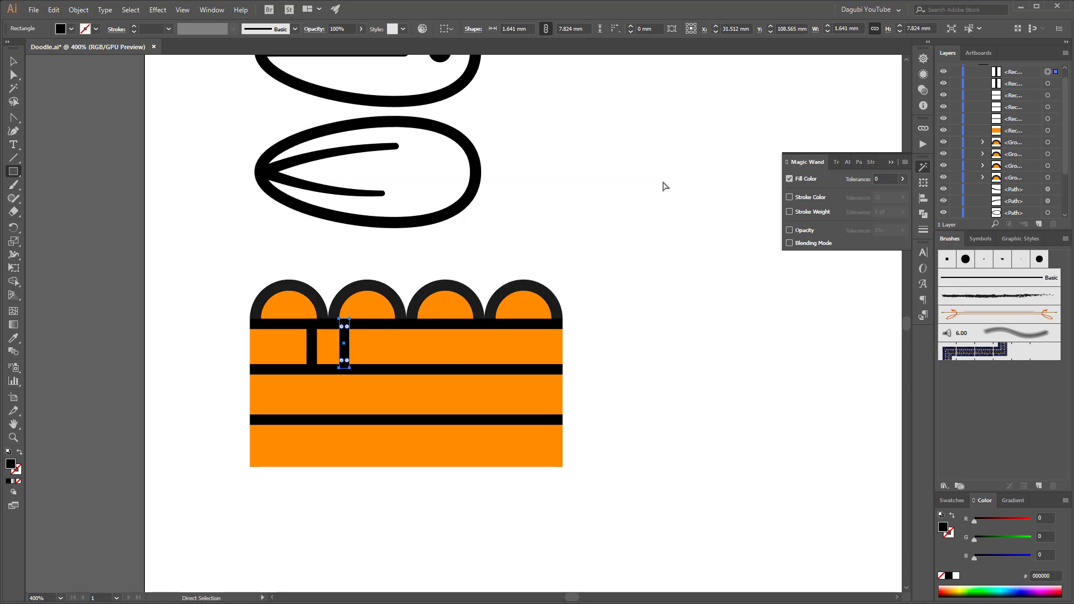
key(ctrl+d)
key(ctrl+d)
key(ctrl+d)
key(ctrl+d)
key(ctrl+d)
key(ctrl+d)
key(v)
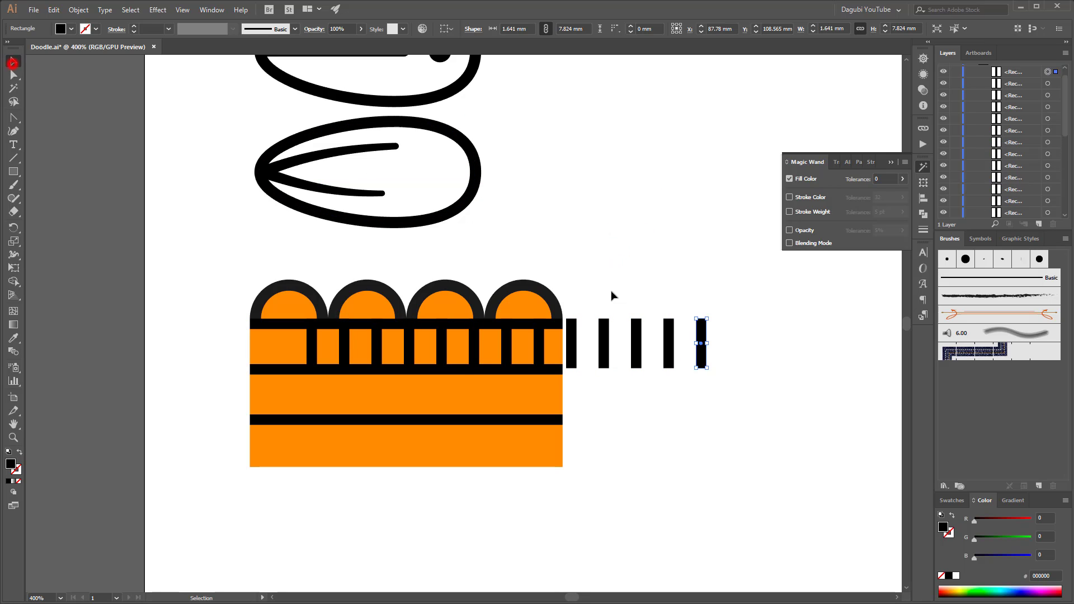
drag(740, 331, 378, 446)
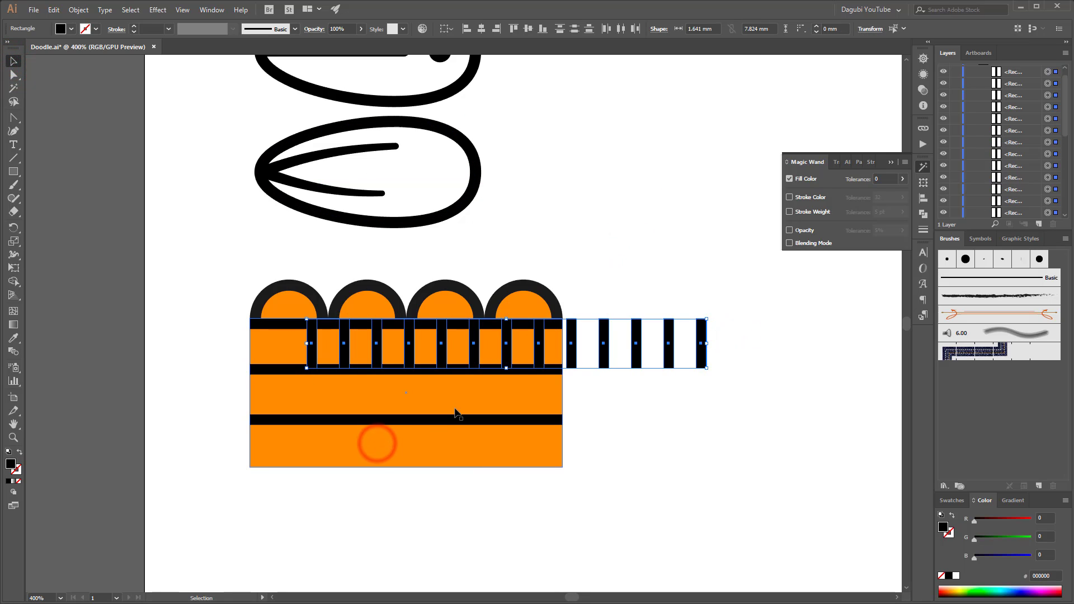
key(Left)
key(Left)
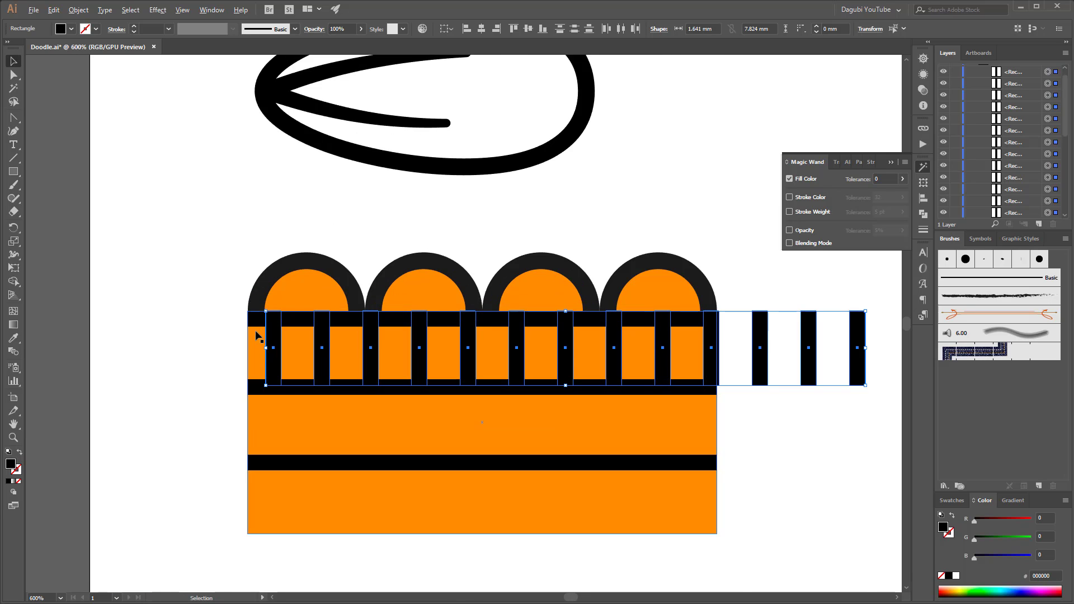
scroll(272, 282, up, 2)
scroll(272, 283, up, 3)
drag(294, 288, 293, 285)
scroll(293, 285, down, 4)
key(ctrl+g)
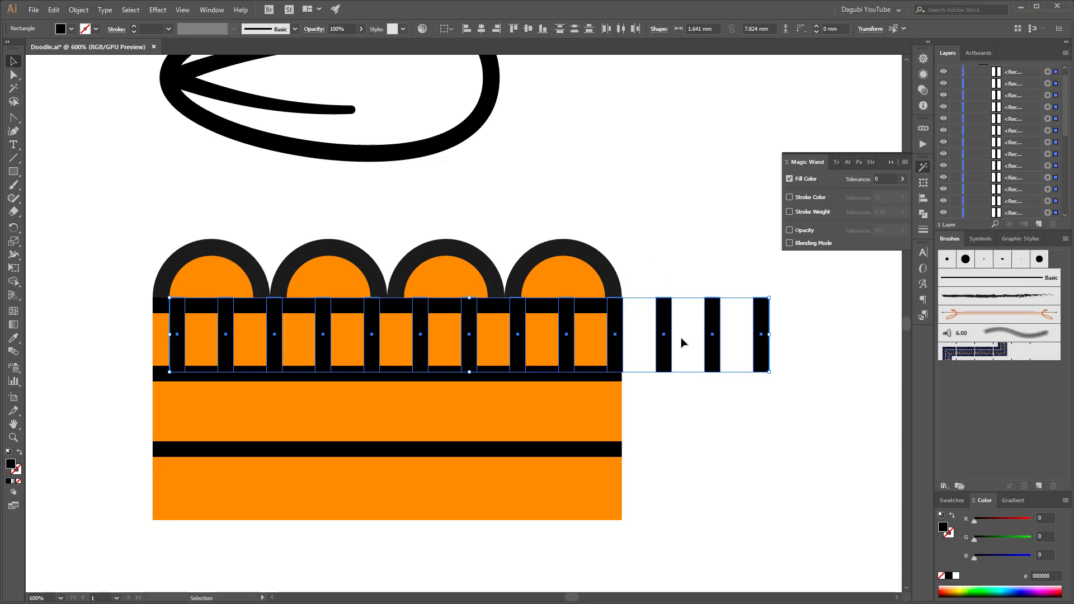
Delete the posts sticking past the block, narrow the post group to fit, and select the fence.
click(644, 257)
key(Delete)
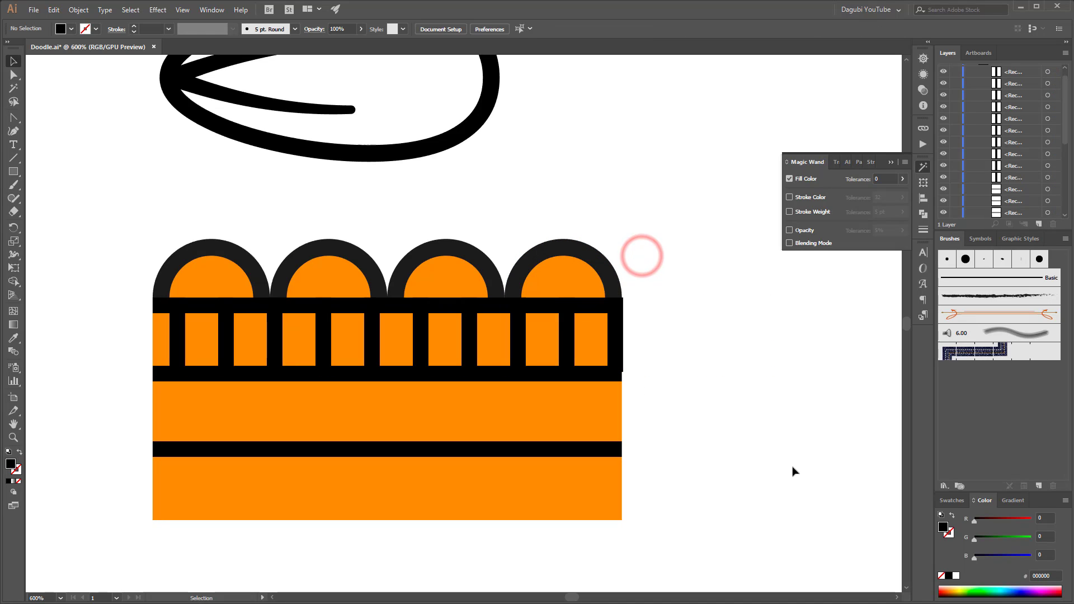
drag(663, 338, 440, 533)
click(451, 499)
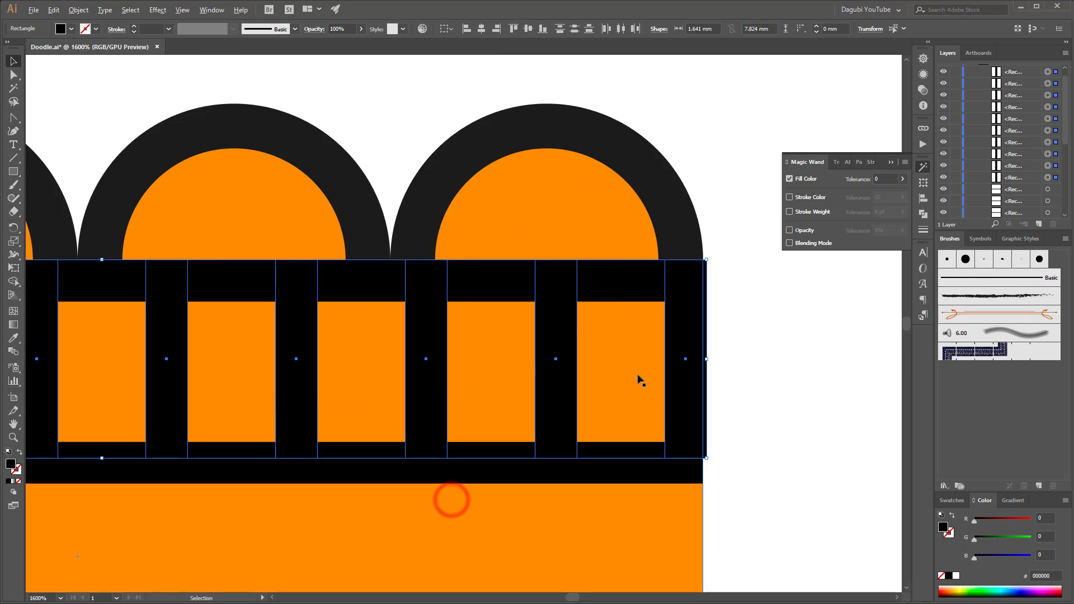
click(705, 358)
drag(707, 358, 659, 364)
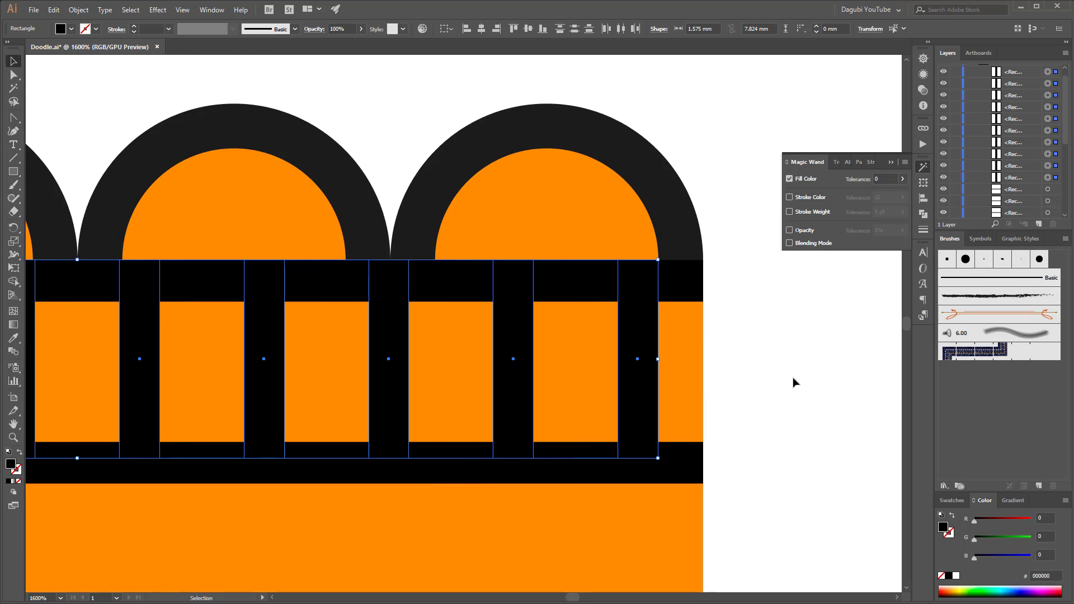
click(804, 369)
key(ctrl+minus)
key(ctrl+minus)
key(ctrl+minus)
key(ctrl+minus)
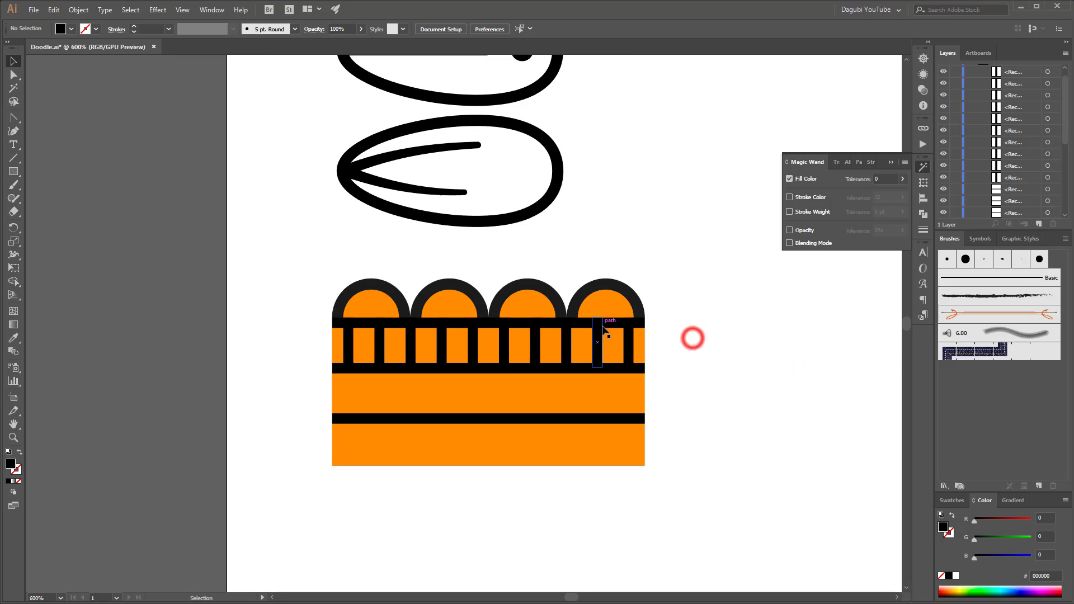
drag(292, 253, 705, 495)
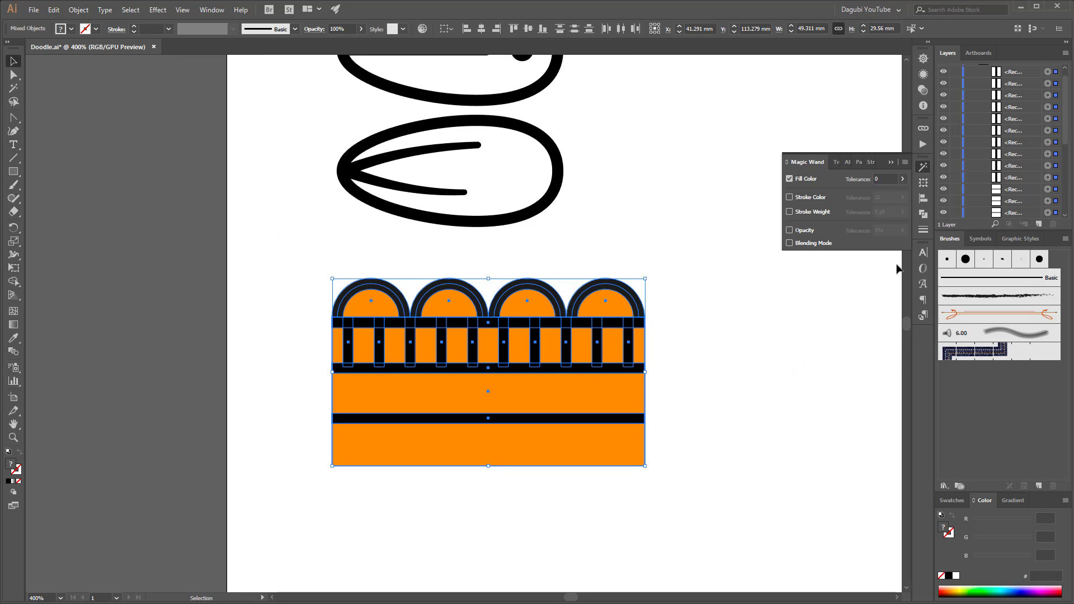
Flatten the fence shapes with Pathfinder Merge, then Magic-Wand-select the orange areas.
click(923, 212)
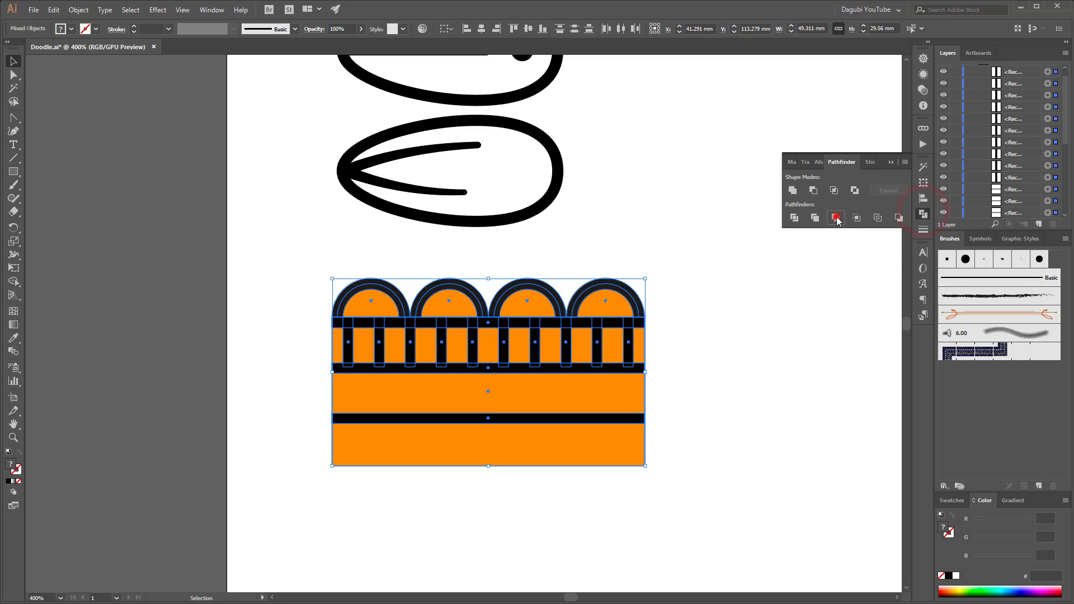
click(836, 219)
click(14, 89)
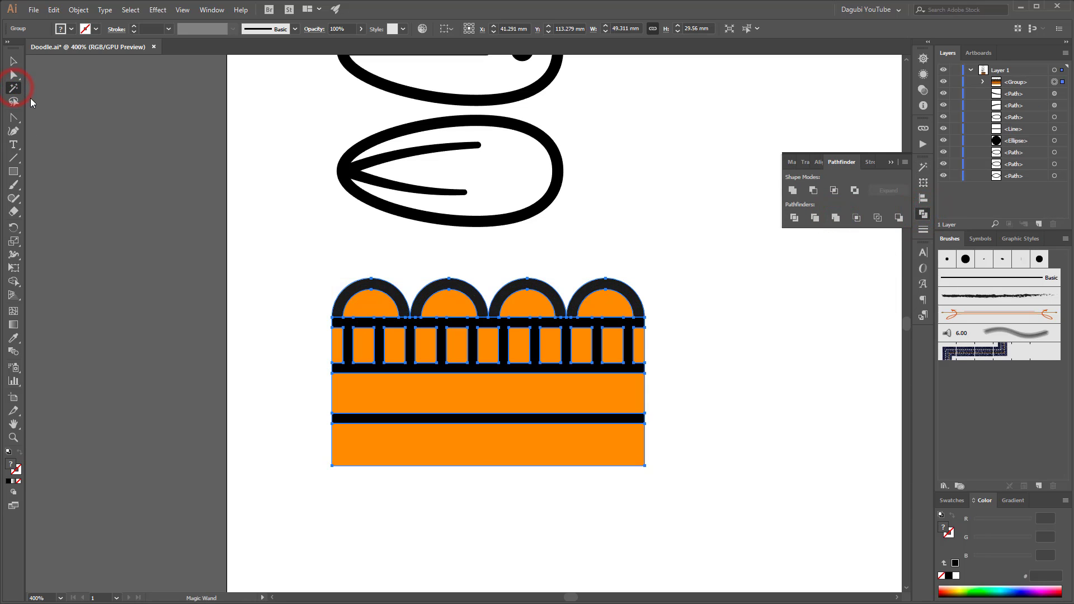
click(924, 166)
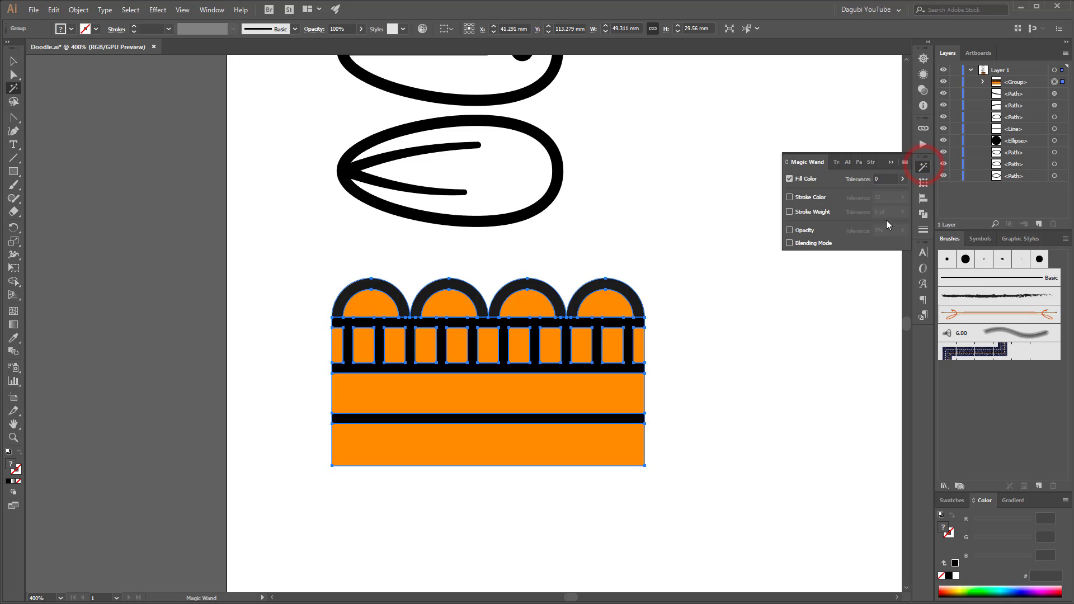
click(616, 443)
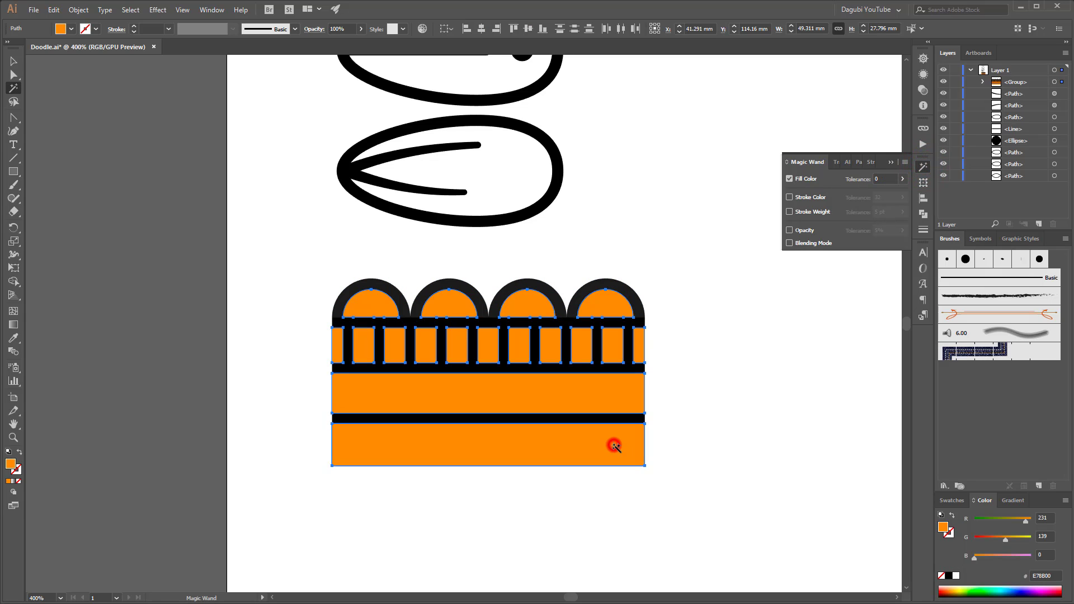
Turn the orange areas white and Magic-Wand-select the border shapes.
click(956, 575)
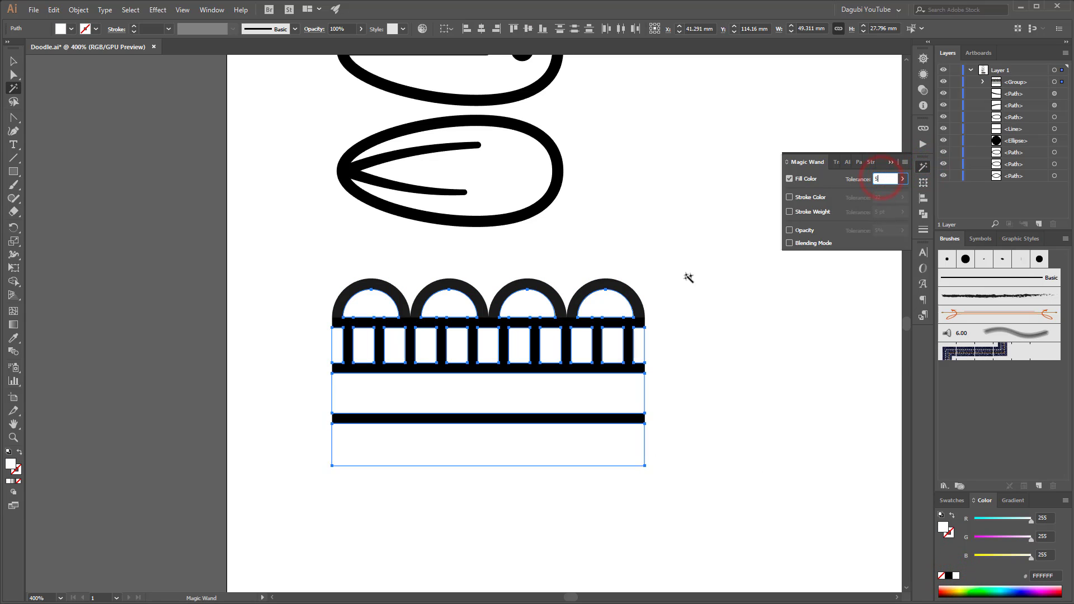
click(631, 293)
click(628, 324)
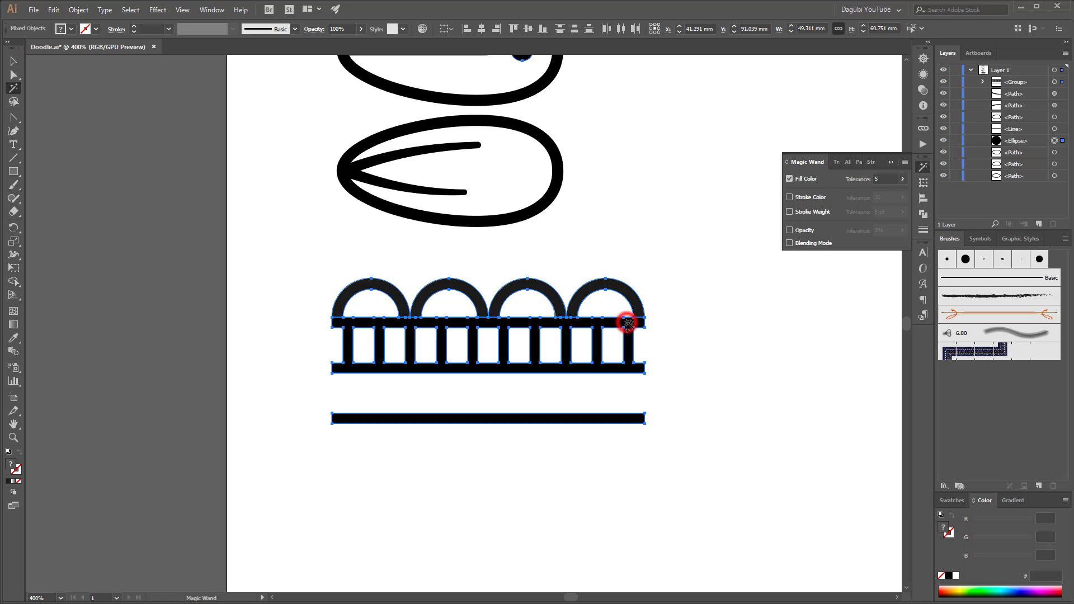
scroll(688, 179, up, 3)
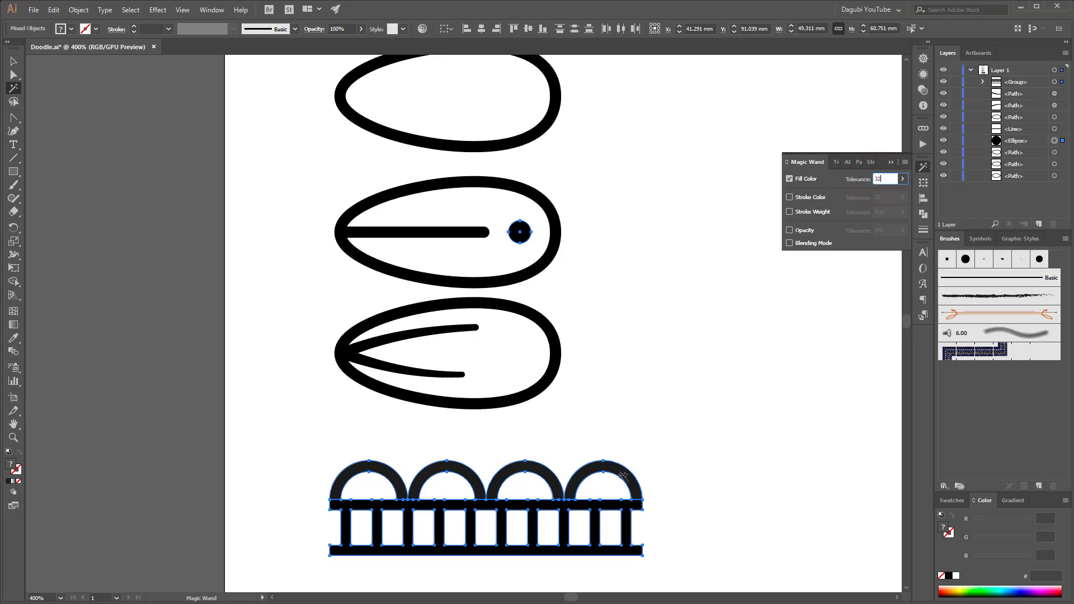
key(ctrl+minus)
key(ctrl+minus)
Fill the border shapes solid black and marquee-select the entire border design.
click(949, 575)
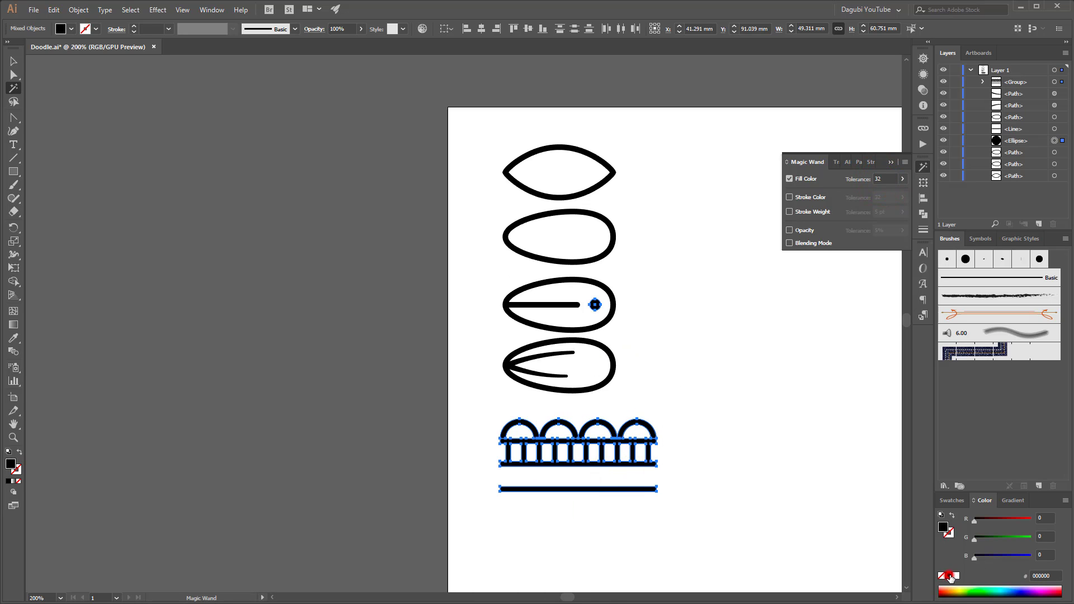
click(755, 396)
click(13, 61)
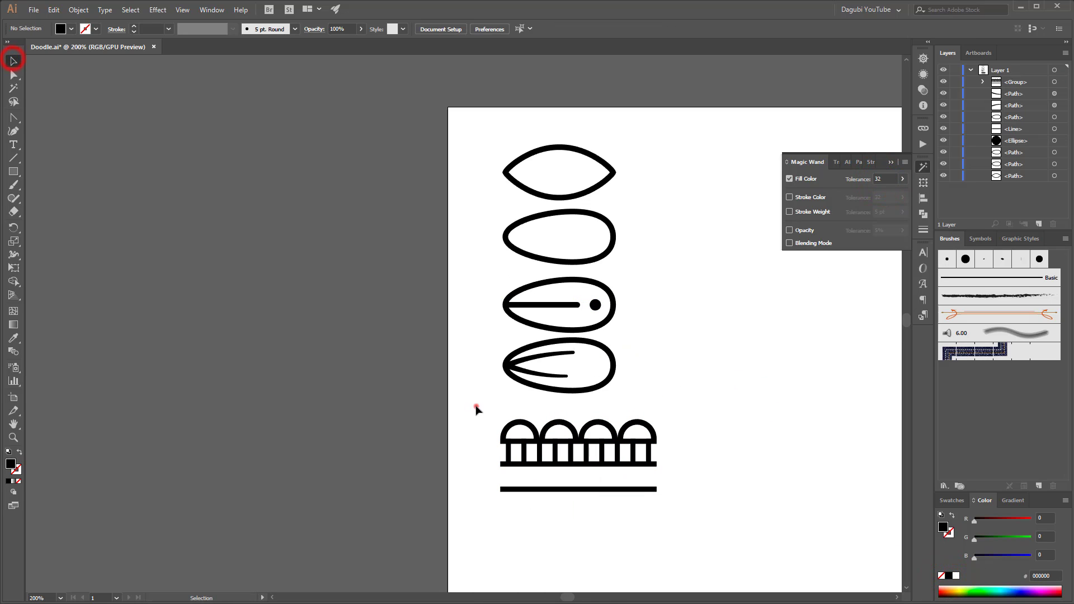
drag(477, 407, 695, 525)
Create a new Pattern Brush from the selected border.
click(1040, 486)
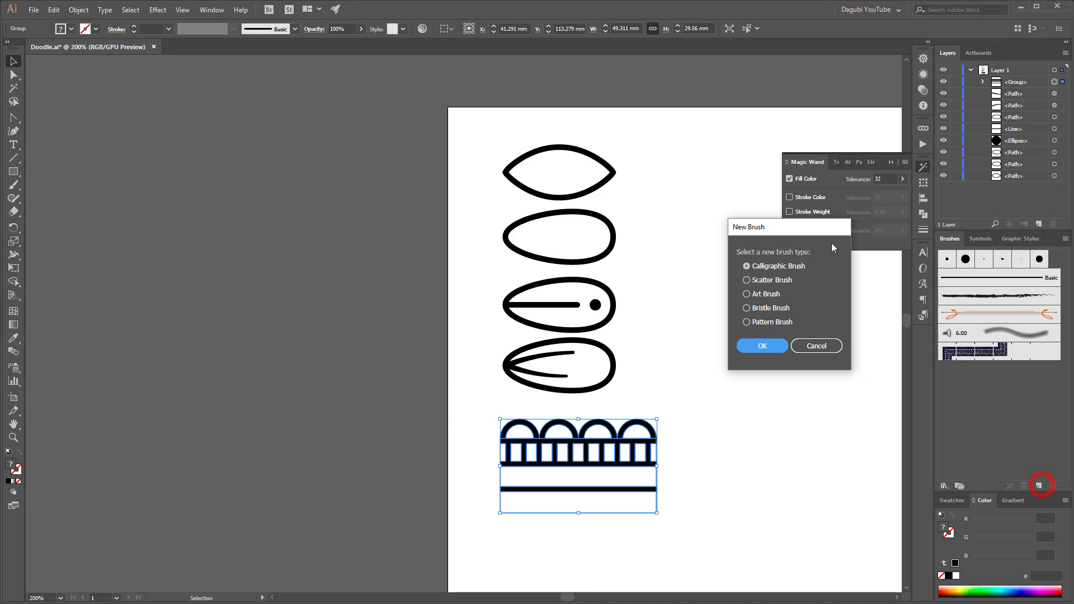
click(756, 348)
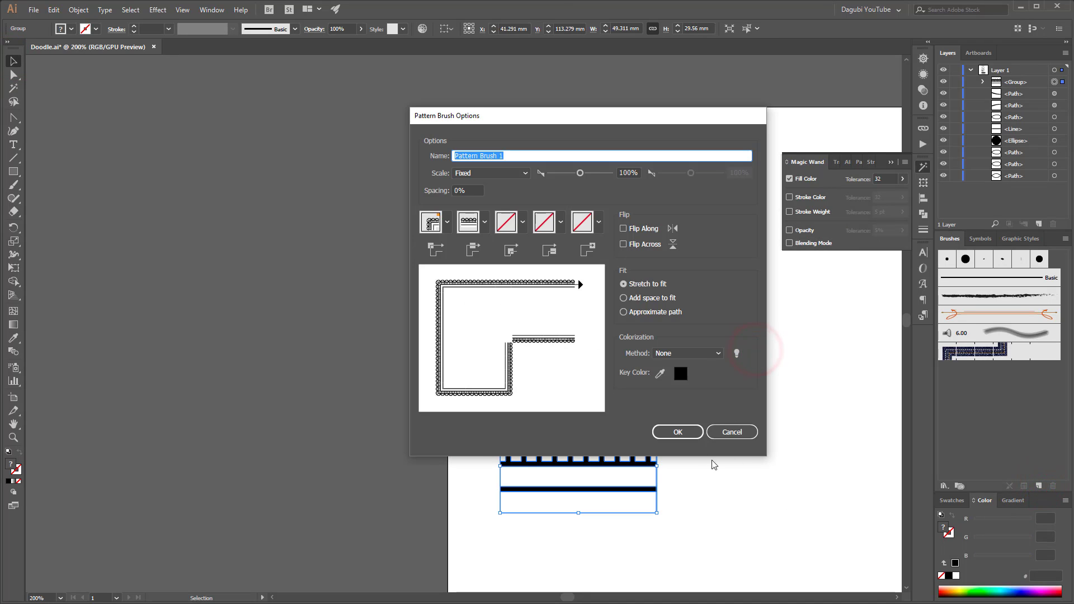
click(703, 354)
click(665, 372)
click(677, 432)
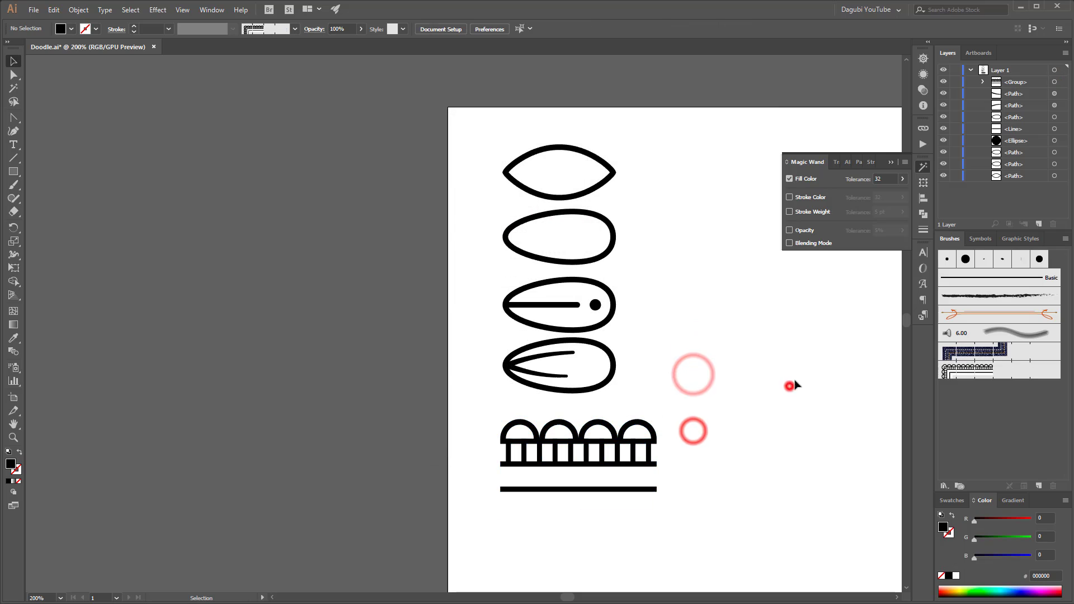
Draw a large test circle with no fill and a black outline.
click(789, 386)
key(ctrl+1)
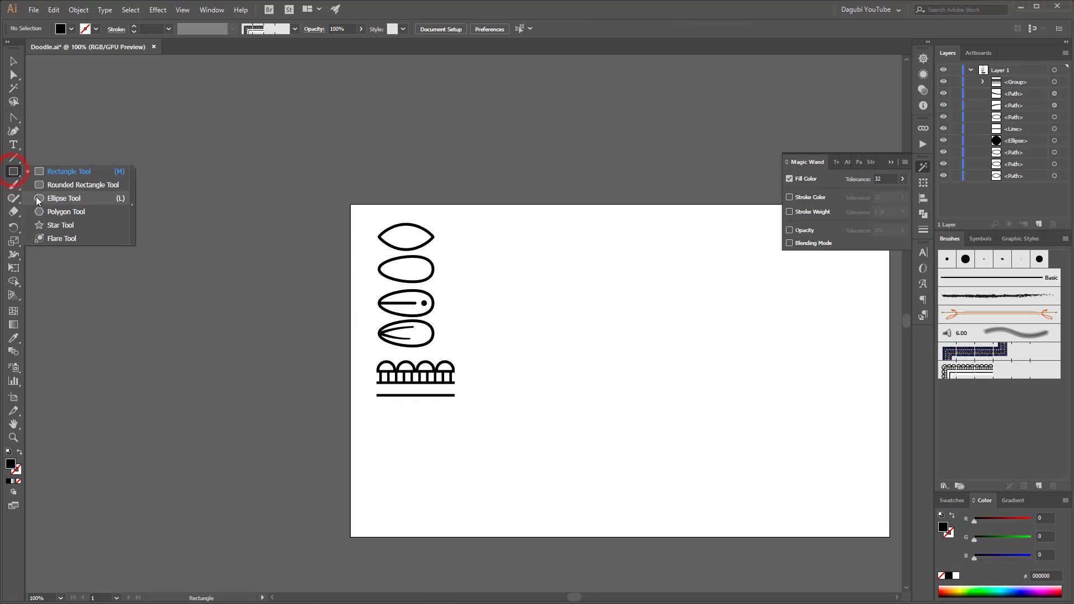
drag(14, 172, 56, 199)
key(ctrl+0)
mouse_move(387, 221)
mouse_down()
mouse_move(496, 354)
mouse_move(554, 387)
mouse_up()
click(942, 576)
click(949, 533)
click(949, 576)
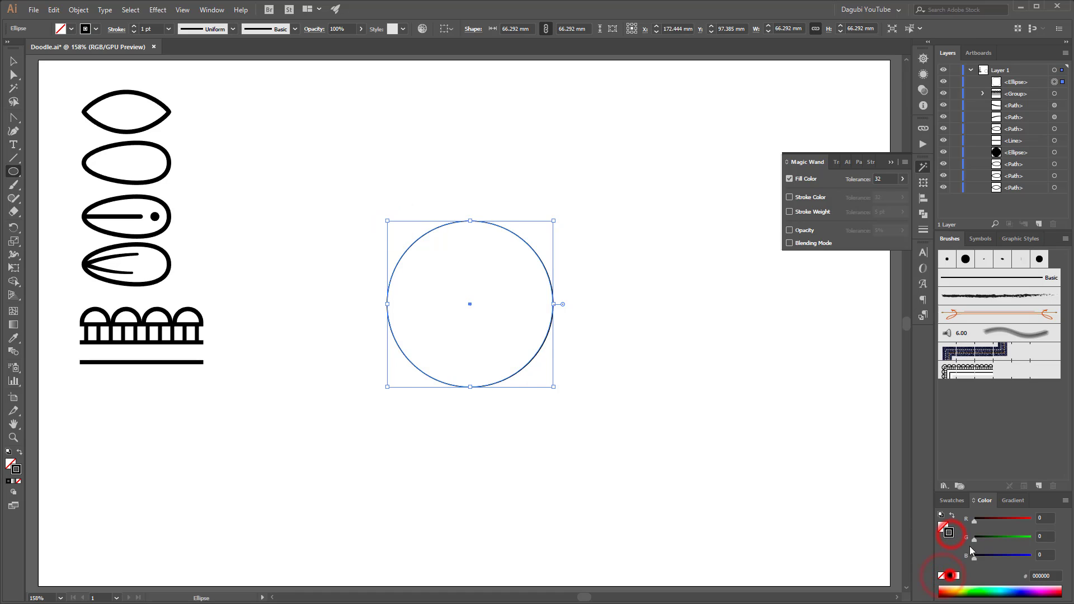
Apply the scalloped pattern brush to the circle, thin its stroke, then delete the circle.
click(1011, 372)
click(135, 32)
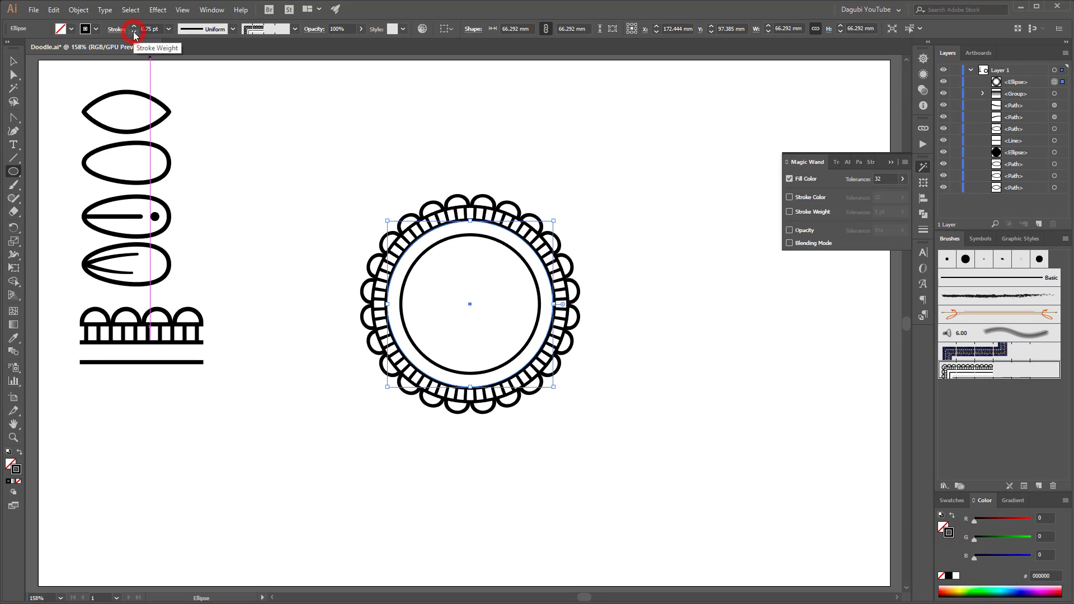
click(134, 32)
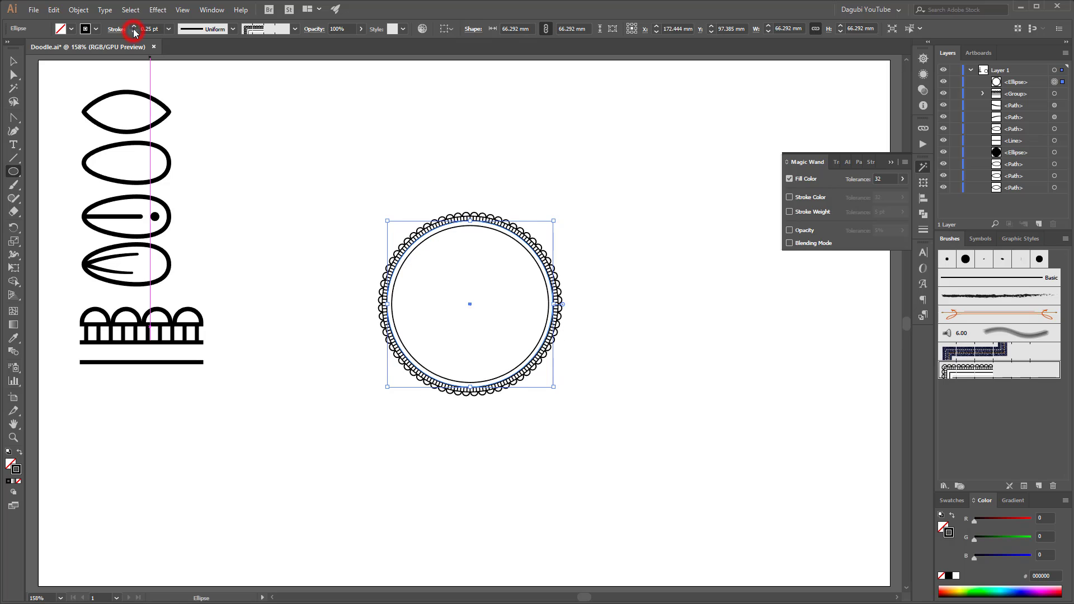
key(Delete)
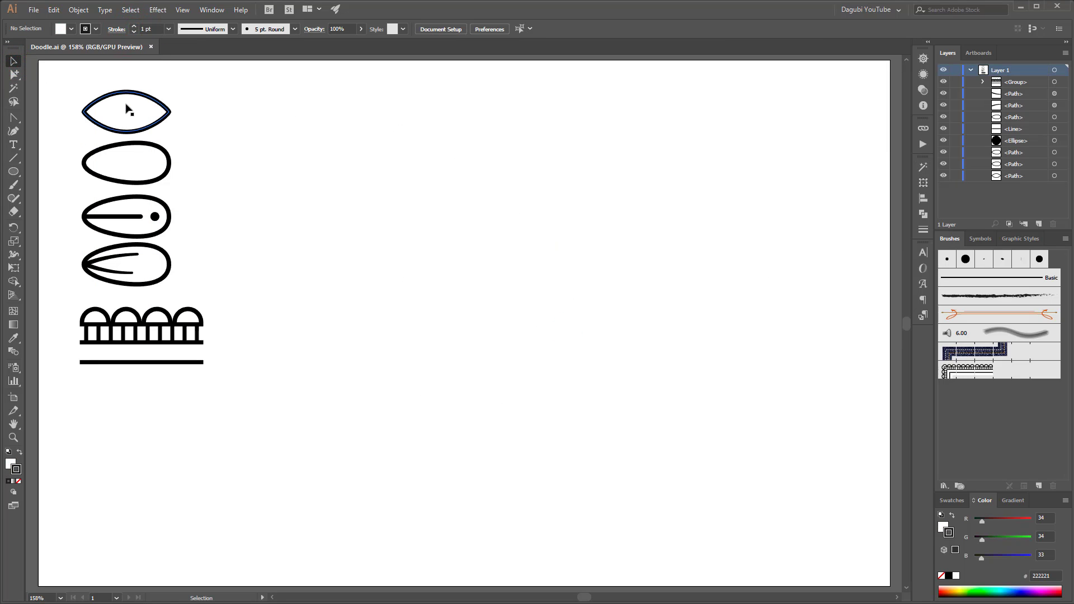
Duplicate the pointed leaf to the right and flatten the upper copy.
mouse_move(126, 105)
mouse_down()
mouse_move(612, 163)
mouse_move(637, 208)
mouse_move(645, 410)
mouse_up()
click(646, 215)
drag(625, 194, 623, 231)
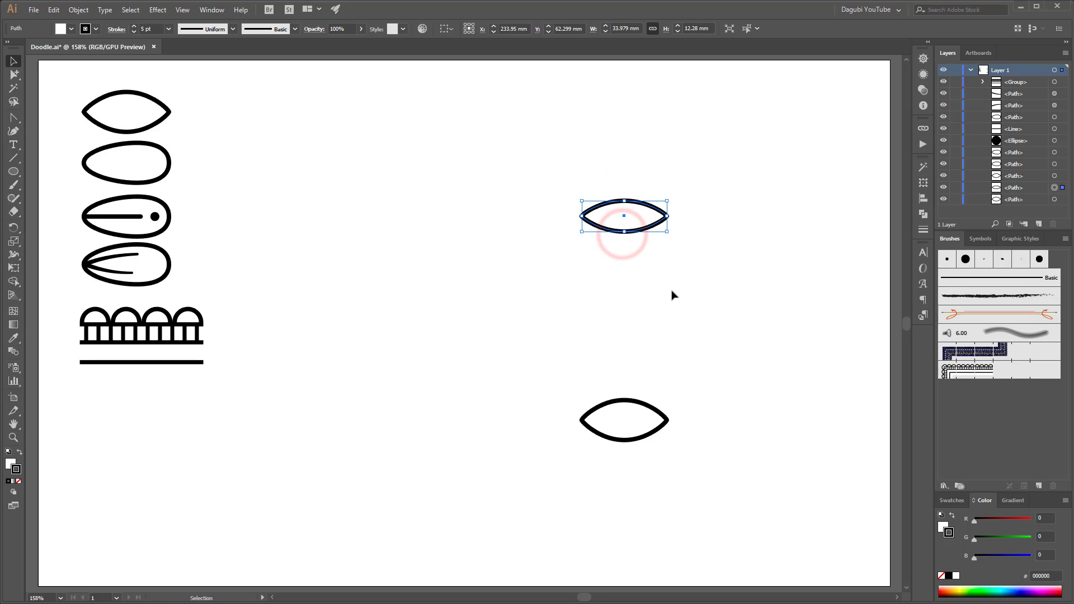
Give the upper copy a Transform effect with 4 copies, moved and rotated into an arc.
click(157, 11)
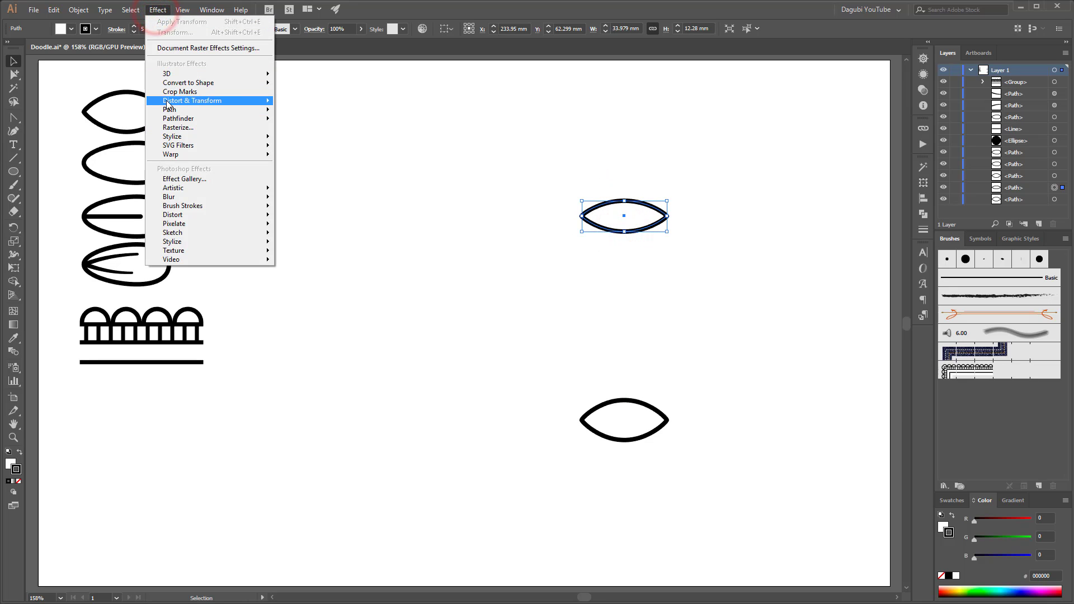
click(106, 139)
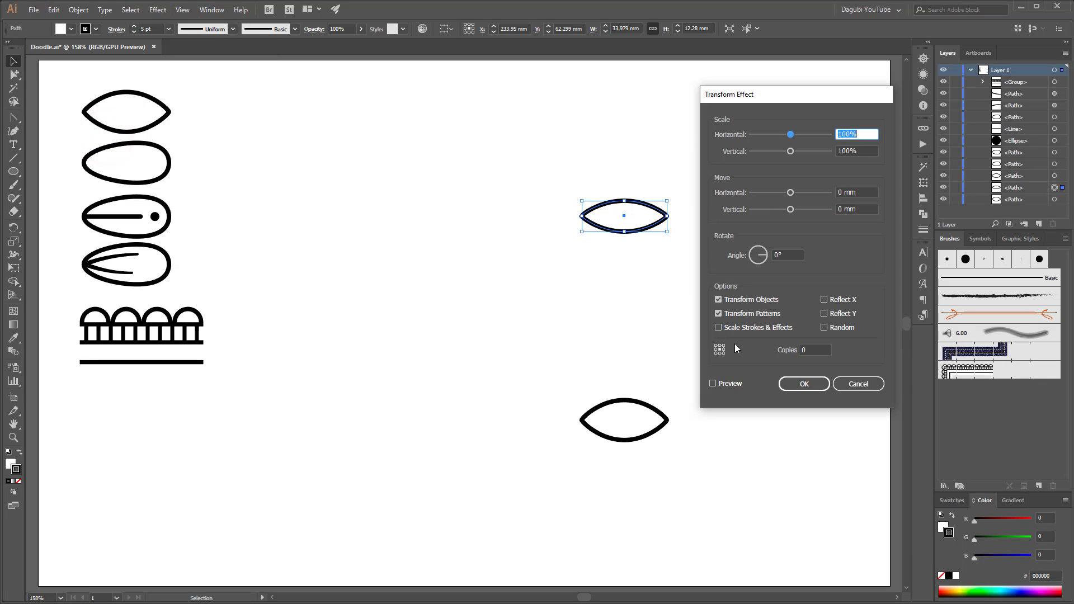
text(4)
click(713, 384)
mouse_move(790, 192)
mouse_down()
mouse_move(781, 192)
mouse_move(787, 211)
mouse_up()
drag(758, 255, 768, 253)
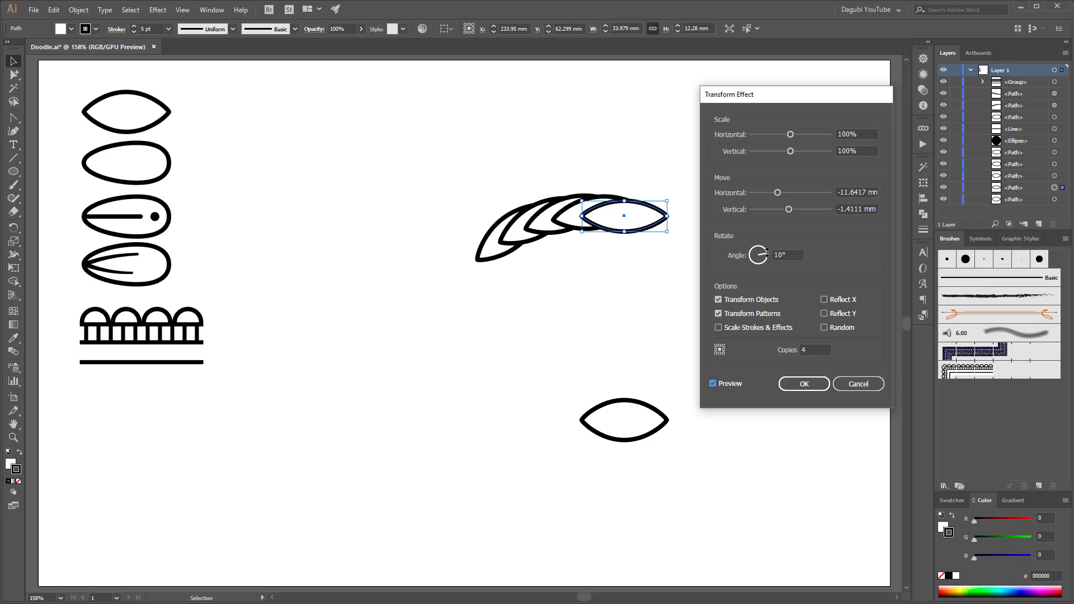
drag(777, 192, 785, 209)
drag(767, 253, 766, 252)
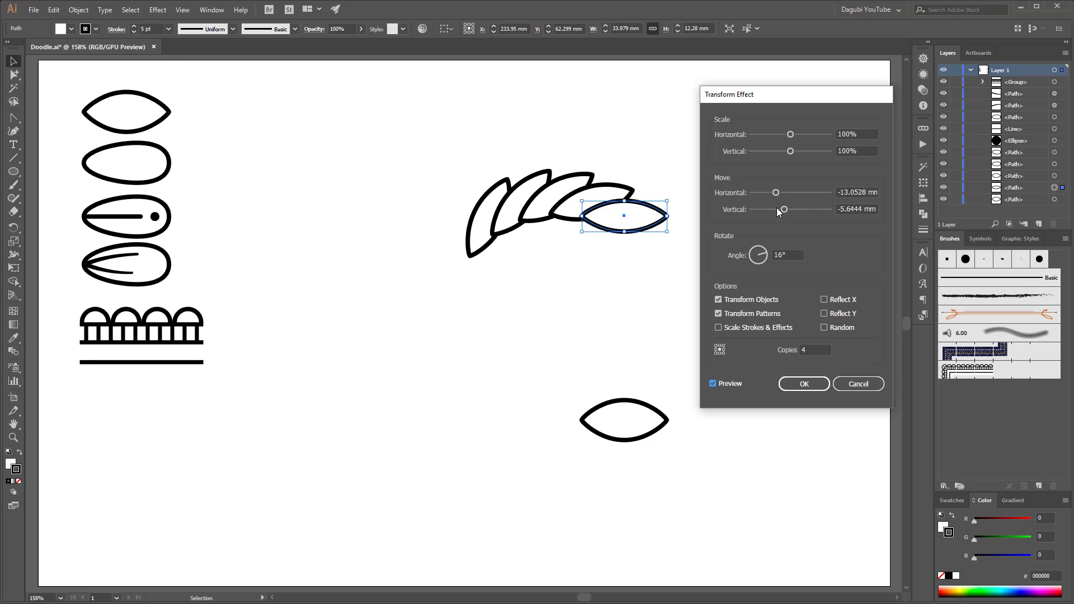
drag(785, 210, 783, 209)
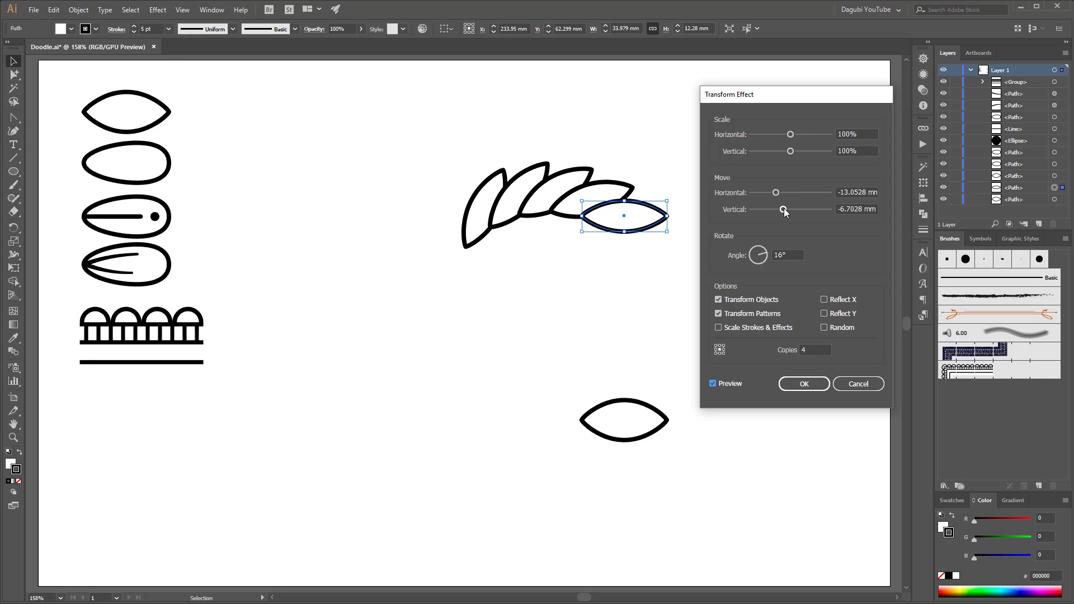
drag(764, 257, 765, 258)
drag(776, 192, 784, 209)
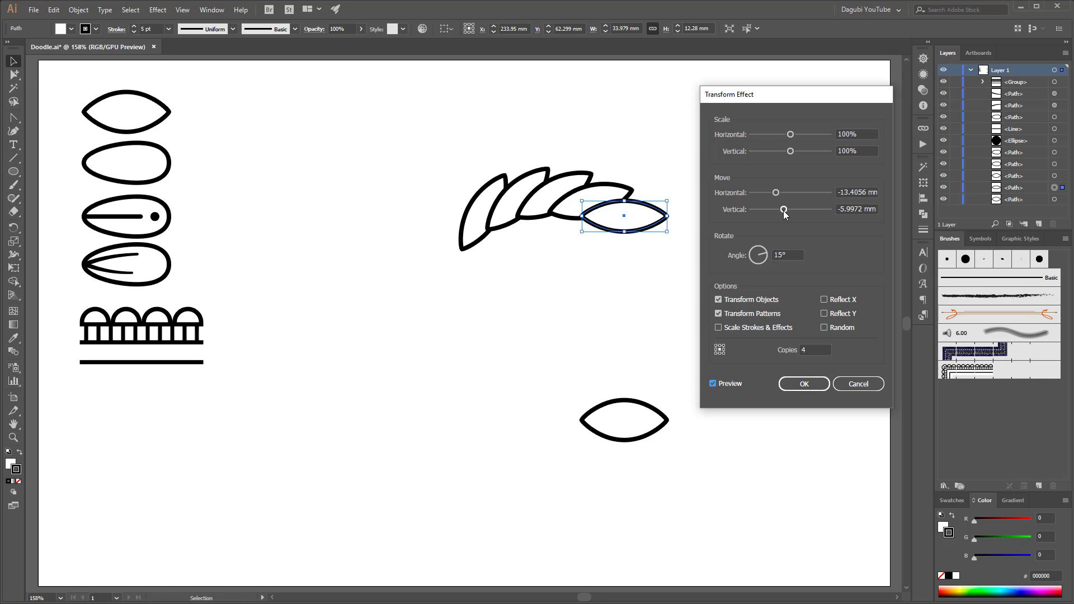
click(813, 384)
Apply a Transform effect with 6 copies, offset and 14° rotation, to the lower leaf.
drag(526, 345, 691, 463)
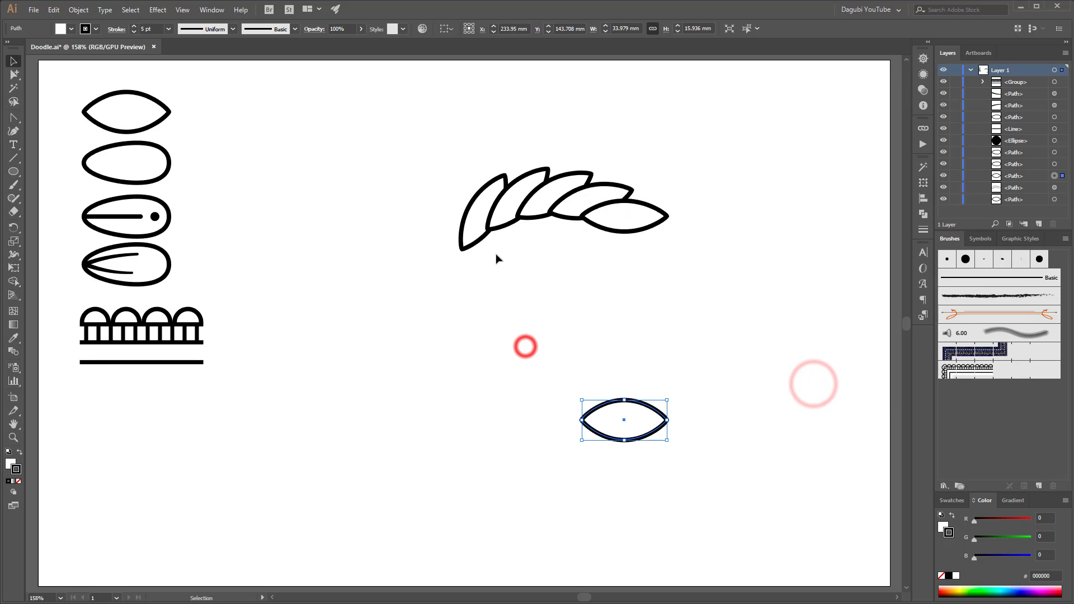
click(157, 9)
mouse_move(192, 101)
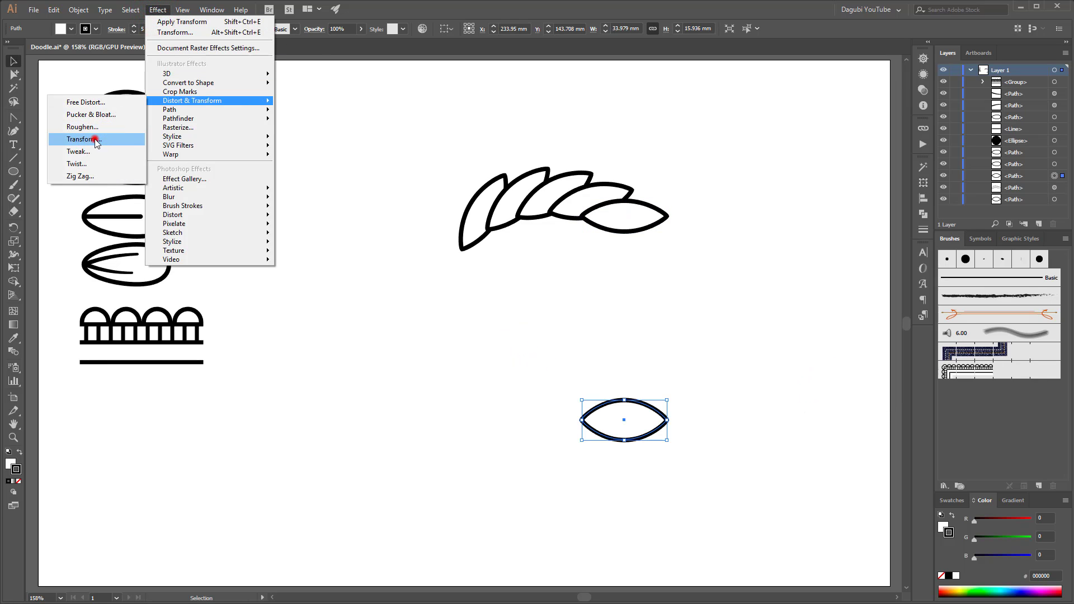
click(95, 137)
click(810, 350)
text(6)
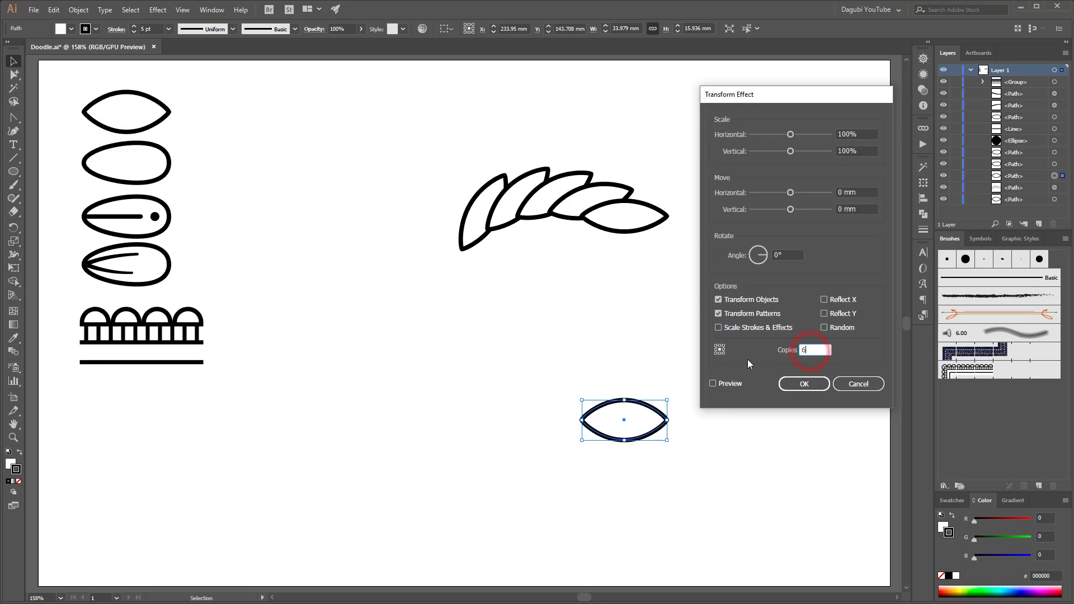
mouse_move(791, 193)
mouse_down()
mouse_move(782, 193)
mouse_move(787, 209)
mouse_up()
drag(768, 255, 768, 255)
mouse_move(787, 209)
mouse_down()
mouse_move(781, 193)
mouse_move(783, 209)
mouse_up()
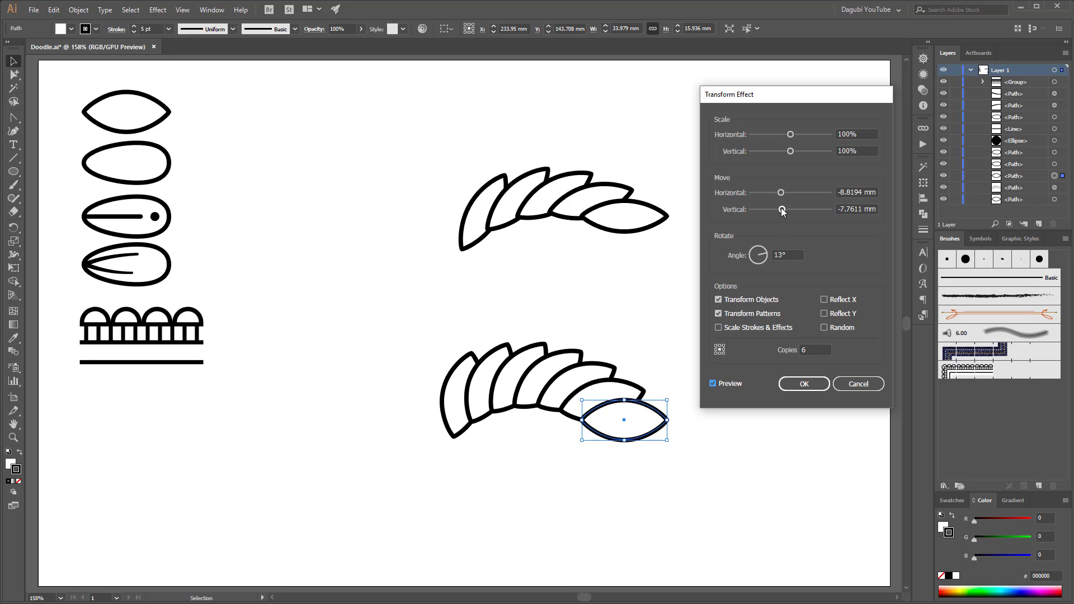
click(766, 255)
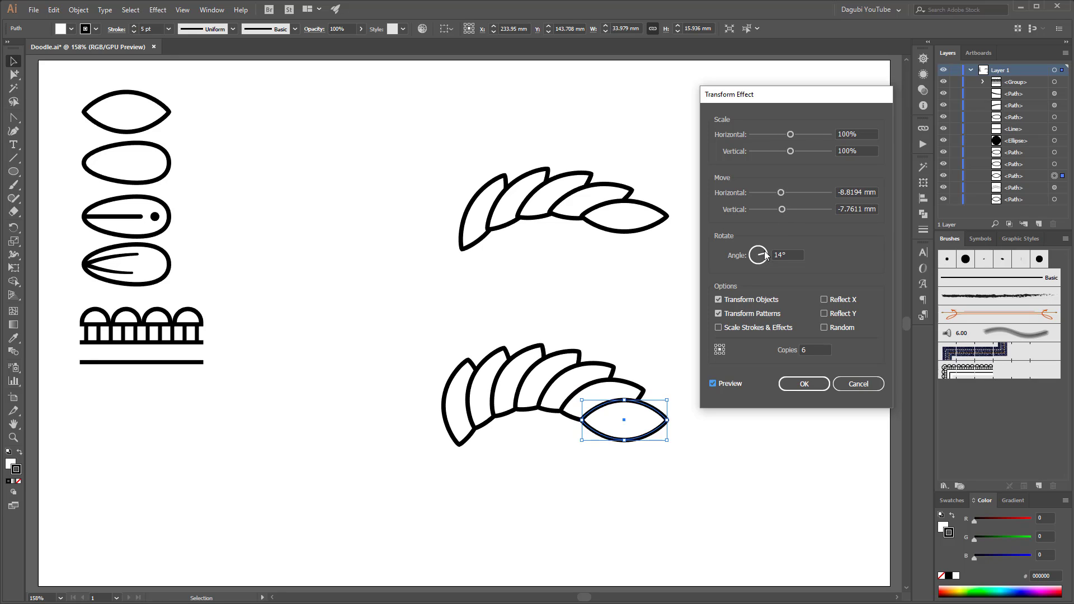
click(806, 384)
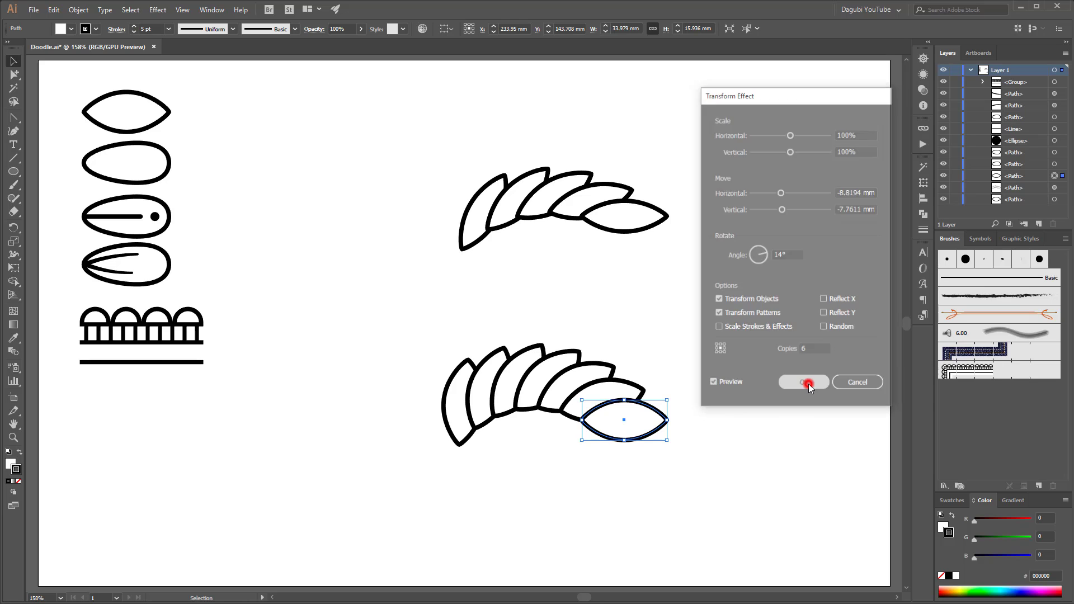
drag(393, 140, 778, 515)
Expand the sprays' appearance and Alt-drag a copy of the upper spray.
click(78, 9)
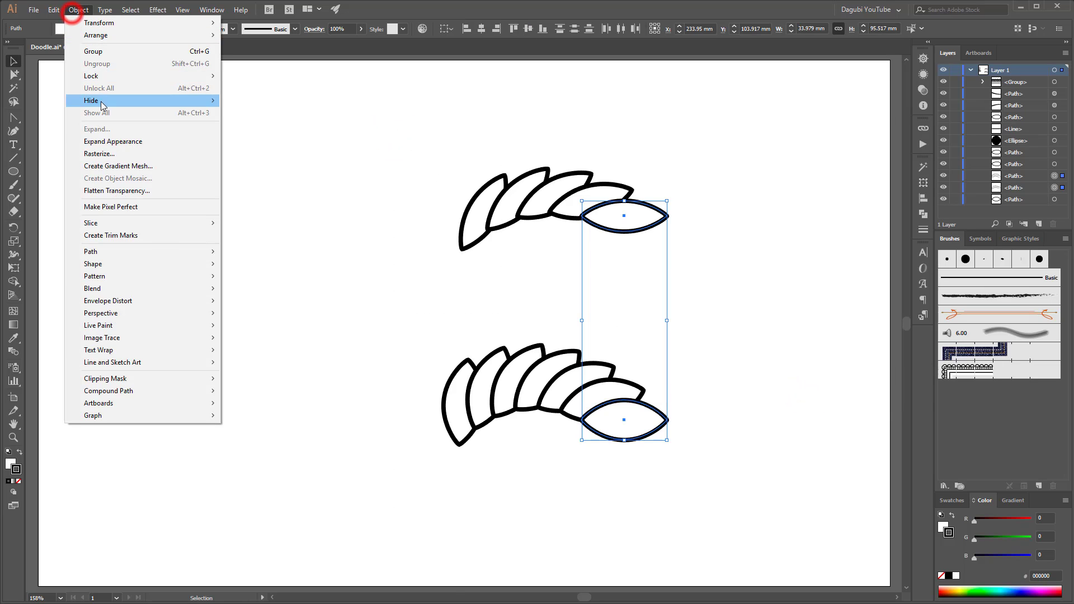
click(90, 129)
click(13, 73)
click(398, 127)
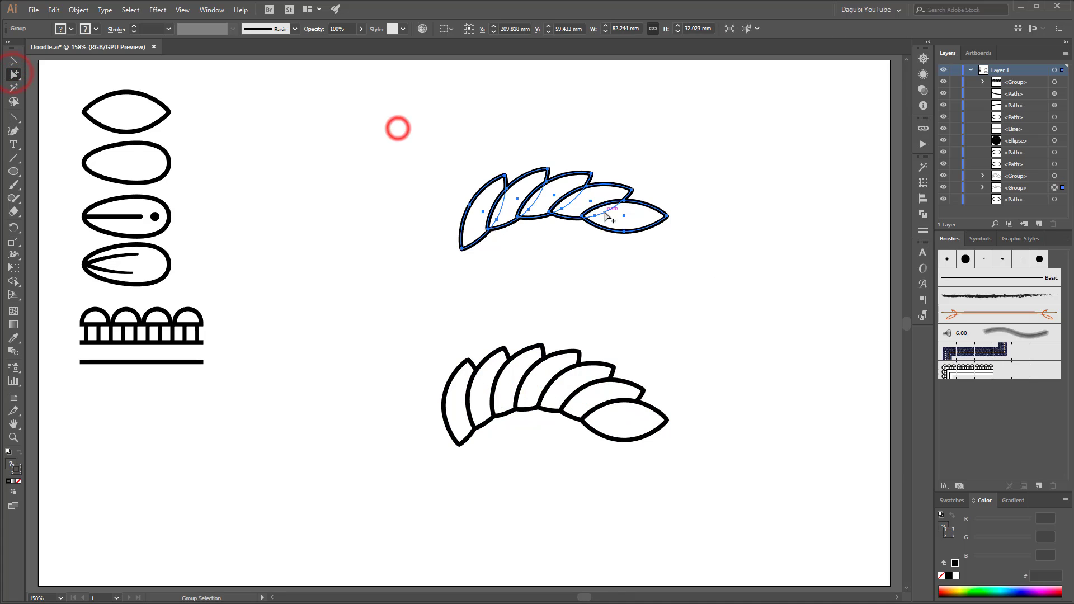
mouse_move(607, 206)
mouse_down()
mouse_move(608, 164)
mouse_move(608, 255)
mouse_up()
Flip the copied spray vertically and nudge it up beneath the original.
click(924, 183)
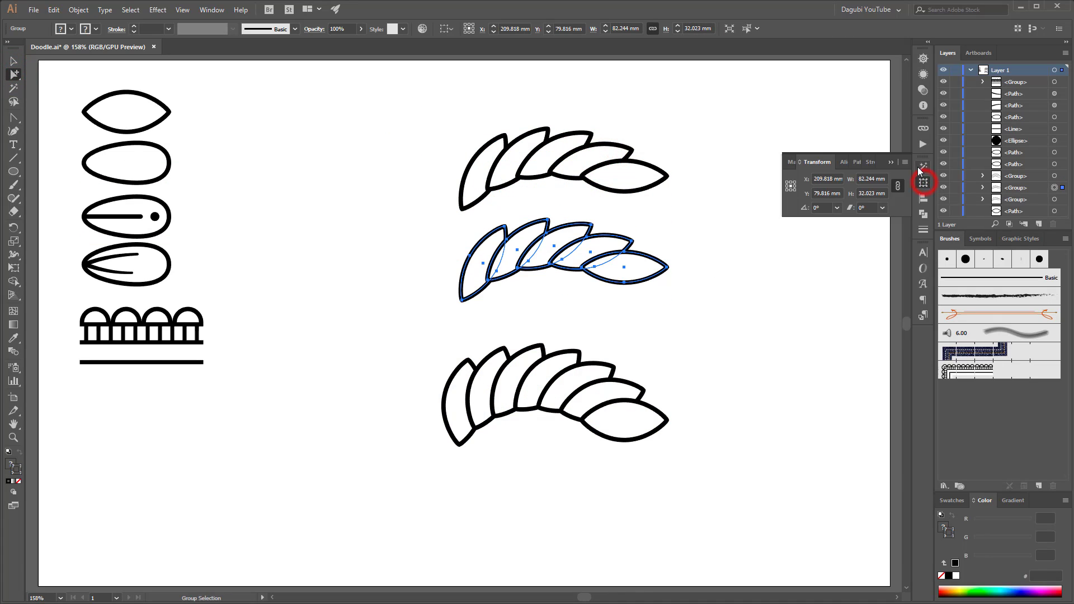
click(906, 163)
click(930, 207)
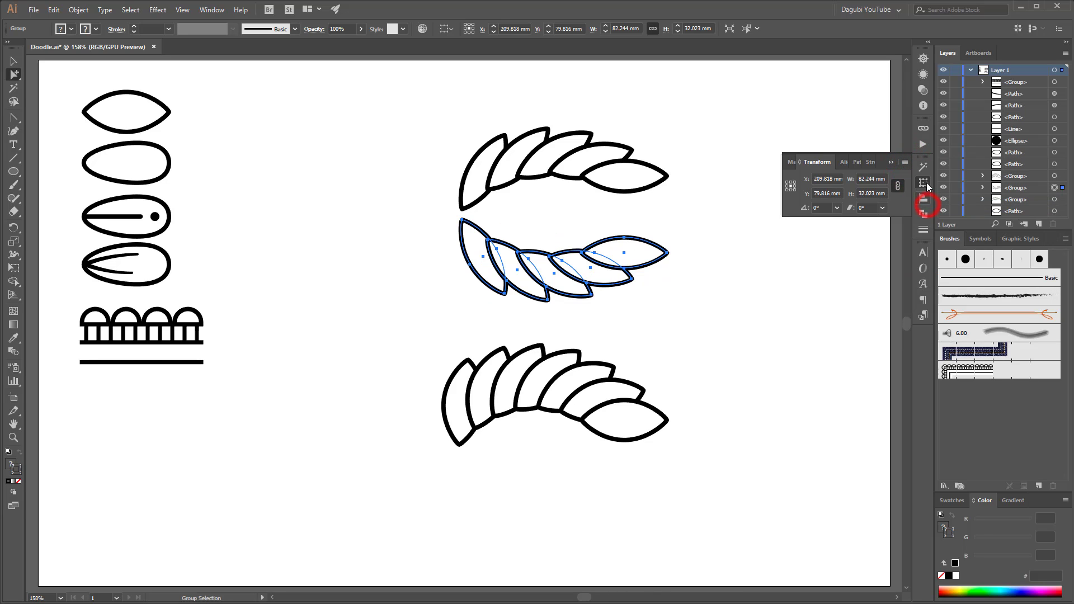
click(892, 163)
key(shift+Up)
key(shift+Up)
key(shift+Up)
key(shift+Up)
key(shift+Up)
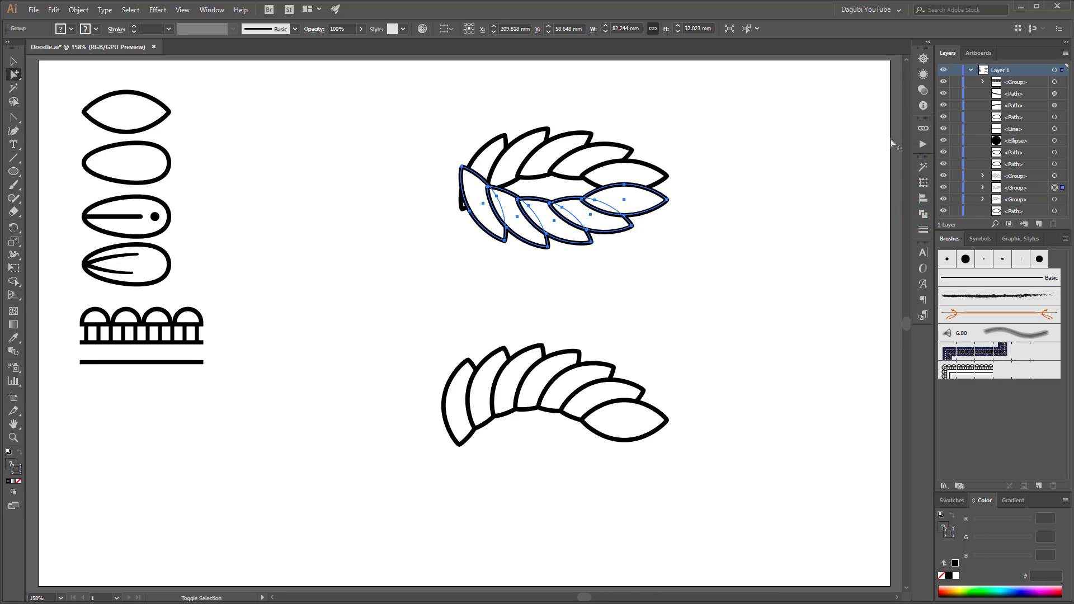
key(shift+Up)
alt+scroll(669, 137, up, 5)
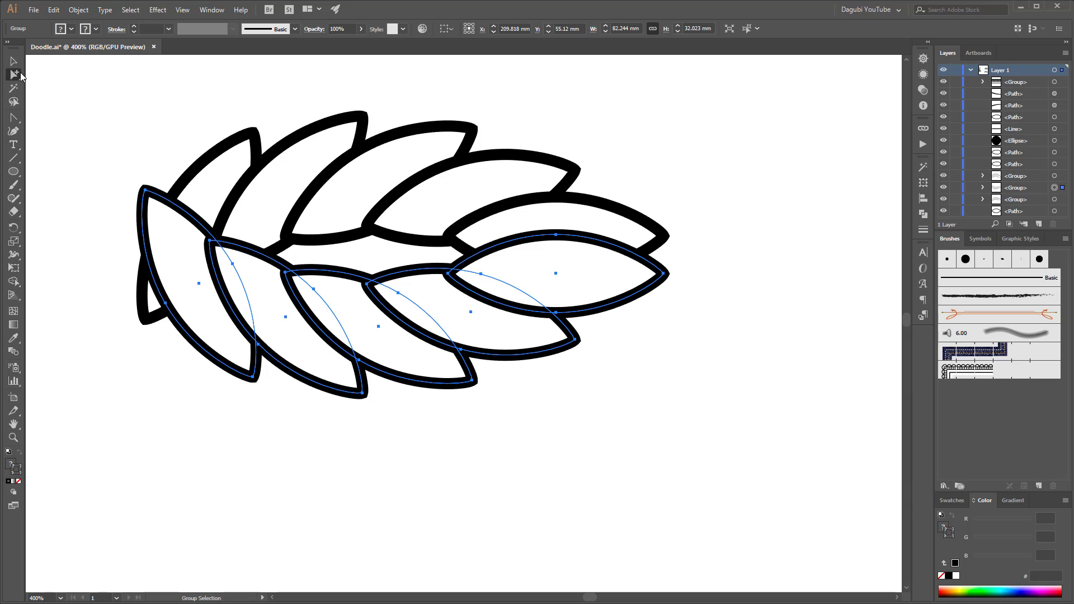
Move the lower row of leaves upward to interlock with the top row.
click(13, 75)
click(665, 274)
drag(665, 275, 666, 239)
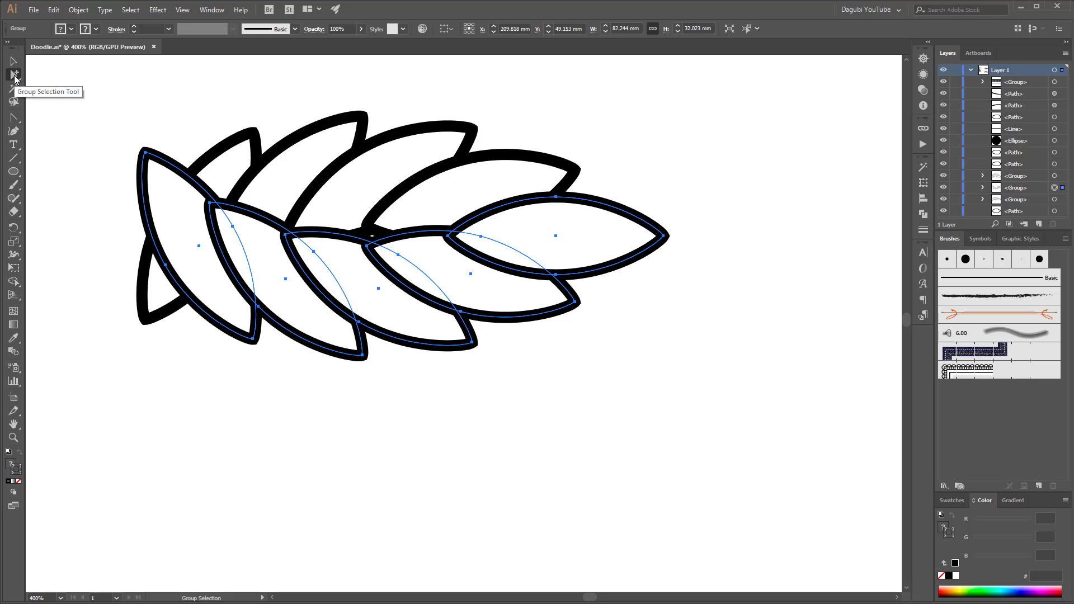
click(787, 434)
click(592, 232)
click(791, 377)
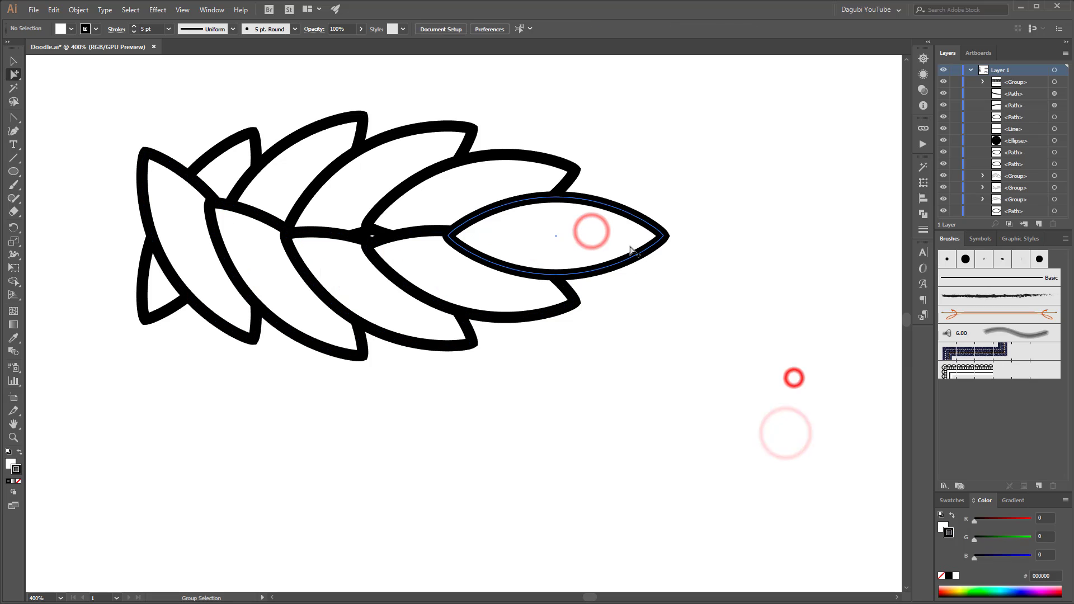
click(626, 238)
Free Transform all the leaf shapes taller and wider.
drag(82, 89, 772, 439)
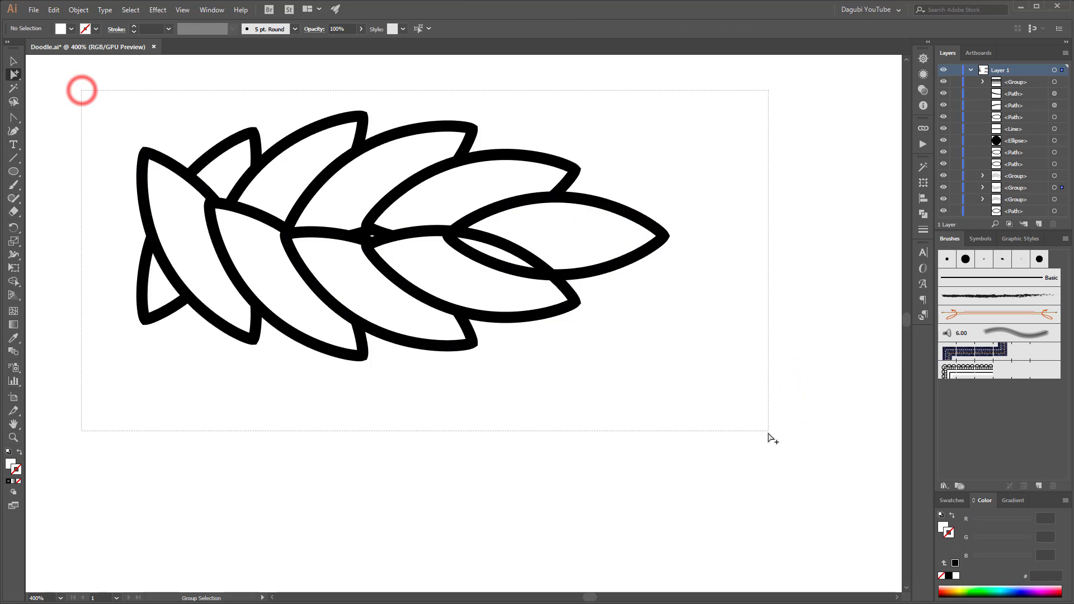
click(14, 269)
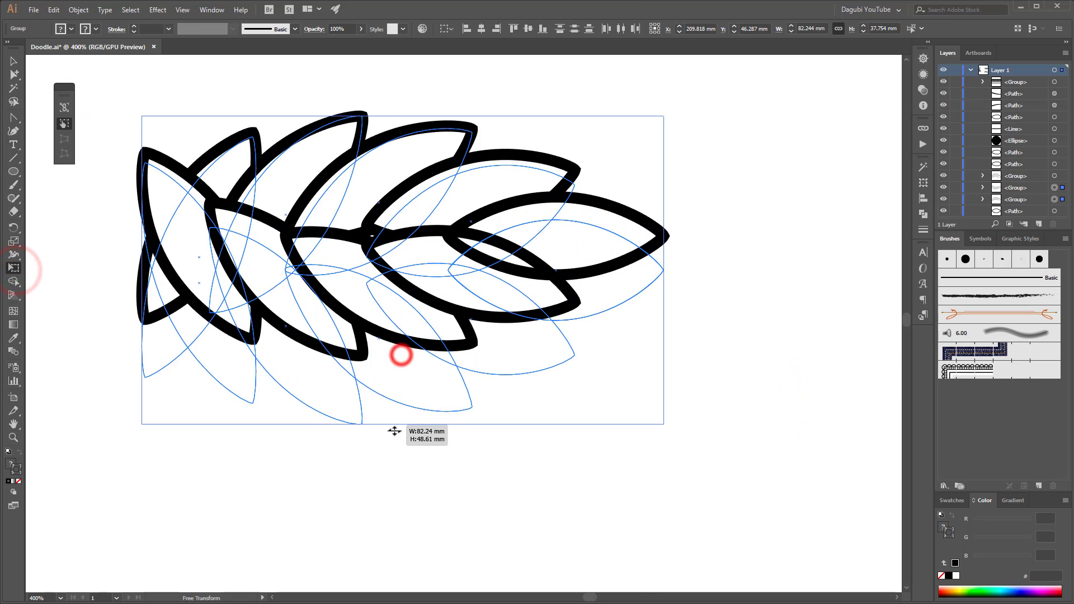
drag(401, 355, 401, 472)
key(ctrl+minus)
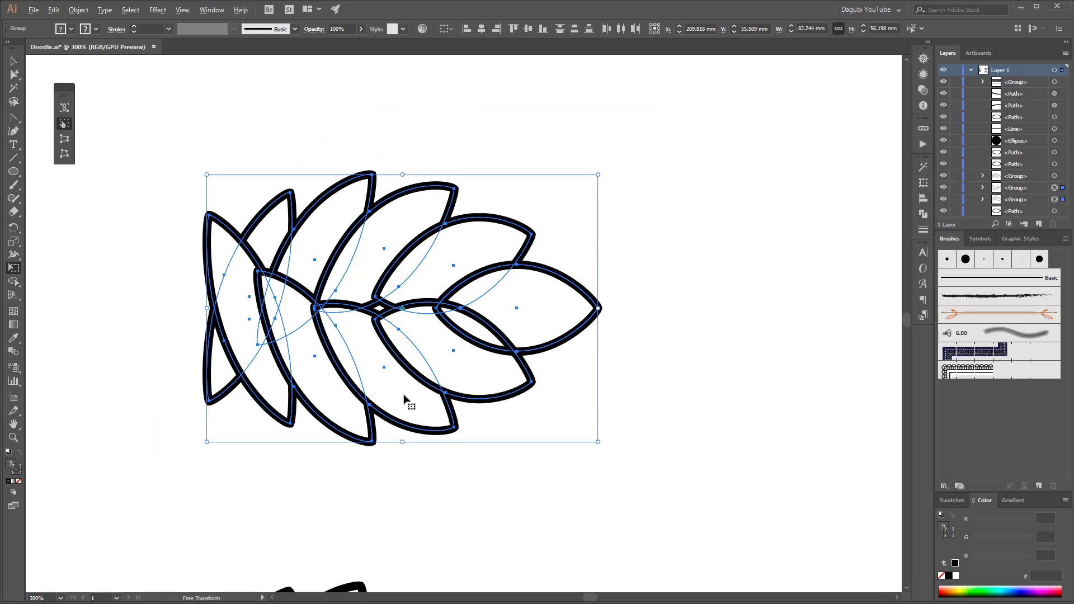
drag(207, 308, 186, 308)
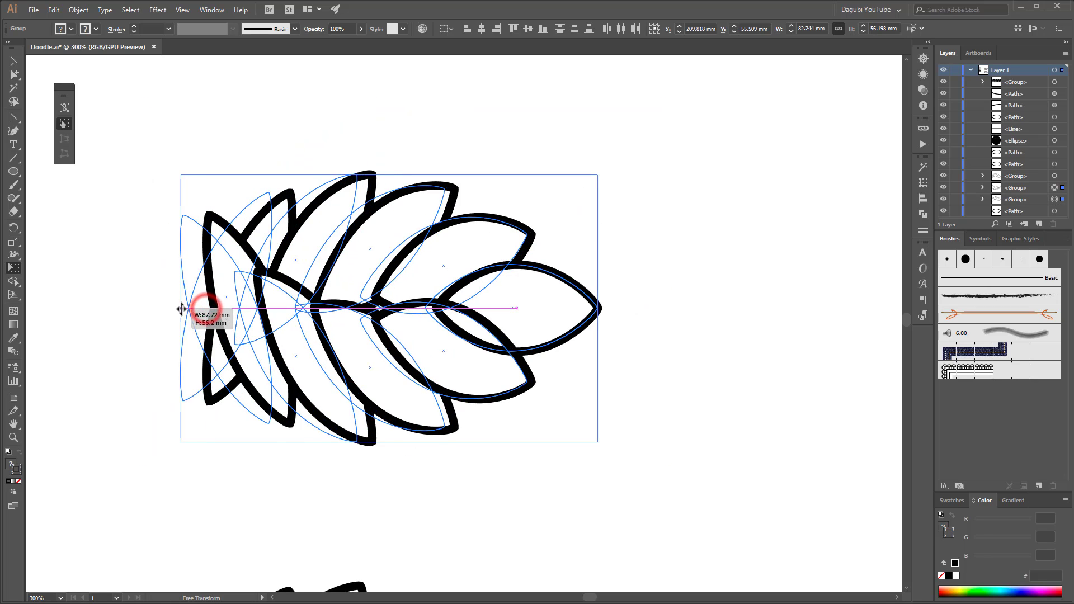
Try flattening the rightmost leaf, undo it, and reselect all leaf shapes.
click(814, 336)
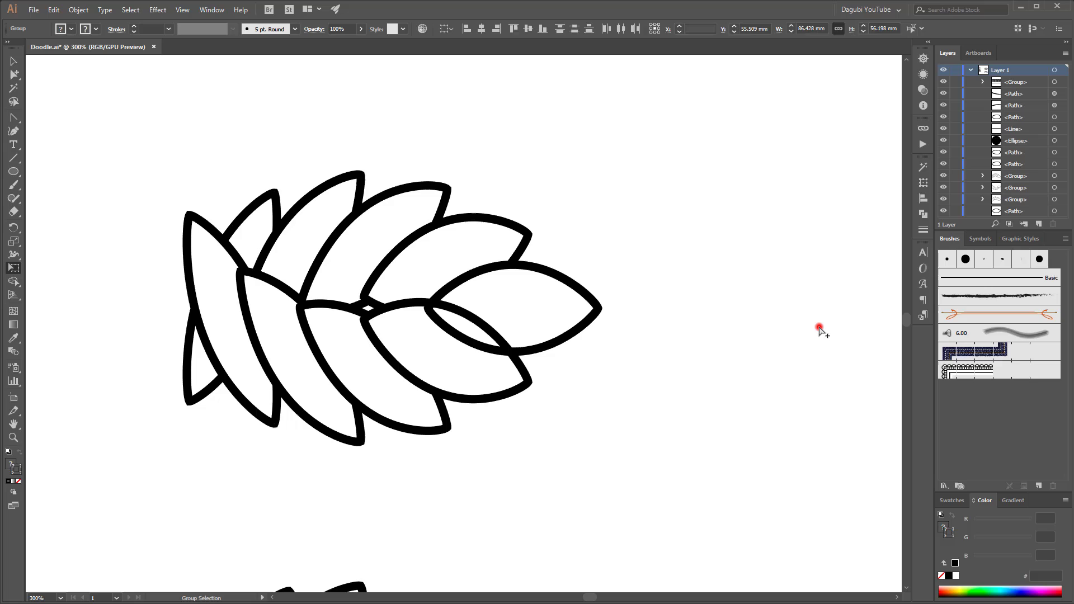
click(560, 279)
drag(513, 265, 513, 275)
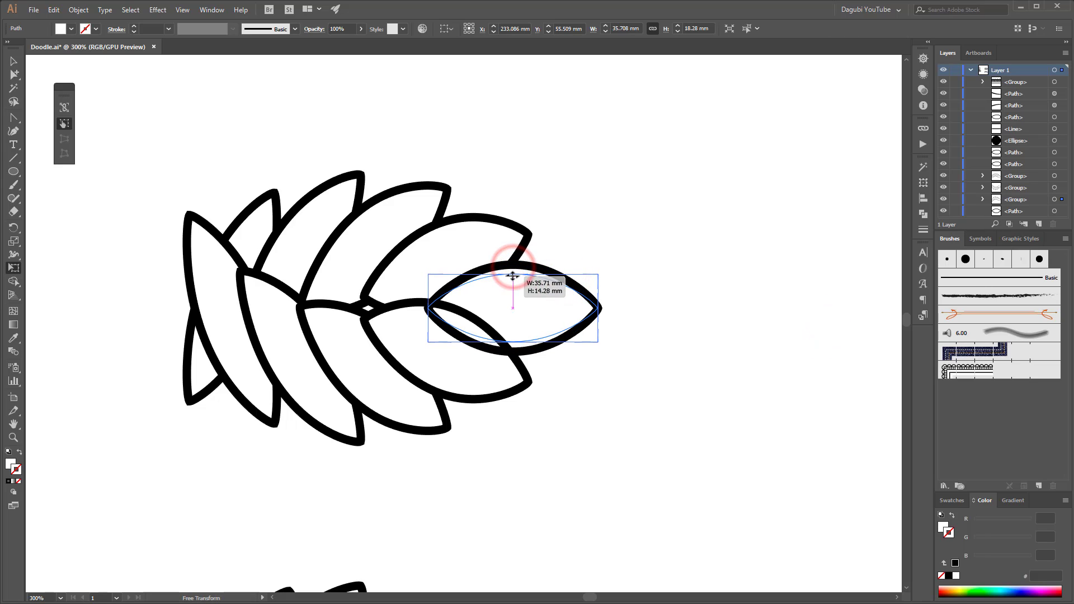
key(ctrl+z)
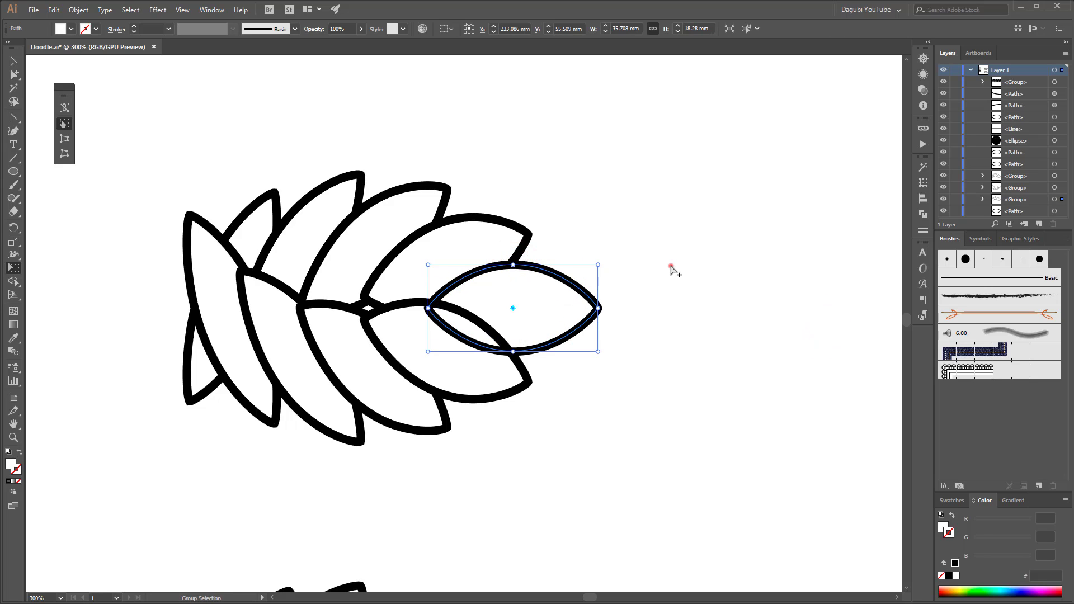
drag(667, 259, 552, 365)
click(711, 314)
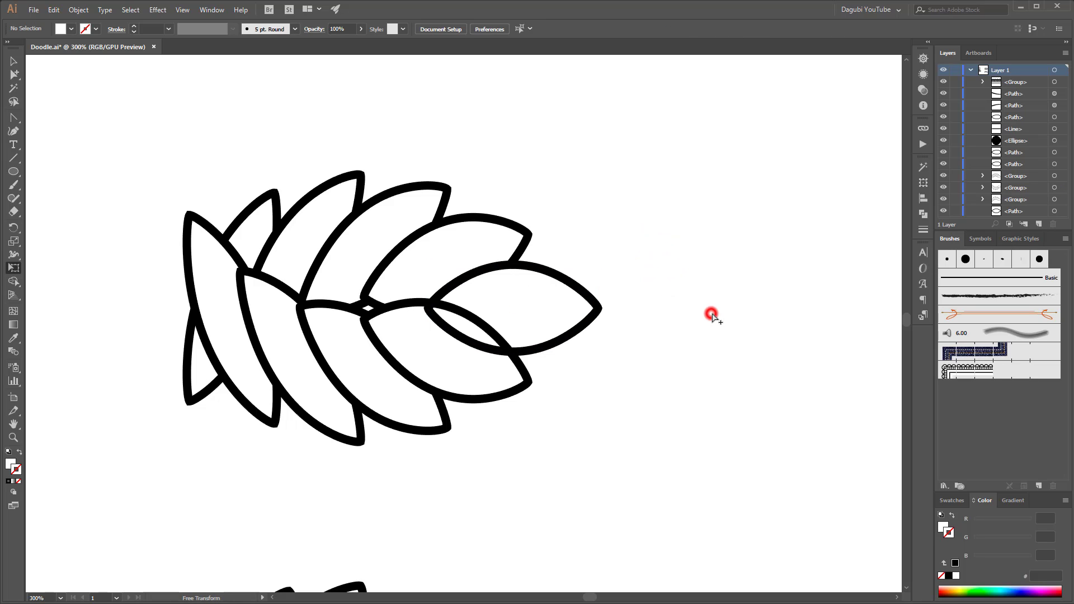
drag(108, 111, 775, 501)
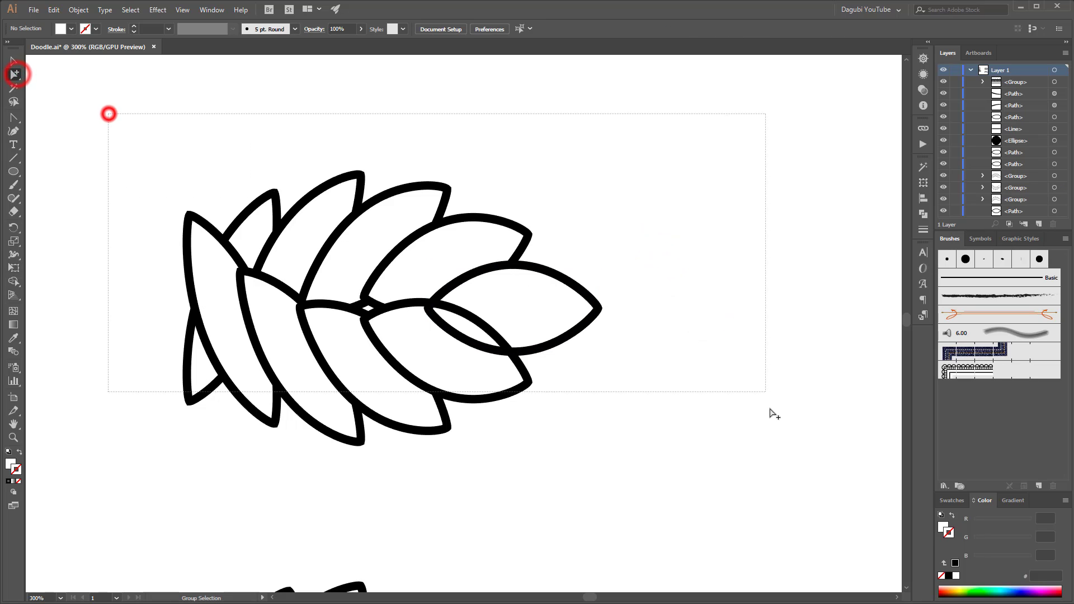
click(923, 213)
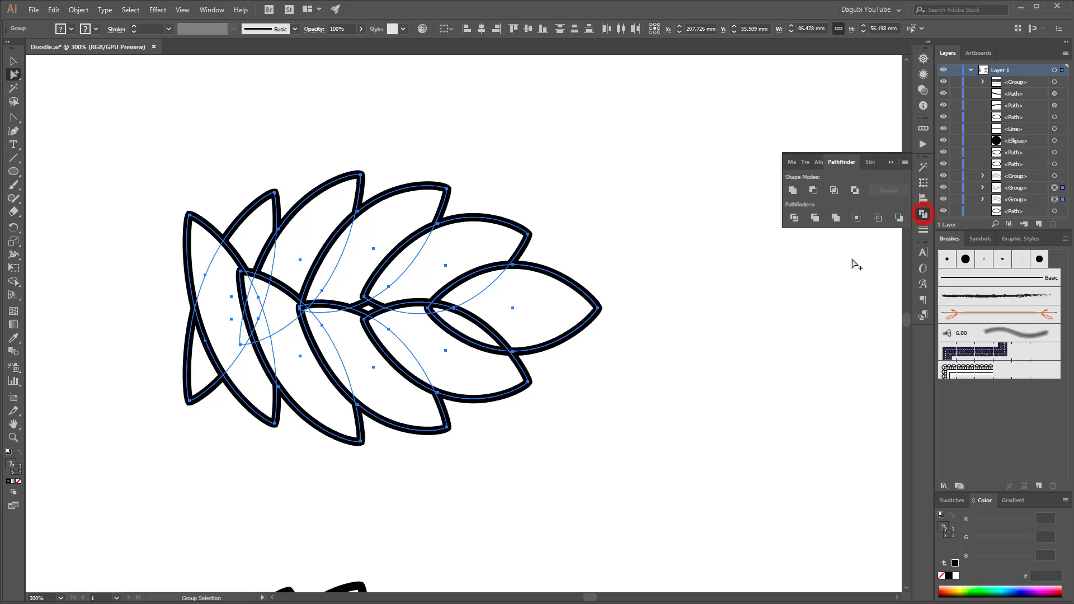
Divide the overlapping leaves with Pathfinder and select all the pieces.
click(794, 218)
click(679, 441)
click(151, 192)
drag(143, 437, 205, 376)
click(520, 434)
drag(734, 102, 118, 454)
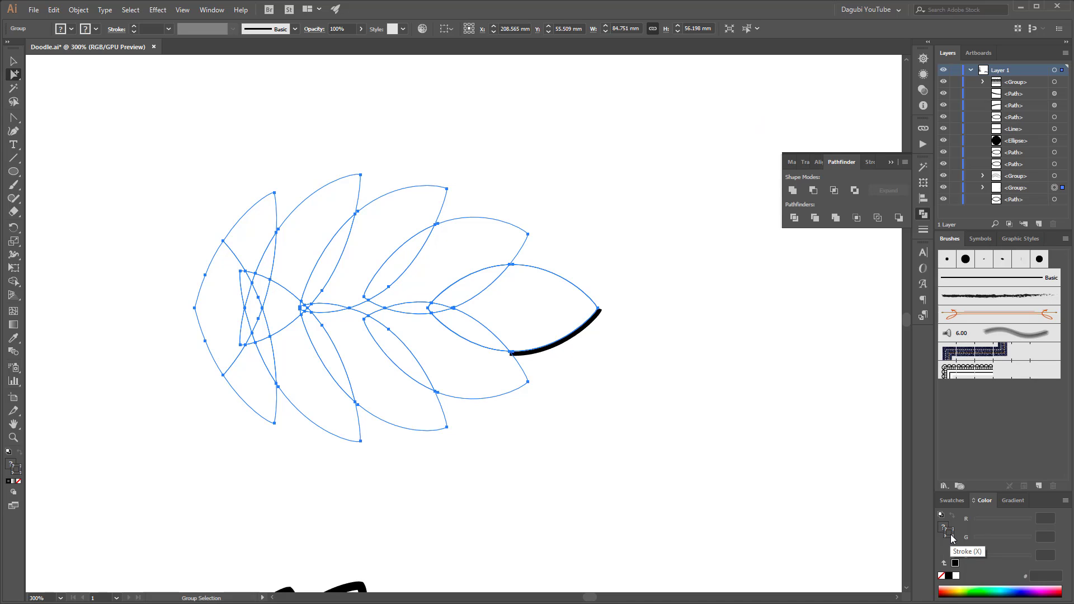
Give the pieces white fill and black 5 pt stroke, then Unite them.
click(957, 577)
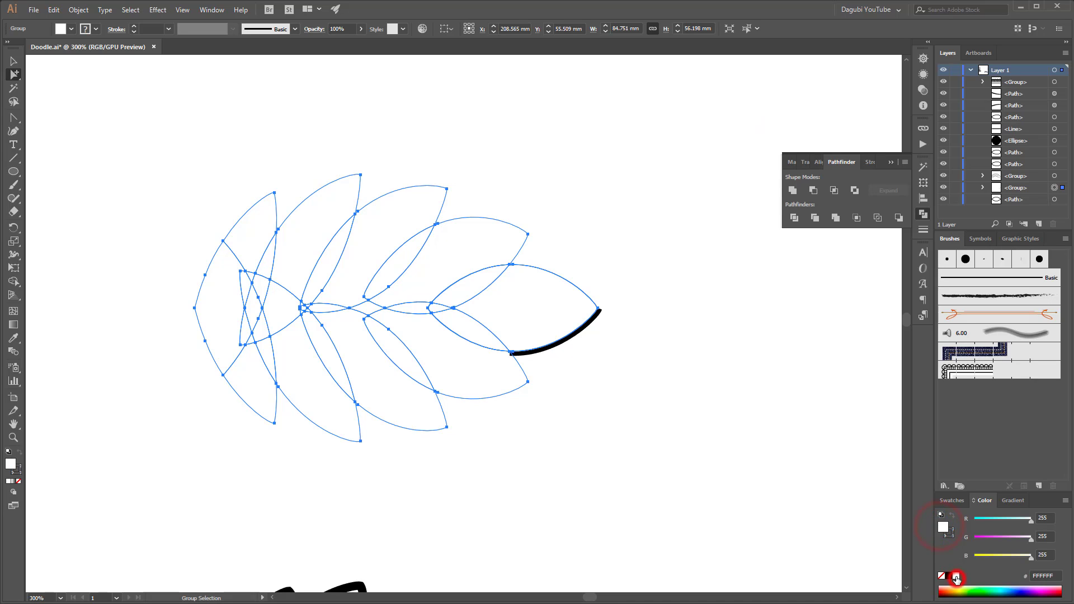
click(948, 532)
click(948, 576)
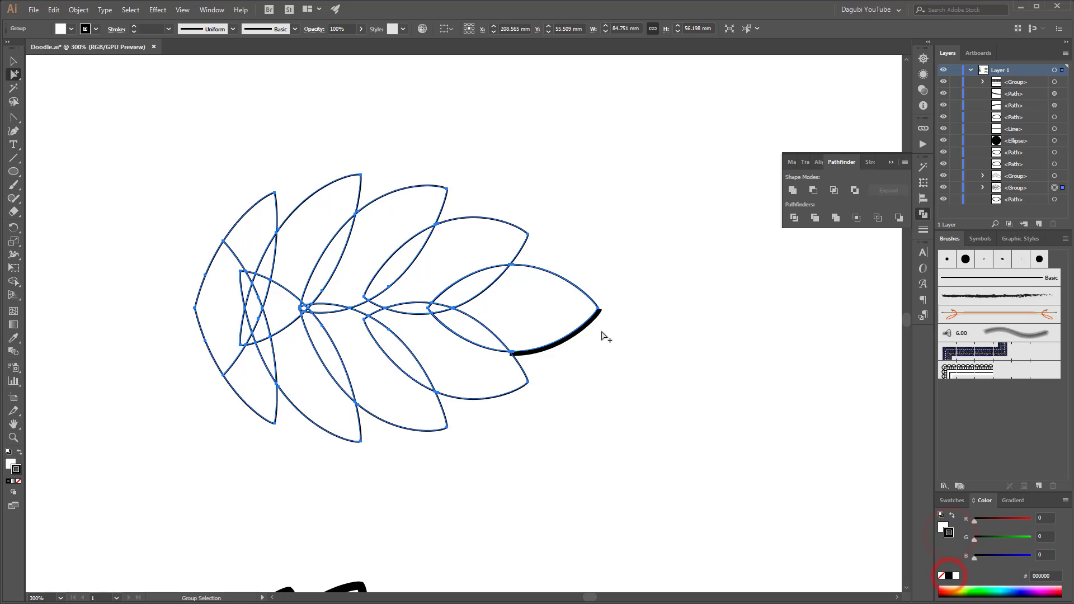
click(134, 26)
click(134, 25)
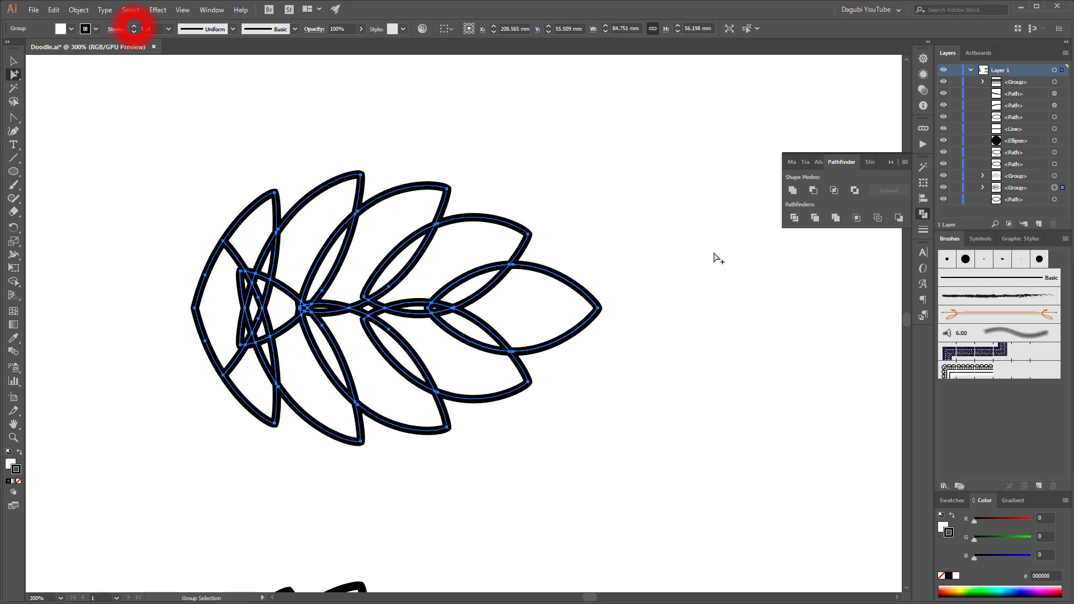
click(793, 190)
click(740, 312)
key(ctrl+0)
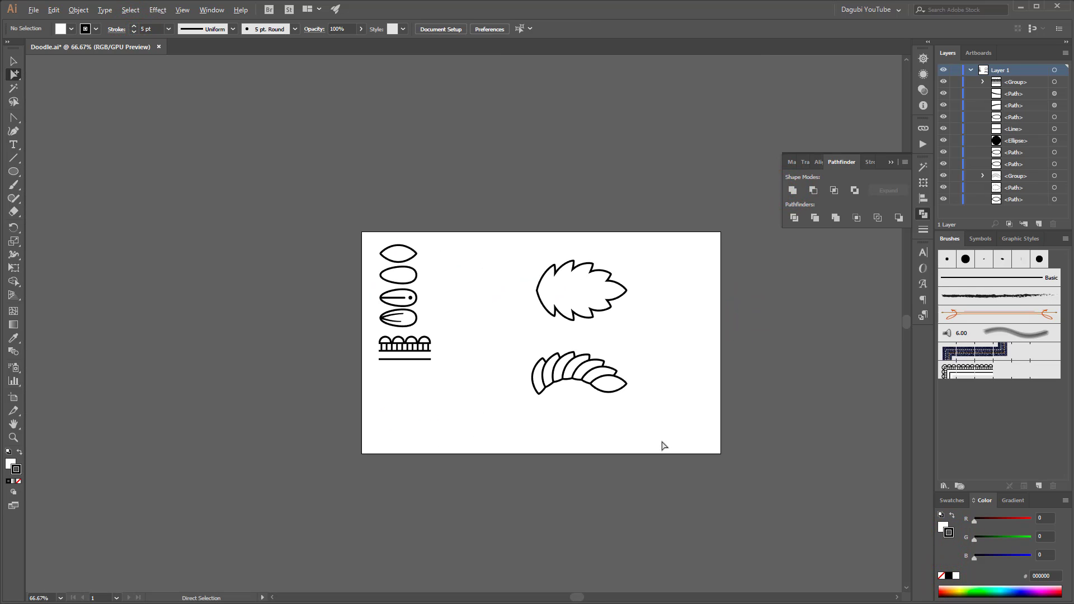
scroll(621, 415, up, 2)
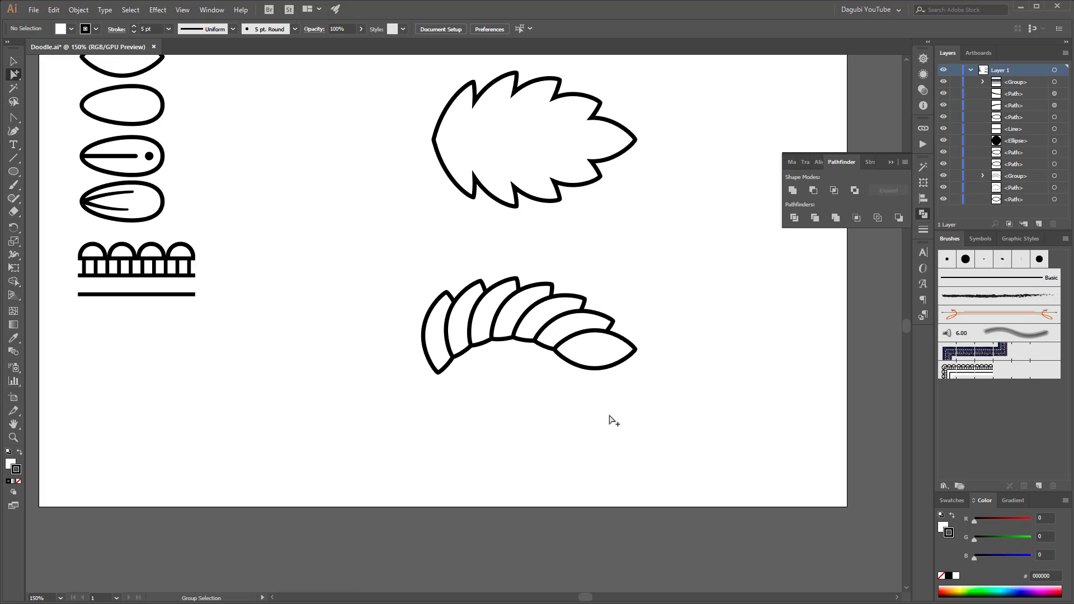
Pull the serrated leaf's left tip anchor outward and curve its handles into a rounded stem.
scroll(433, 112, up, 4)
click(451, 175)
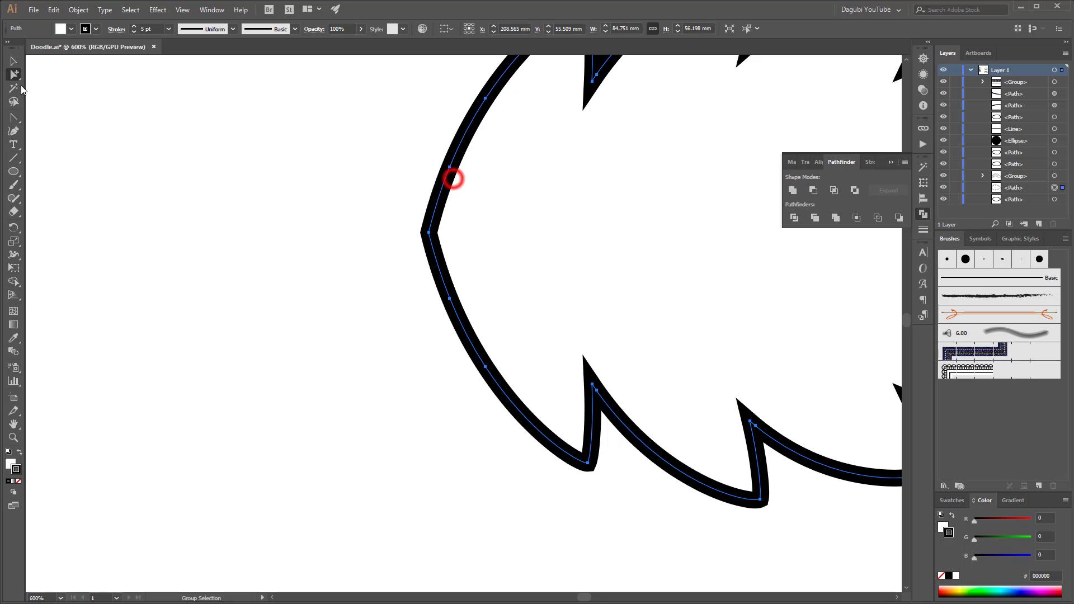
click(14, 74)
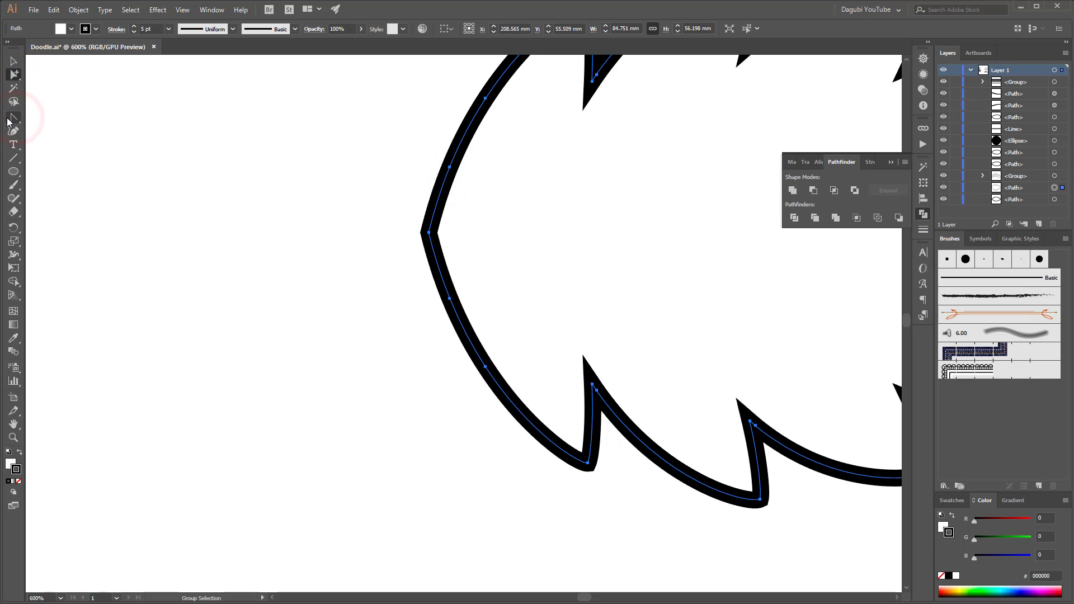
click(429, 232)
scroll(429, 232, down, 2)
mouse_move(438, 234)
mouse_down()
mouse_move(348, 234)
mouse_move(348, 196)
mouse_up()
drag(351, 247, 348, 275)
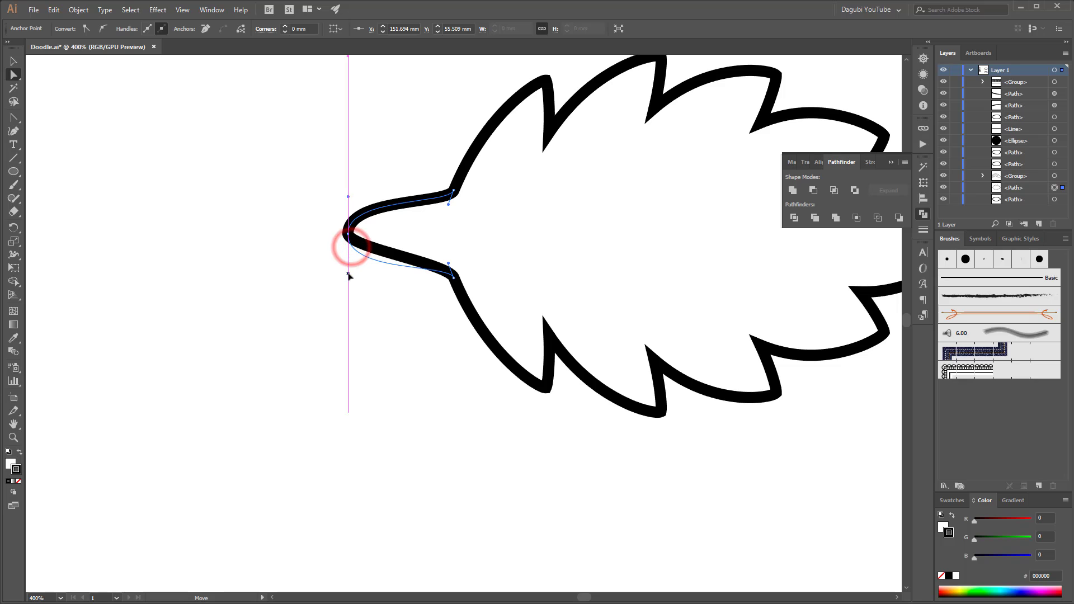
drag(444, 215, 437, 246)
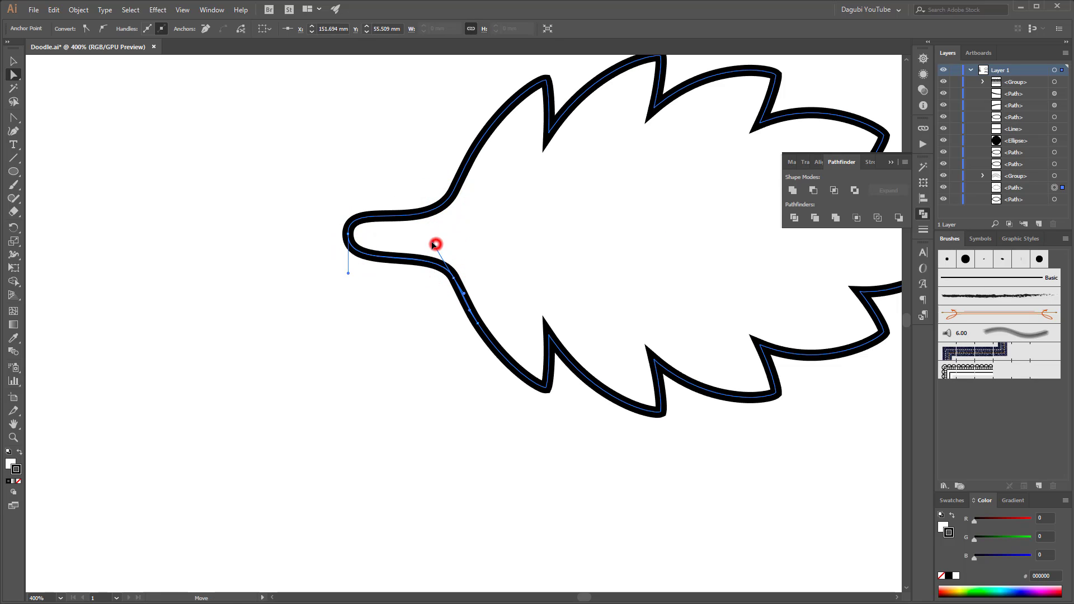
click(383, 307)
key(ctrl+minus)
key(ctrl+minus)
key(ctrl+minus)
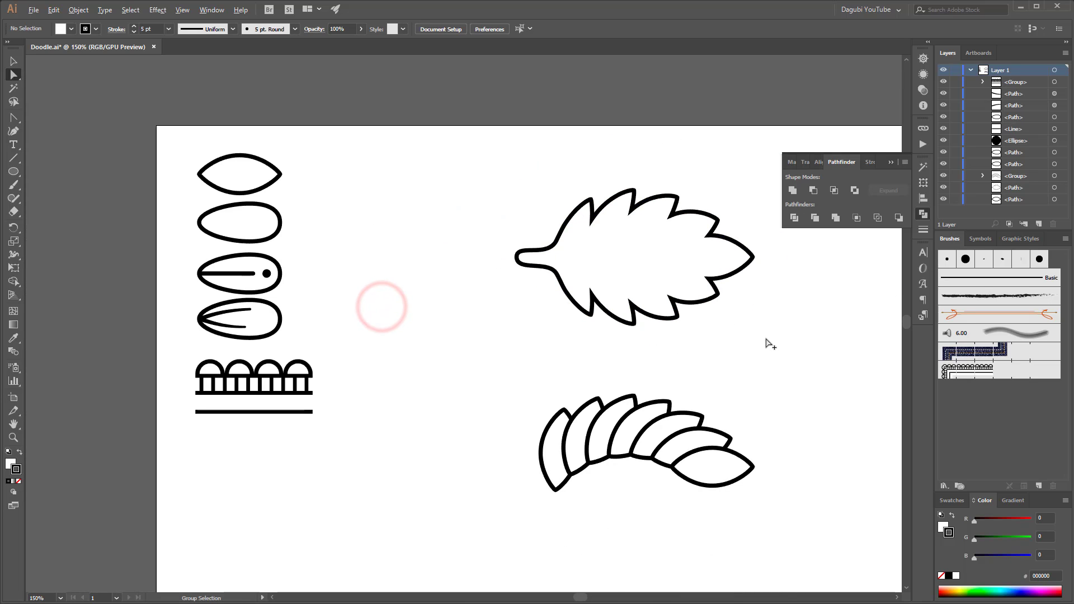
Duplicate the bottom leaf group, flip the copy vertically, and move it up to mirror the upper row.
drag(770, 393, 640, 338)
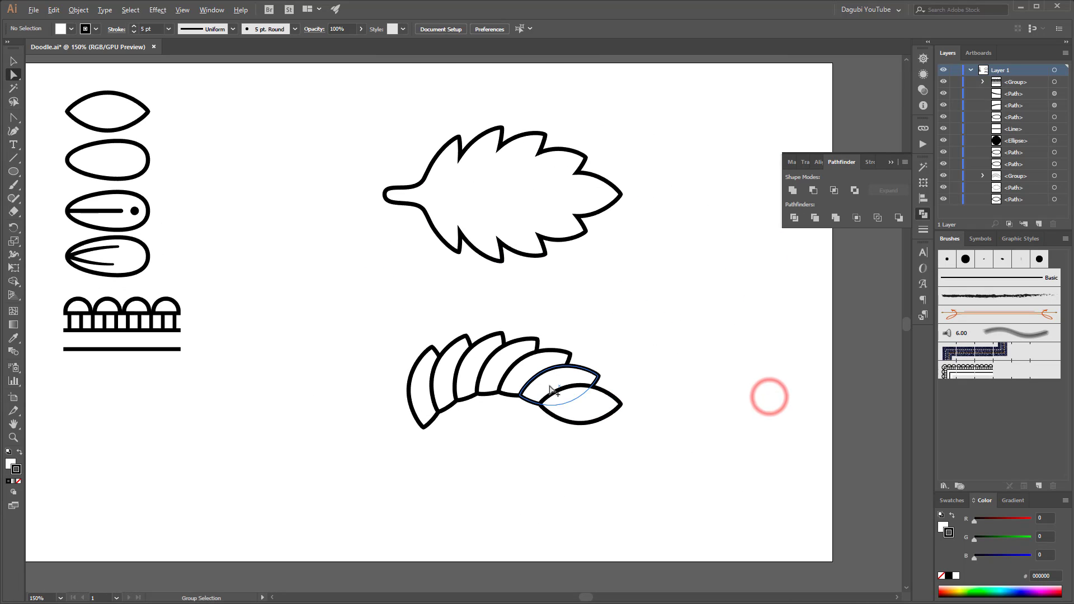
key(ctrl+plus)
drag(286, 278, 744, 500)
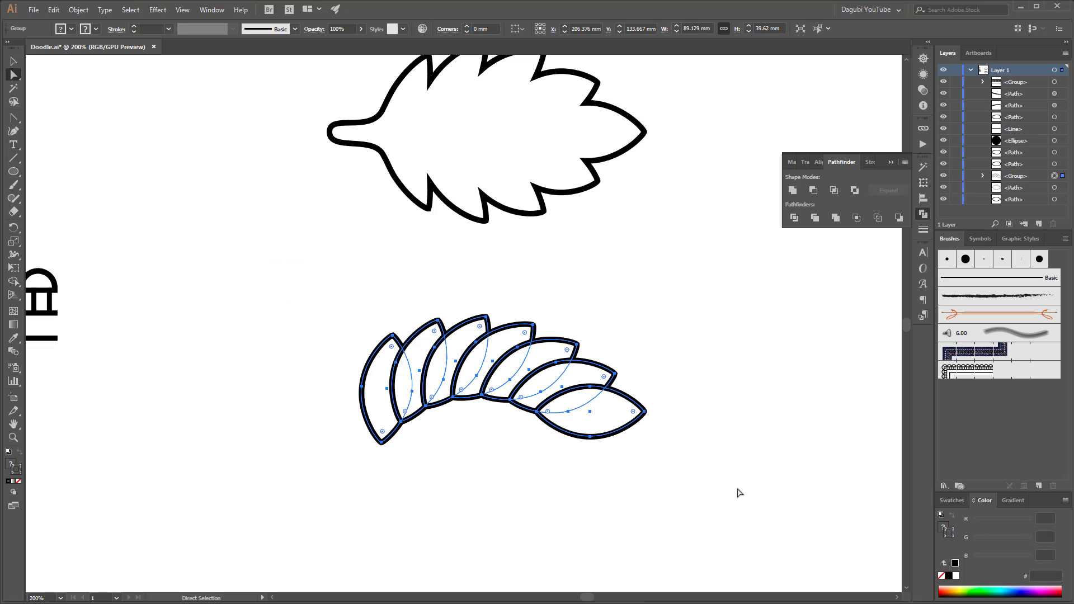
drag(593, 402, 593, 532)
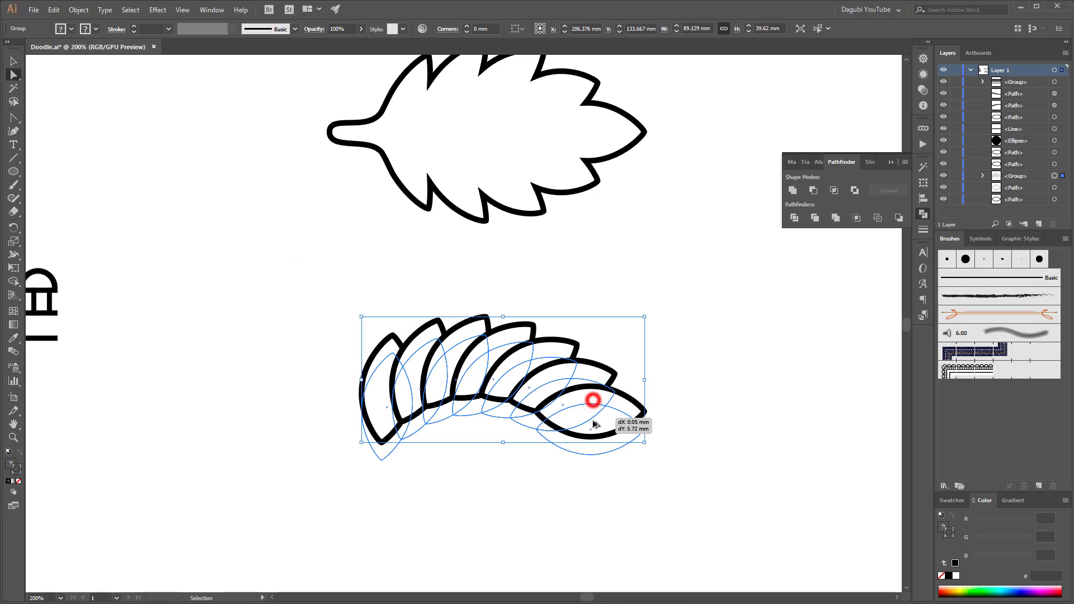
click(905, 162)
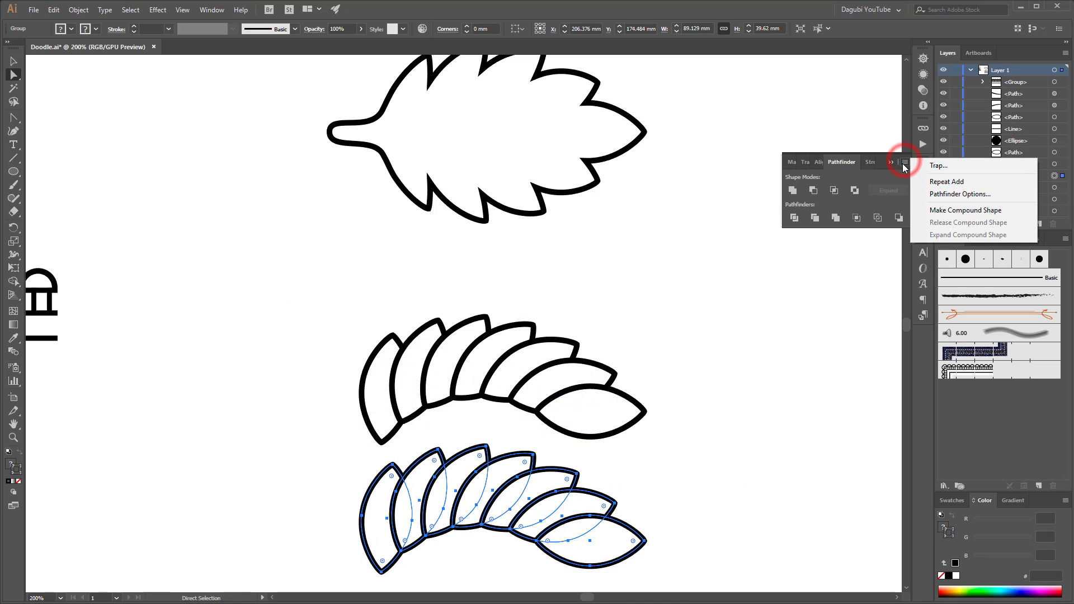
click(843, 163)
click(924, 182)
click(904, 162)
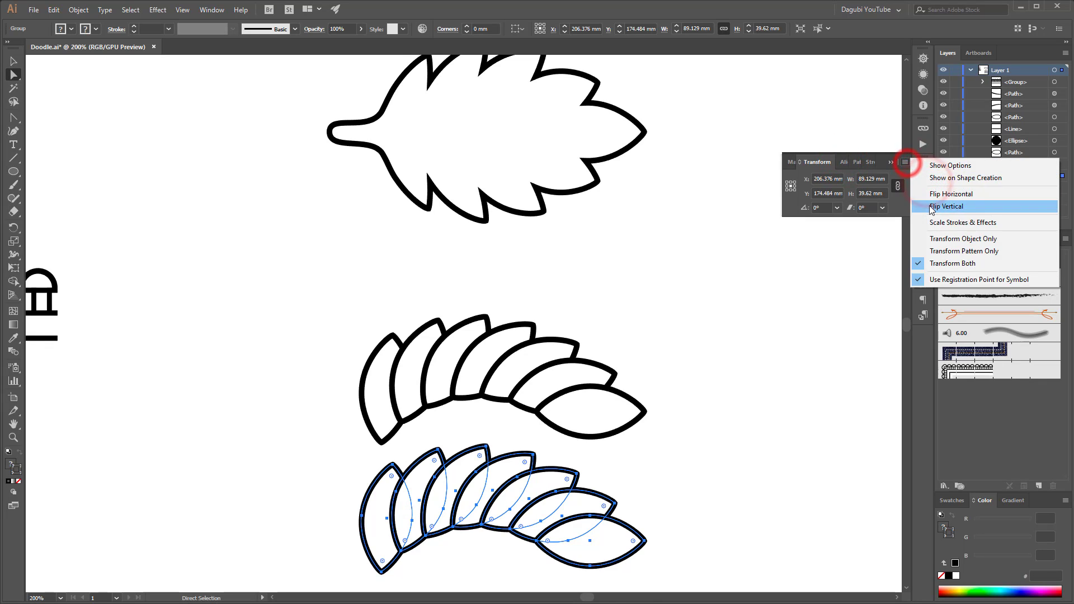
click(929, 206)
drag(689, 368, 684, 261)
drag(642, 305, 643, 242)
Send the pointed tip leaf backward (Ctrl+[) and marquee-select all leaf shapes.
click(738, 311)
click(623, 241)
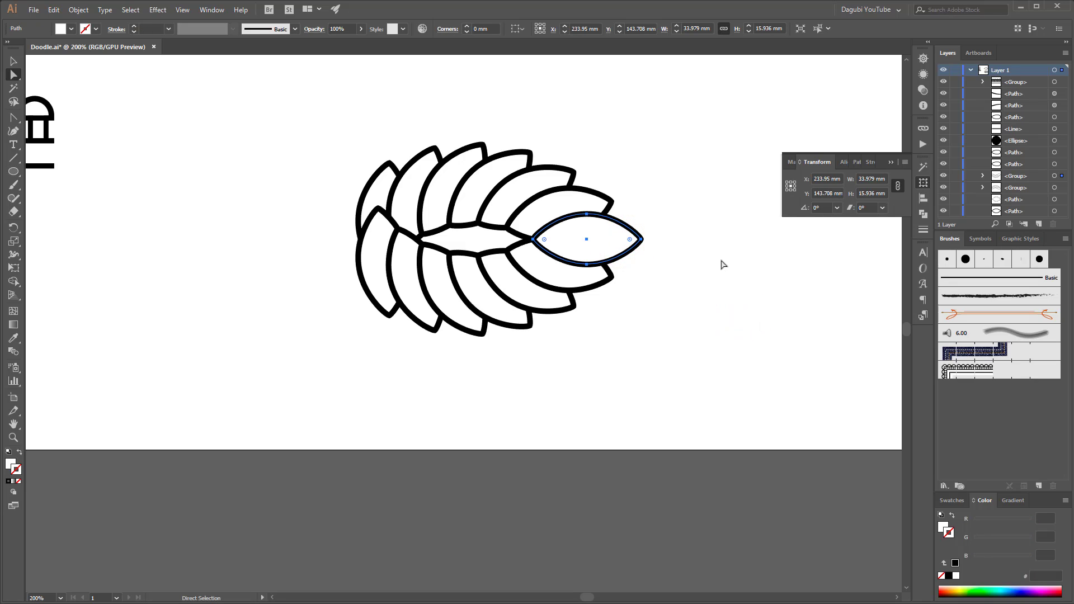
click(983, 176)
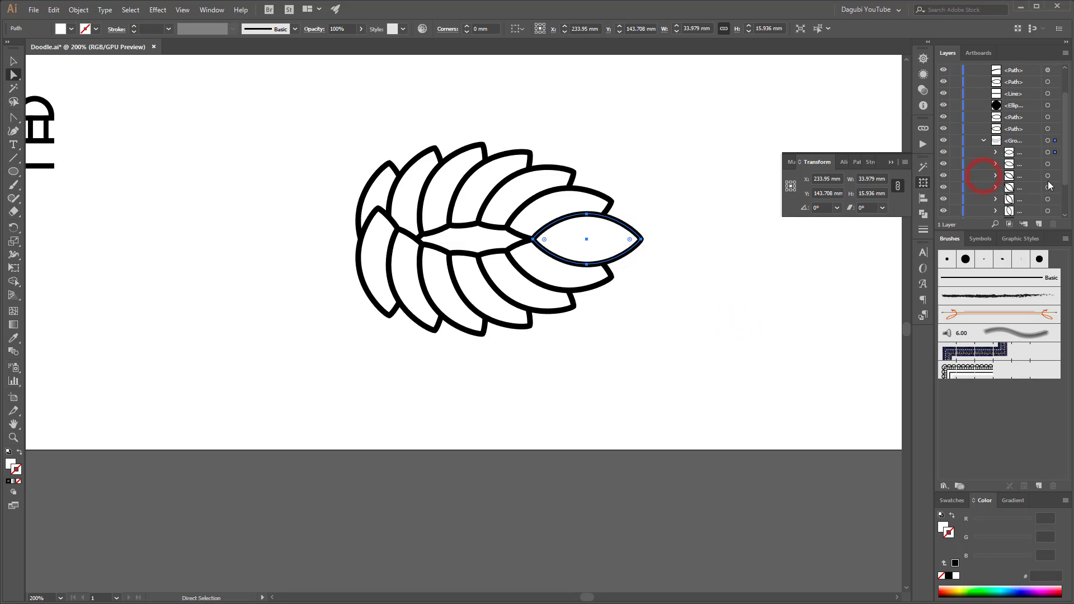
key(ctrl+[)
click(876, 266)
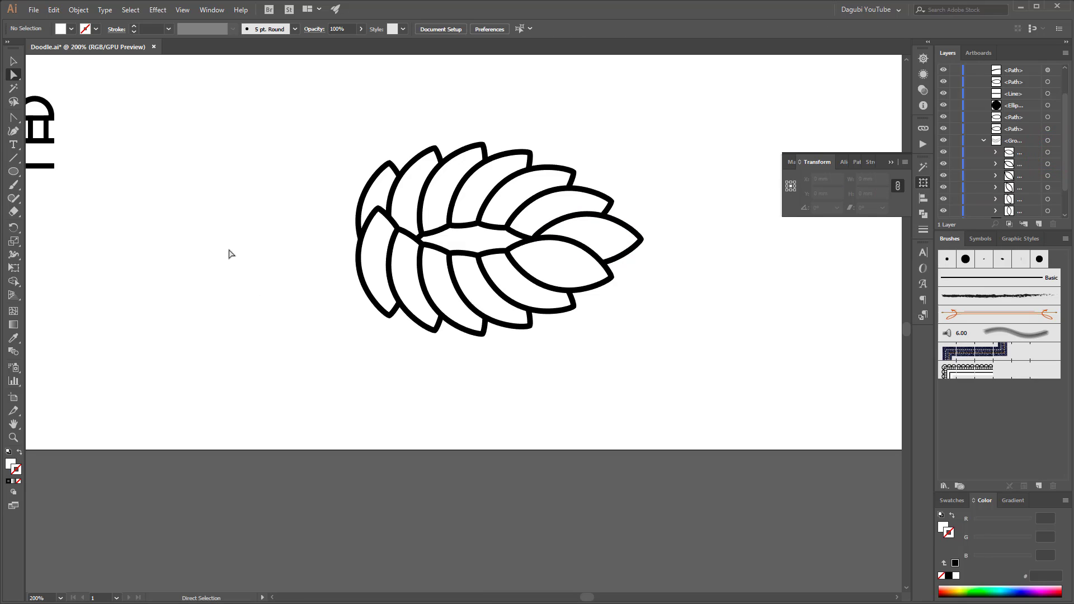
drag(728, 374, 725, 386)
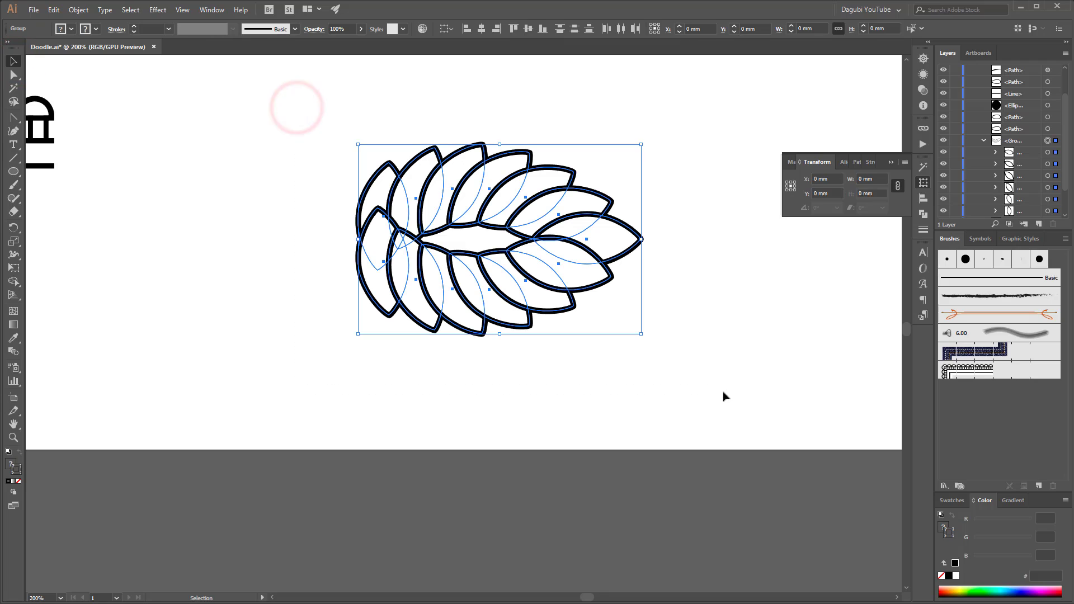
Unite the leaf shapes into one outline and delete the inner diamond hole.
click(923, 214)
click(793, 191)
click(735, 284)
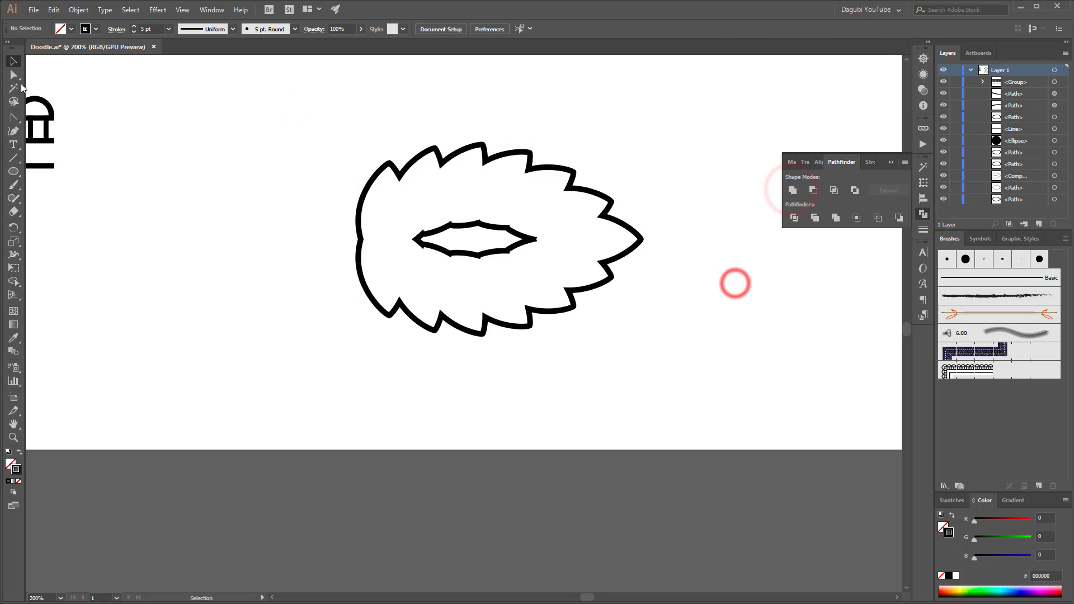
drag(13, 74, 84, 88)
click(505, 250)
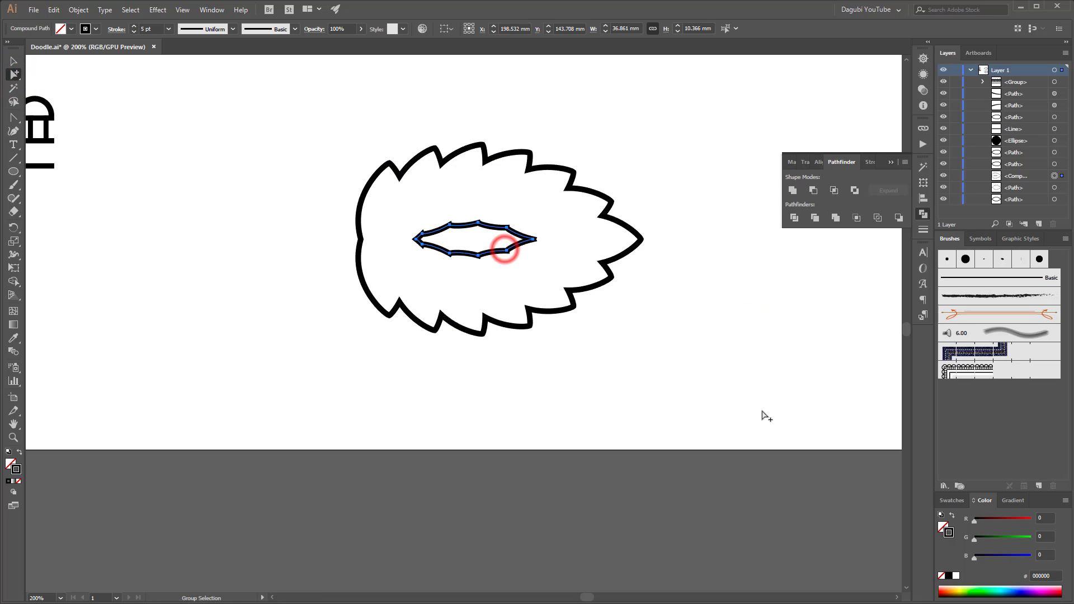
key(Delete)
Add anchor points on the leaf's left edge and pull one out into a stem.
scroll(352, 235, up, 3)
click(381, 231)
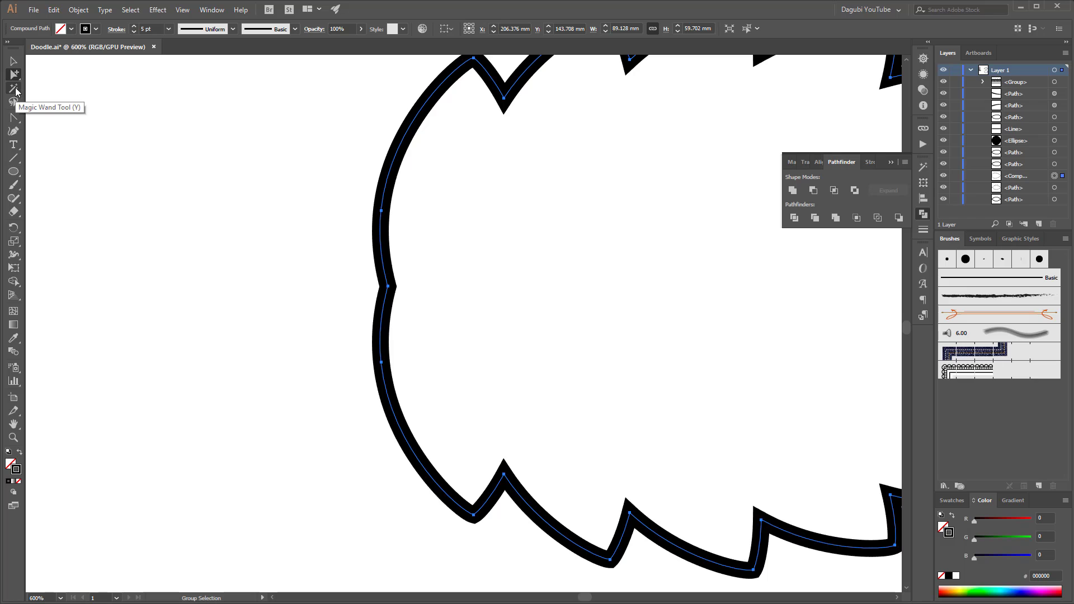
drag(12, 119, 56, 128)
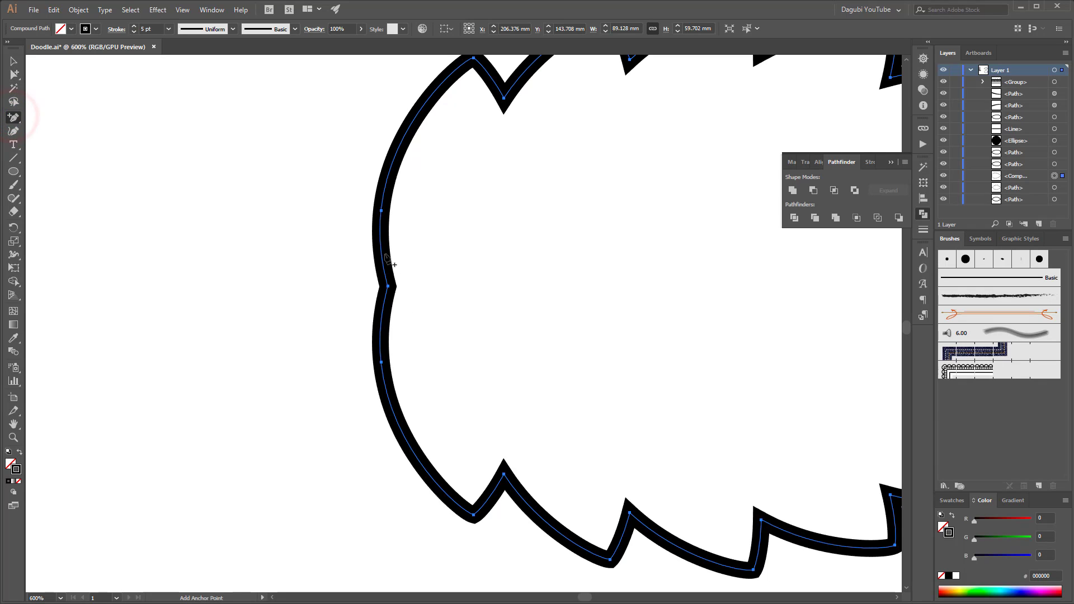
click(381, 248)
click(382, 314)
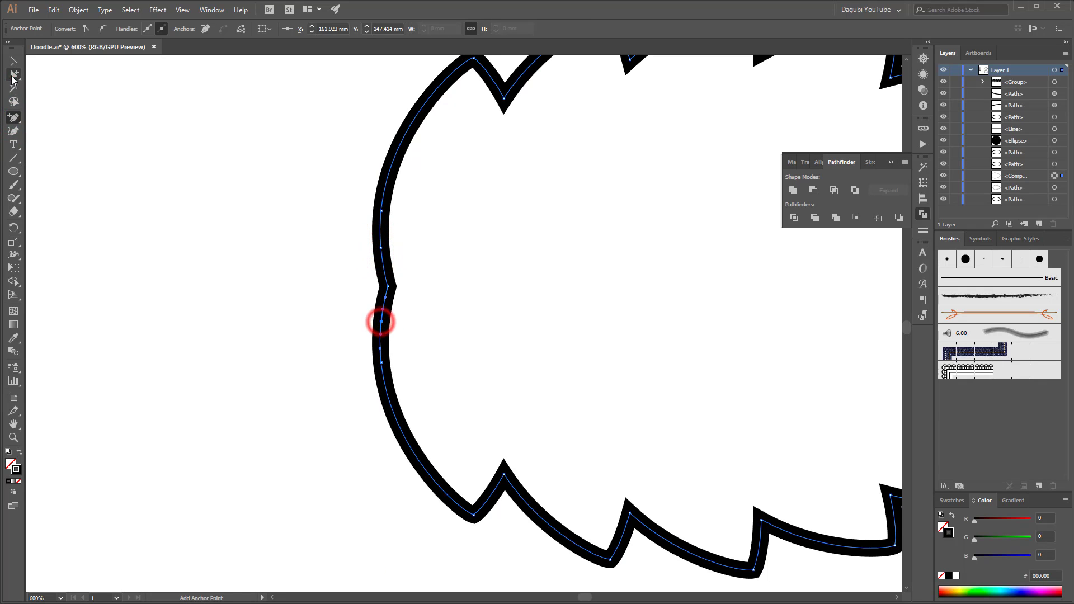
click(14, 75)
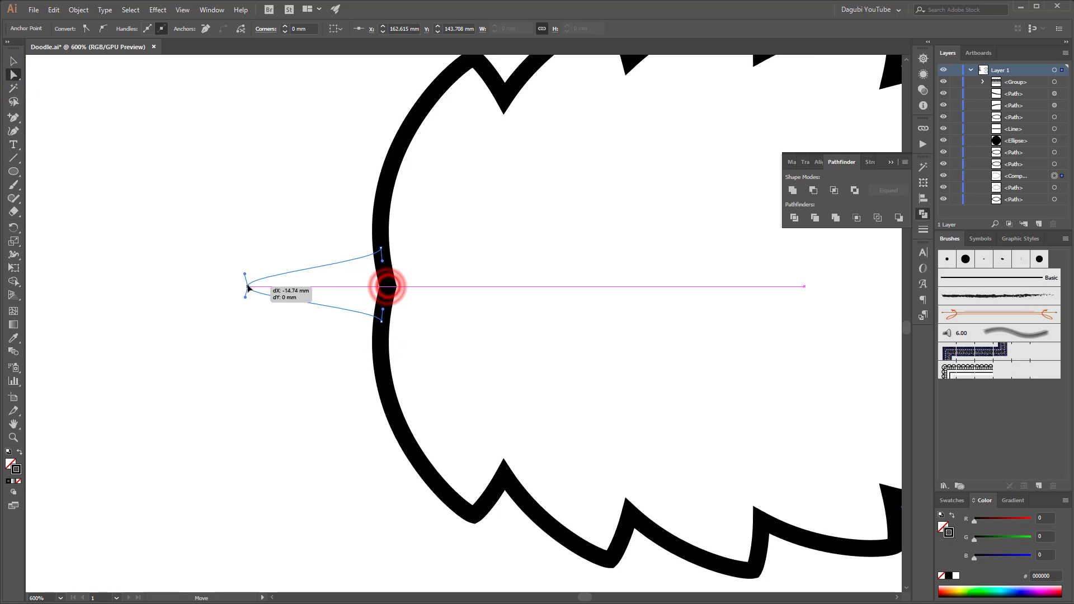
drag(383, 289, 244, 289)
key(ctrl+0)
Round off the stem tip and smooth the joins where the stem meets the leaf.
scroll(391, 278, up, 4)
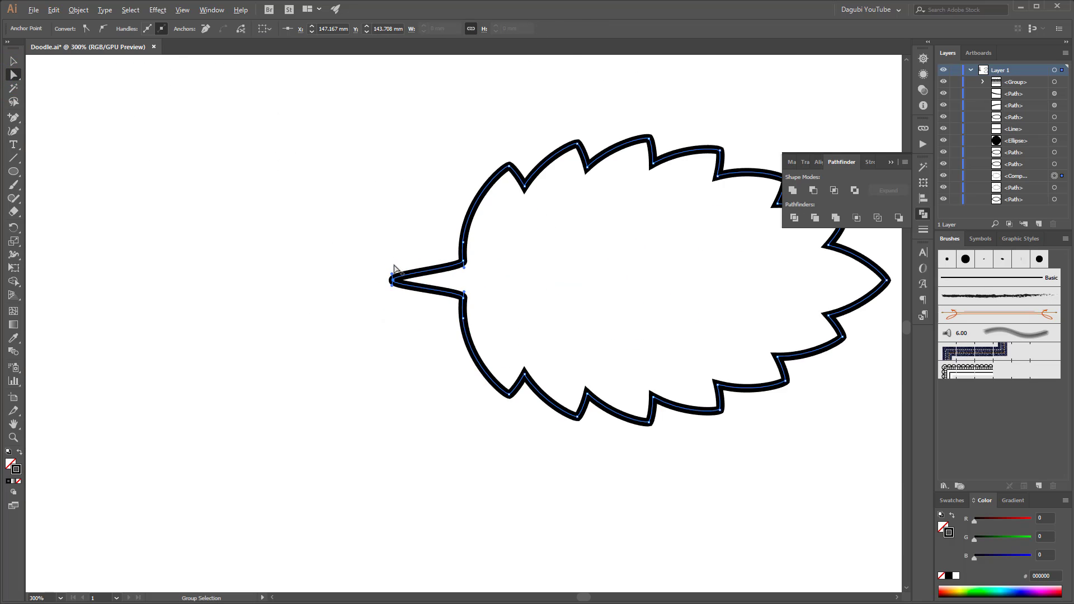
scroll(400, 271, up, 2)
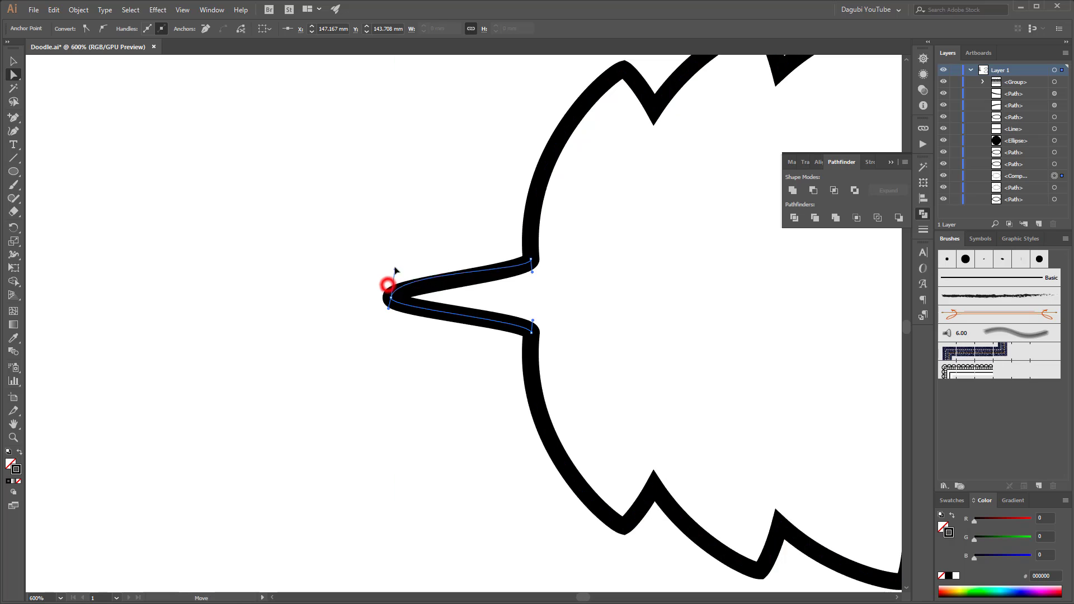
mouse_move(389, 285)
mouse_down()
mouse_move(391, 265)
mouse_move(391, 337)
mouse_up()
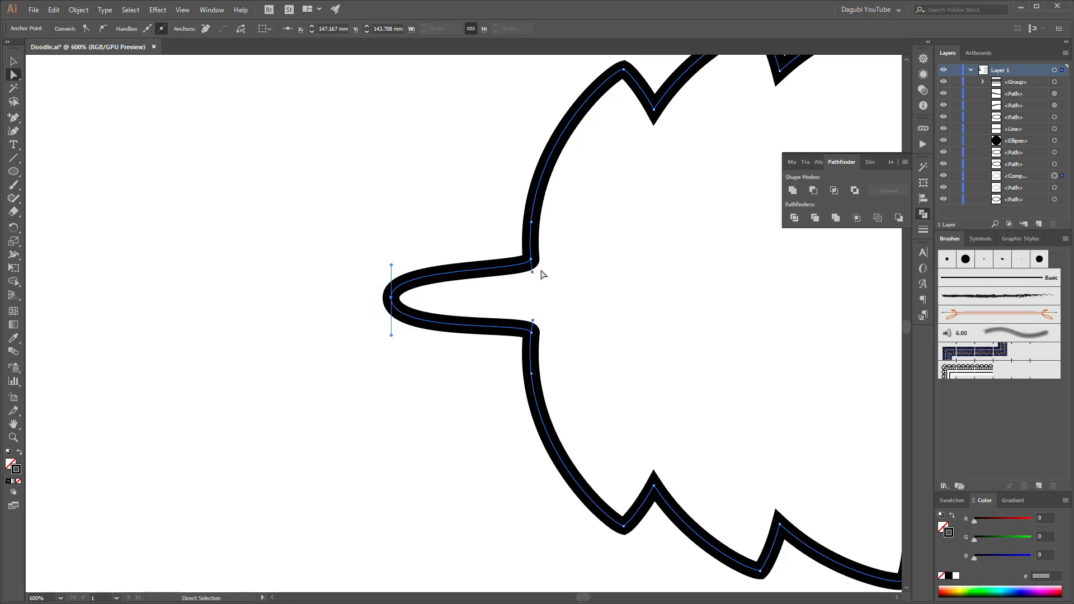
drag(531, 270, 526, 270)
drag(532, 320, 524, 320)
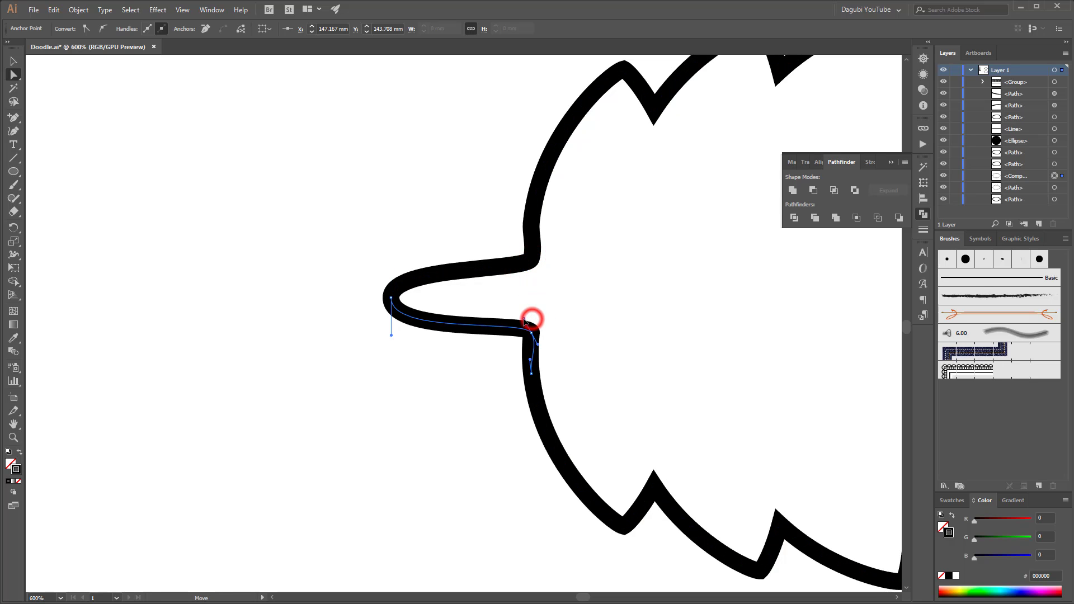
drag(532, 260, 532, 260)
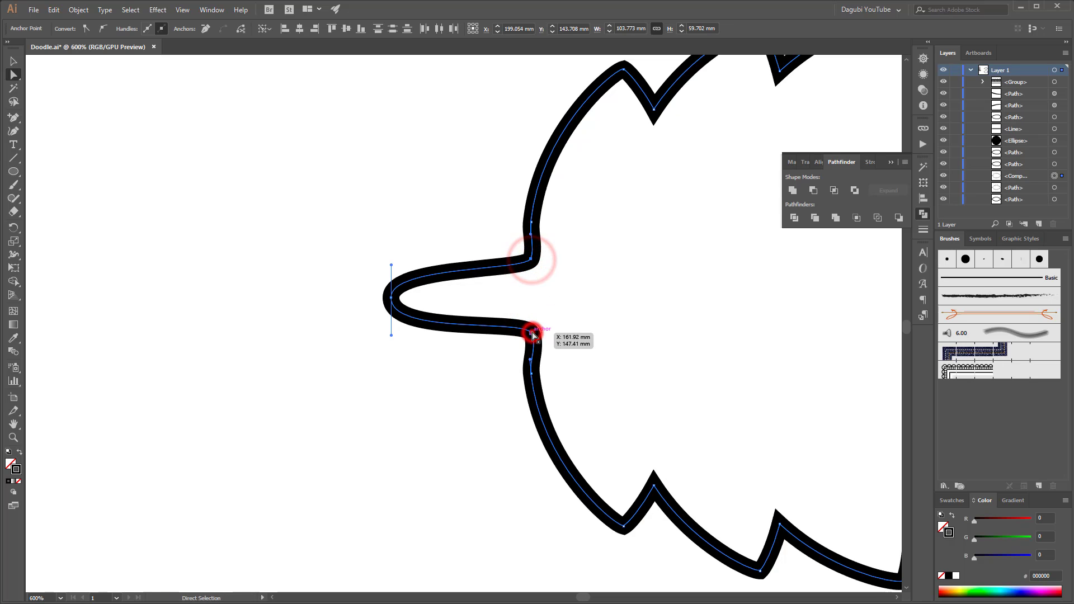
drag(533, 336, 526, 333)
click(453, 413)
Shrink both serrated leaves with Free Transform and place them beside the leaf icon column.
scroll(453, 413, down, 5)
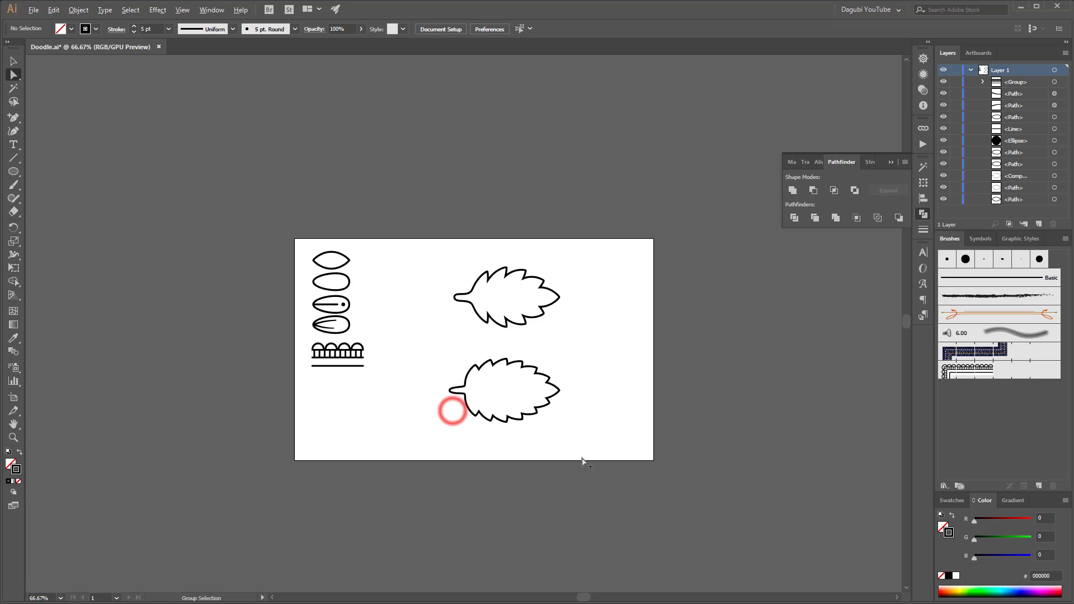
scroll(552, 427, up, 1)
scroll(559, 432, up, 1)
drag(574, 270, 744, 527)
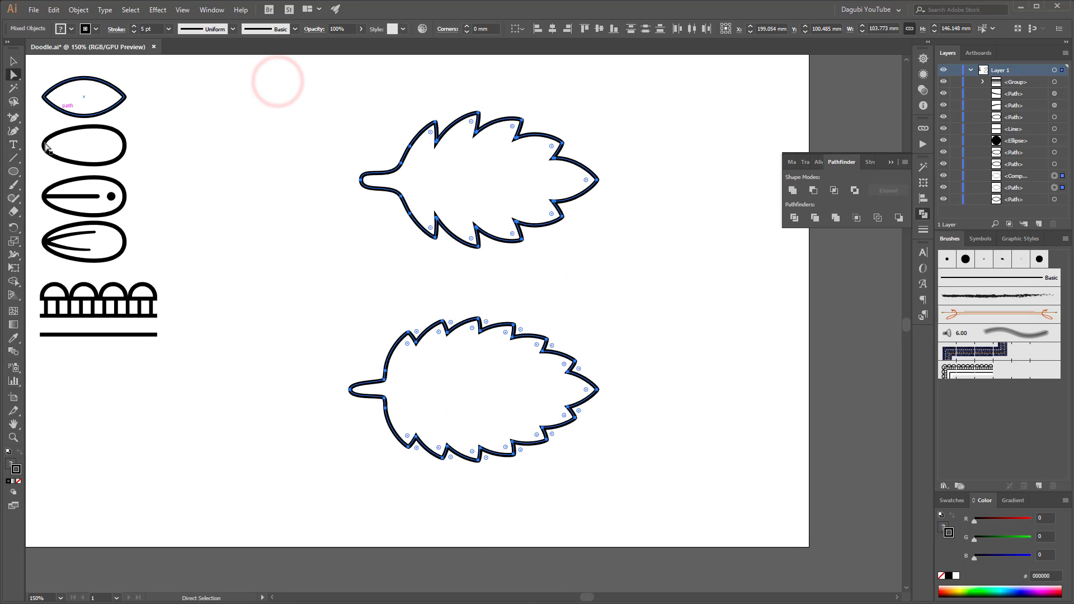
click(14, 269)
drag(595, 463, 501, 314)
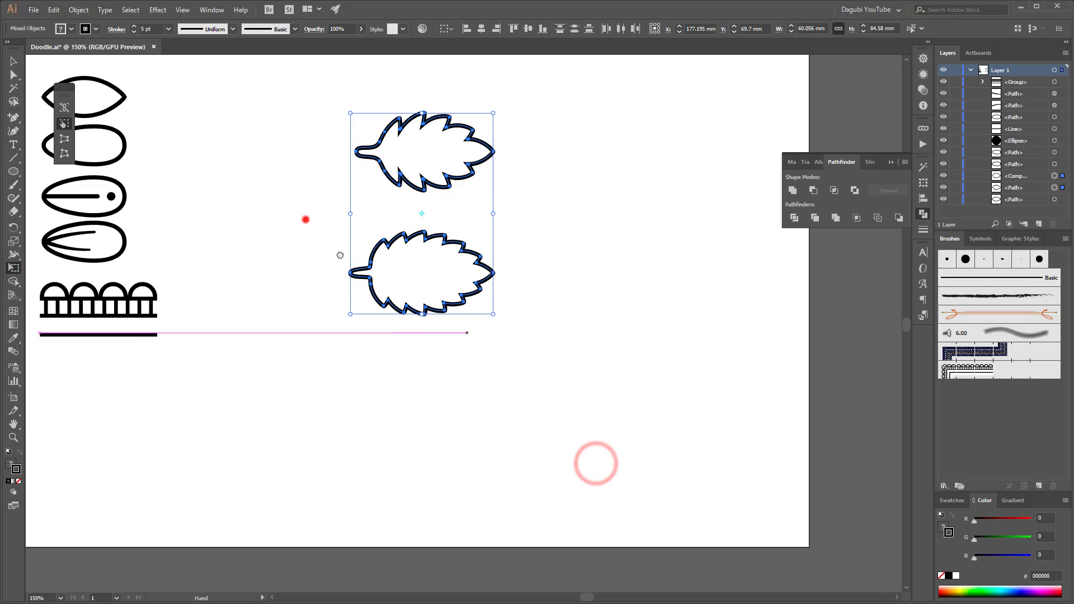
drag(305, 218, 531, 351)
drag(660, 377, 445, 330)
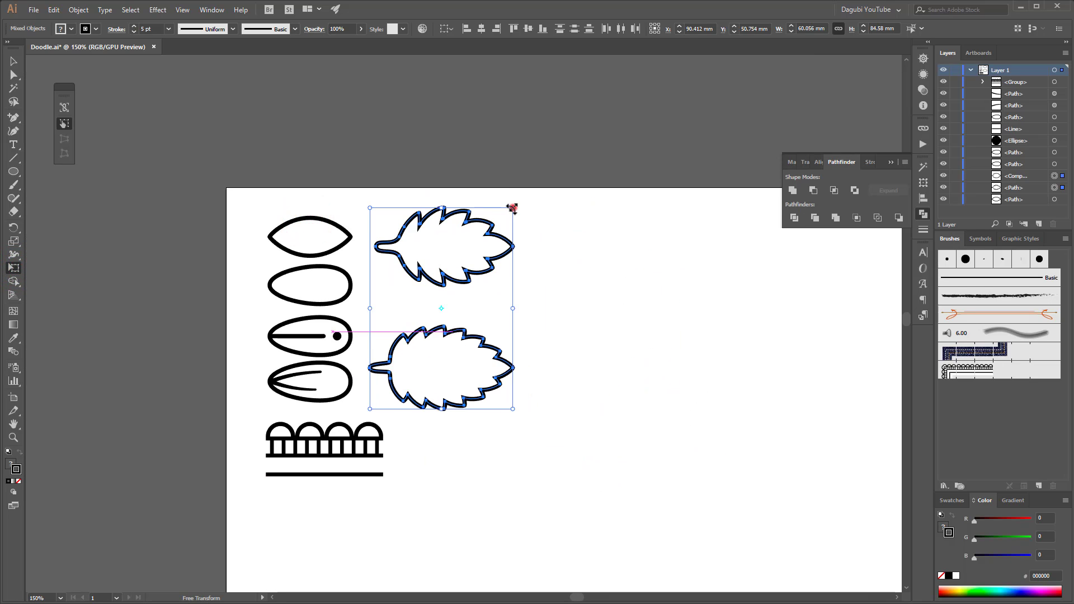
drag(511, 208, 491, 237)
alt+scroll(458, 314, up, 1)
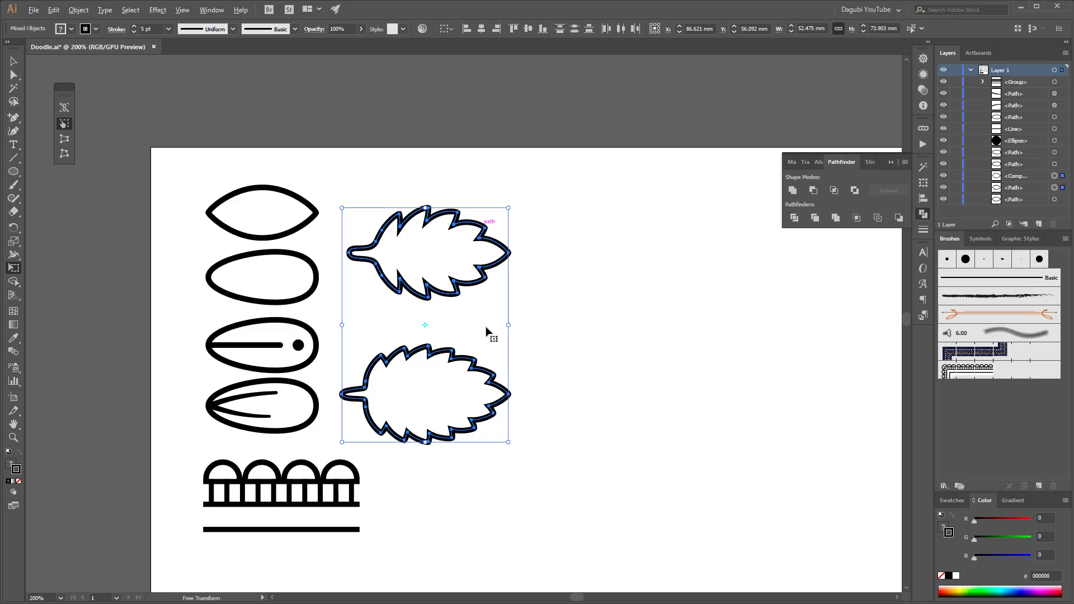
alt+scroll(485, 330, up, 1)
click(653, 333)
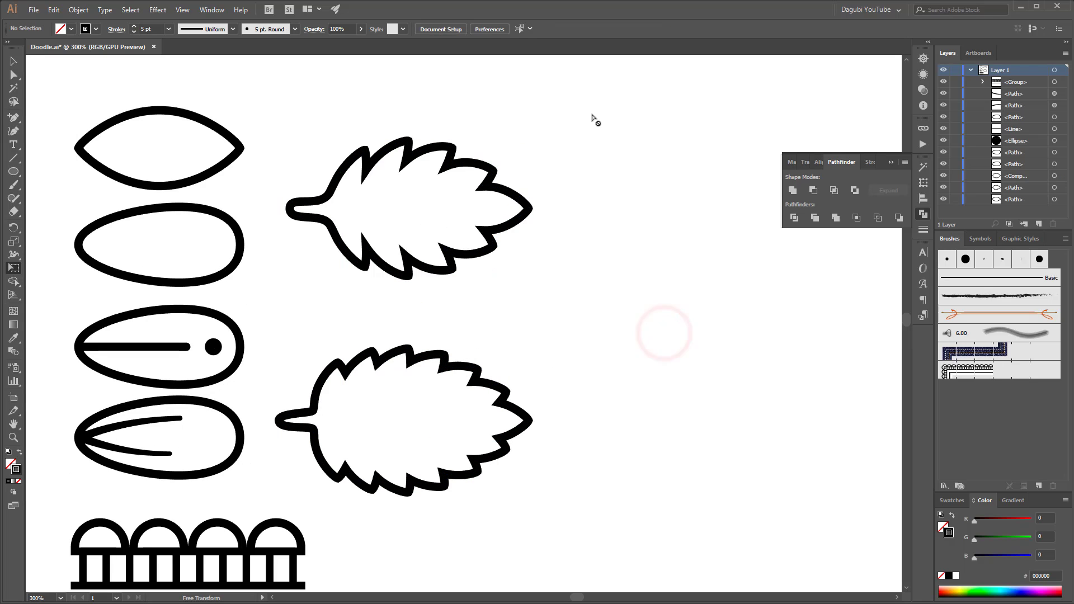
Make both leaves' outline stroke weight slightly thicker.
drag(305, 106, 556, 508)
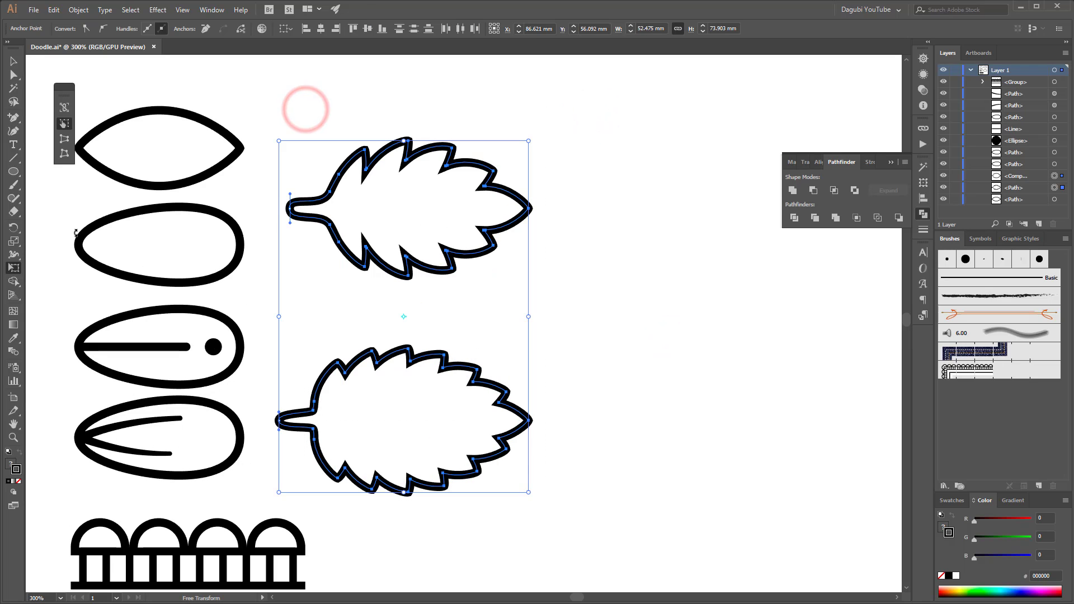
click(13, 60)
click(403, 99)
click(134, 32)
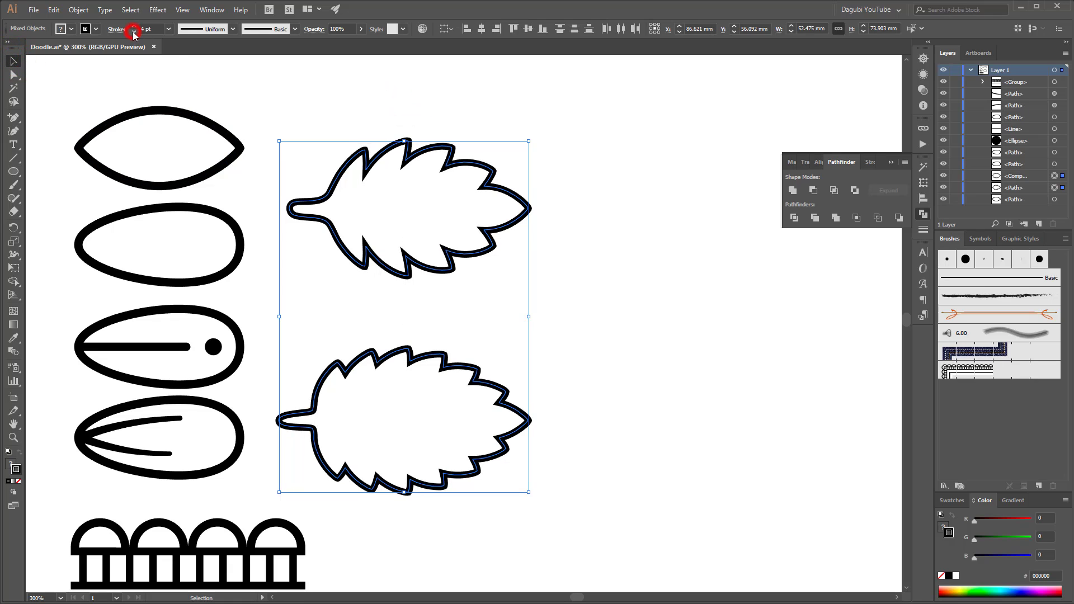
click(134, 26)
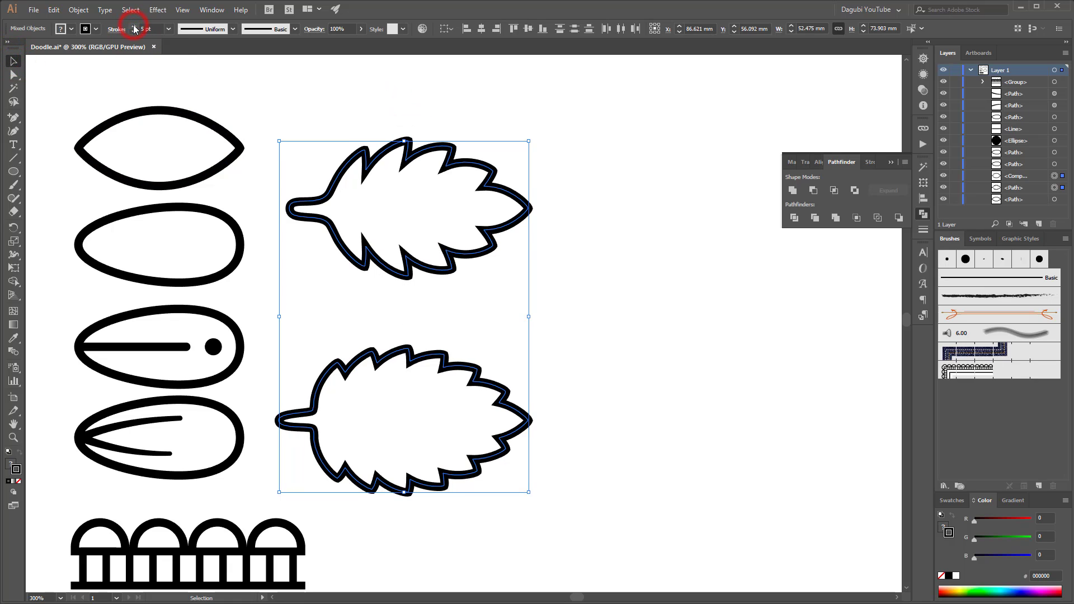
click(698, 327)
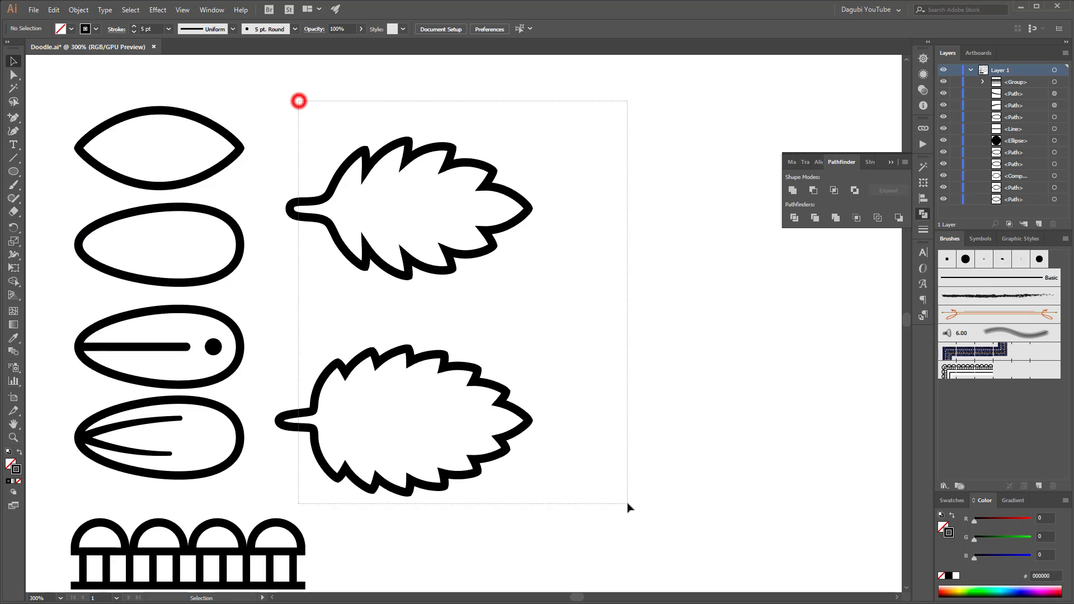
Enlarge both leaves slightly, move them up, and draw a straight midrib across the upper leaf.
drag(298, 101, 628, 506)
drag(532, 494, 590, 526)
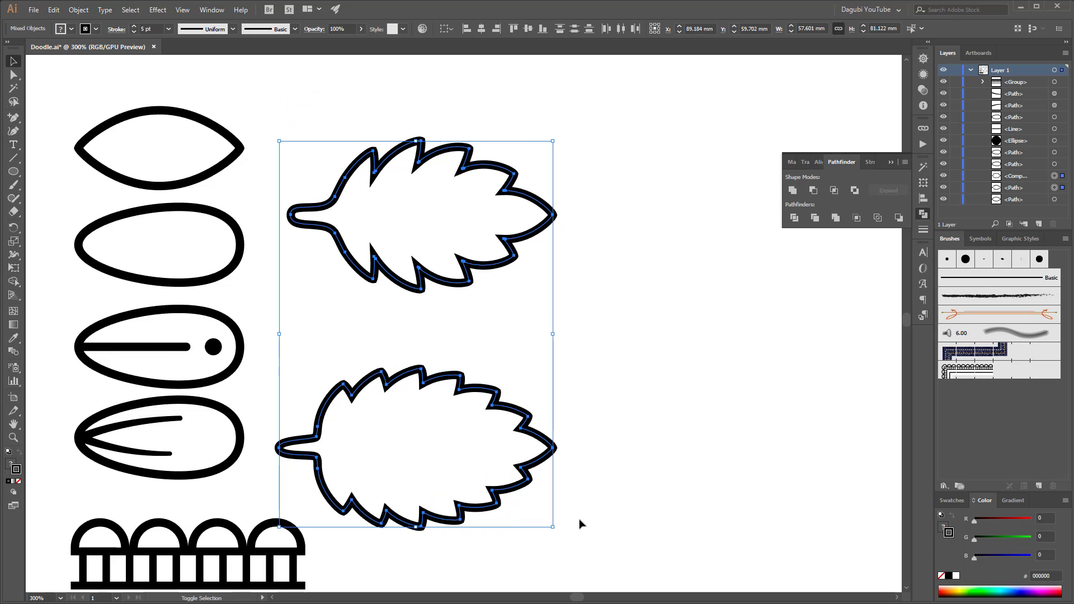
drag(505, 263, 505, 228)
click(676, 277)
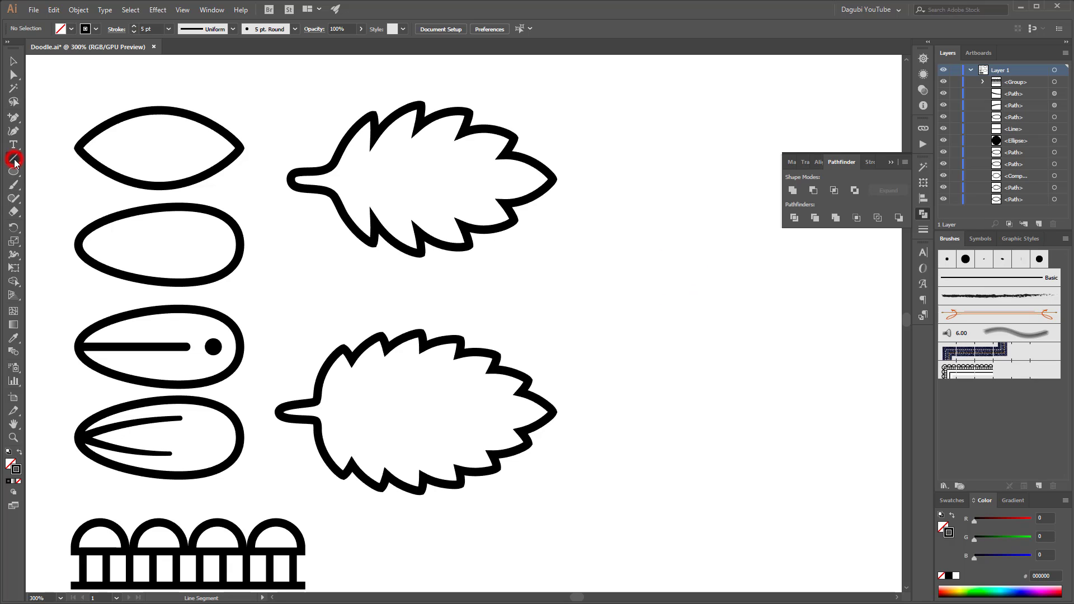
drag(344, 179, 517, 179)
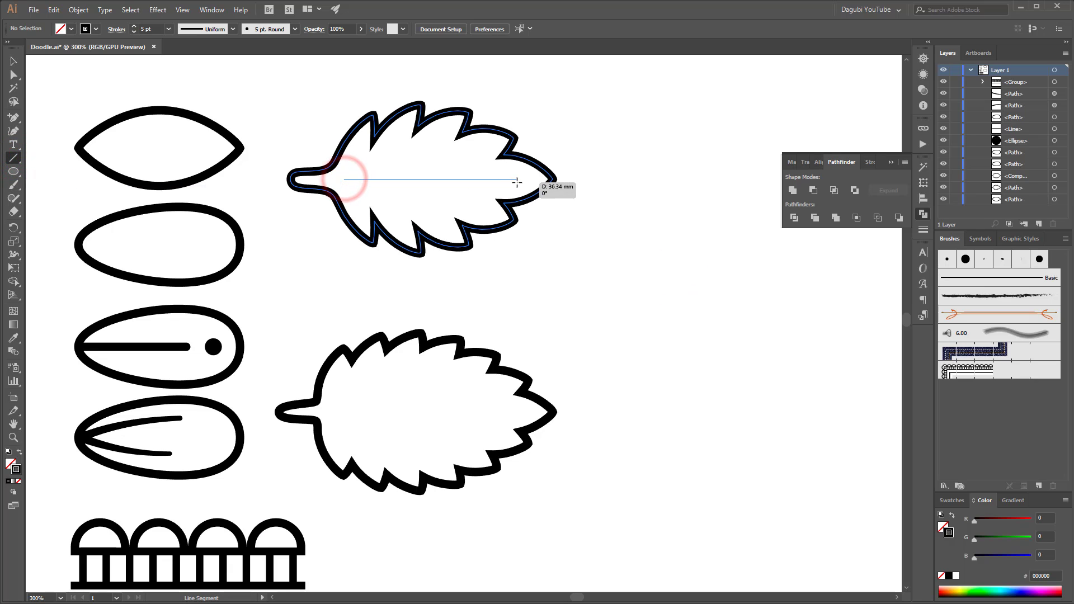
Give the midrib a lens-shaped width profile and taper its left end with the Width tool.
click(235, 30)
click(201, 67)
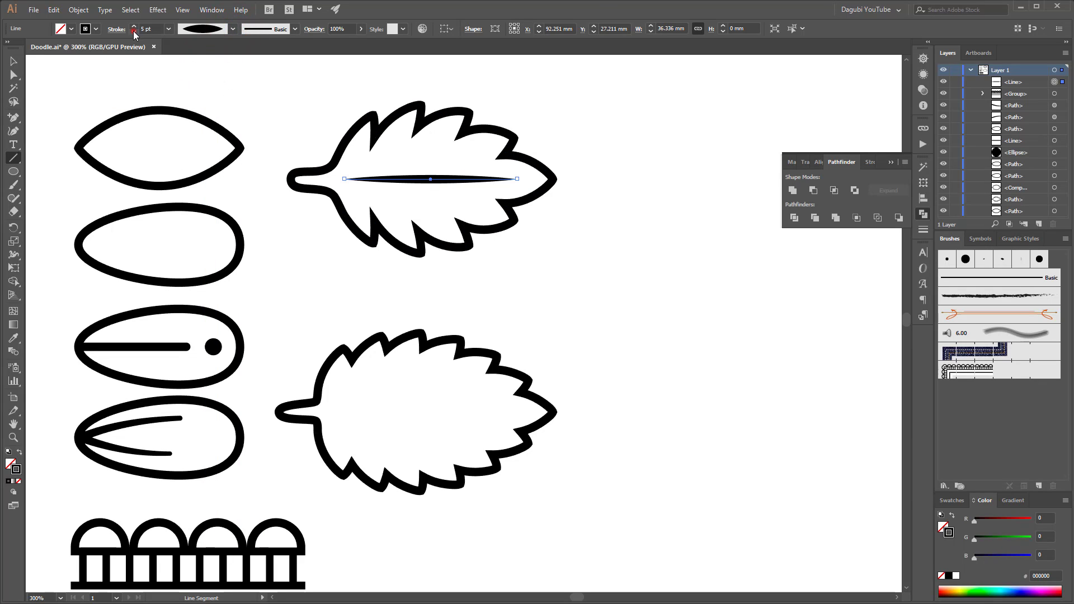
click(233, 31)
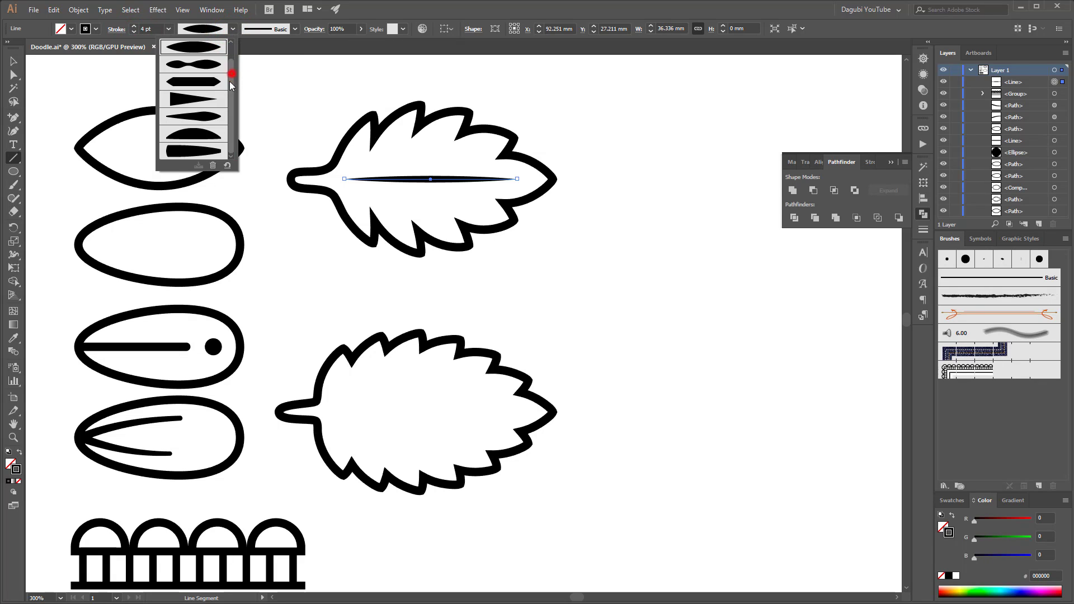
click(498, 5)
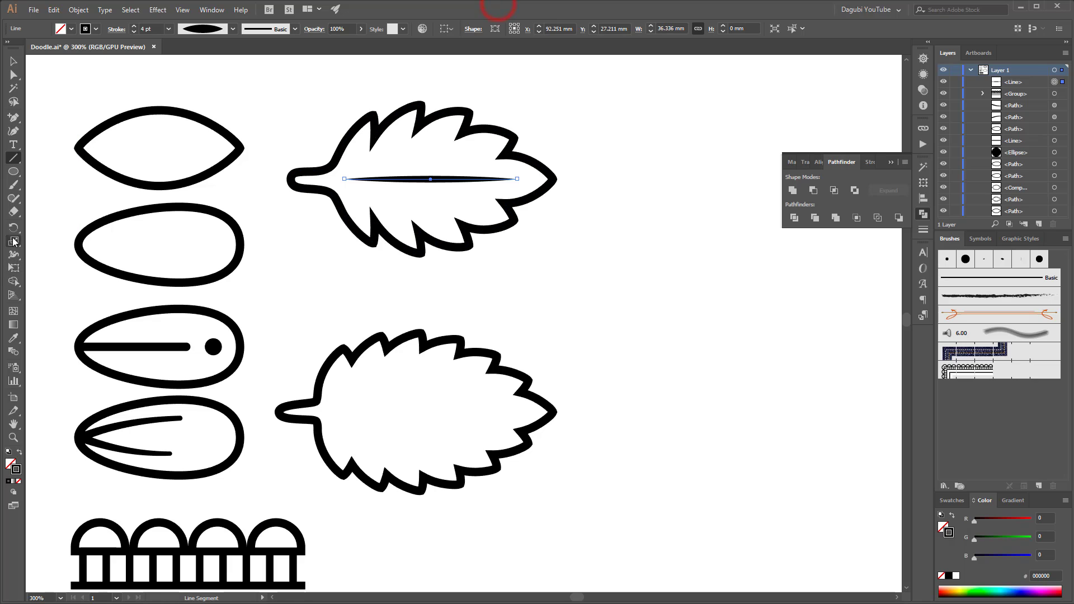
click(14, 255)
key(ctrl+plus)
key(ctrl+plus)
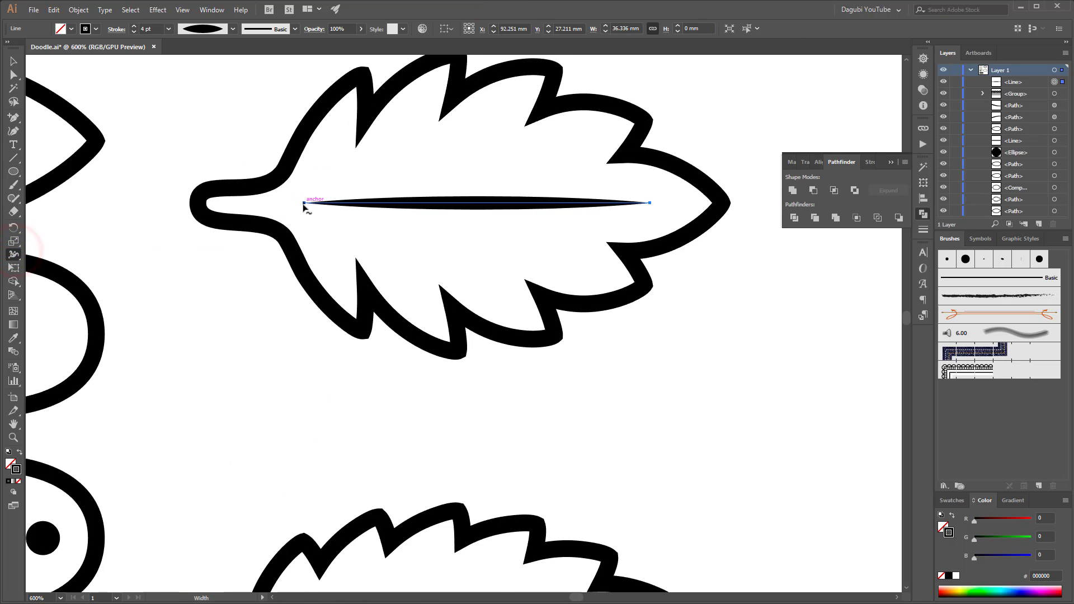
drag(304, 206, 306, 209)
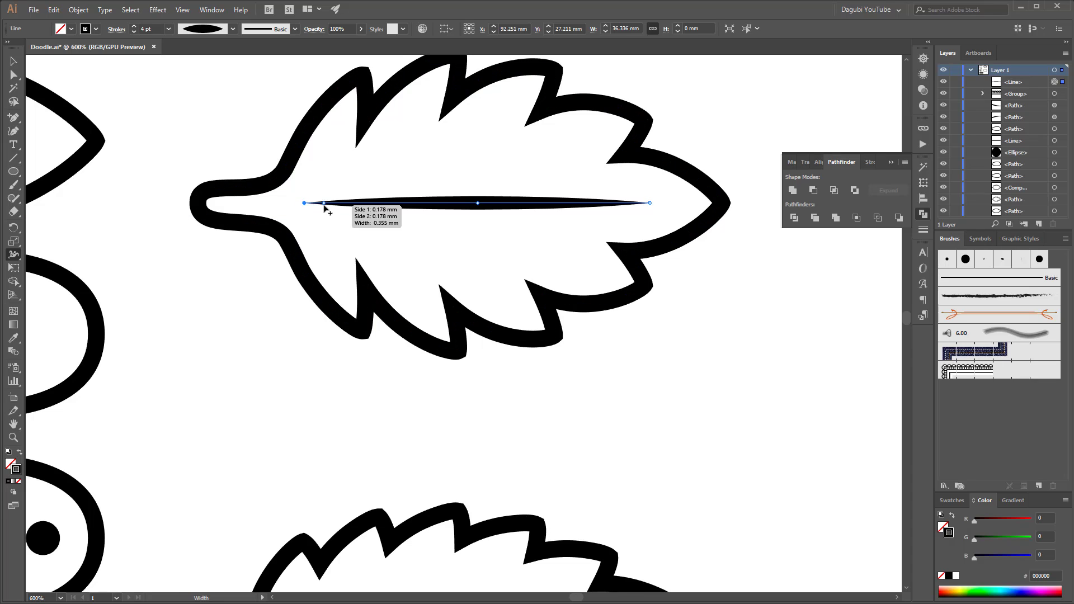
drag(328, 204, 327, 212)
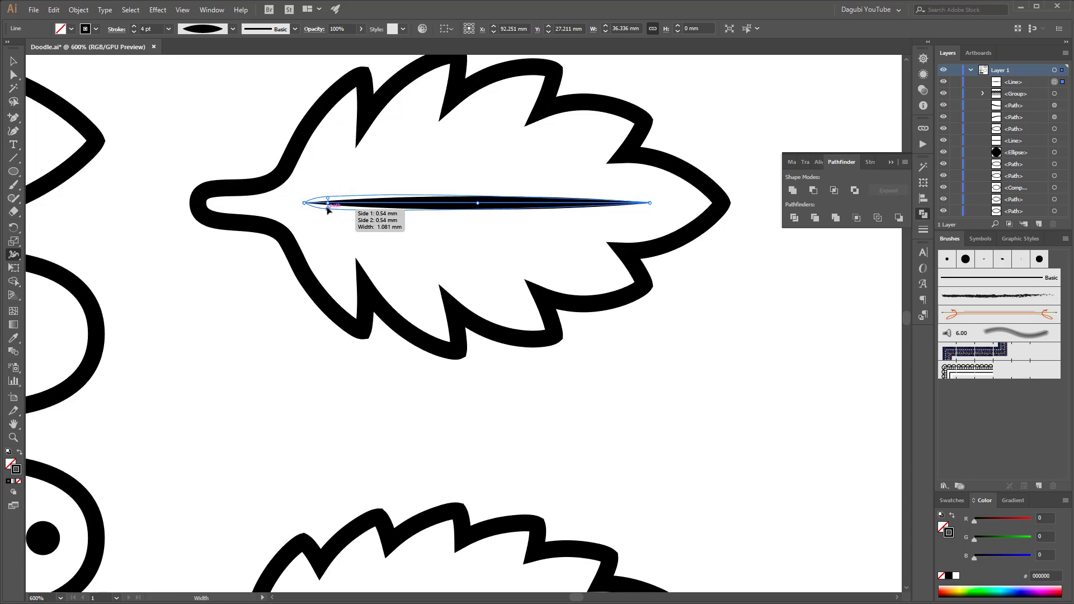
Copy the tapered vein into the lower leaf and lengthen it toward the leaf tip.
key(v)
drag(638, 395, 586, 297)
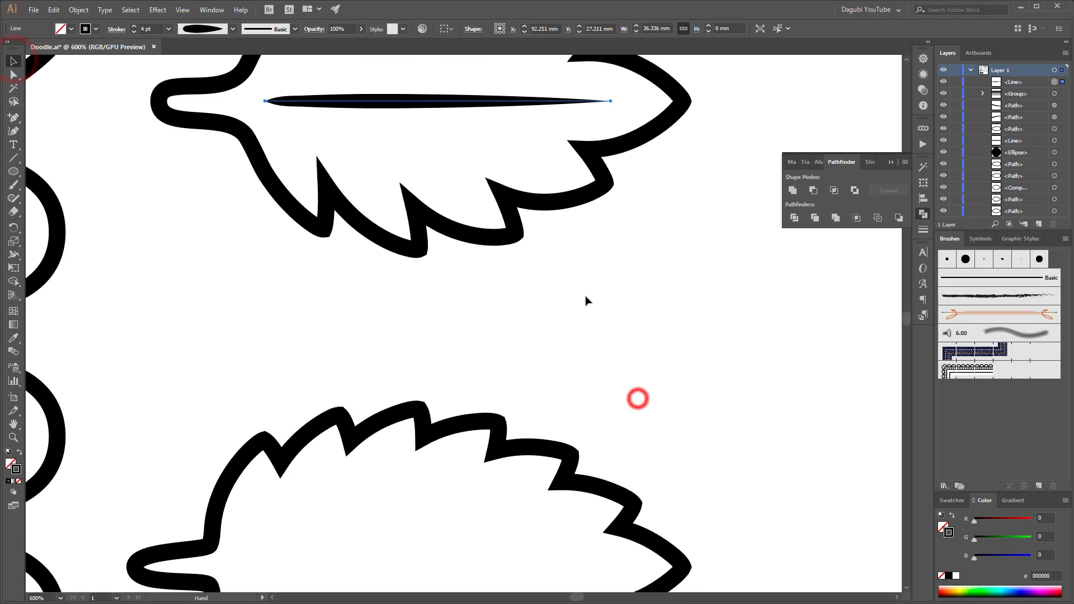
mouse_move(425, 106)
mouse_down()
mouse_move(427, 574)
mouse_move(455, 485)
mouse_up()
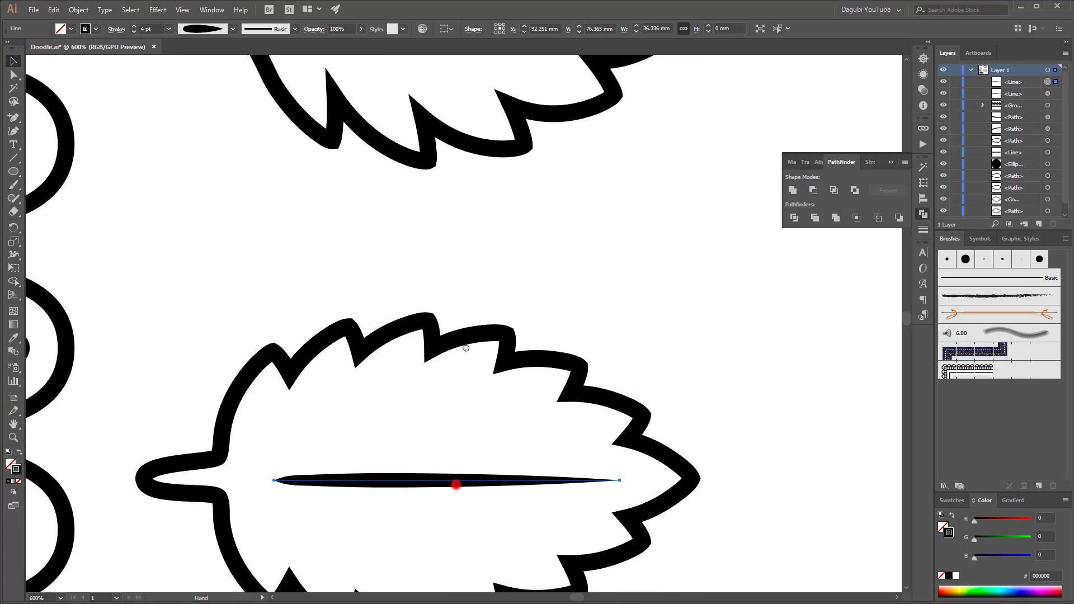
scroll(456, 484, down, 5)
drag(380, 330, 354, 326)
click(13, 75)
drag(610, 318, 663, 318)
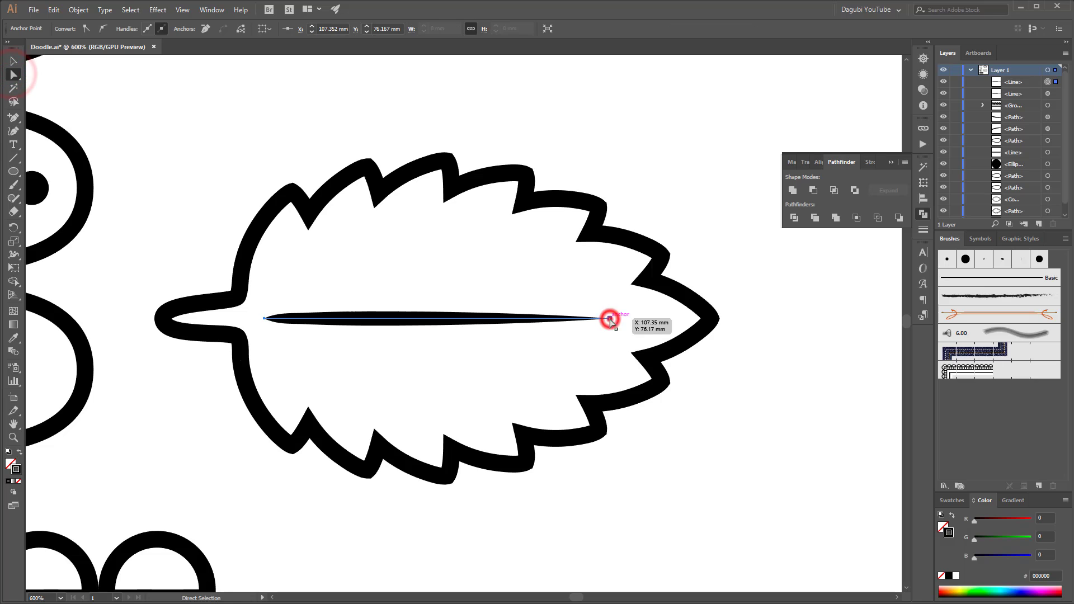
click(839, 417)
key(ctrl+0)
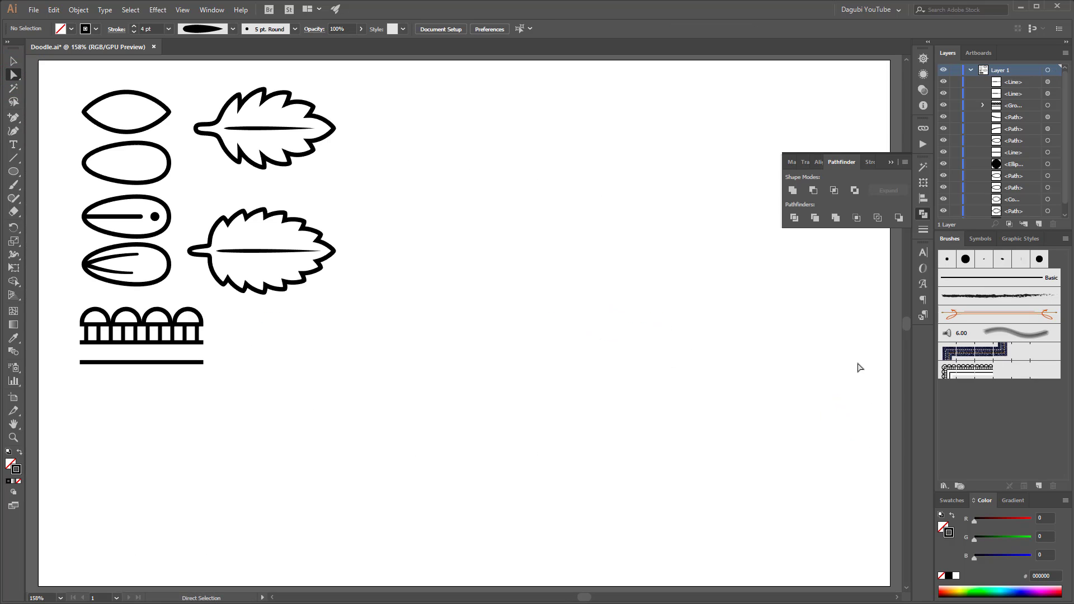
Draw a black ellipse across the upper leaf plus a taller, slightly offset copy.
key(v)
click(243, 231)
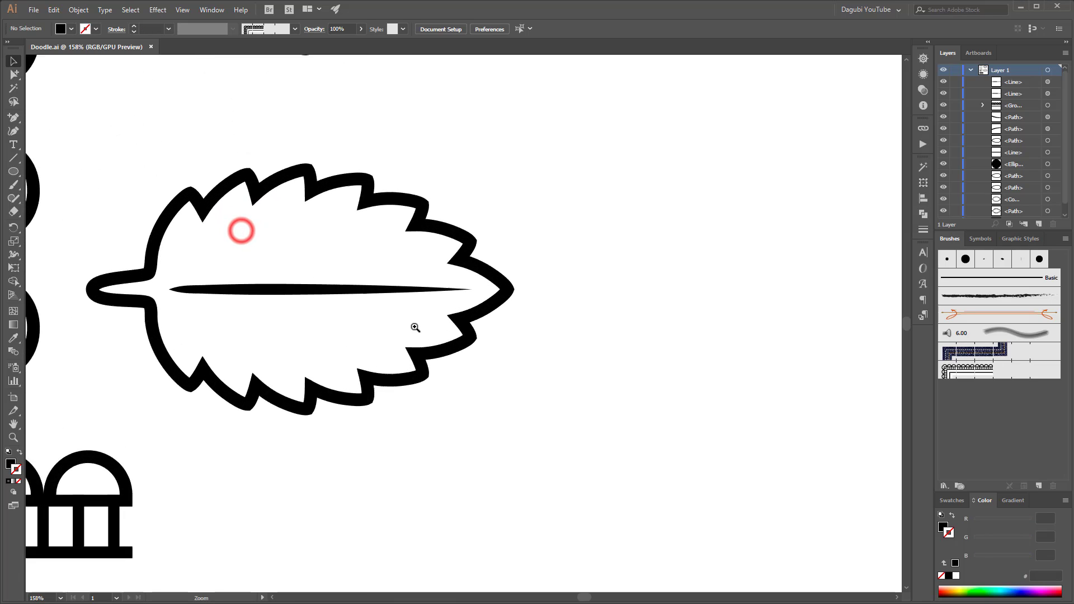
key(l)
mouse_move(290, 204)
mouse_down()
mouse_move(487, 439)
mouse_move(524, 477)
mouse_move(550, 476)
mouse_up()
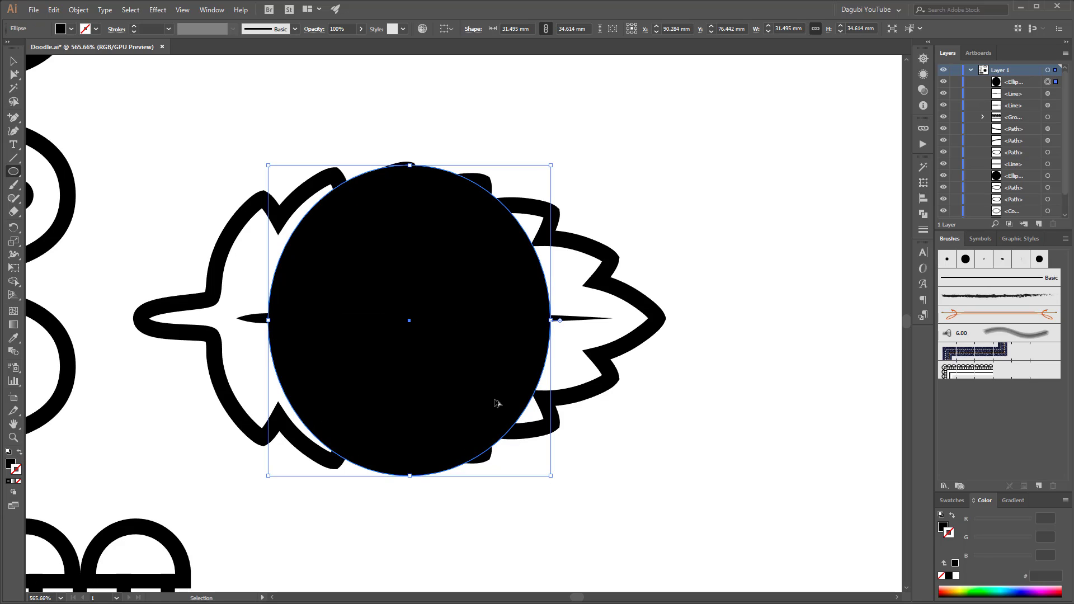
drag(497, 403, 508, 403)
drag(422, 164, 423, 161)
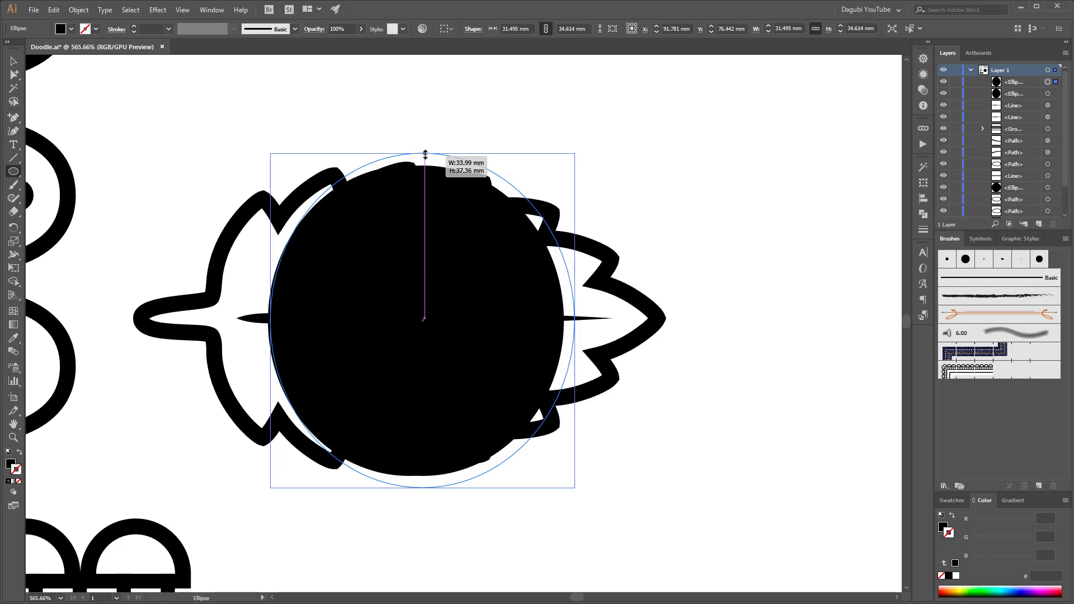
drag(423, 160, 426, 145)
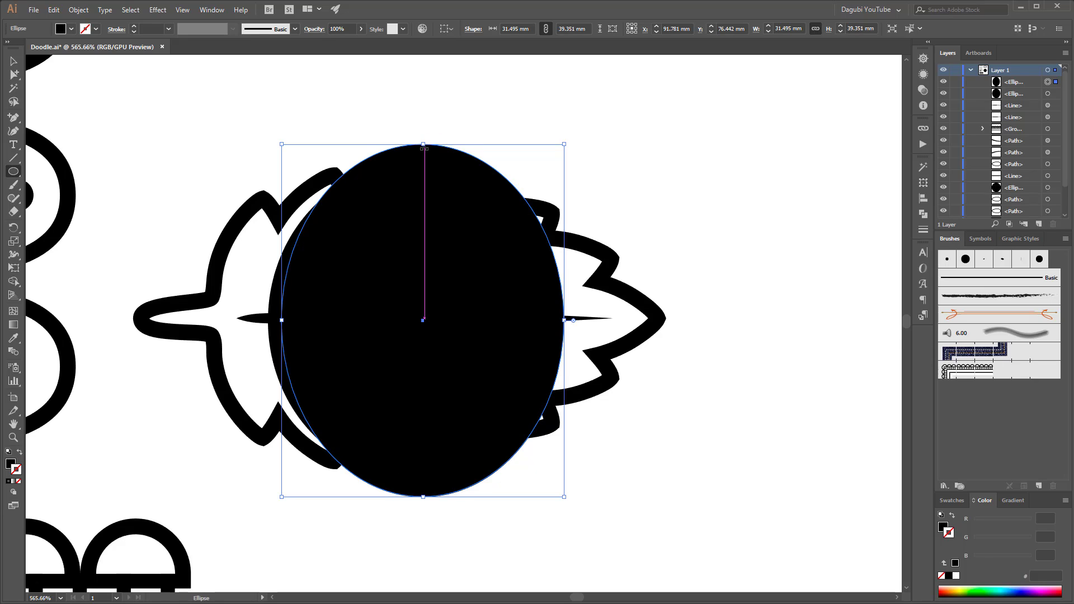
key(Left)
Subtract the front ellipse with Pathfinder Minus Front to leave a crescent.
click(14, 61)
click(271, 300)
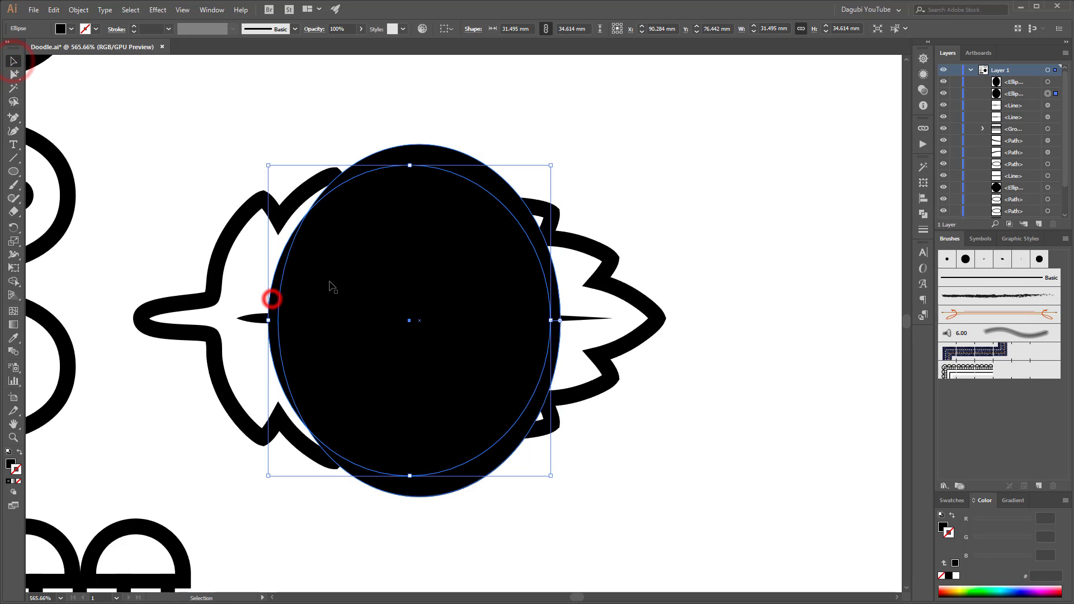
shift+click(424, 148)
click(923, 214)
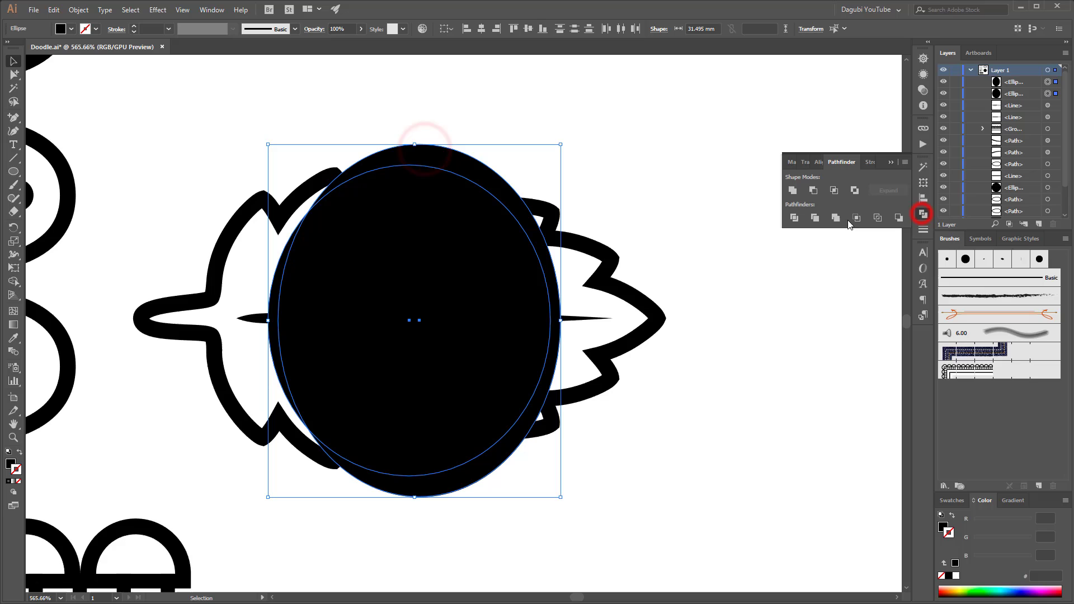
click(814, 190)
click(674, 133)
Copy the crescent toward the leaf tip, shrink it to about half size, and nudge both crescents into place.
click(280, 284)
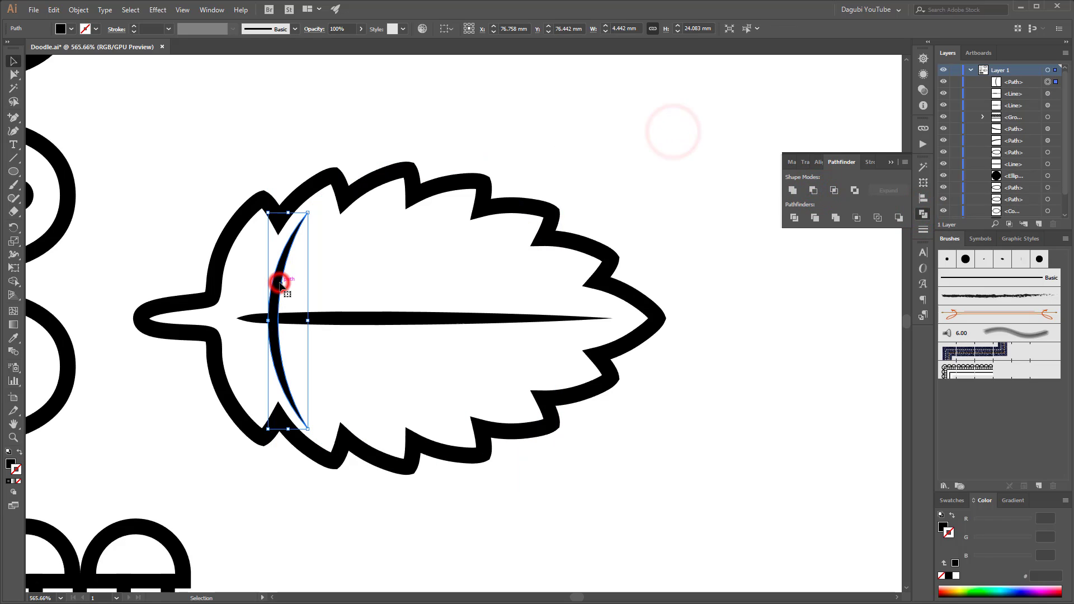
drag(280, 284, 572, 284)
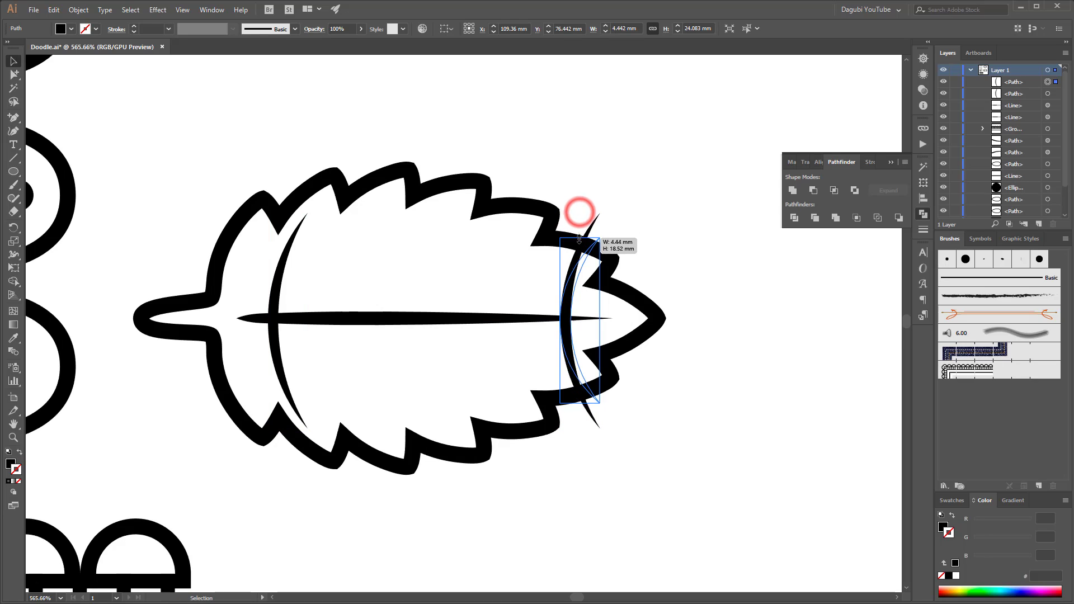
drag(580, 213, 580, 267)
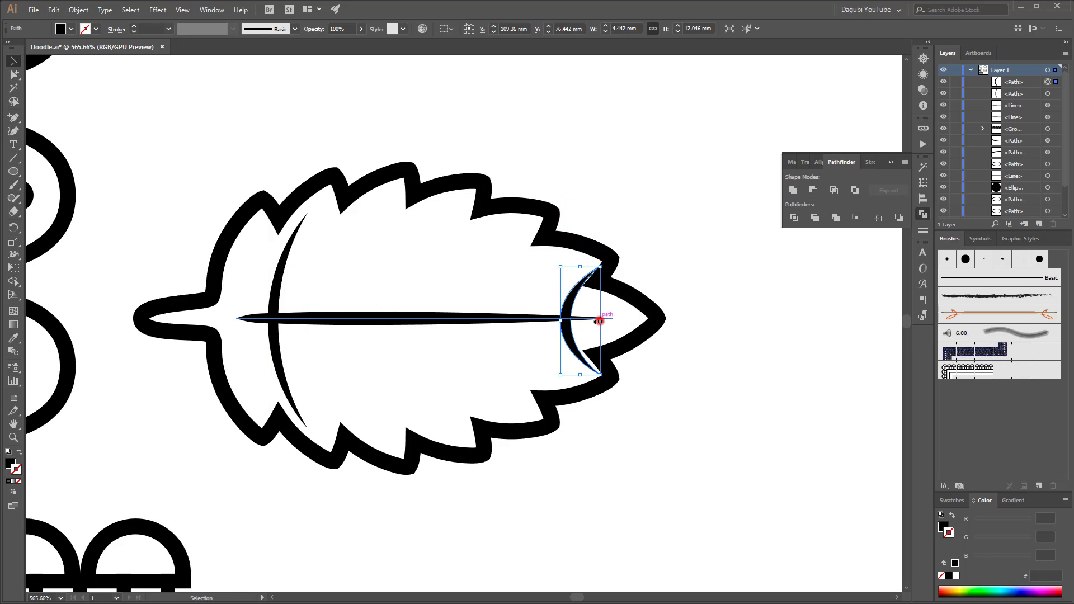
drag(599, 321, 578, 320)
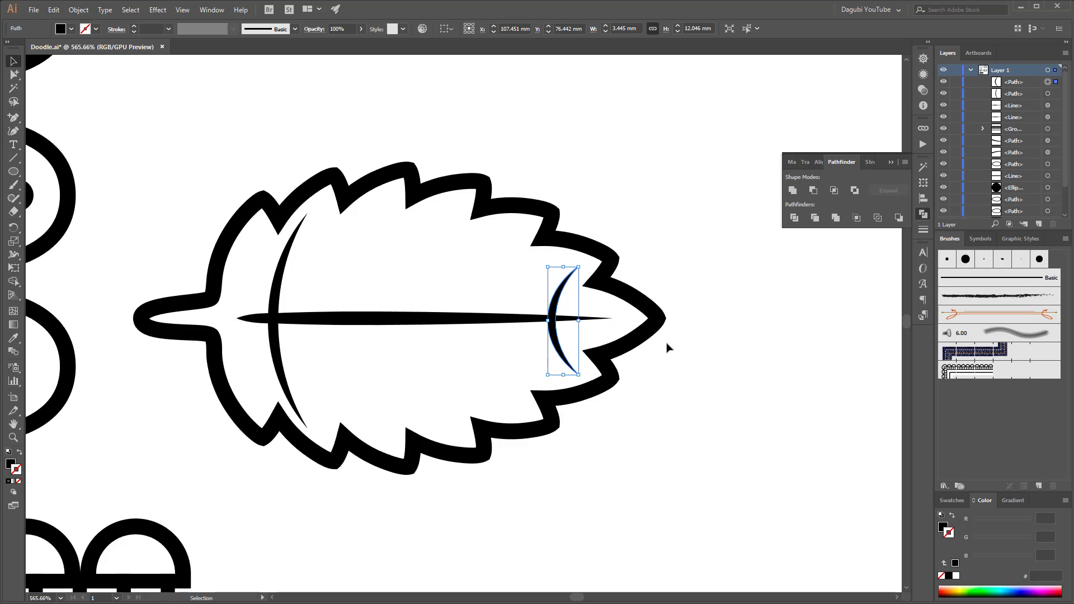
key(Left)
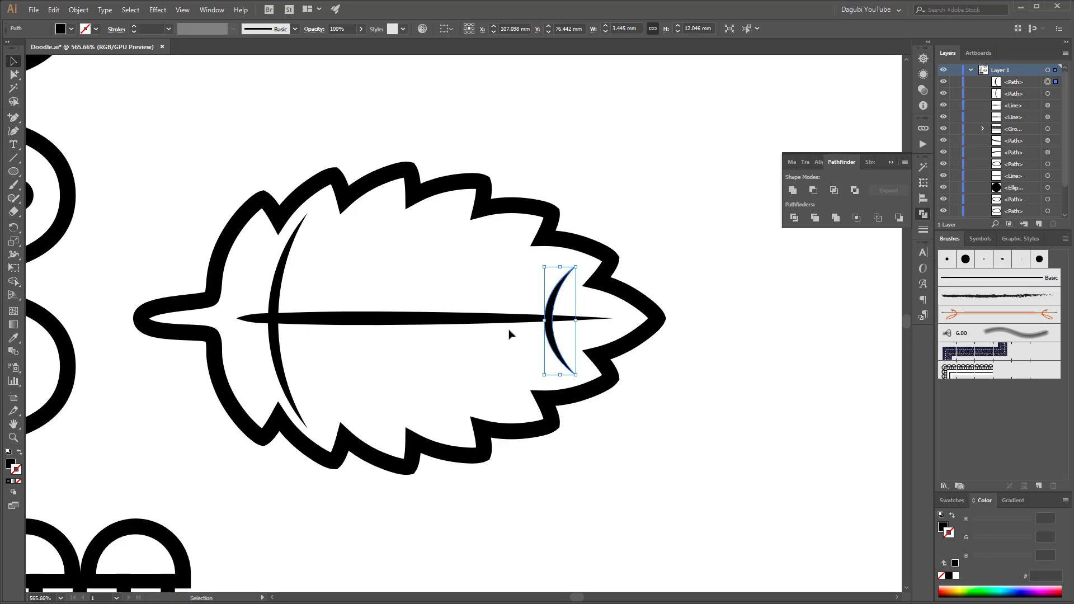
drag(545, 320, 528, 320)
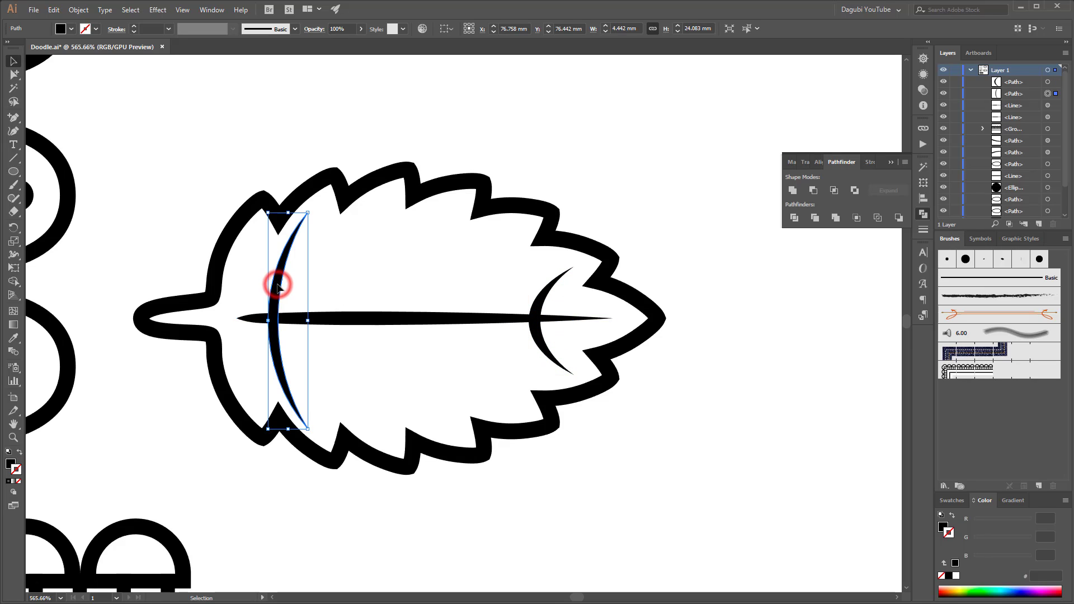
drag(277, 285, 279, 287)
click(686, 184)
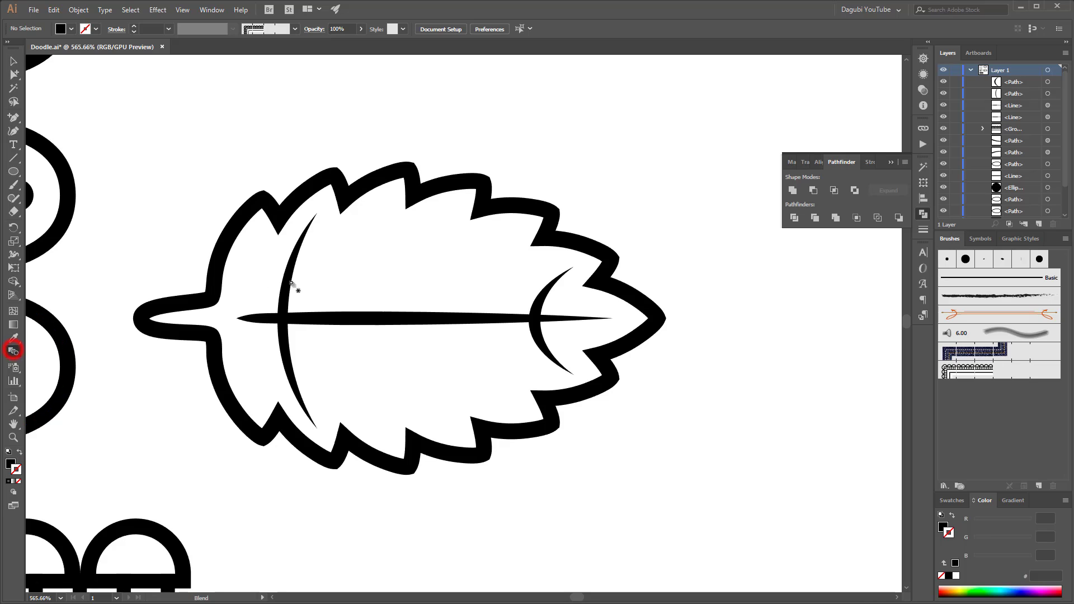
Blend the two crescents using Specified Steps set to 3.
click(544, 292)
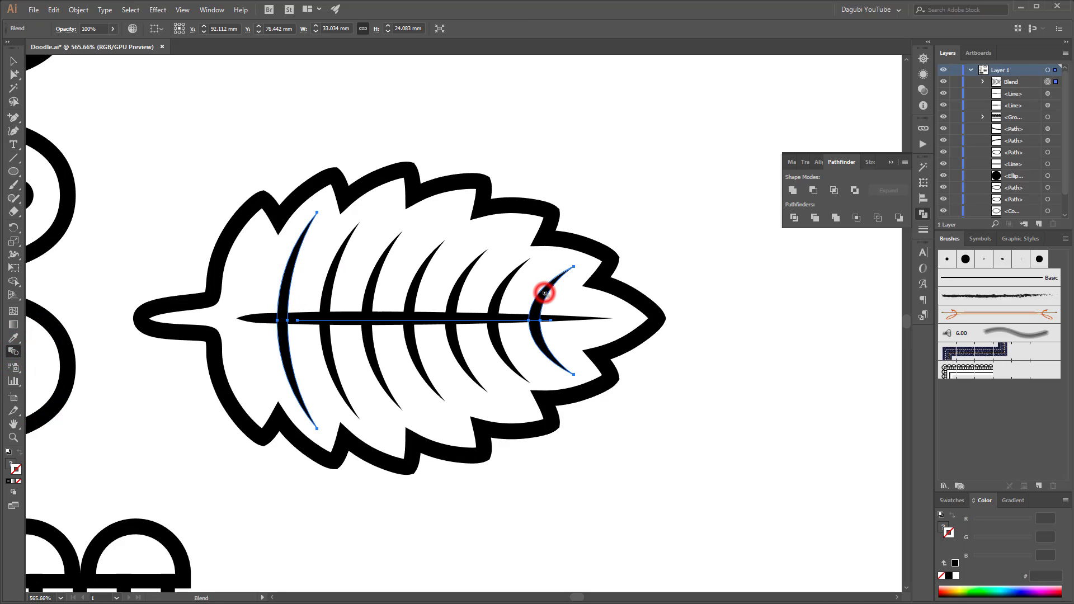
click(78, 9)
mouse_move(92, 288)
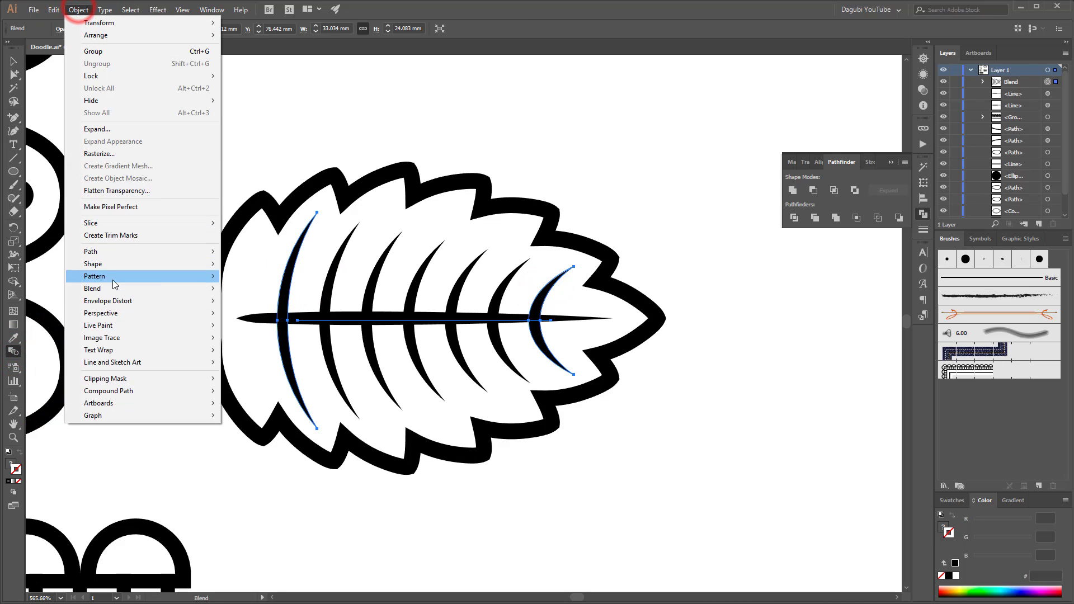
click(261, 317)
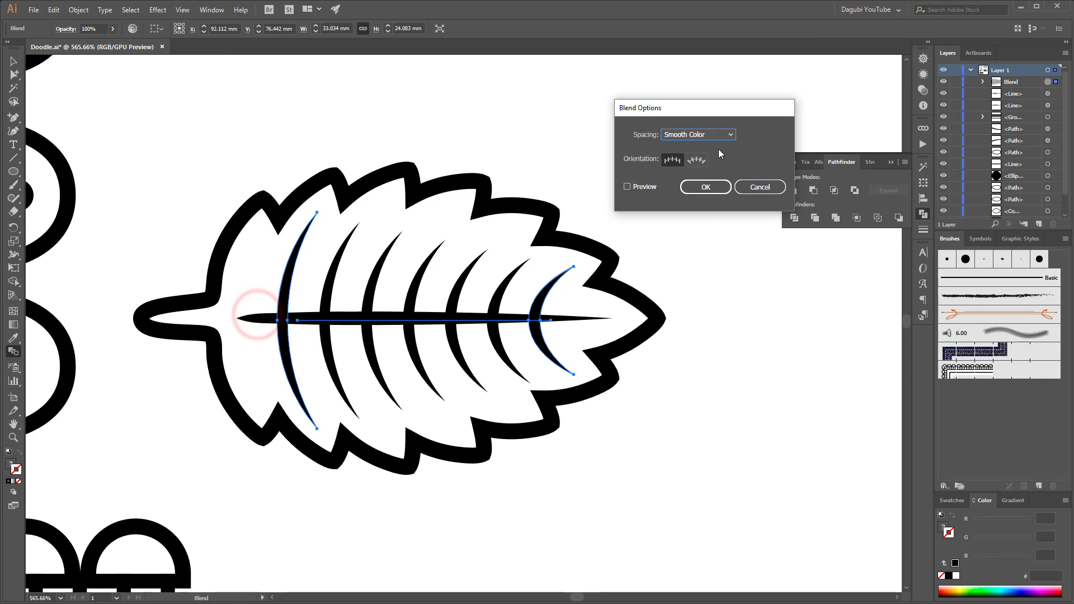
click(715, 132)
click(701, 160)
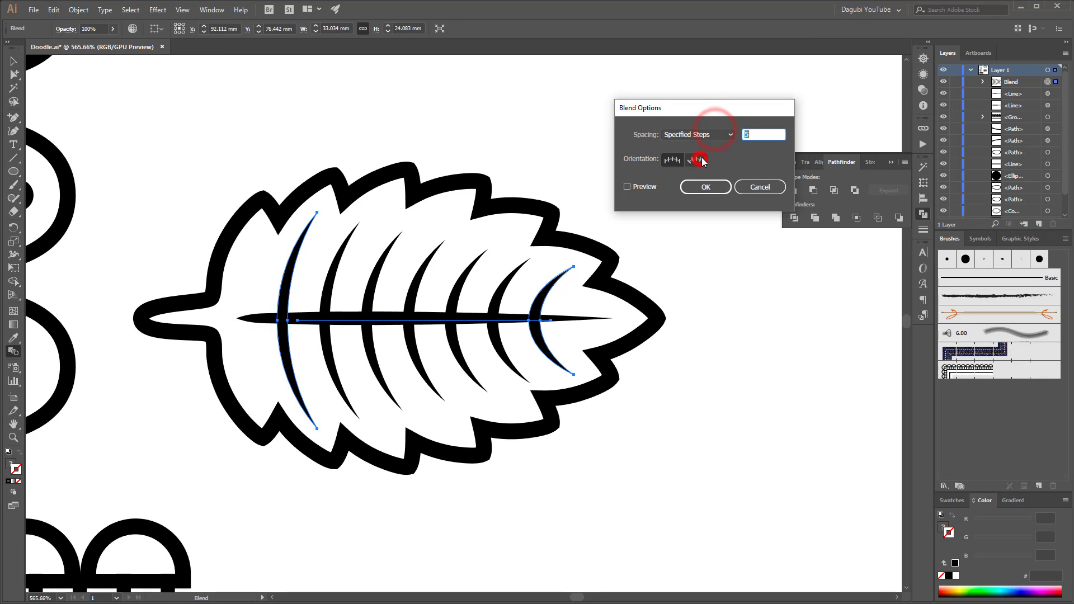
click(753, 134)
text(4)
click(644, 187)
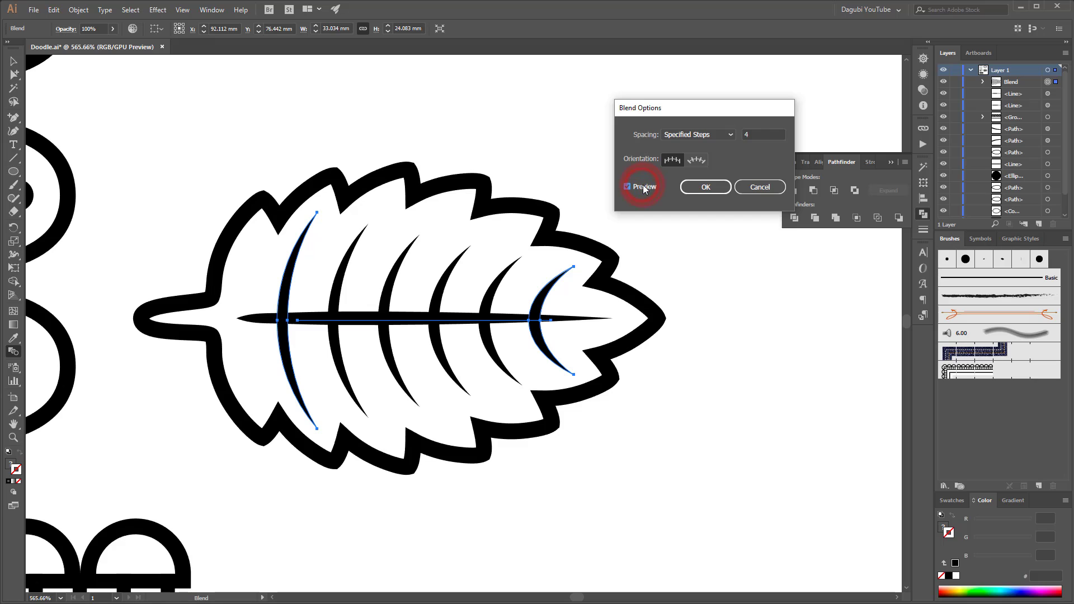
click(753, 134)
text(3)
click(638, 187)
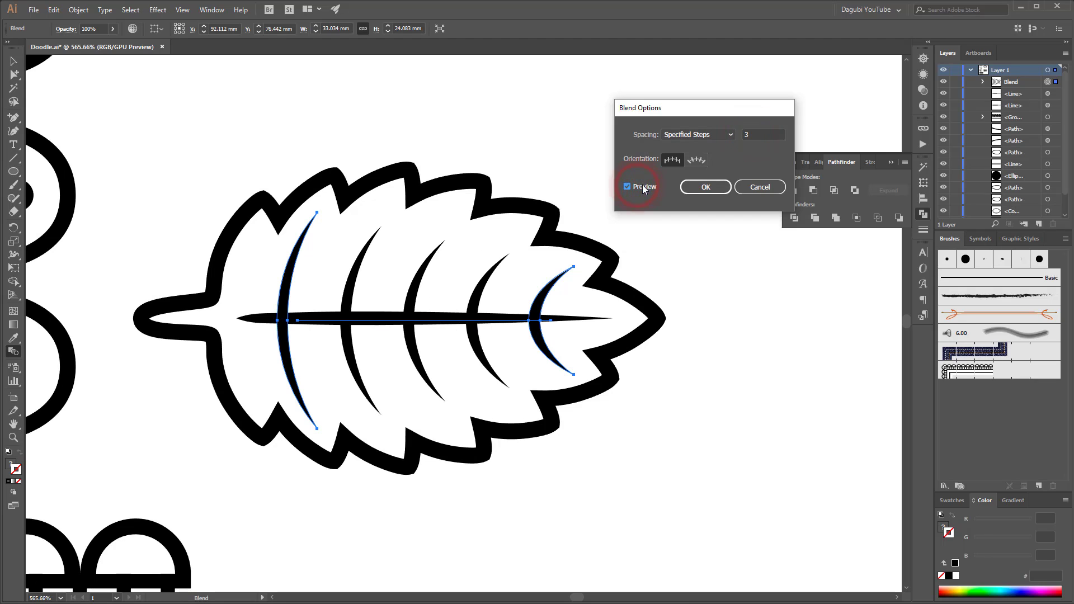
click(713, 187)
Expand the blend into separate crescent shapes.
click(78, 10)
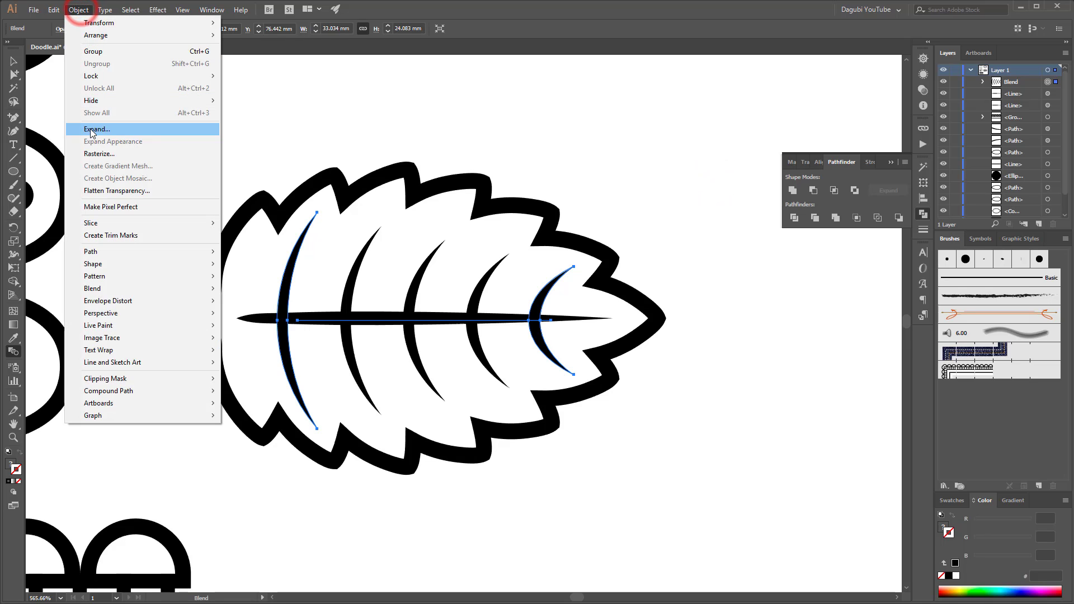
click(90, 128)
click(559, 370)
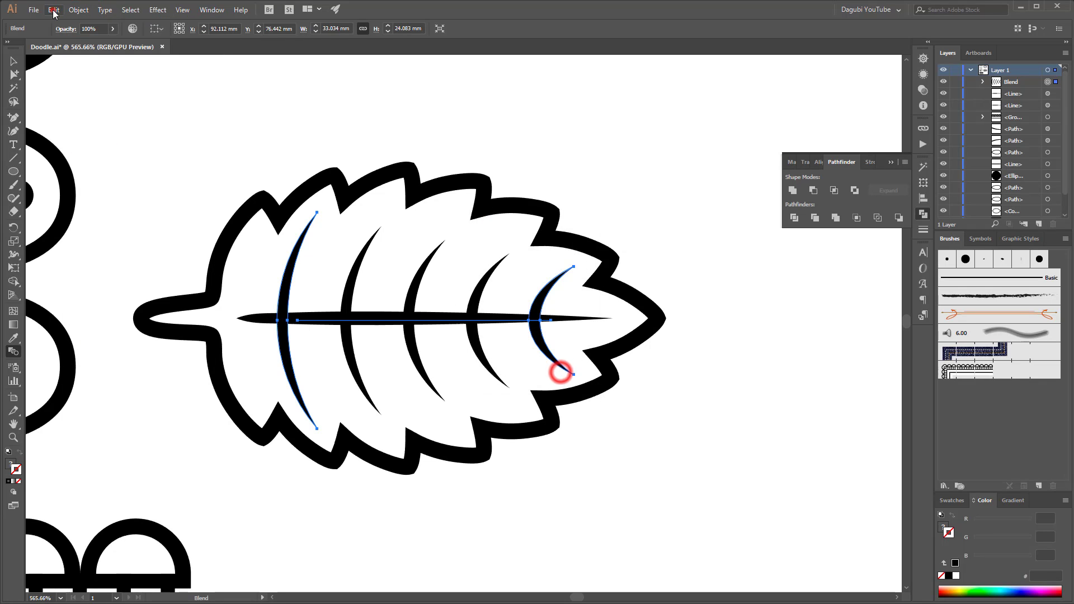
click(79, 9)
click(56, 11)
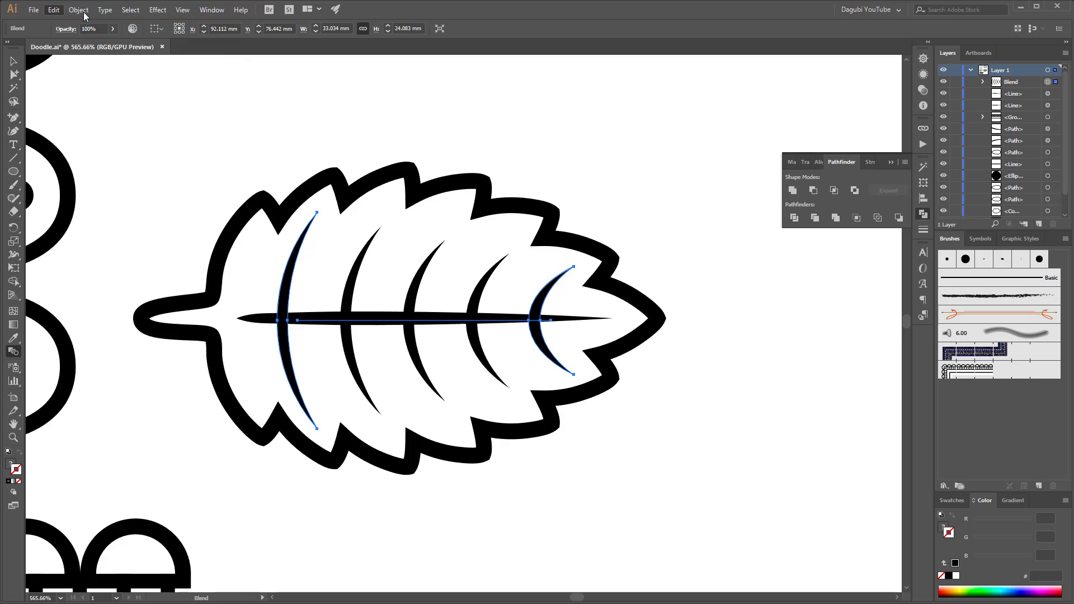
click(272, 333)
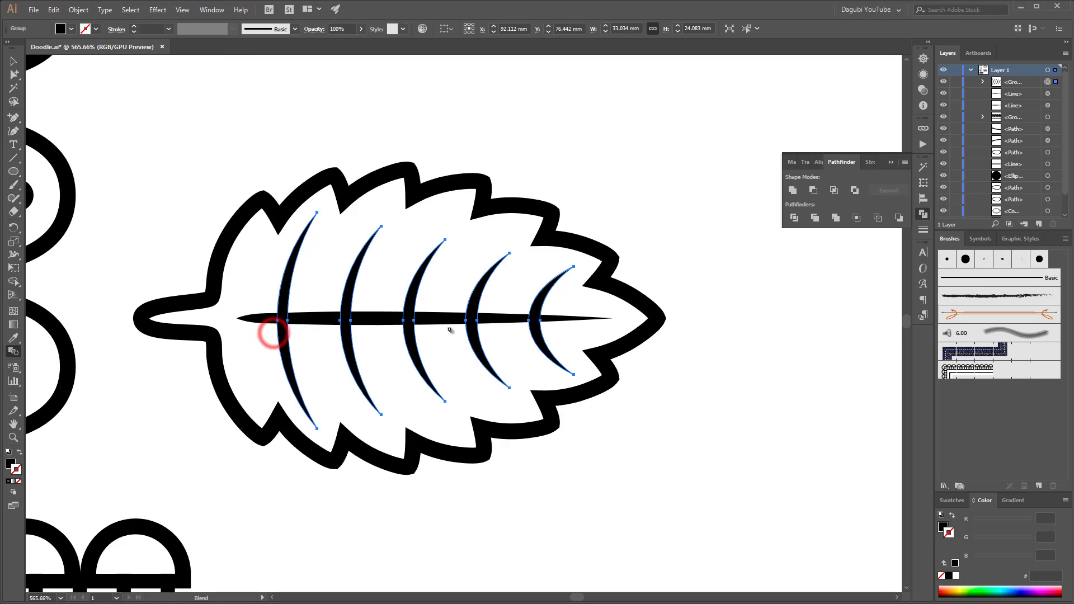
click(376, 115)
Shift individual vein curves left so they sit evenly spaced along the midrib.
click(348, 280)
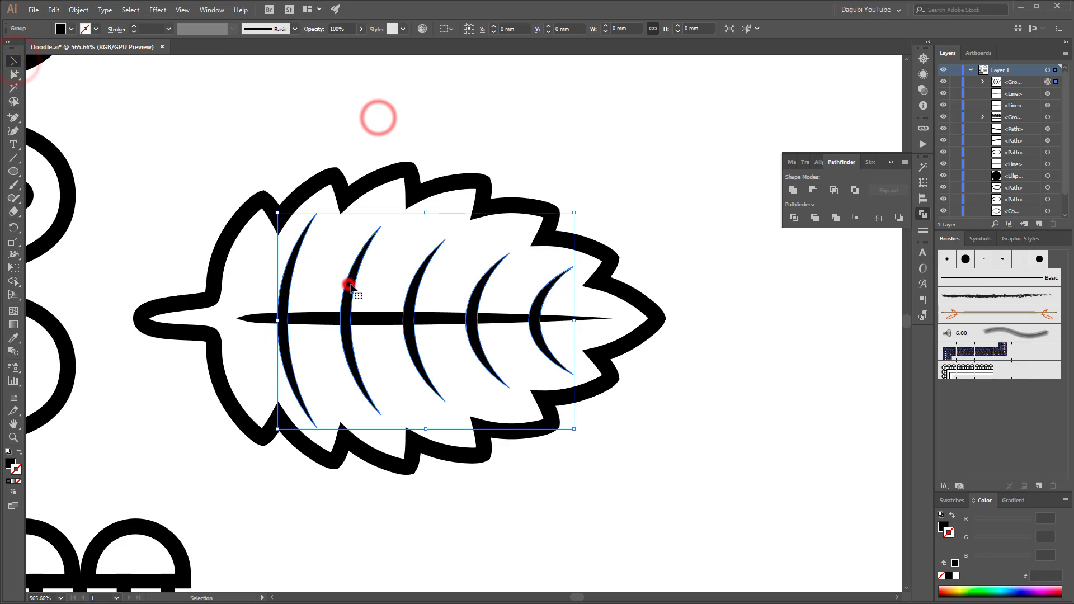
click(348, 288)
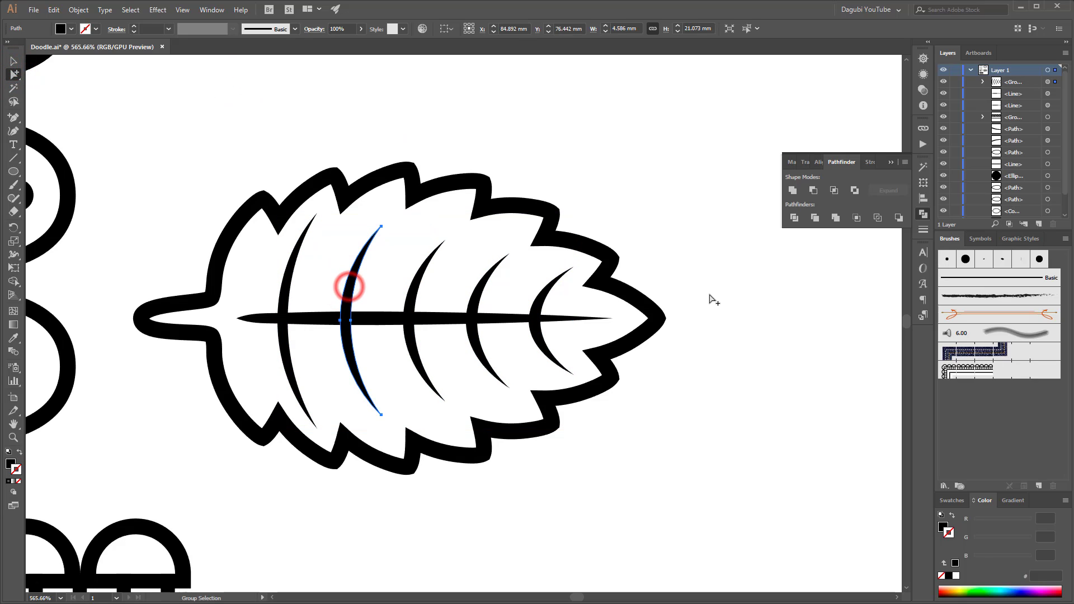
shift+click(414, 296)
drag(413, 290, 401, 290)
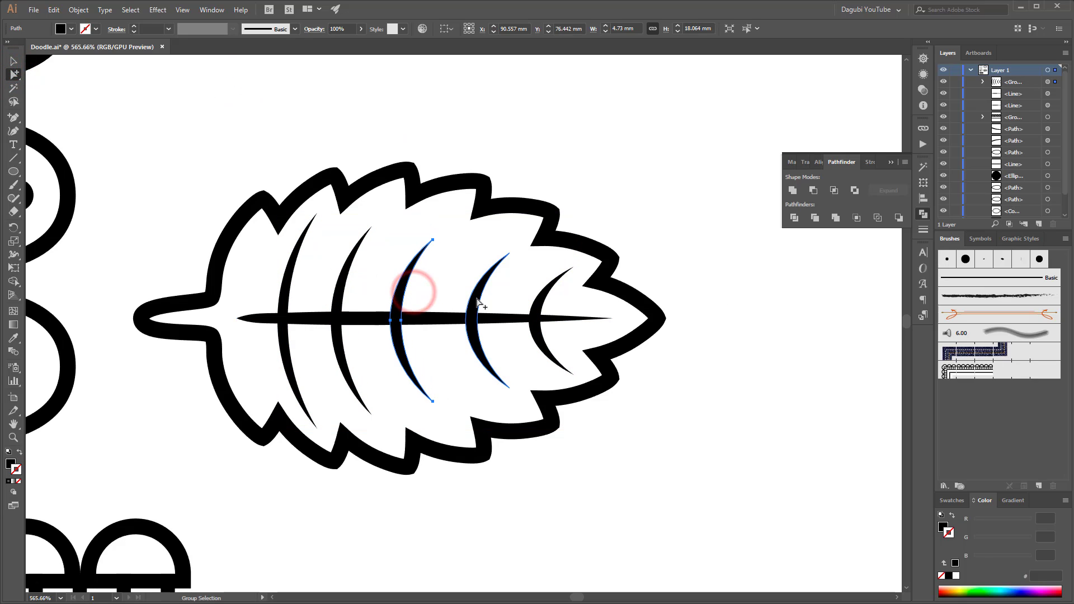
drag(476, 297, 463, 296)
click(688, 309)
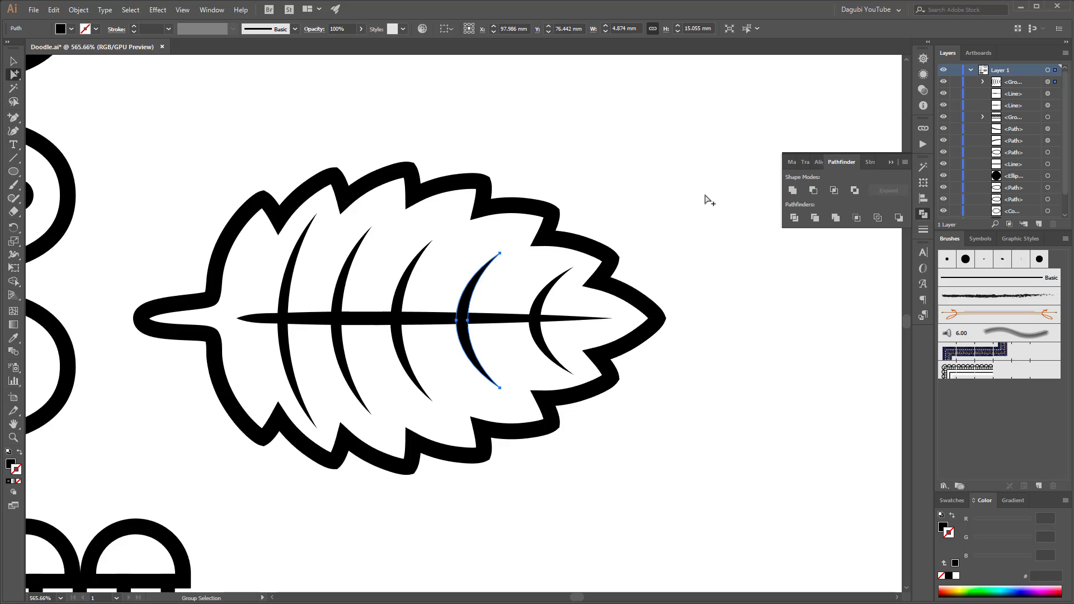
scroll(703, 176, down, 5)
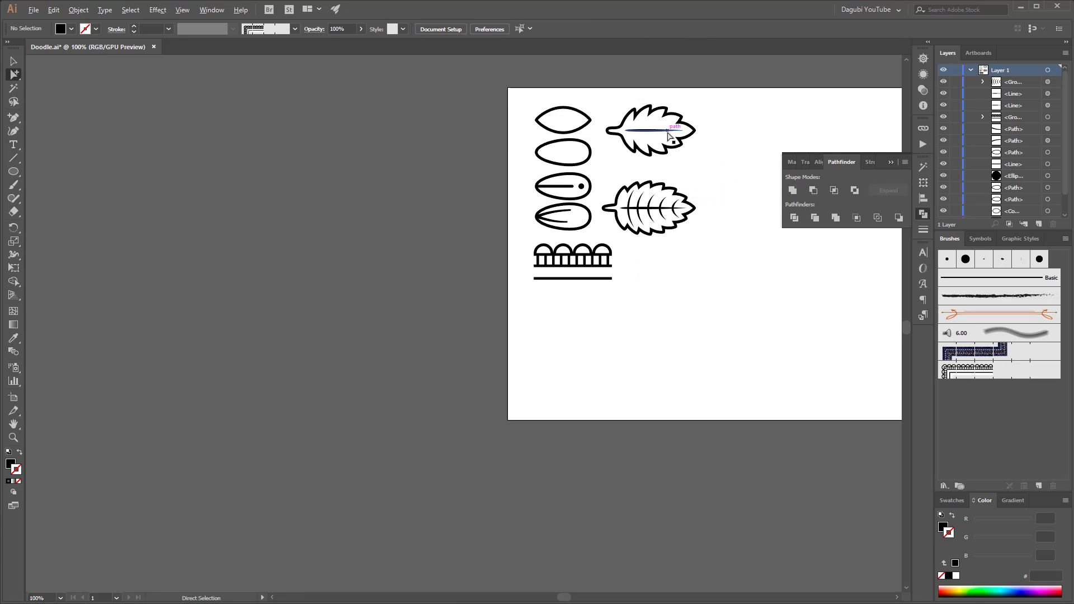
Paint a trial vein with the Paintbrush, undo it, and select the 5 pt. Round brush.
scroll(611, 106, up, 2)
scroll(487, 257, up, 3)
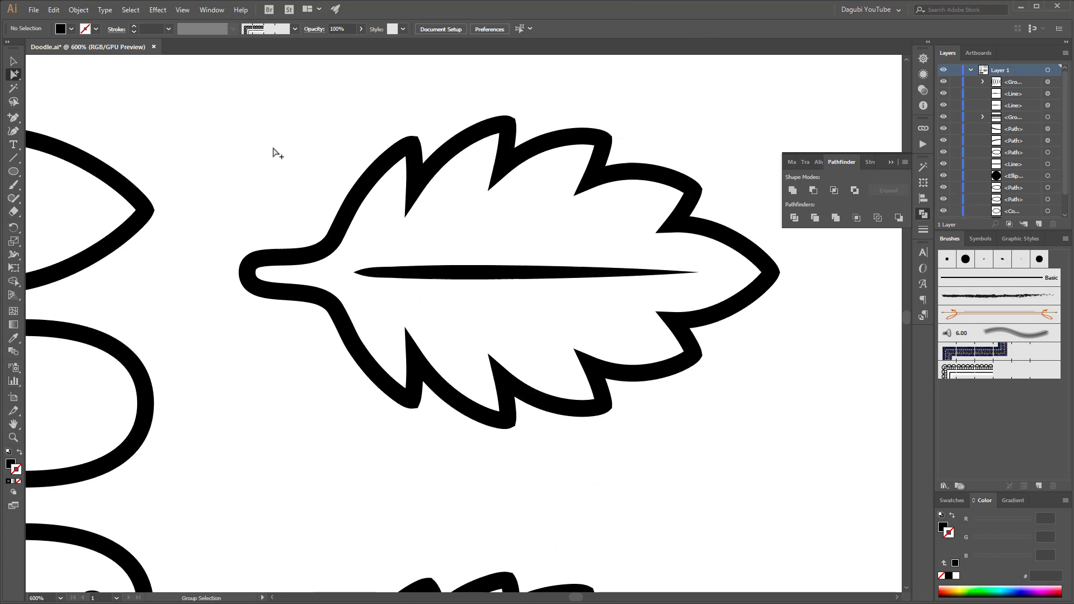
click(14, 186)
click(1007, 276)
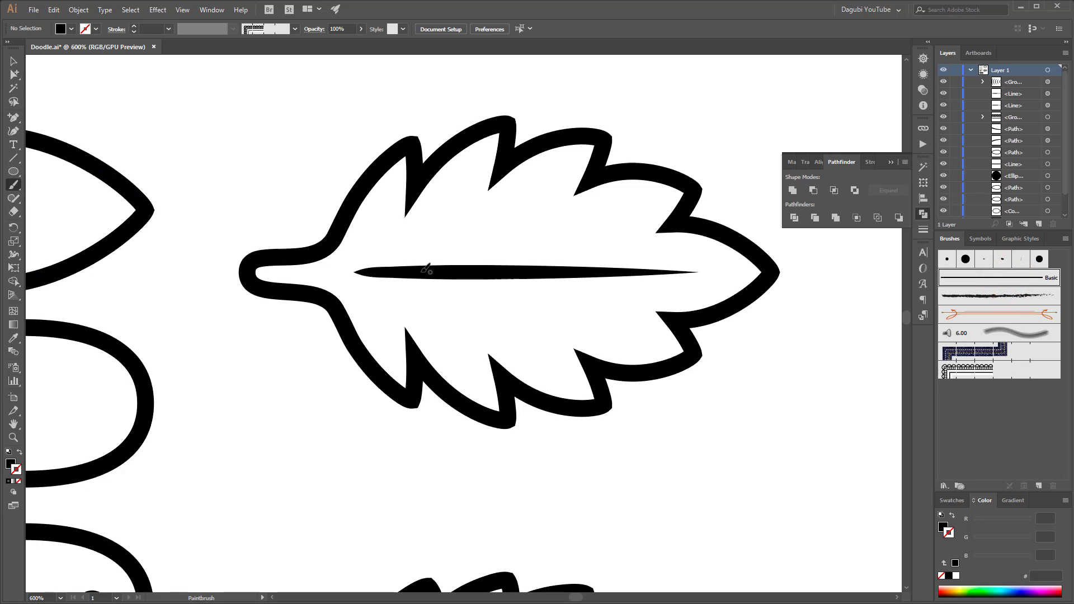
drag(428, 250, 462, 178)
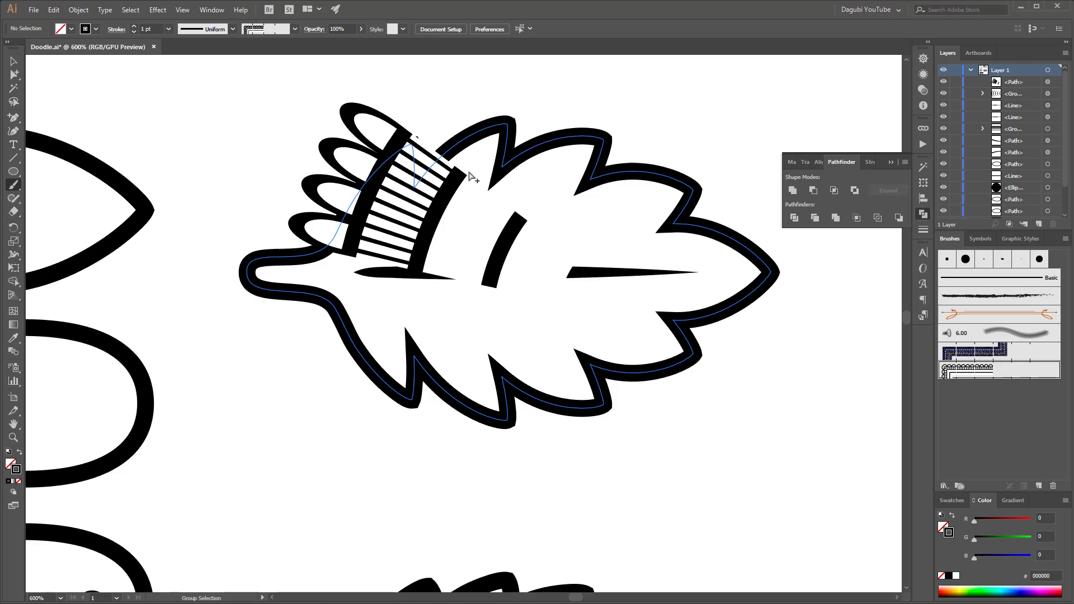
key(ctrl+y)
key(ctrl+y)
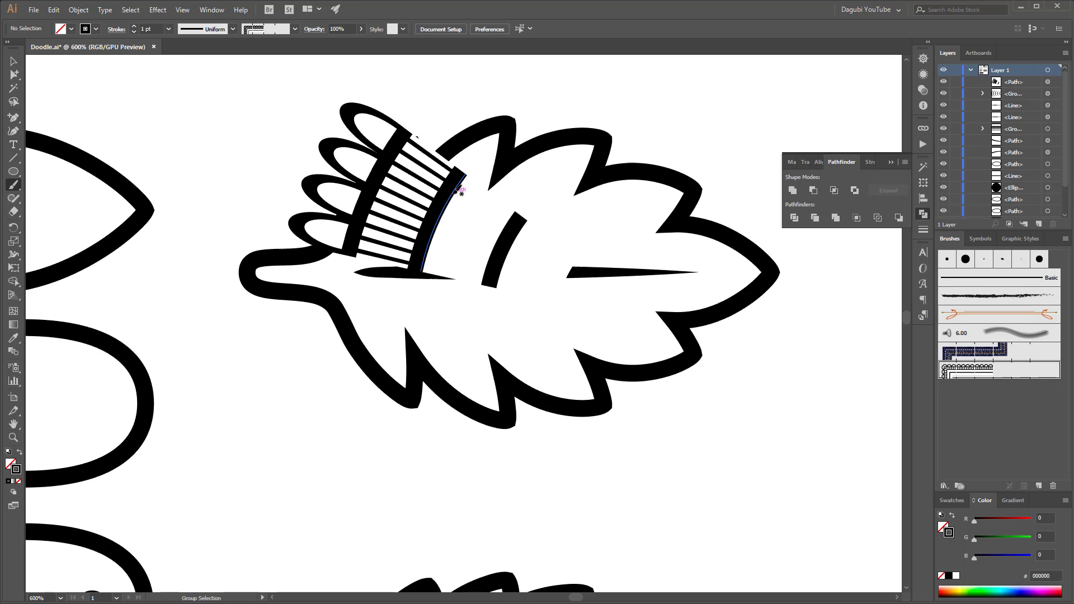
key(ctrl+z)
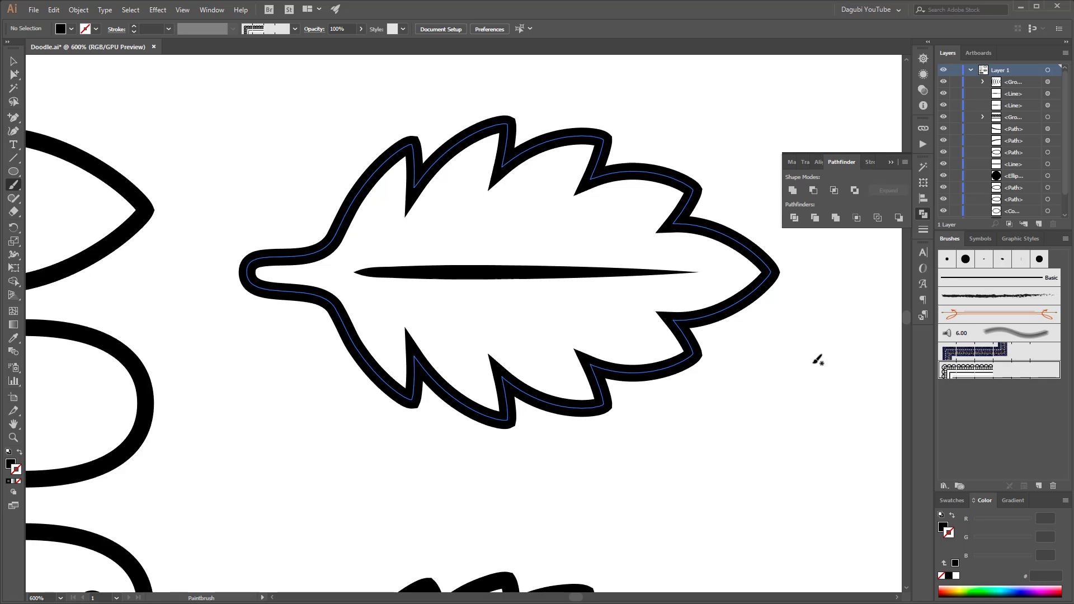
click(950, 257)
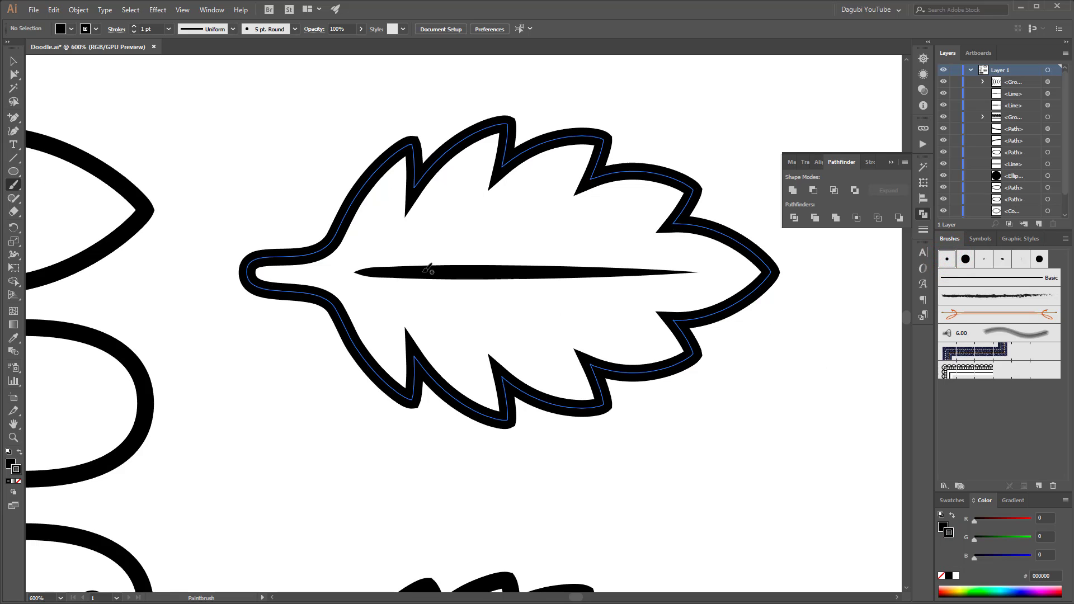
Paint the first upper vein and give it the Basic brush, triangle width profile and heavier stroke.
drag(437, 235, 473, 169)
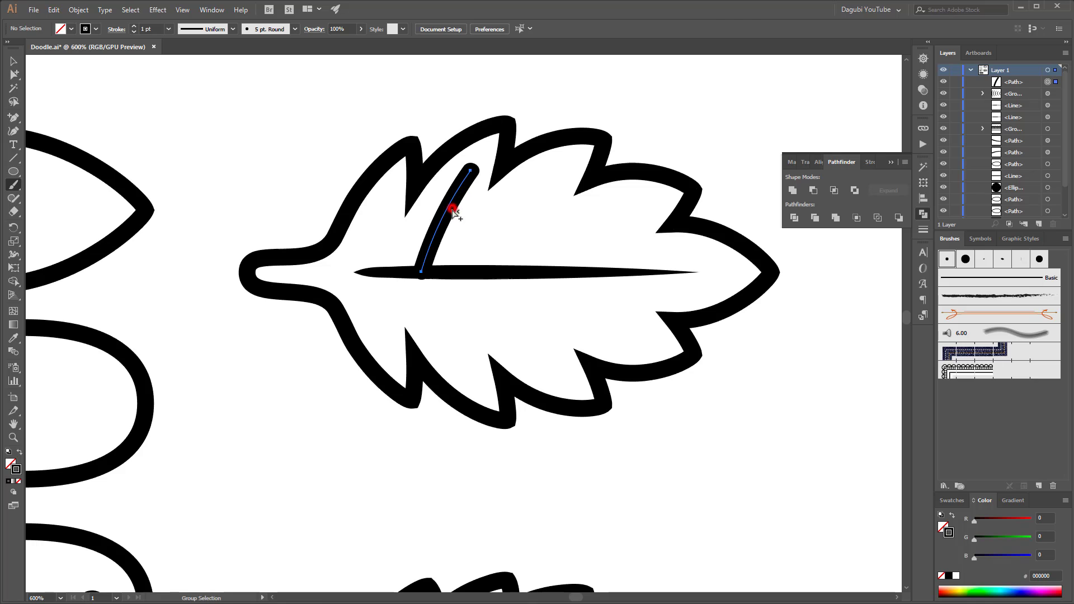
click(295, 29)
click(247, 90)
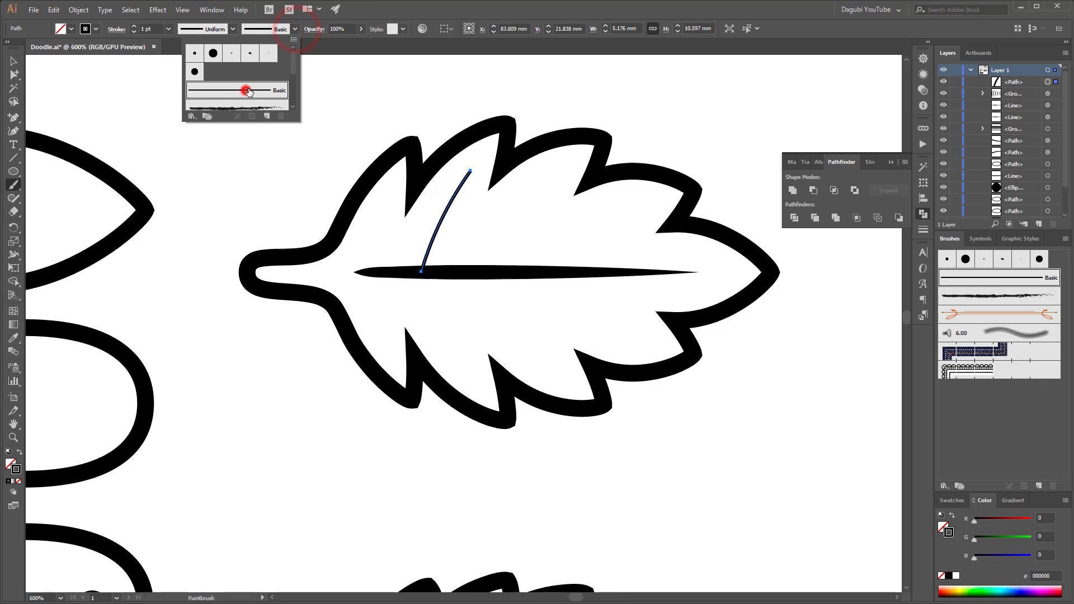
click(233, 29)
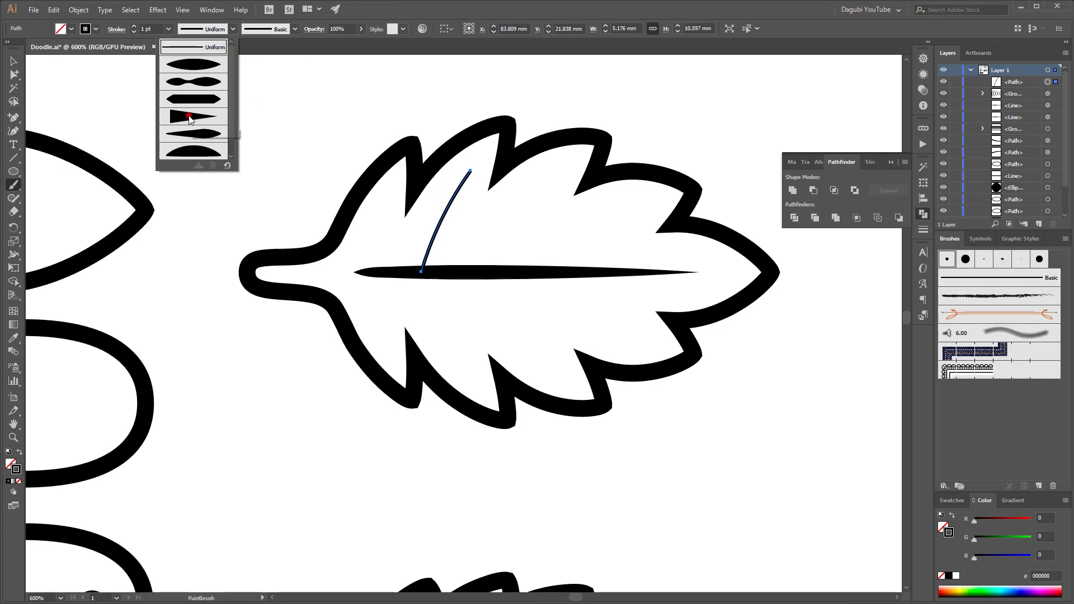
click(189, 119)
click(134, 26)
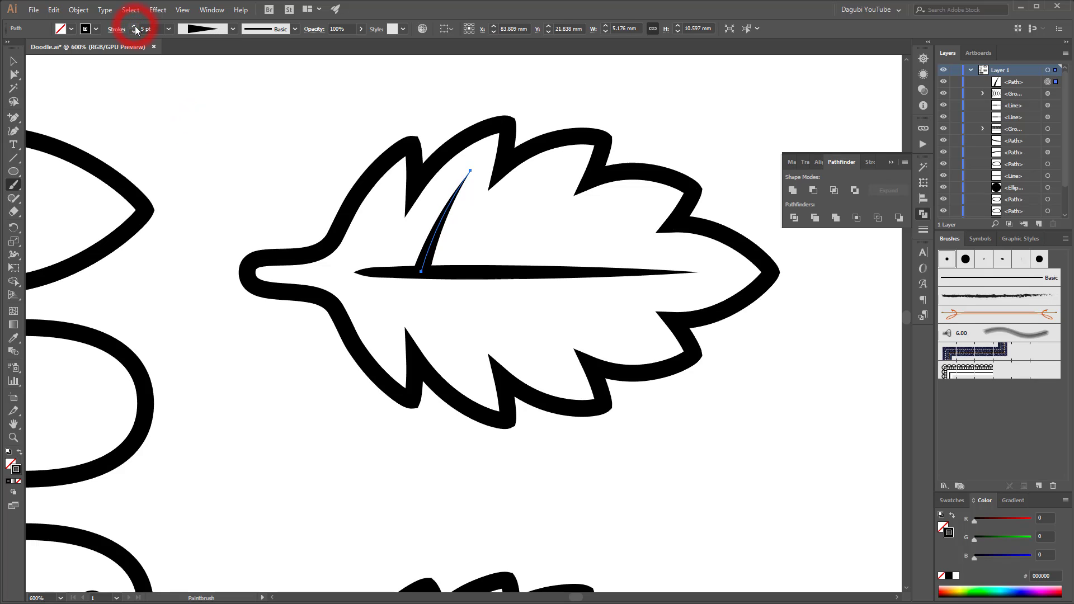
click(806, 107)
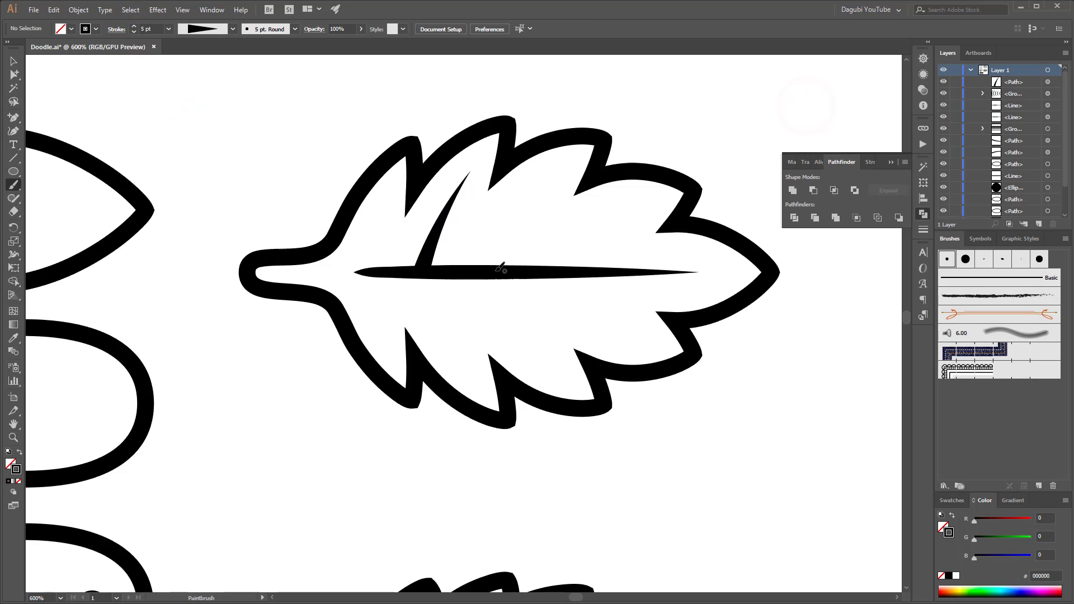
Paint five more curved veins branching above and below the upper leaf's midrib.
drag(513, 230, 547, 183)
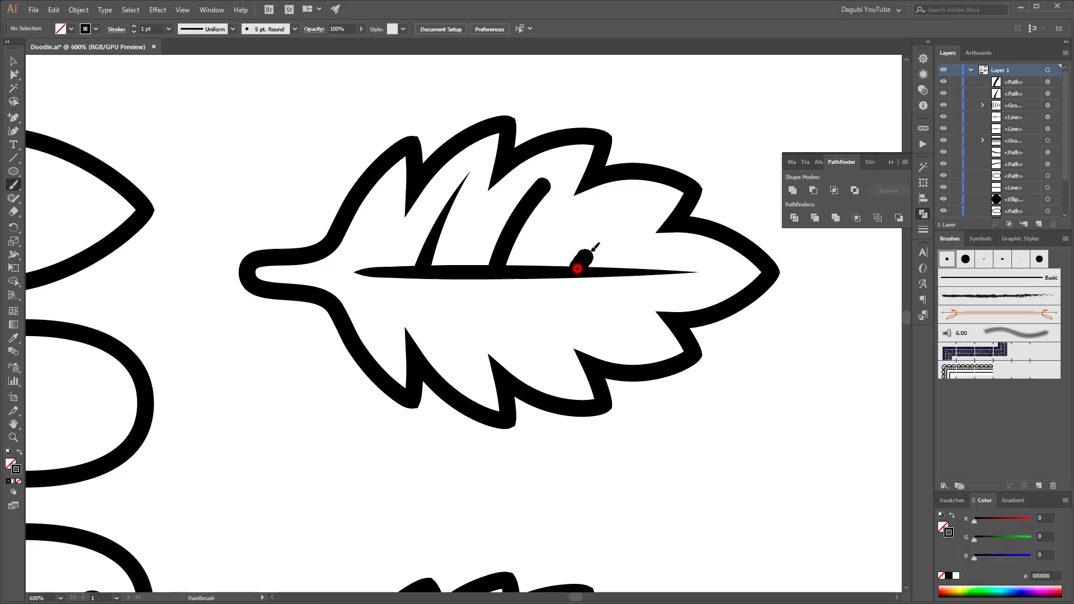
drag(592, 250, 627, 228)
drag(615, 304, 629, 331)
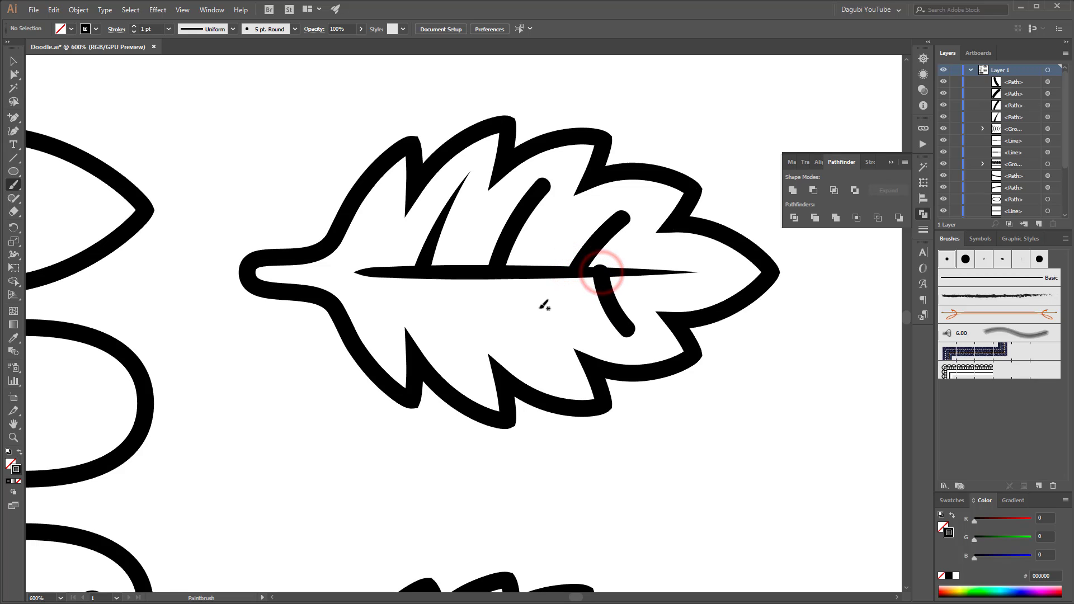
drag(515, 274, 551, 361)
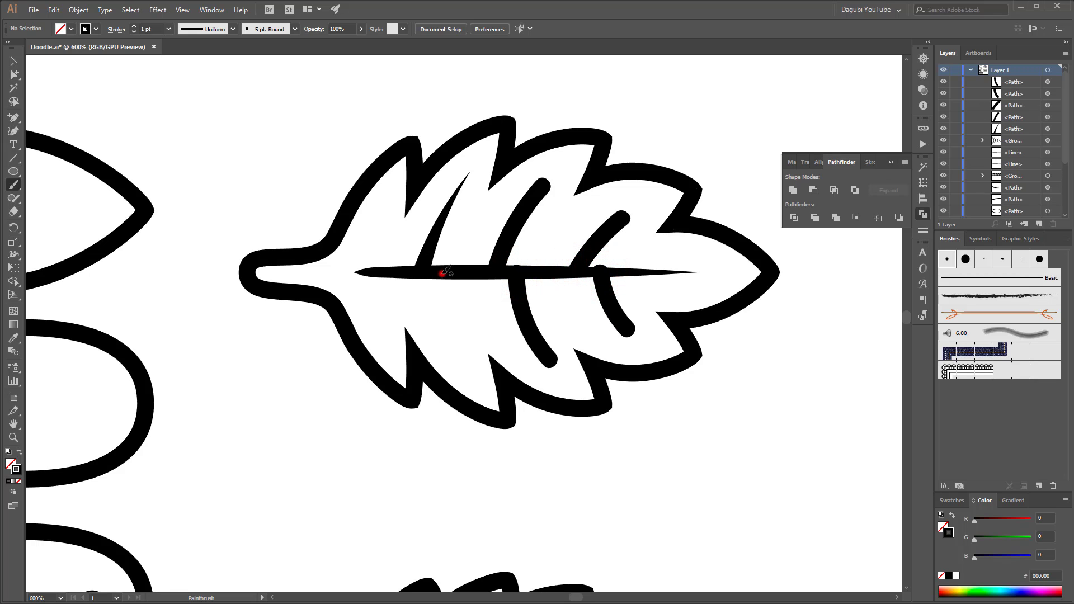
drag(443, 273, 462, 350)
Select the five new veins and apply the Basic brush with the tapered triangle width profile.
click(14, 61)
click(533, 204)
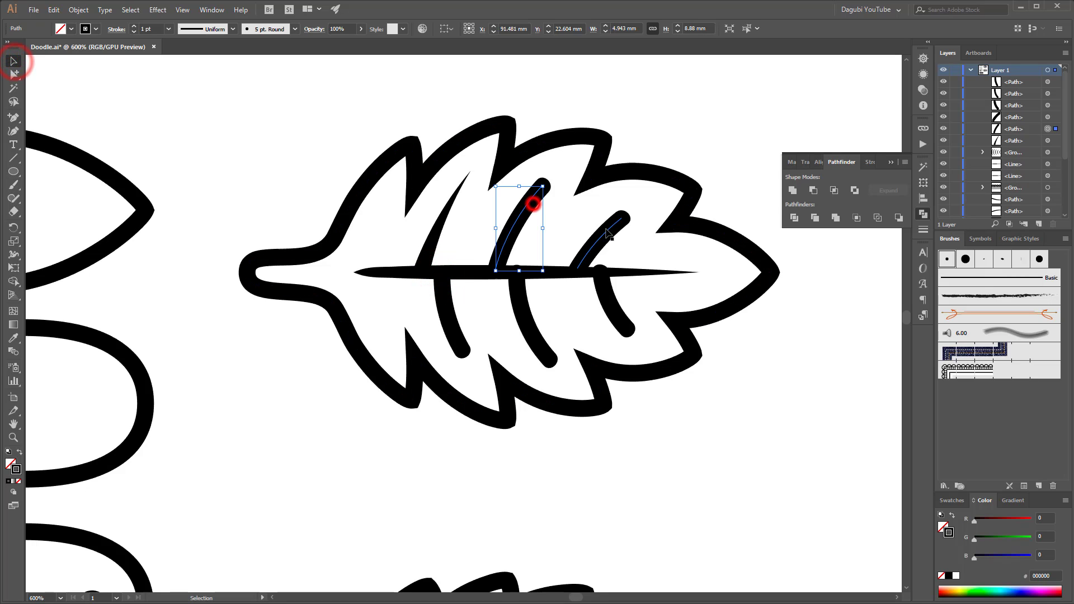
shift+click(611, 229)
shift+click(609, 293)
shift+click(523, 292)
shift+click(451, 300)
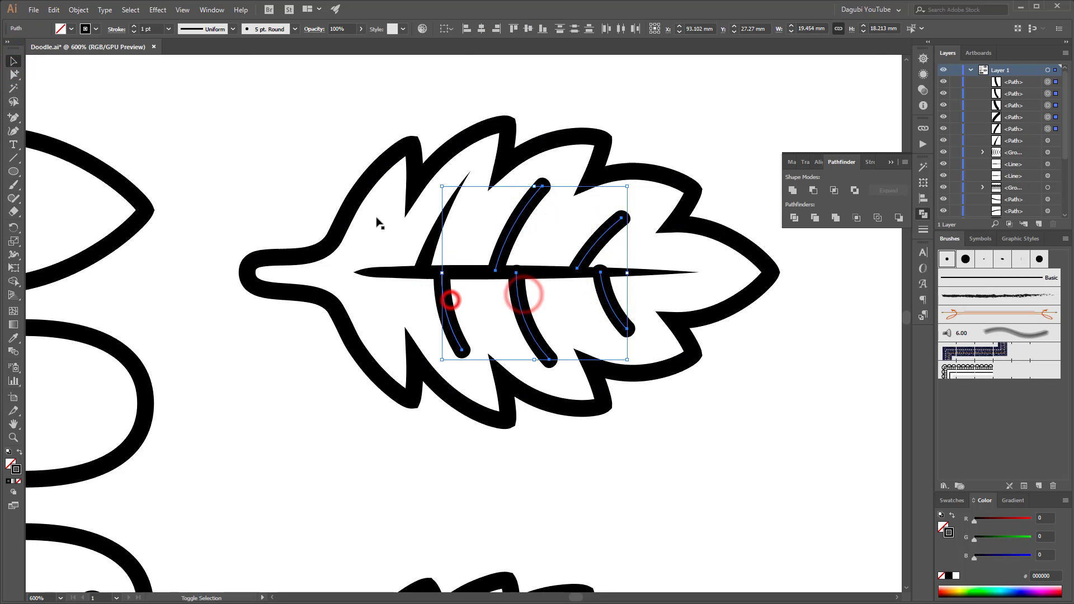
click(295, 29)
click(231, 87)
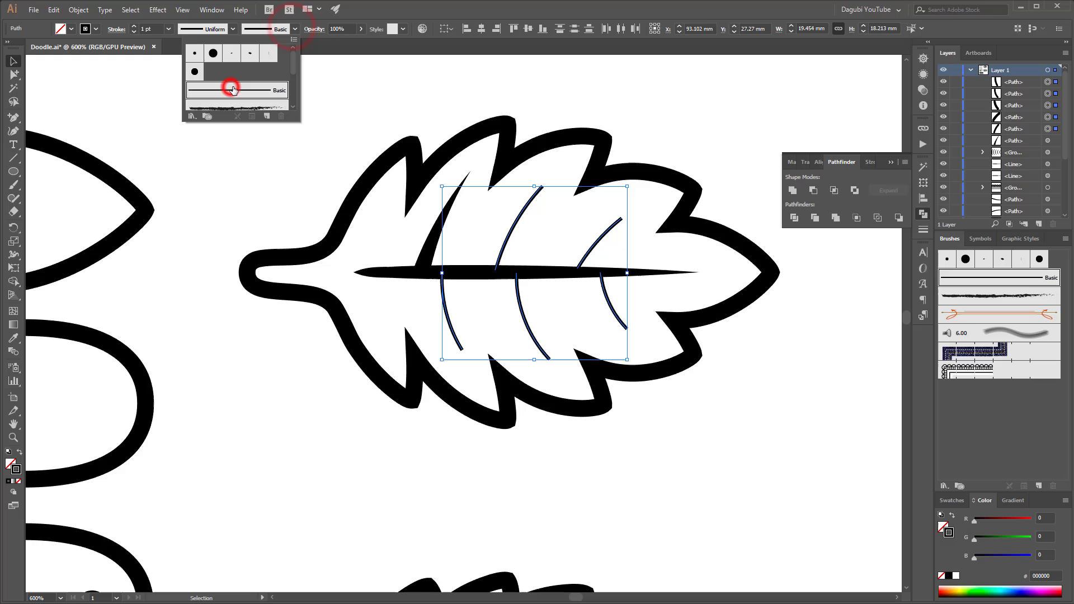
click(233, 29)
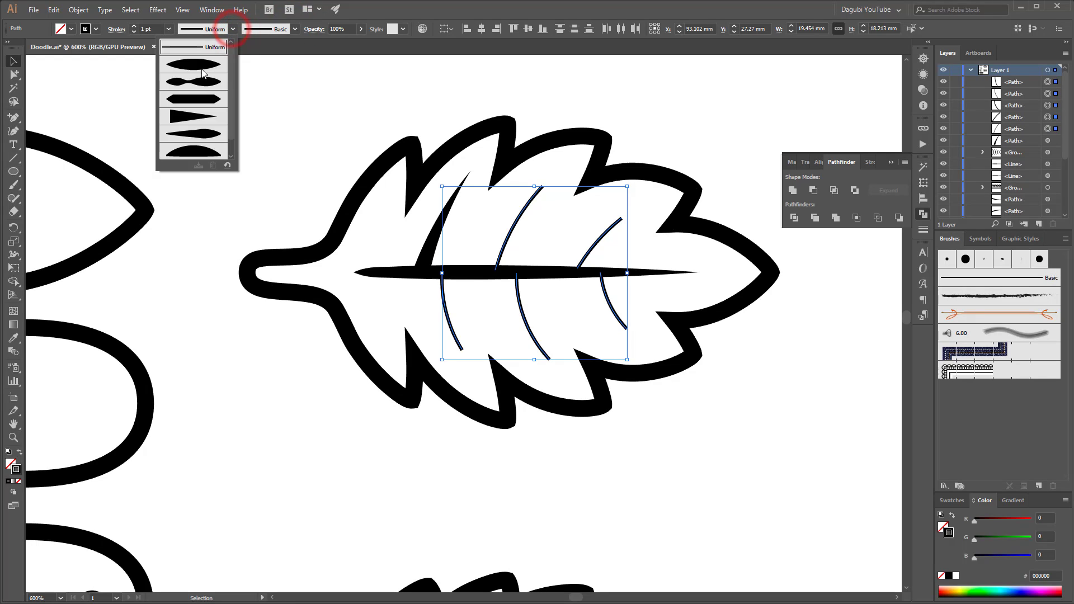
click(192, 115)
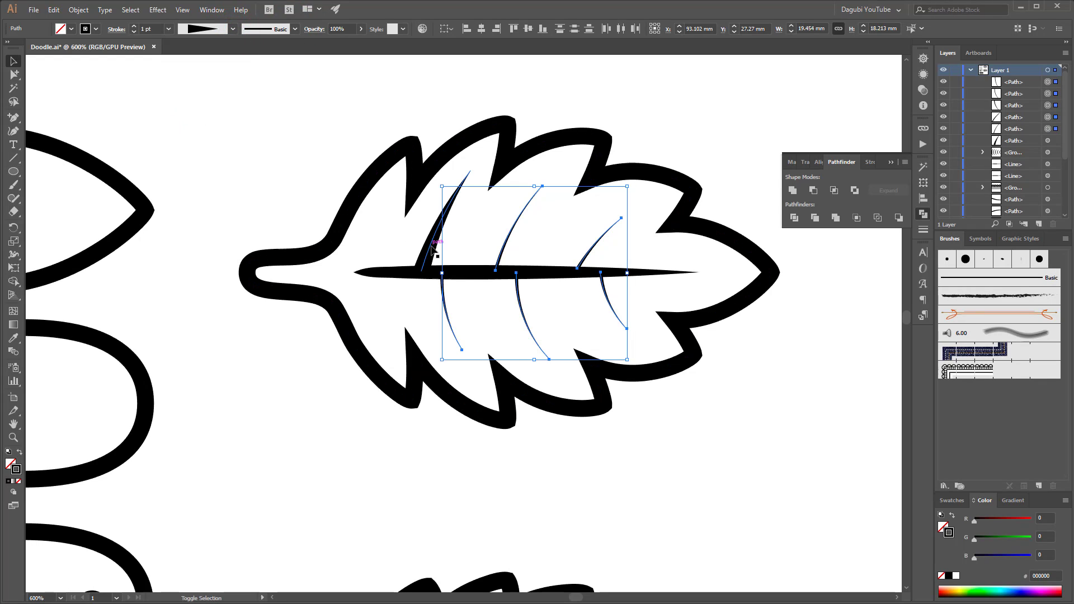
Add the first vein to the selection and set all veins' stroke weight to 5 pt.
shift+click(430, 247)
click(168, 29)
click(184, 114)
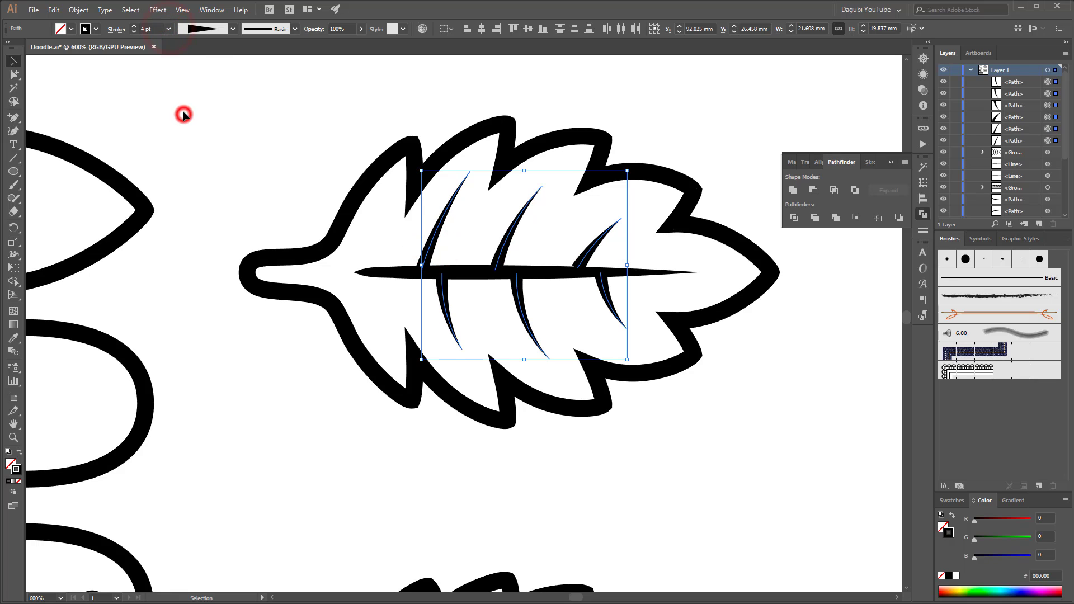
click(133, 26)
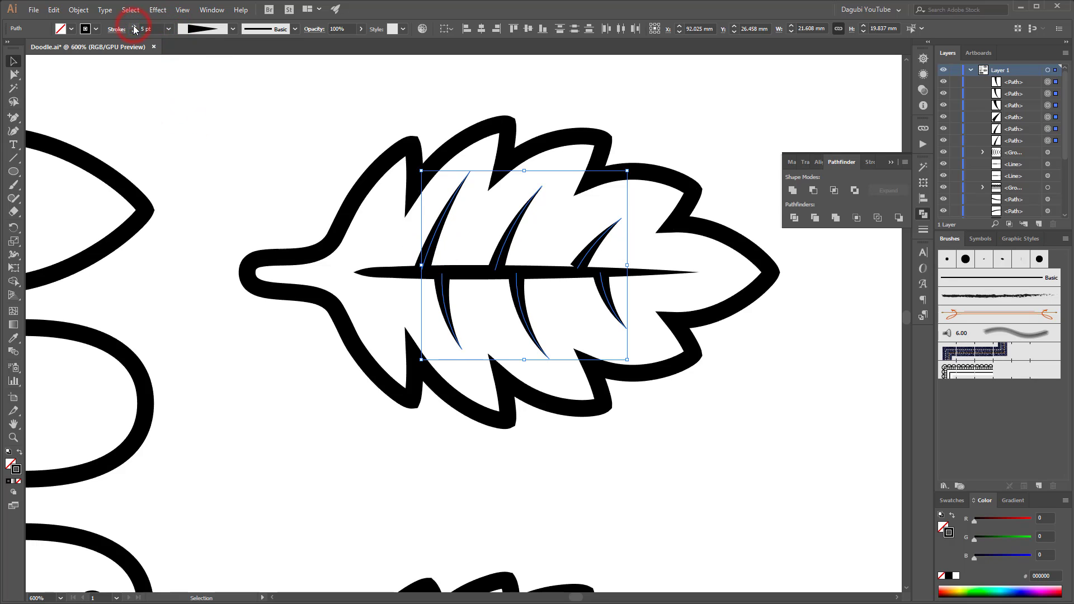
Move the third upper vein's base anchor onto the midrib, then fit the whole artboard in view.
click(11, 76)
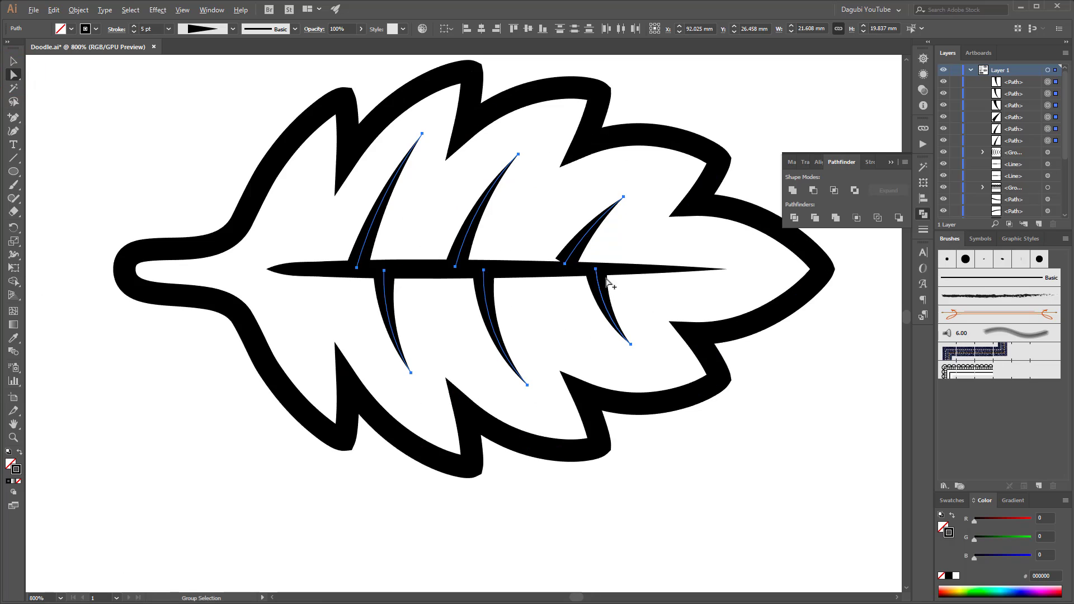
scroll(612, 281, up, 1)
click(793, 106)
drag(565, 263, 573, 234)
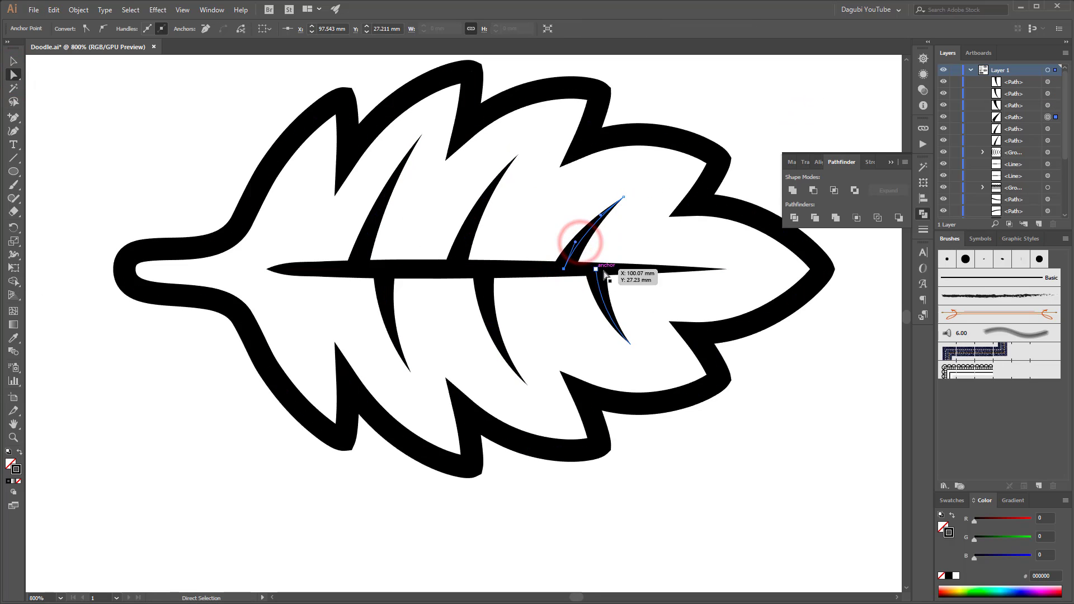
click(860, 75)
key(ctrl+0)
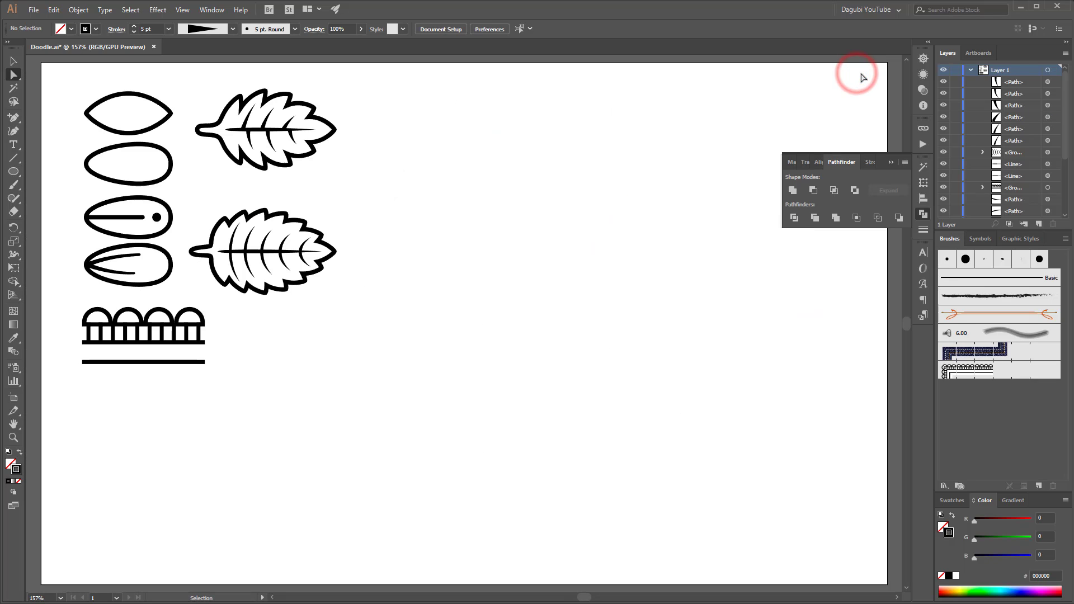
click(892, 162)
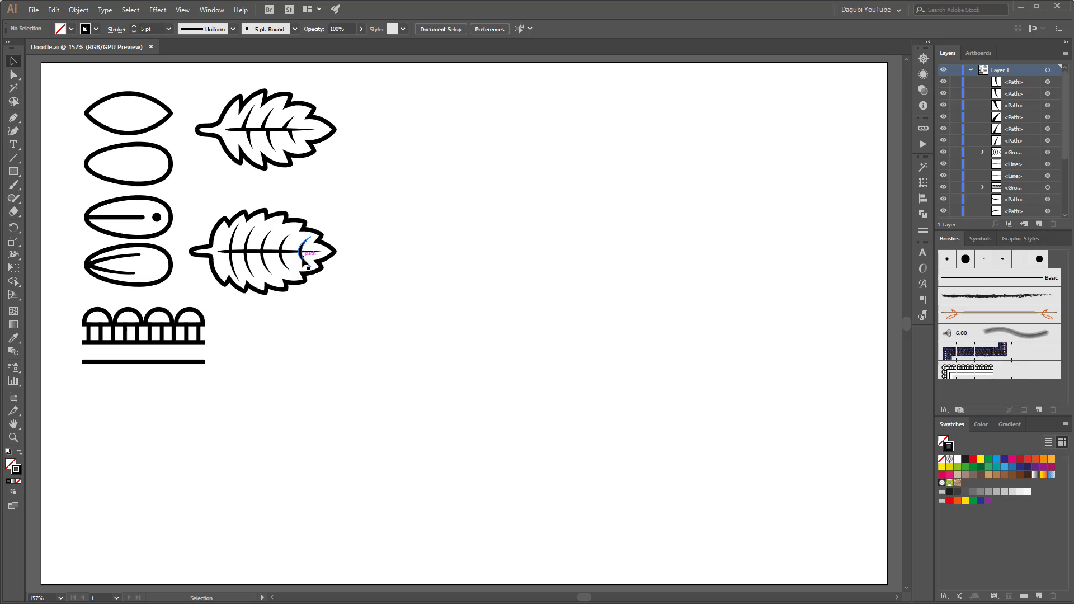
Select one curved vein of the lower leaf and stretch it taller with Free Transform.
click(302, 258)
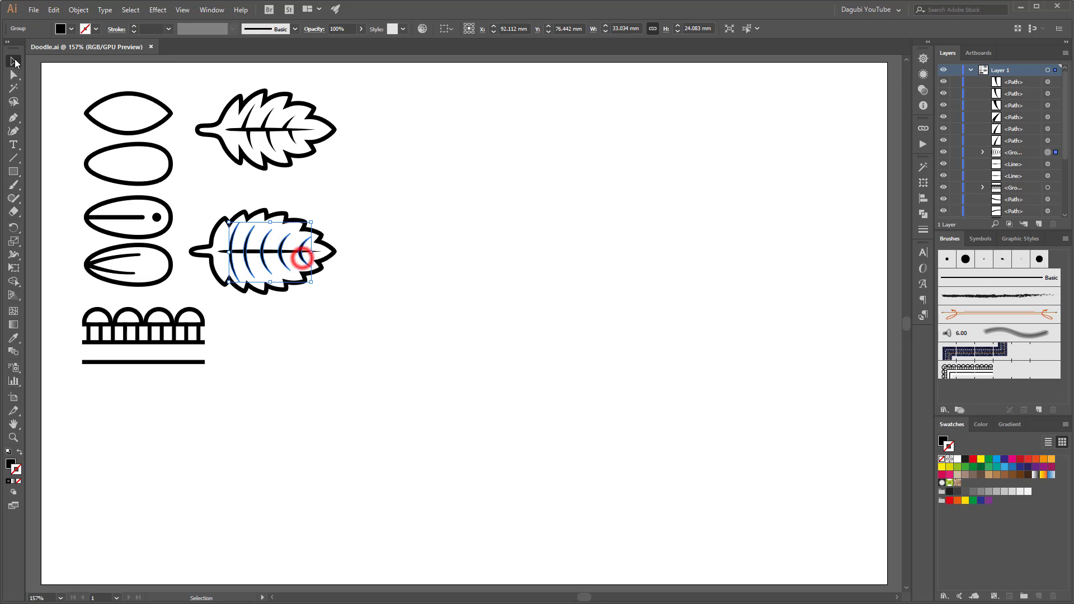
drag(14, 74, 56, 84)
click(476, 345)
click(301, 253)
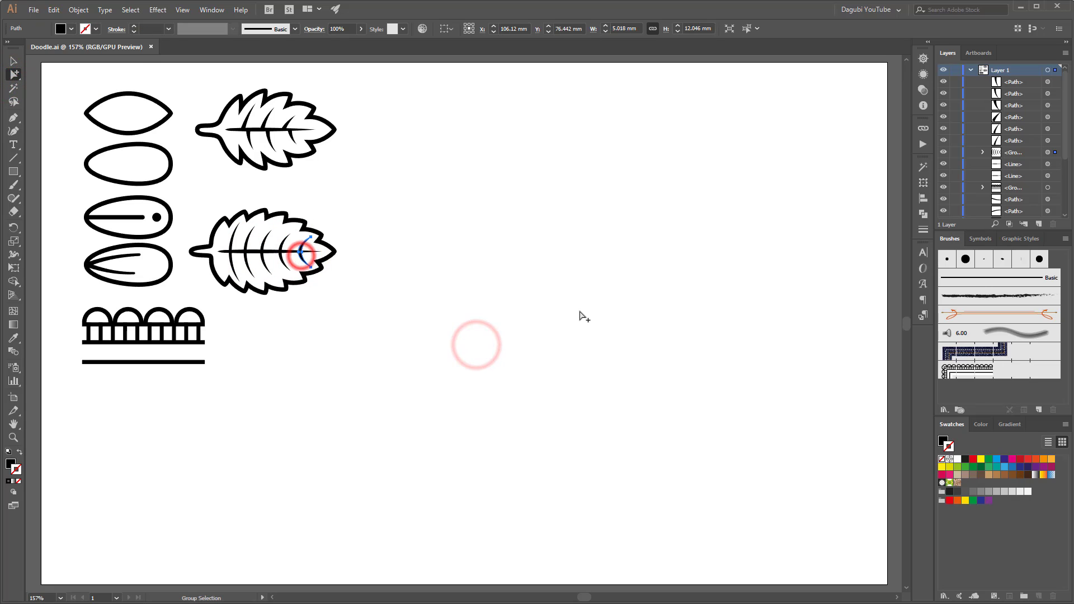
scroll(239, 231, up, 5)
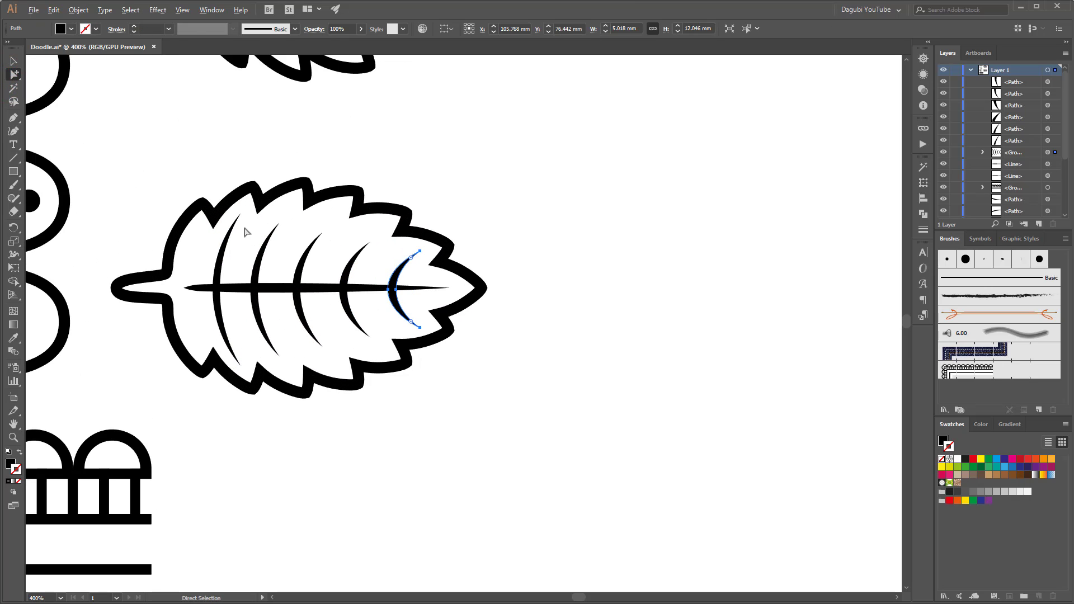
key(e)
drag(265, 222, 265, 218)
Widen another lower-leaf vein toward the midrib and stretch it taller toward the edge.
key(a)
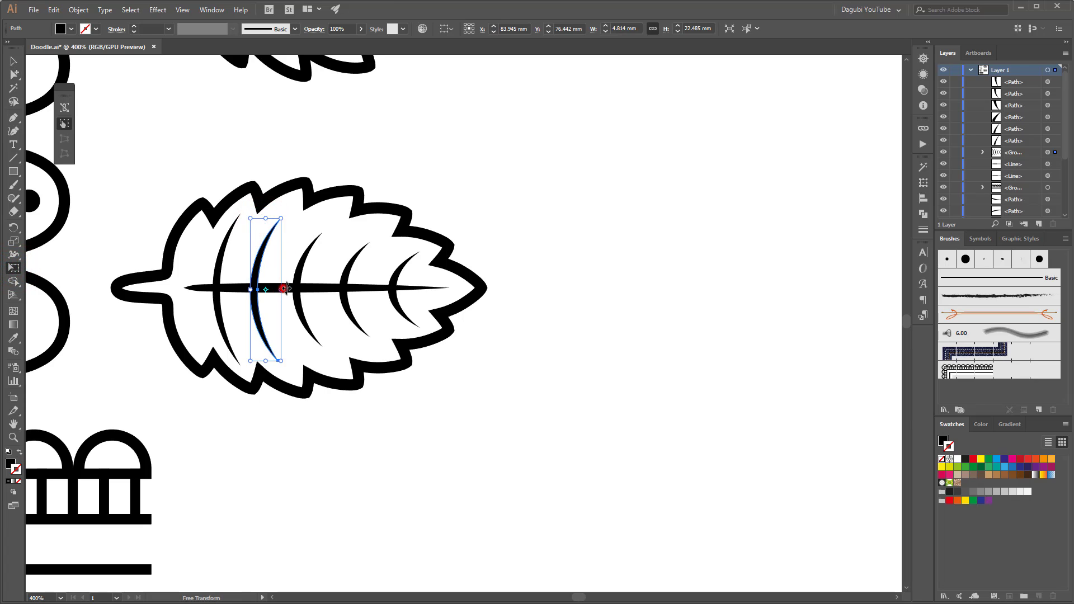
drag(283, 289, 284, 289)
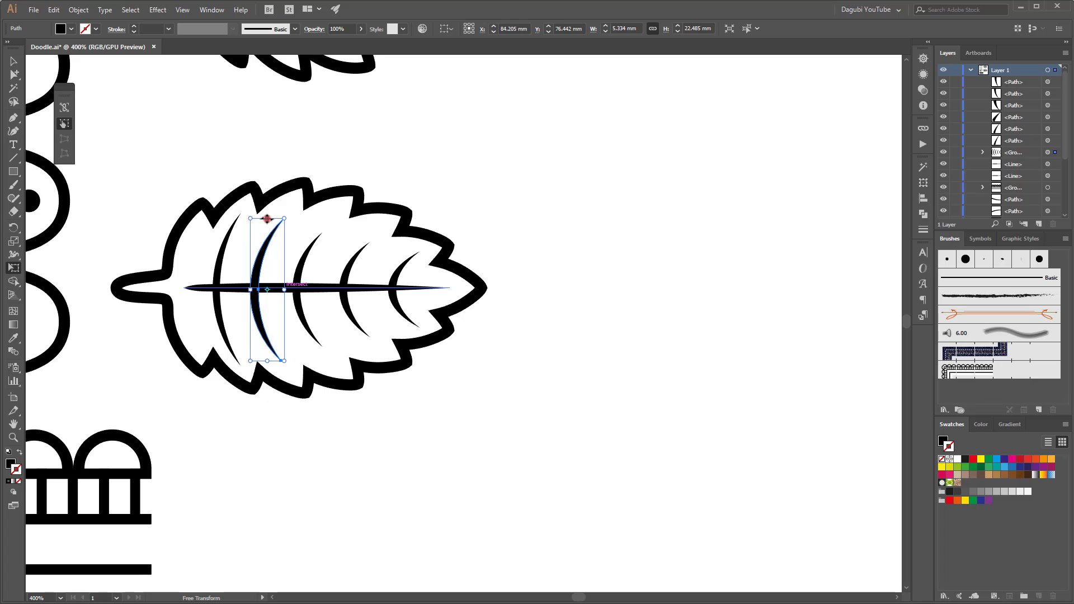
drag(267, 219, 270, 209)
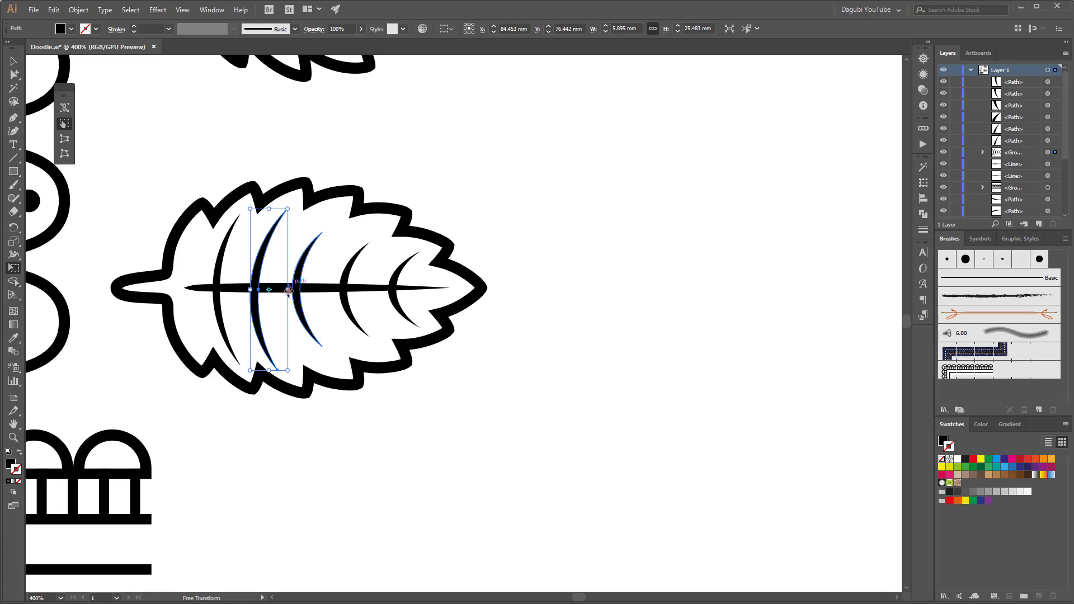
drag(284, 289, 289, 289)
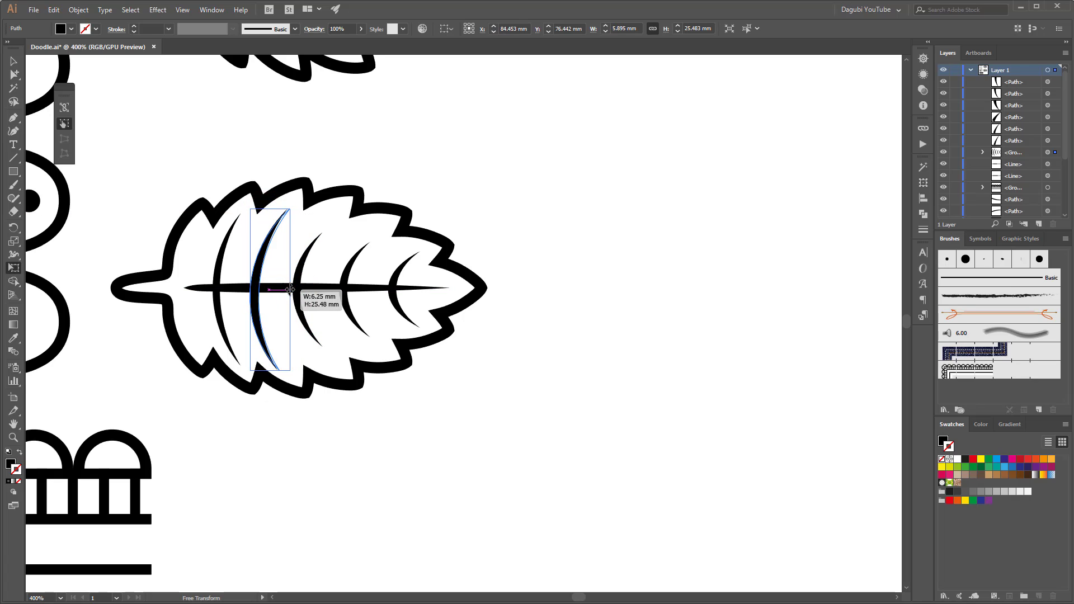
click(643, 347)
Stretch the lower leaf's middle vein taller and wider.
click(299, 274)
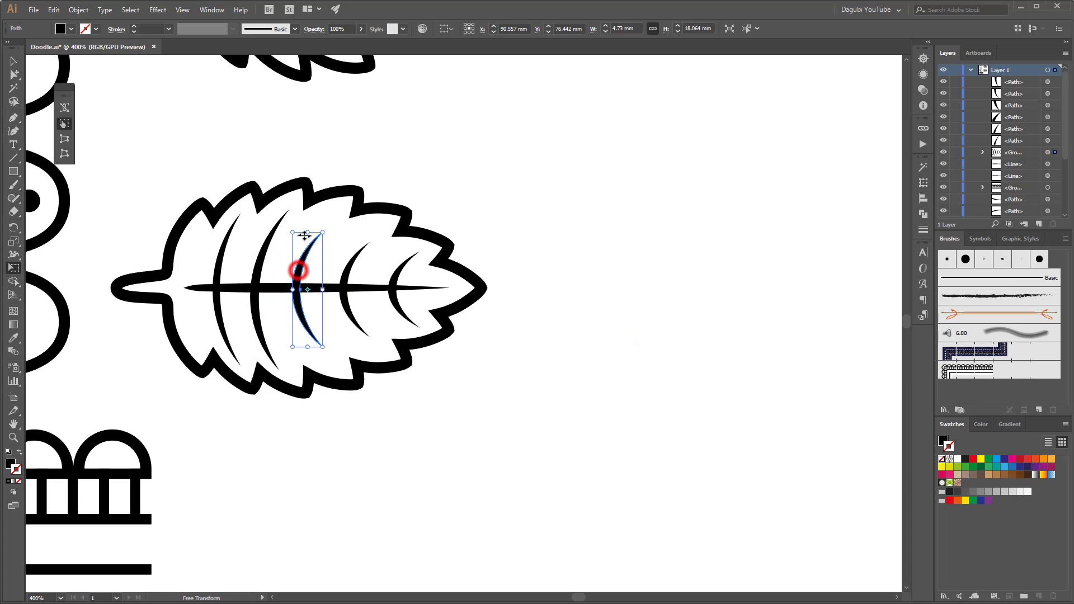
drag(308, 231, 308, 225)
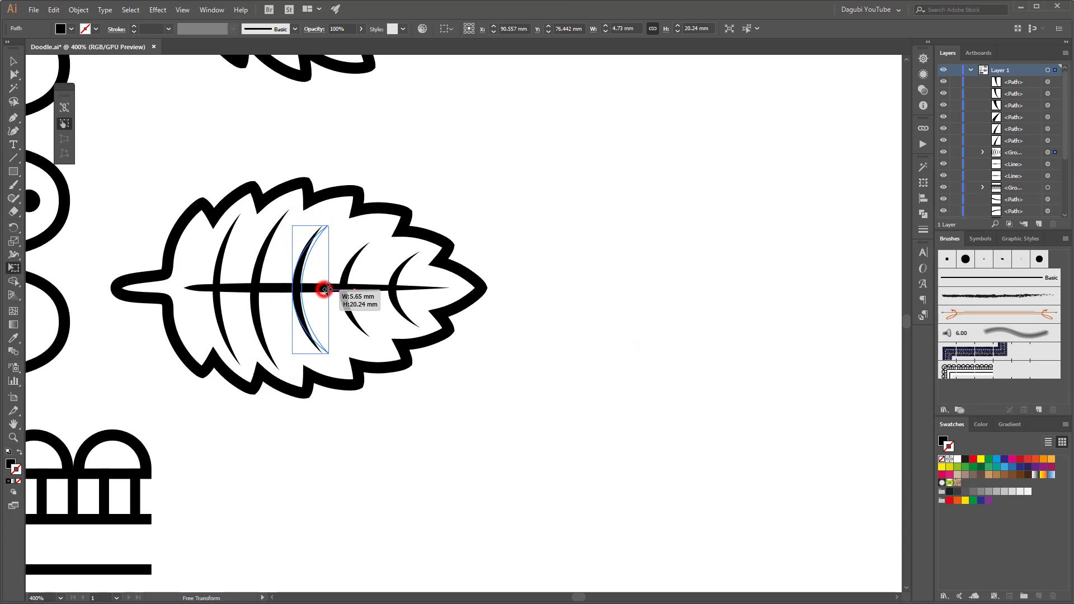
drag(323, 288, 328, 290)
click(677, 327)
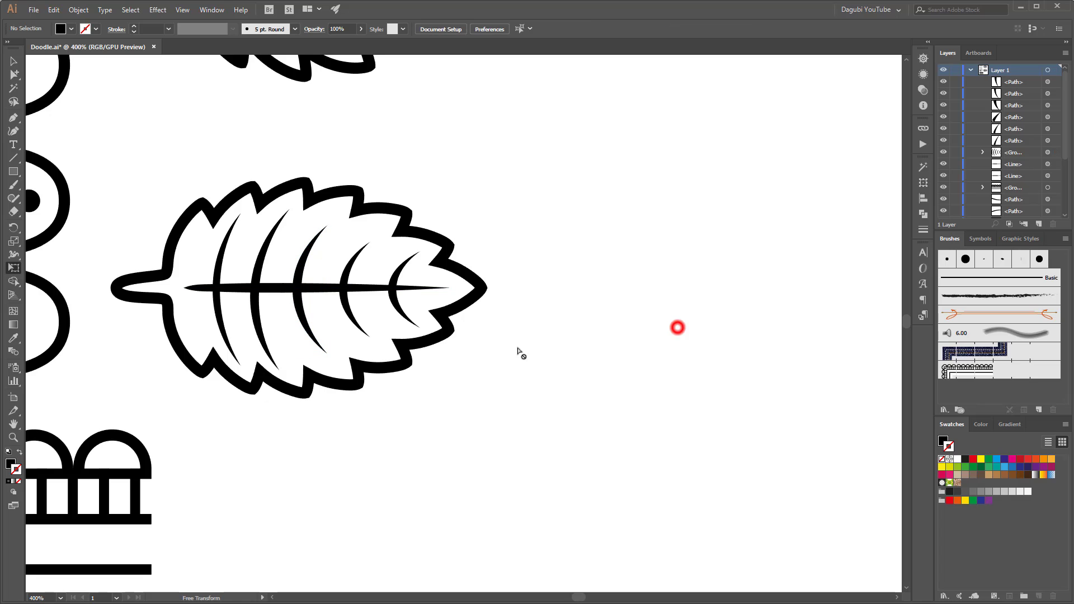
scroll(537, 364, down, 3)
scroll(585, 350, down, 2)
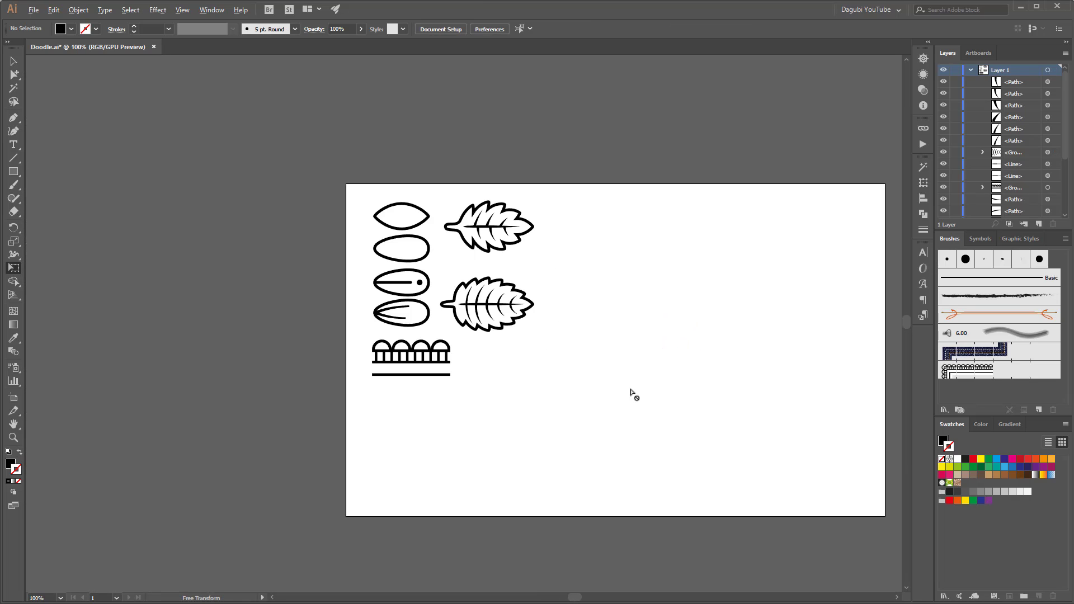
scroll(633, 391, up, 1)
key(ctrl+0)
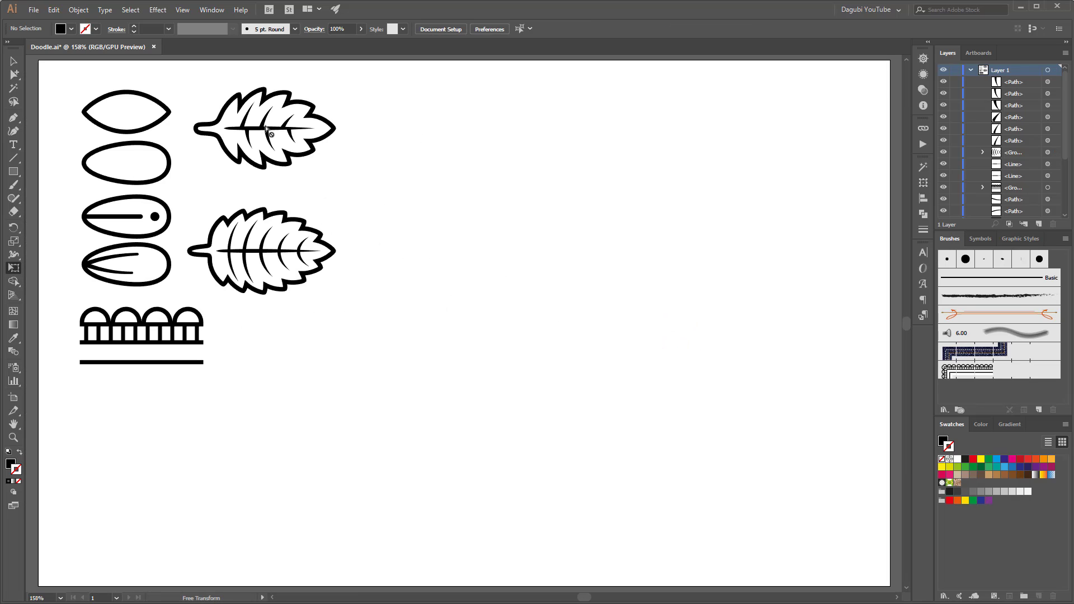
click(132, 96)
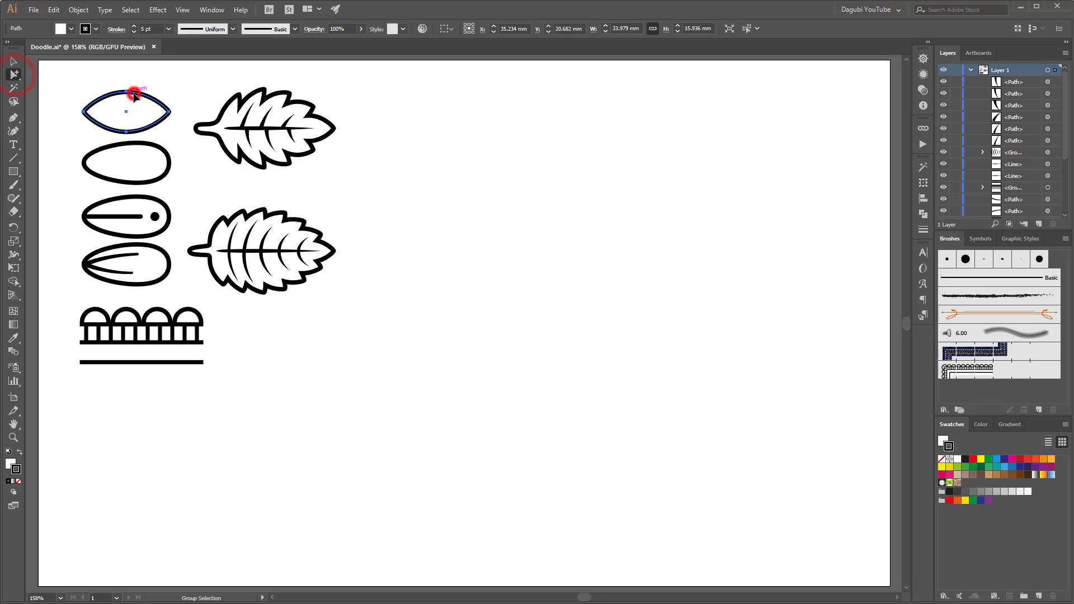
click(168, 160)
click(166, 220)
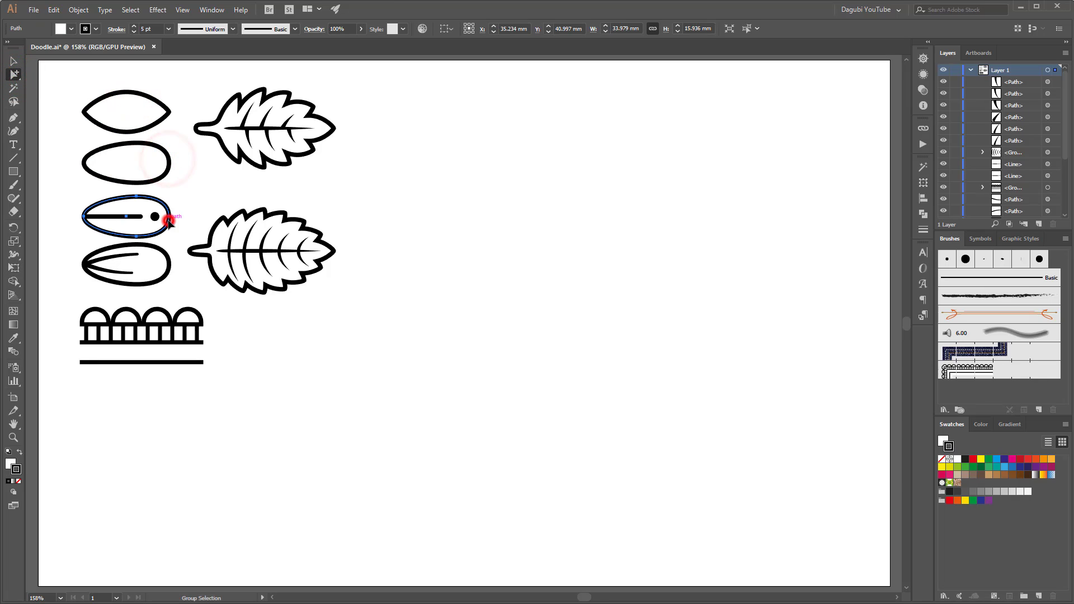
click(168, 270)
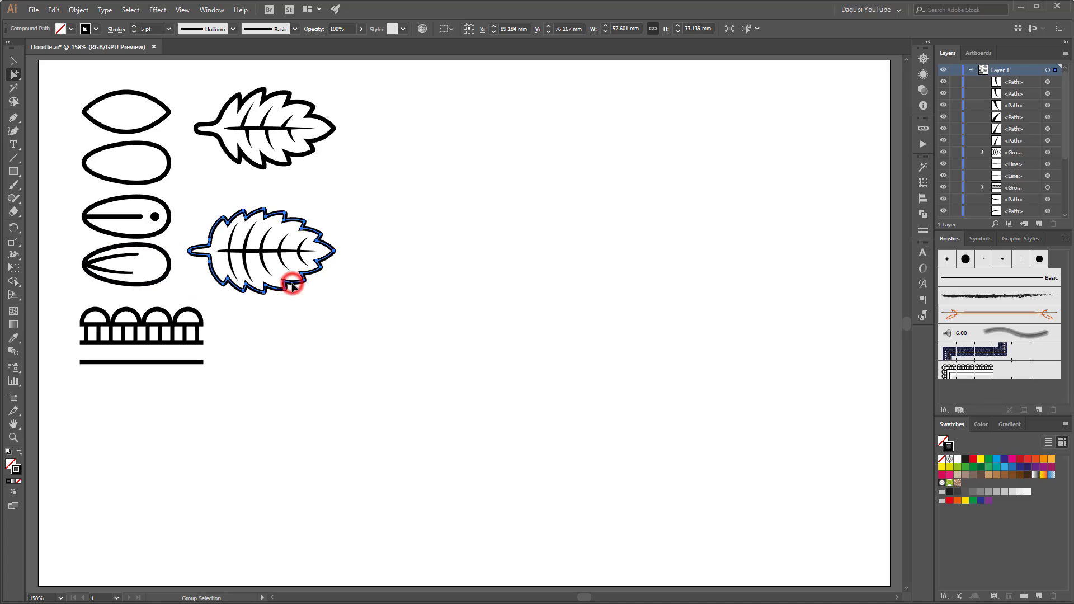
click(297, 155)
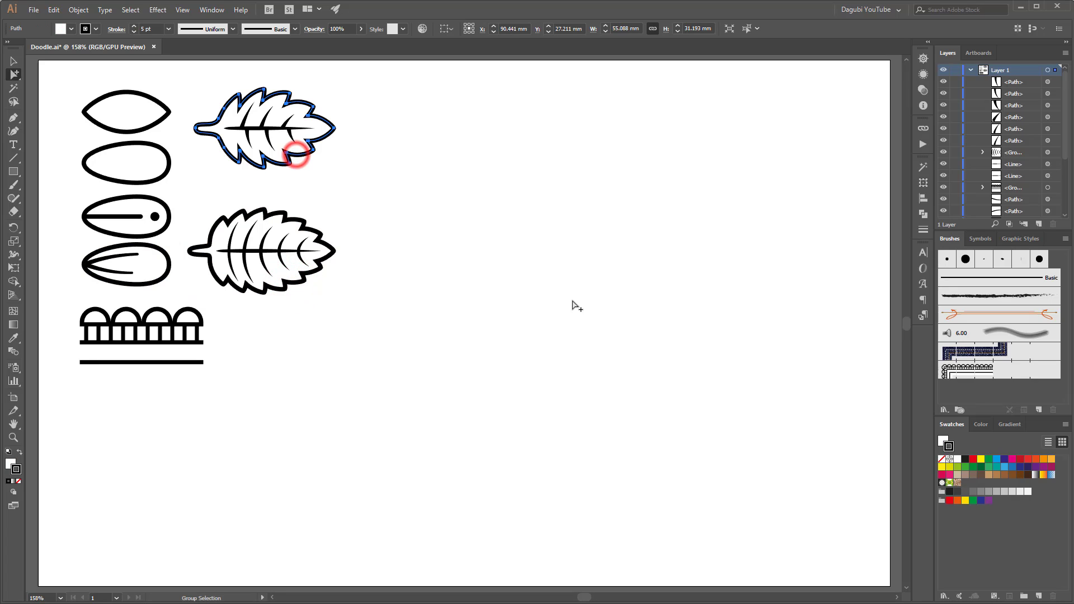
click(305, 275)
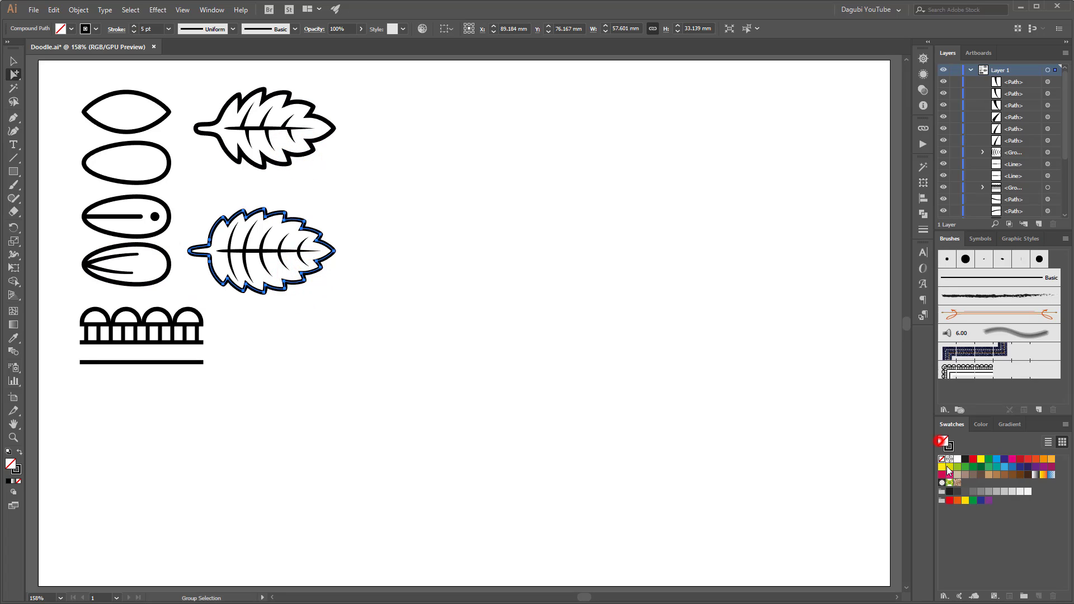
click(802, 462)
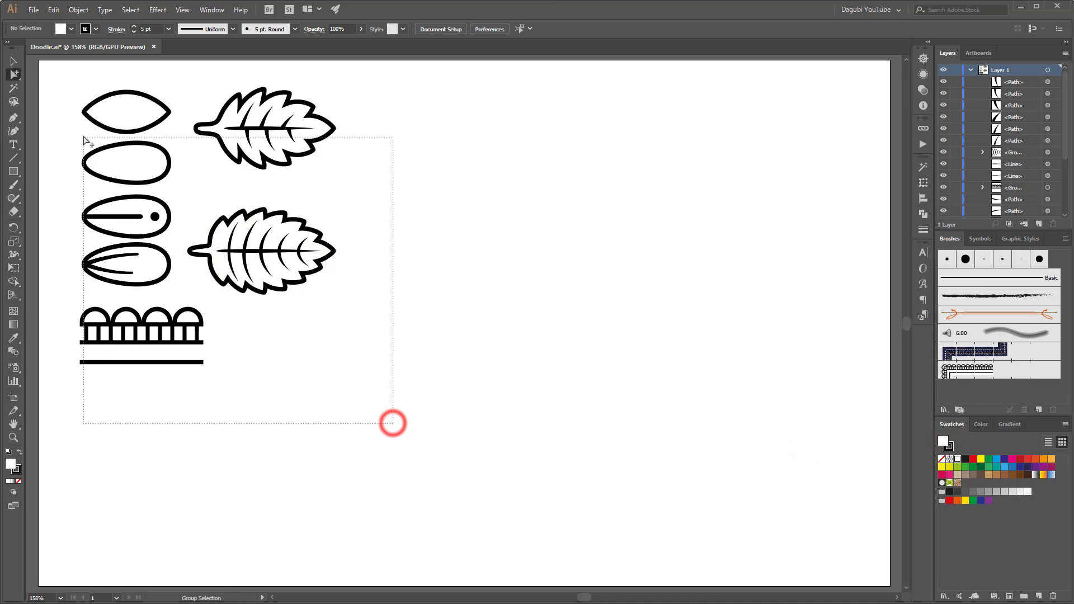
Apply Expand Appearance and Outline Stroke to all the doodle artwork, then check the top leaf.
drag(393, 426, 67, 81)
click(78, 10)
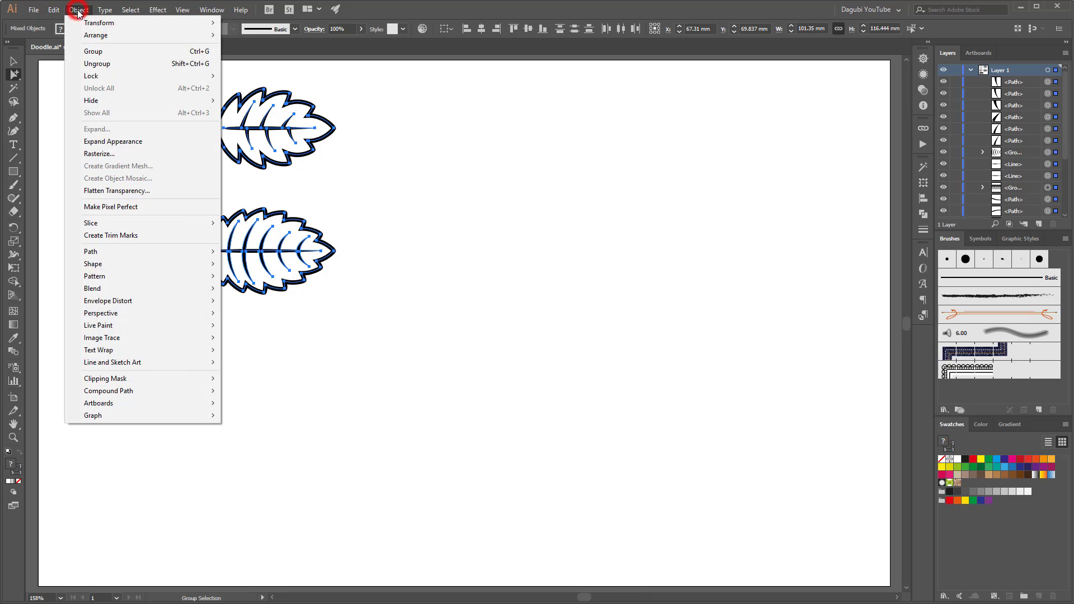
click(96, 143)
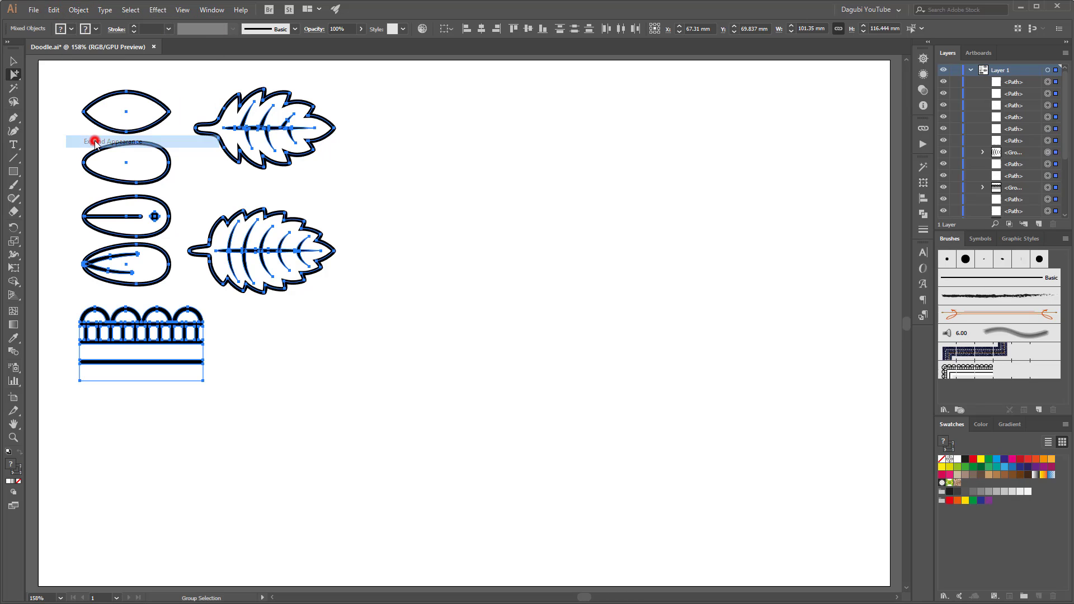
click(81, 10)
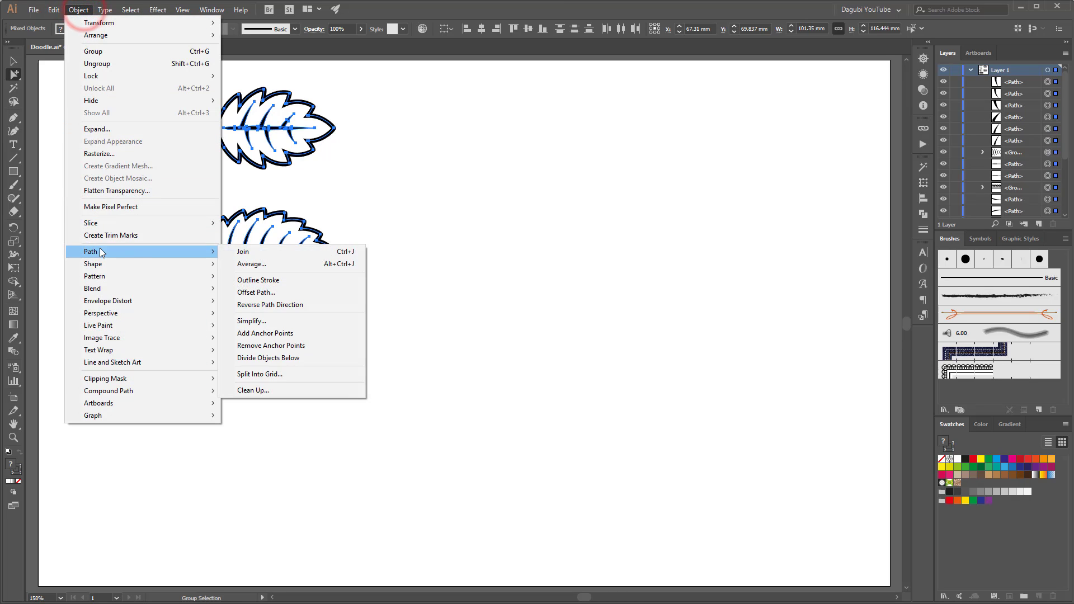
click(274, 280)
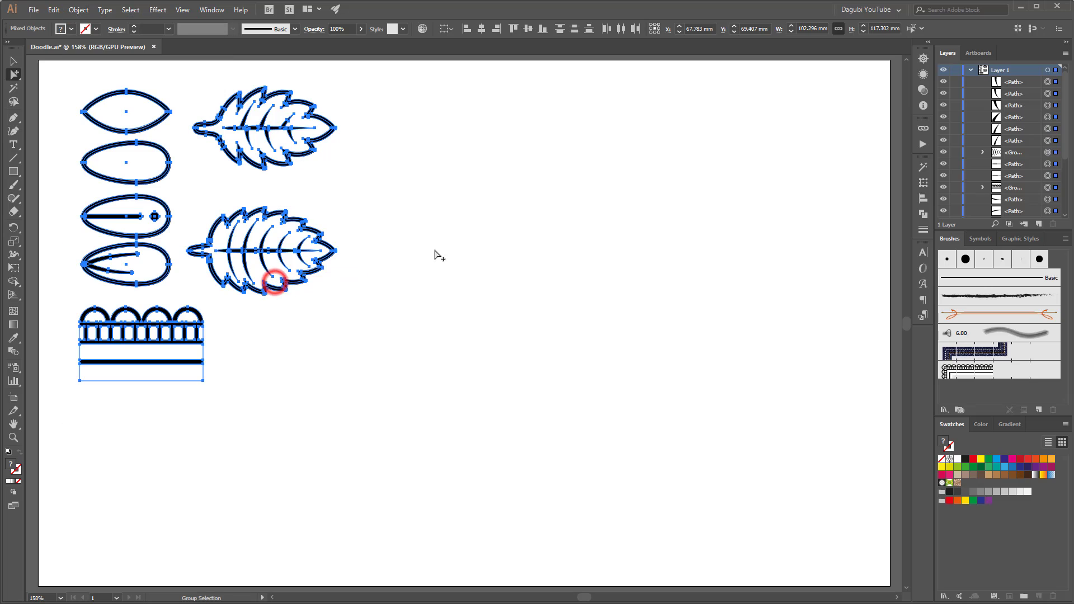
click(450, 226)
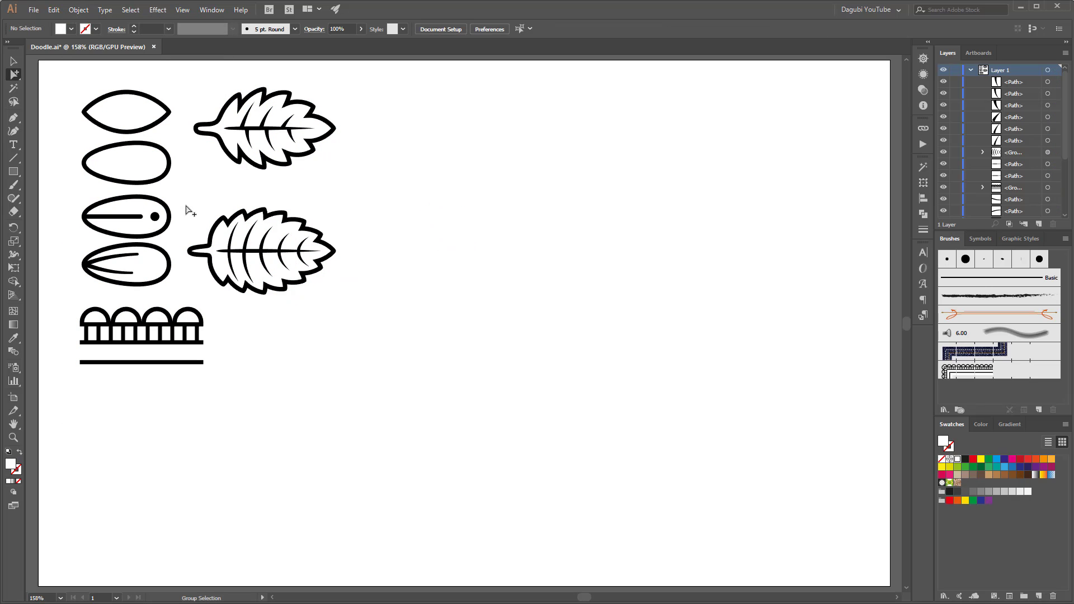
click(125, 107)
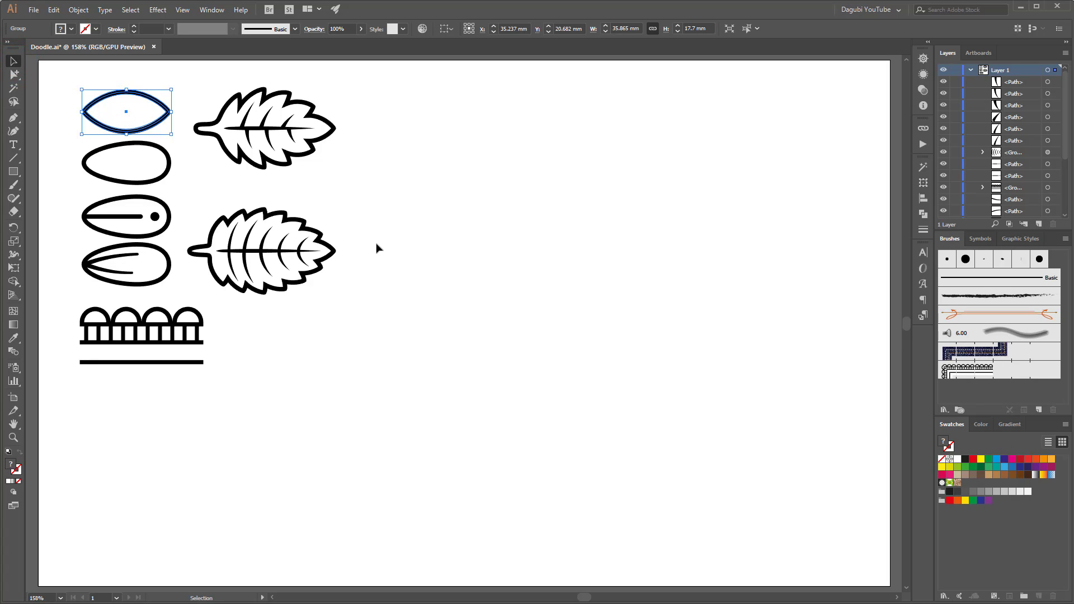
Scale the four petal shapes down from a corner handle.
drag(67, 83, 180, 292)
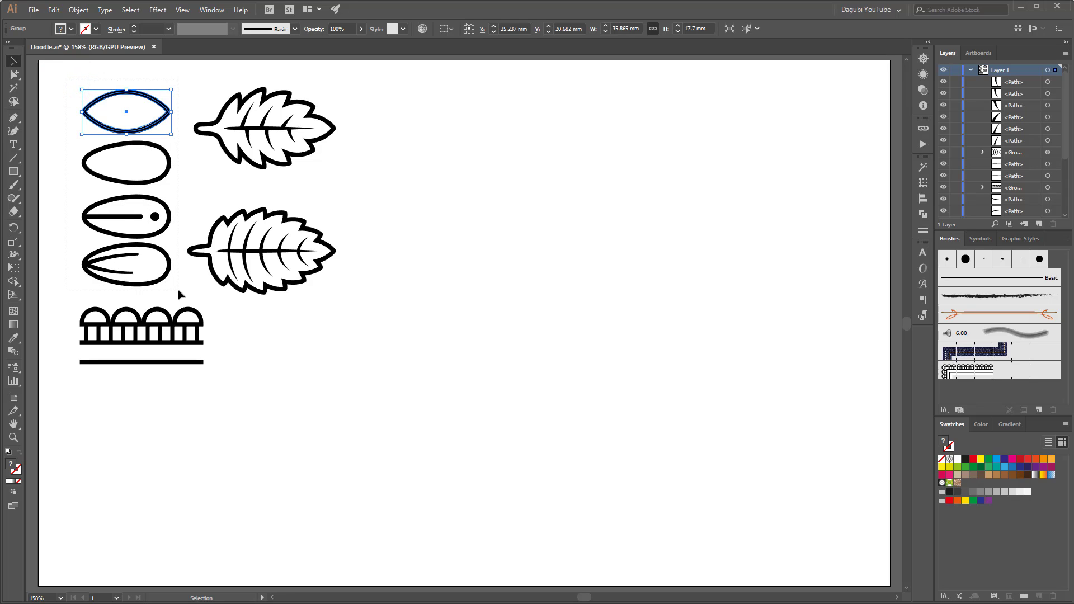
drag(85, 290, 116, 194)
click(93, 222)
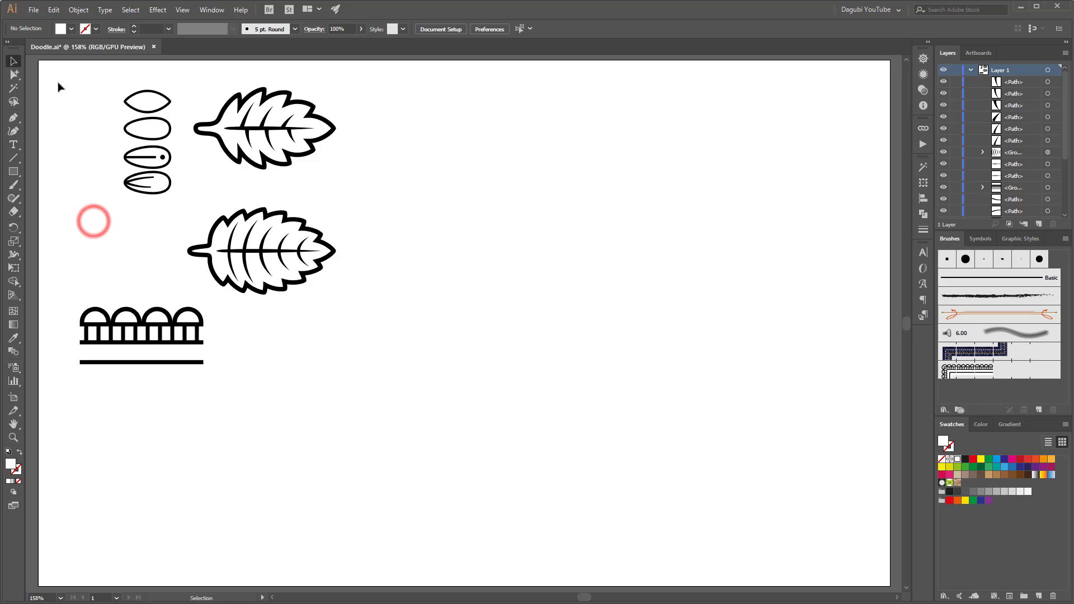
Move all the sample artwork to the right side of the artboard.
drag(56, 79, 414, 442)
drag(303, 282, 835, 384)
click(559, 144)
drag(631, 146, 718, 213)
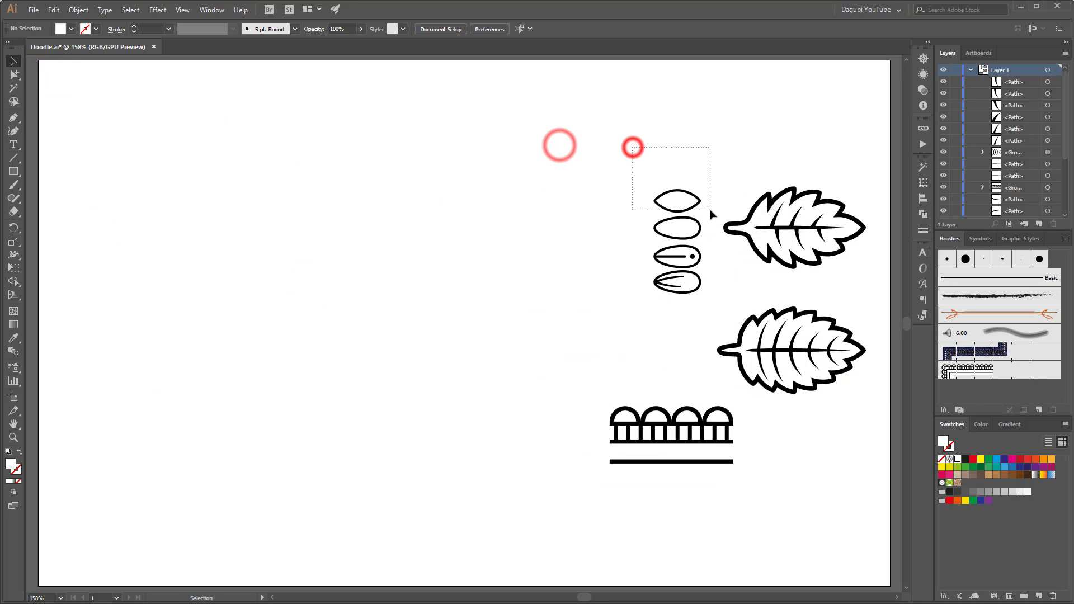
Save the top petal as an art brush with Tints colourization.
click(1039, 411)
click(782, 348)
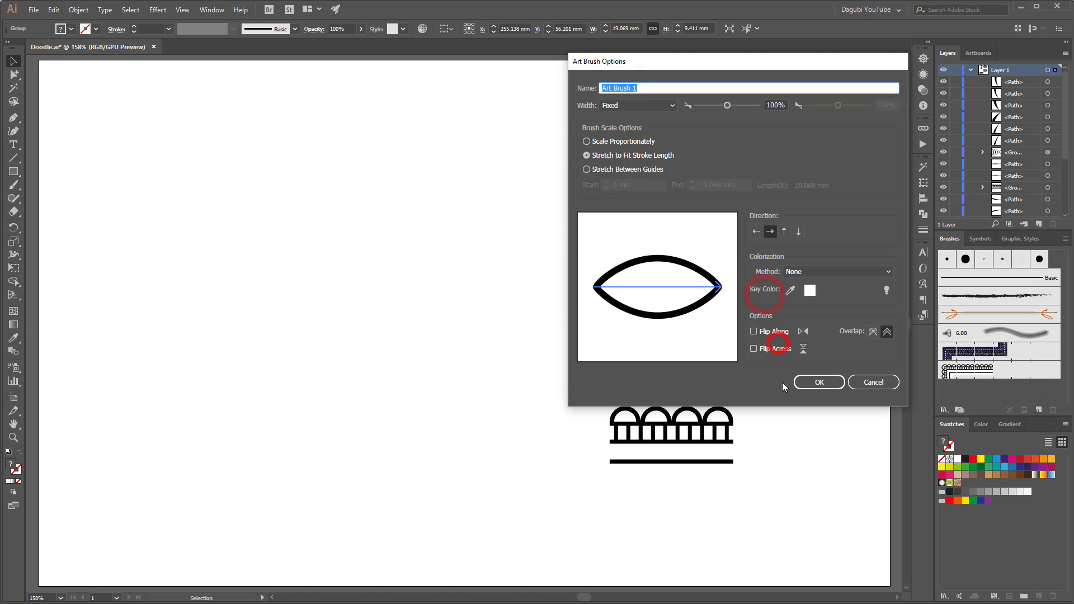
click(838, 272)
click(834, 294)
click(820, 382)
click(643, 222)
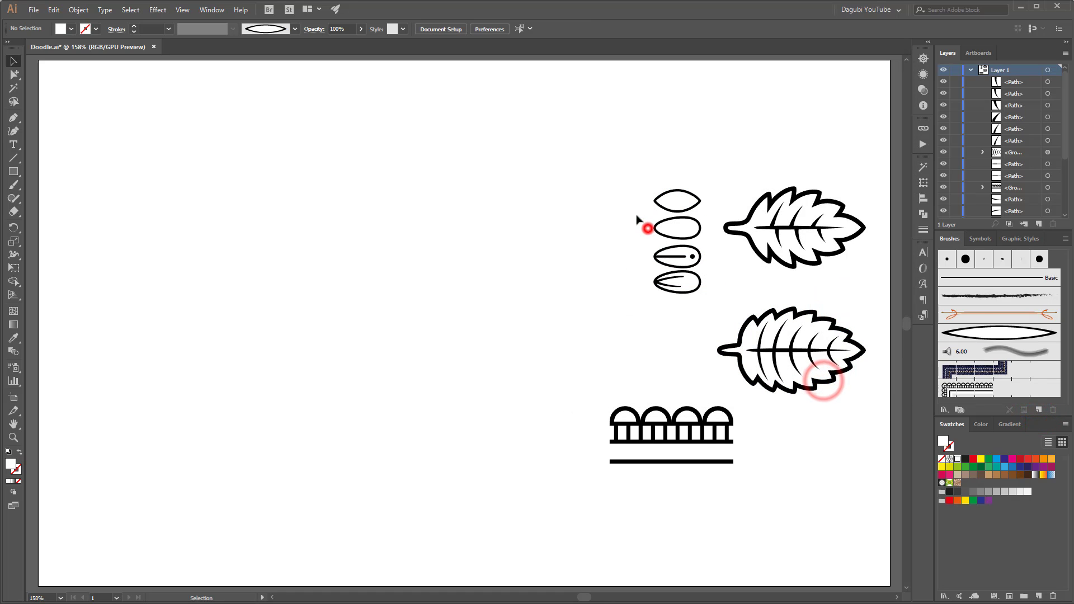
Make the second petal into a Tints art brush.
drag(647, 224, 680, 240)
click(1036, 410)
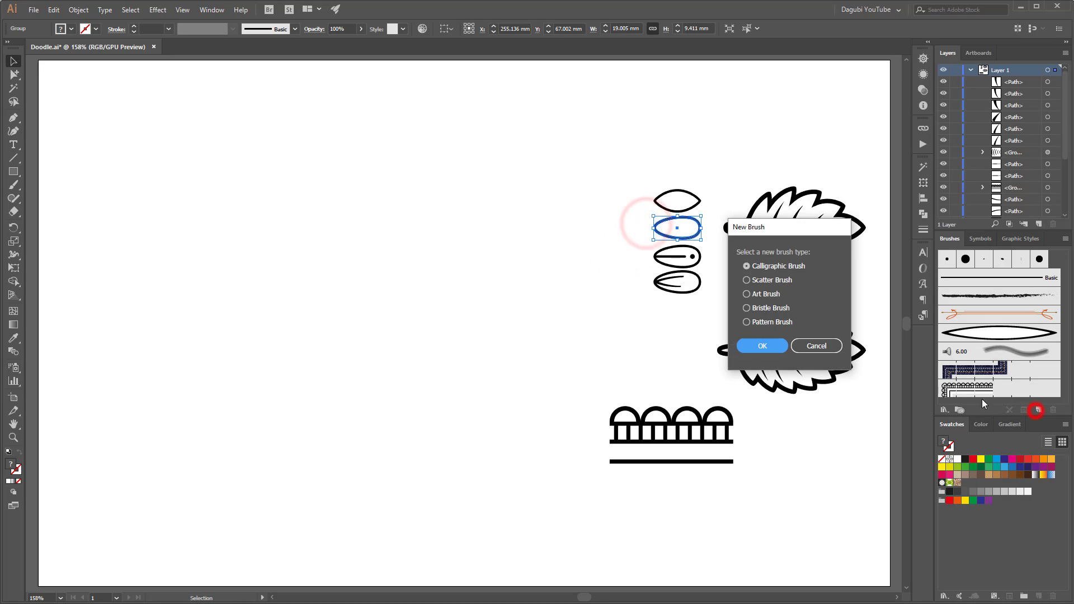
click(771, 346)
click(806, 272)
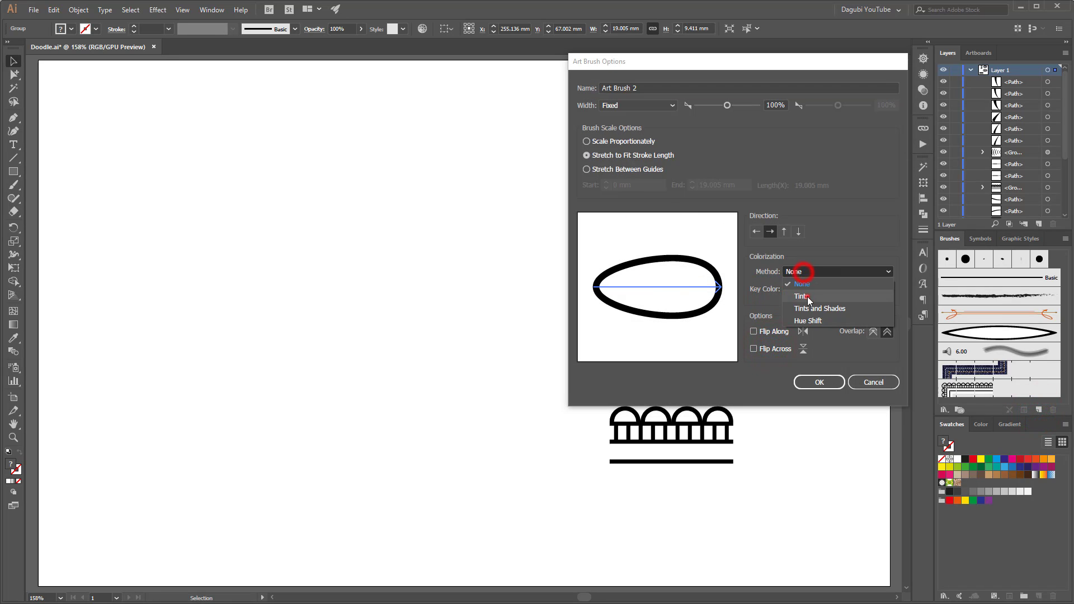
click(820, 382)
click(639, 250)
Turn the third, dotted petal into a Tints art brush.
drag(639, 250, 682, 257)
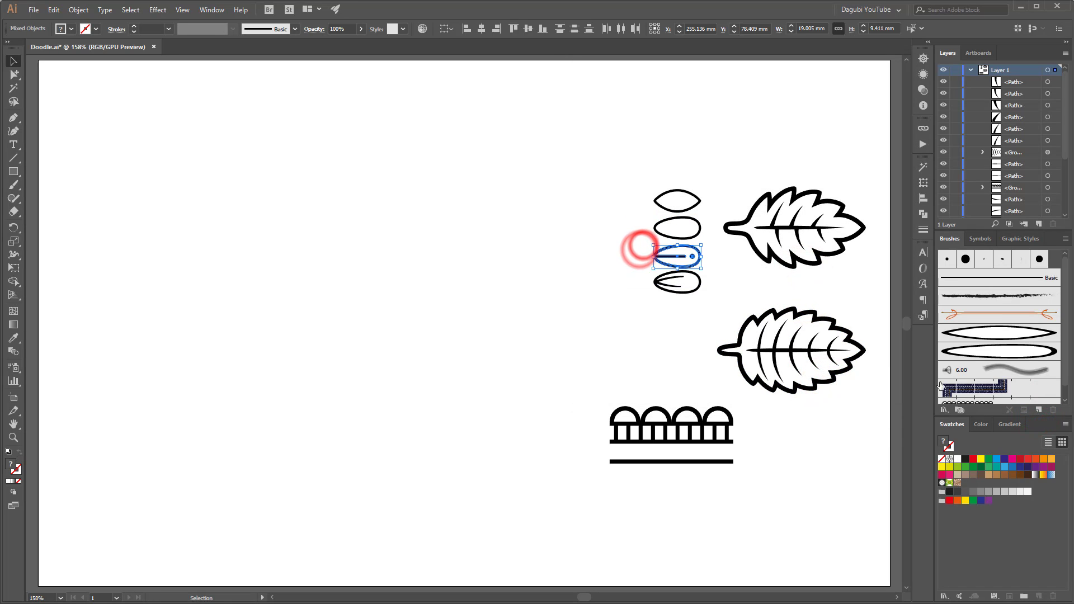
click(1036, 411)
click(767, 295)
click(767, 345)
click(806, 272)
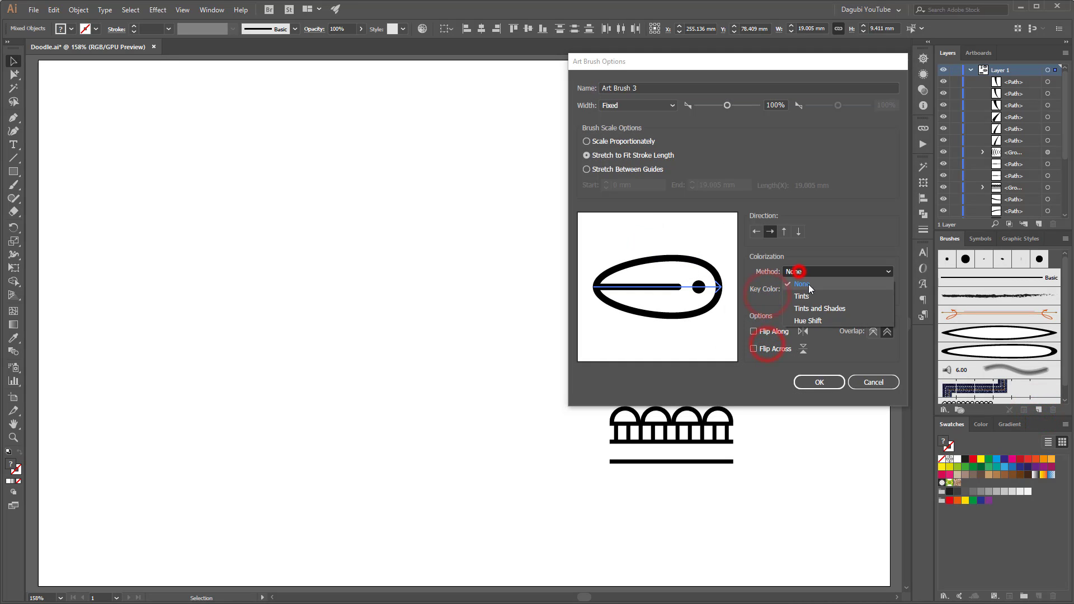
click(819, 382)
Create a Tints art brush from the fourth petal.
drag(646, 303, 706, 282)
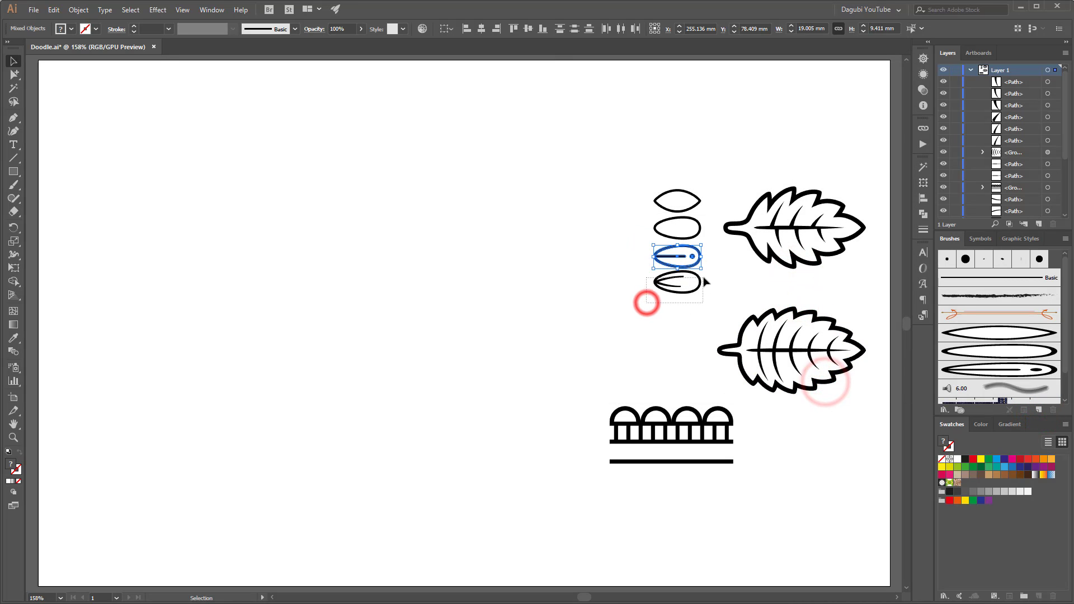
click(1039, 409)
click(746, 295)
click(764, 347)
click(806, 273)
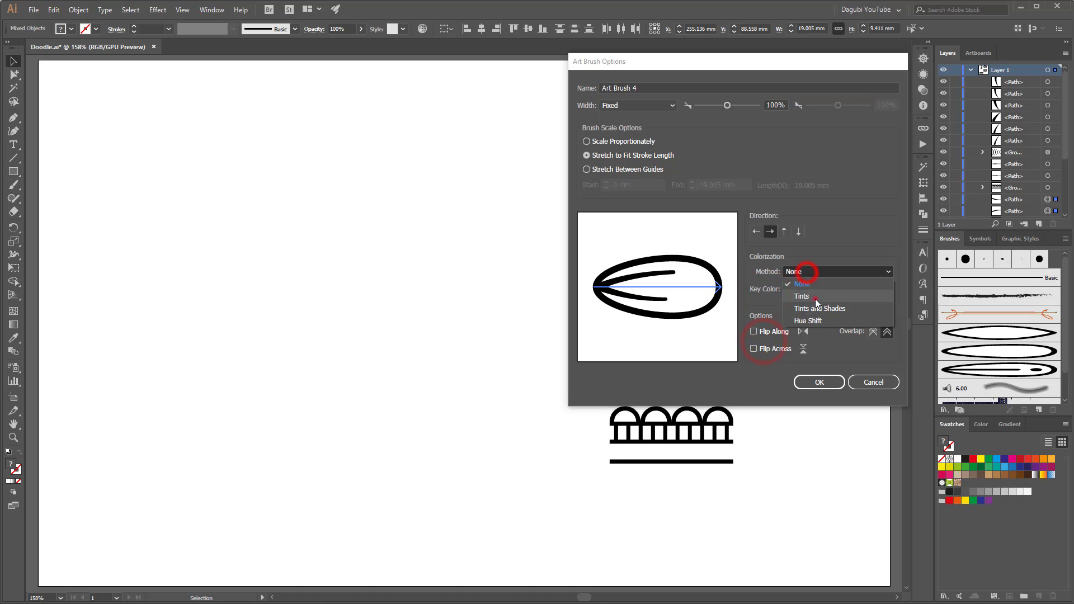
click(815, 299)
click(820, 382)
click(729, 170)
Make the top leaf a proportionally scaling art brush with Tints colourization.
drag(729, 170, 876, 275)
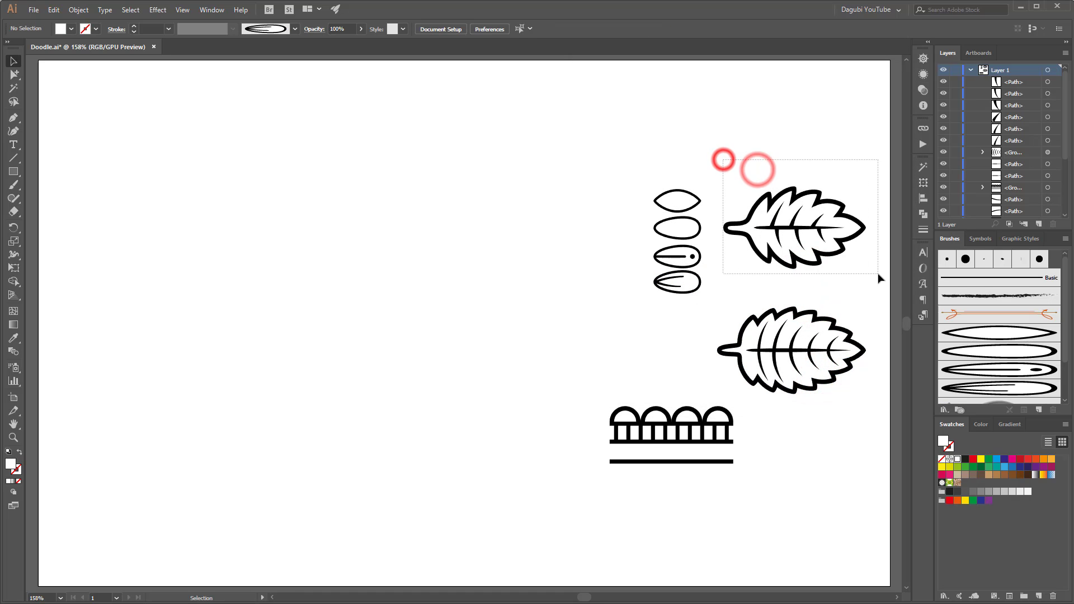
click(1039, 409)
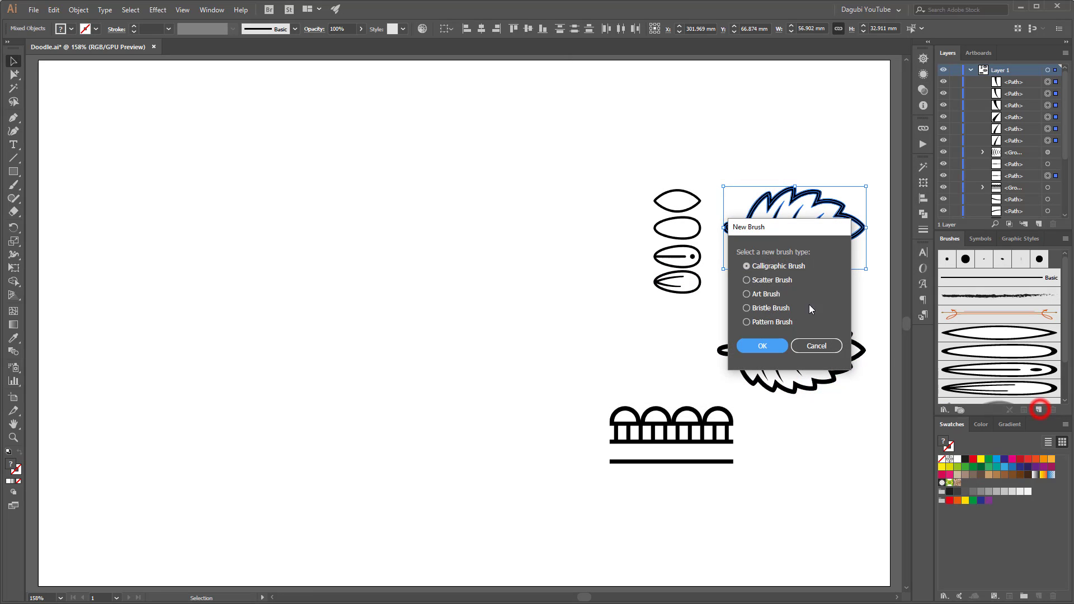
click(762, 346)
click(600, 141)
click(830, 271)
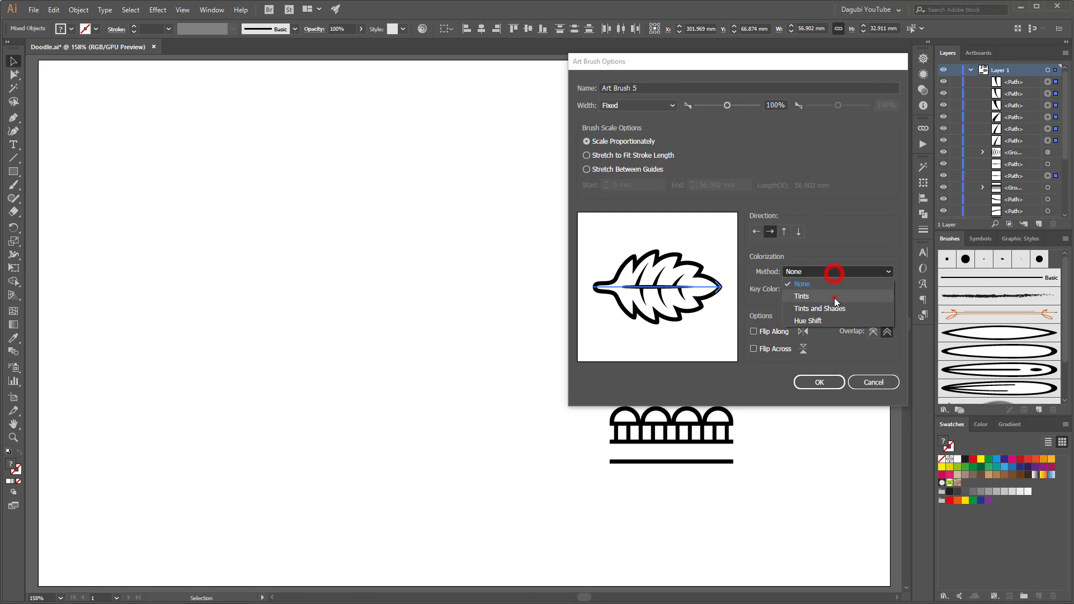
click(832, 291)
click(819, 382)
Make the lower leaf a proportional Tints art brush, then move all artwork back left.
drag(724, 298, 860, 387)
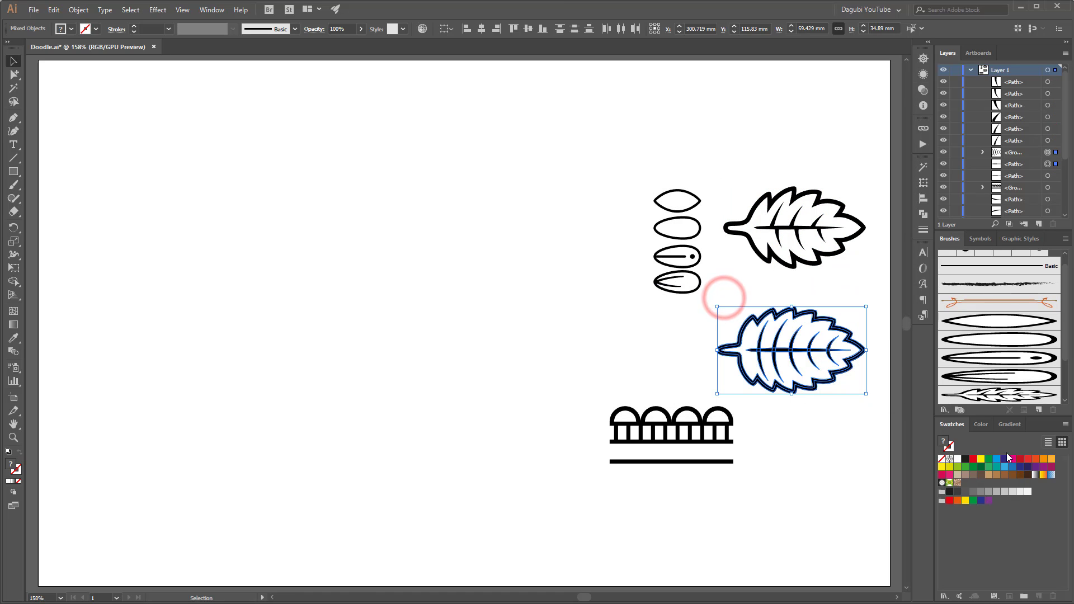
click(1040, 410)
click(768, 293)
click(770, 345)
click(587, 142)
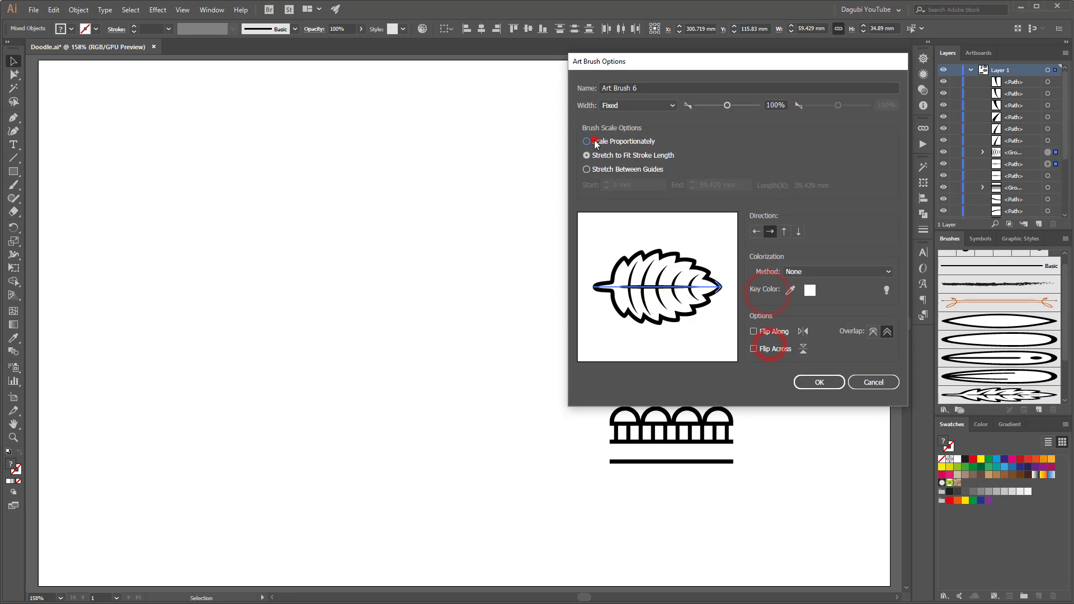
click(830, 271)
click(827, 383)
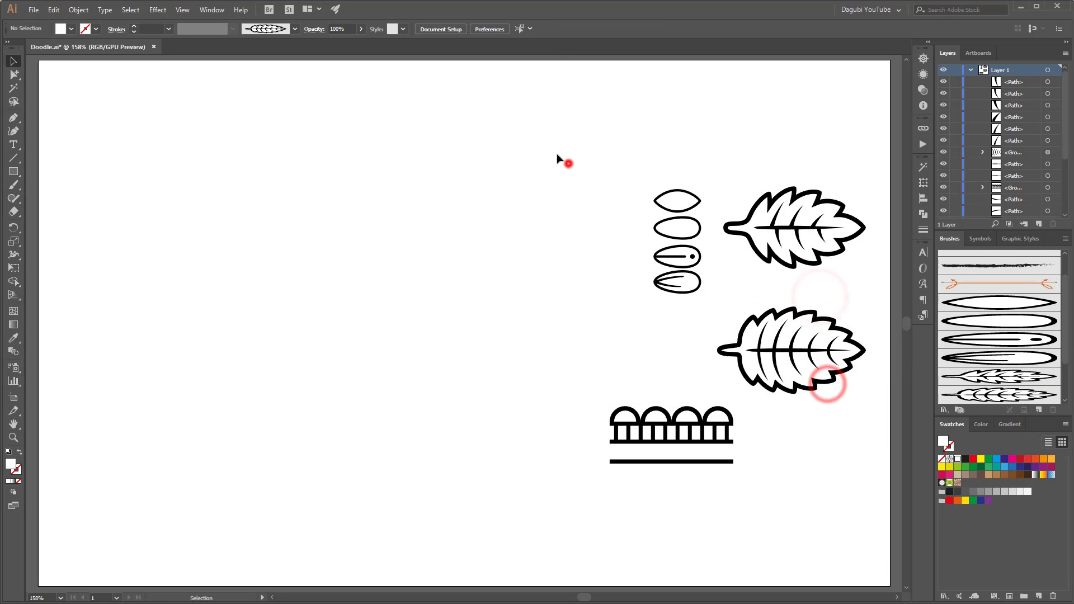
drag(551, 145, 851, 489)
drag(814, 390, 263, 292)
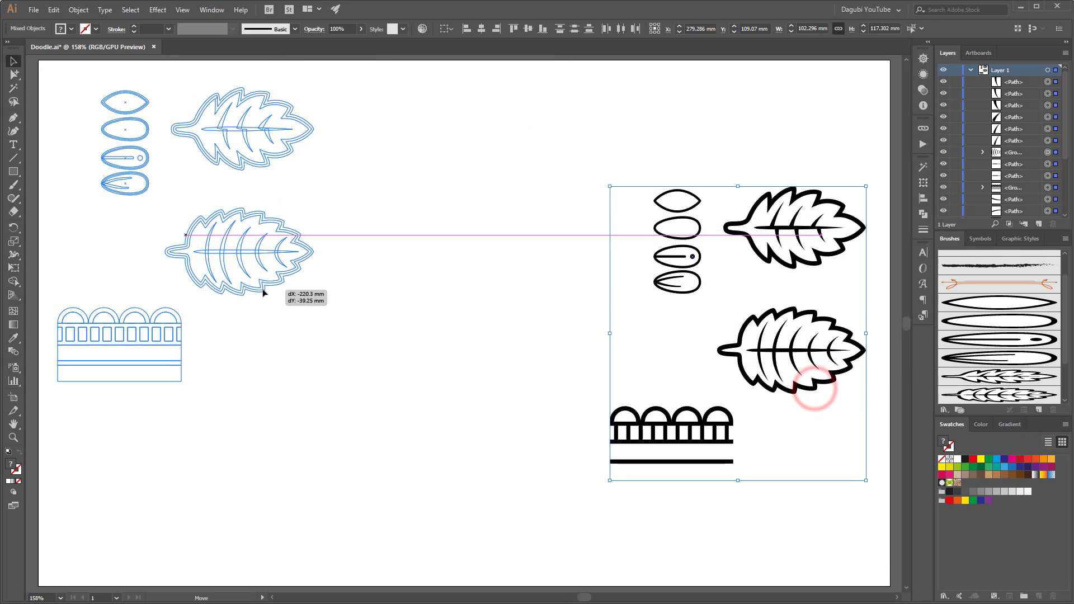
Enlarge the four petal sample shapes.
click(479, 242)
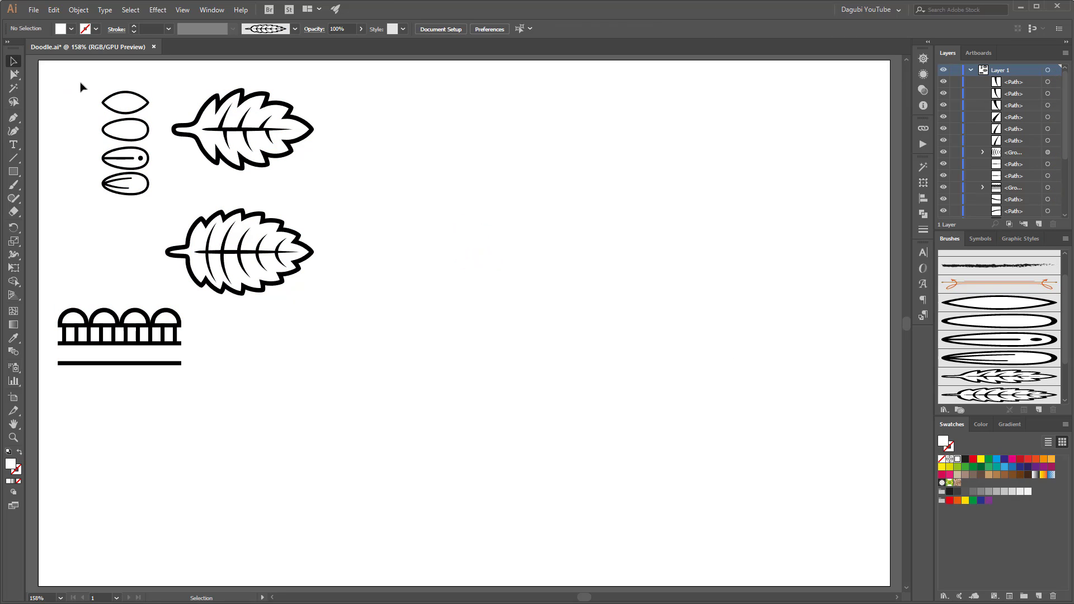
mouse_move(81, 87)
mouse_down()
mouse_move(150, 213)
mouse_move(50, 276)
mouse_up()
click(624, 243)
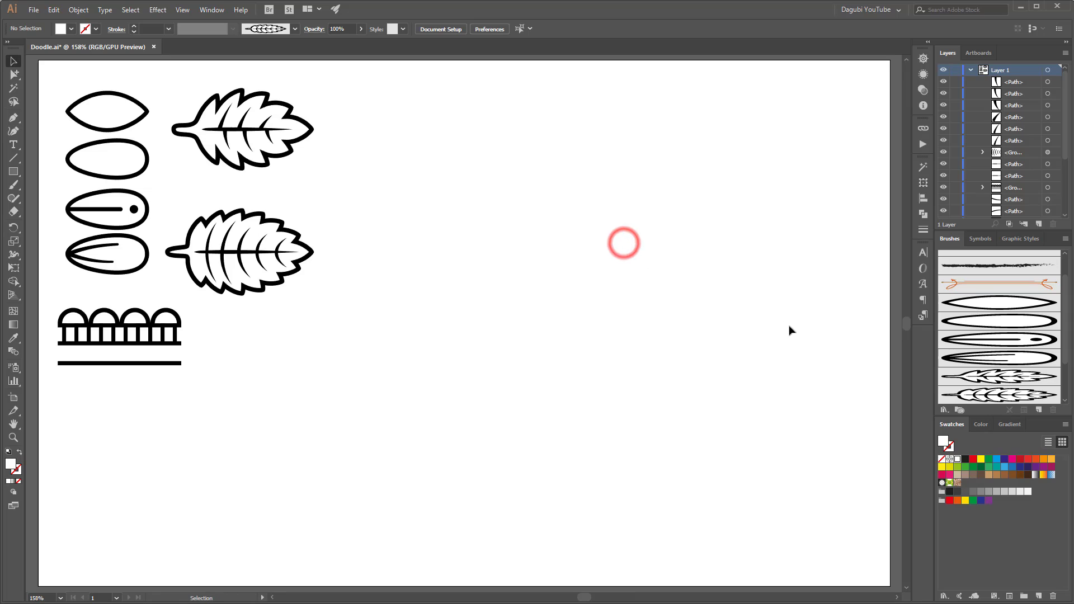
Paint an eight-petal flower mid-page with the plain petal art brush.
key(b)
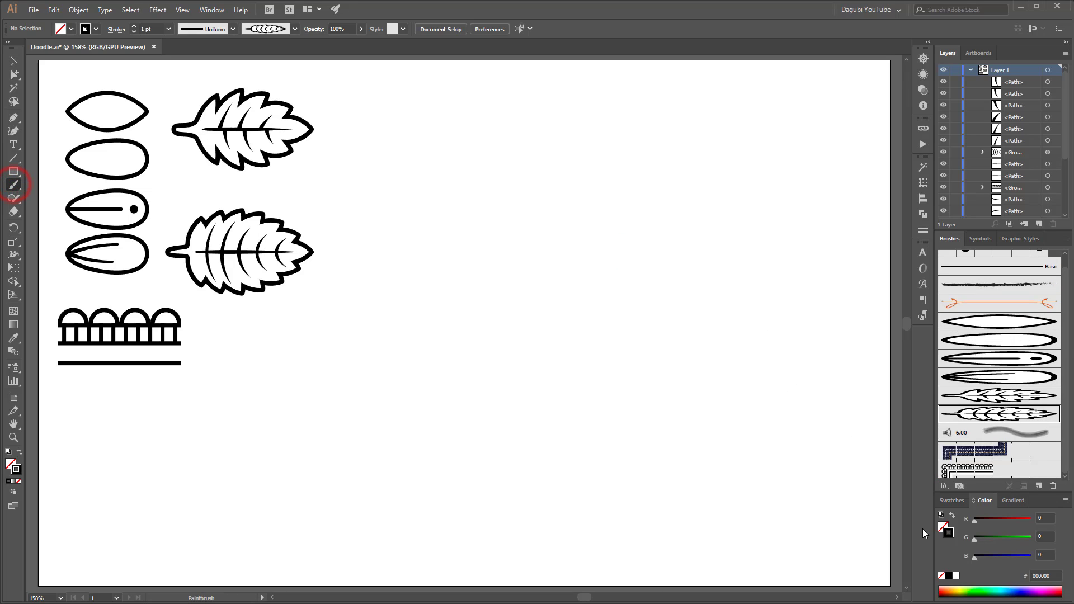
click(999, 340)
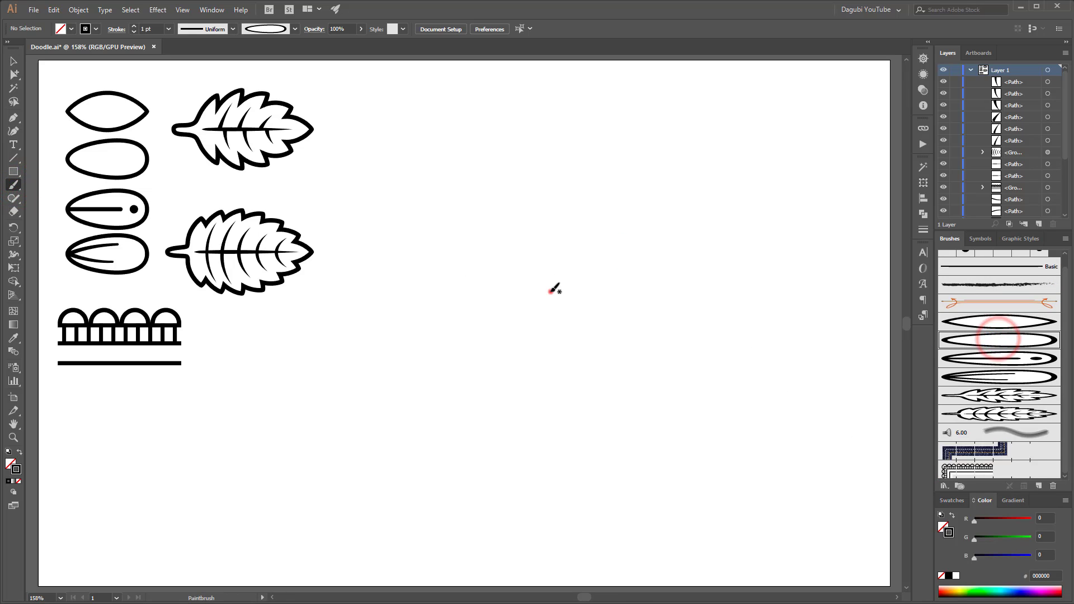
drag(553, 210, 552, 213)
drag(551, 317, 550, 290)
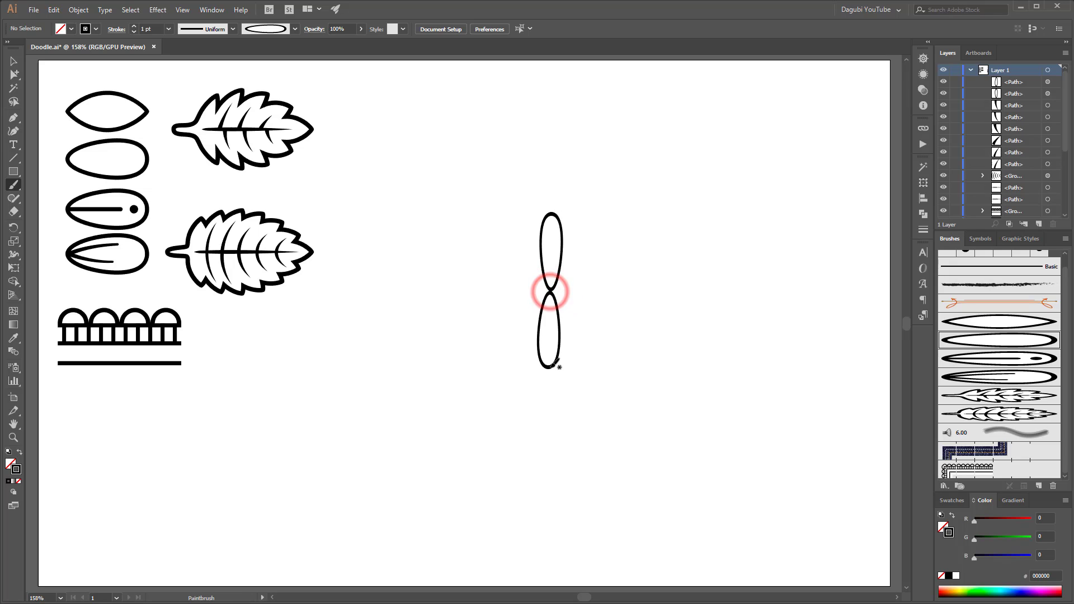
drag(615, 287, 549, 291)
mouse_move(605, 236)
mouse_down()
mouse_move(560, 288)
mouse_move(604, 337)
mouse_up()
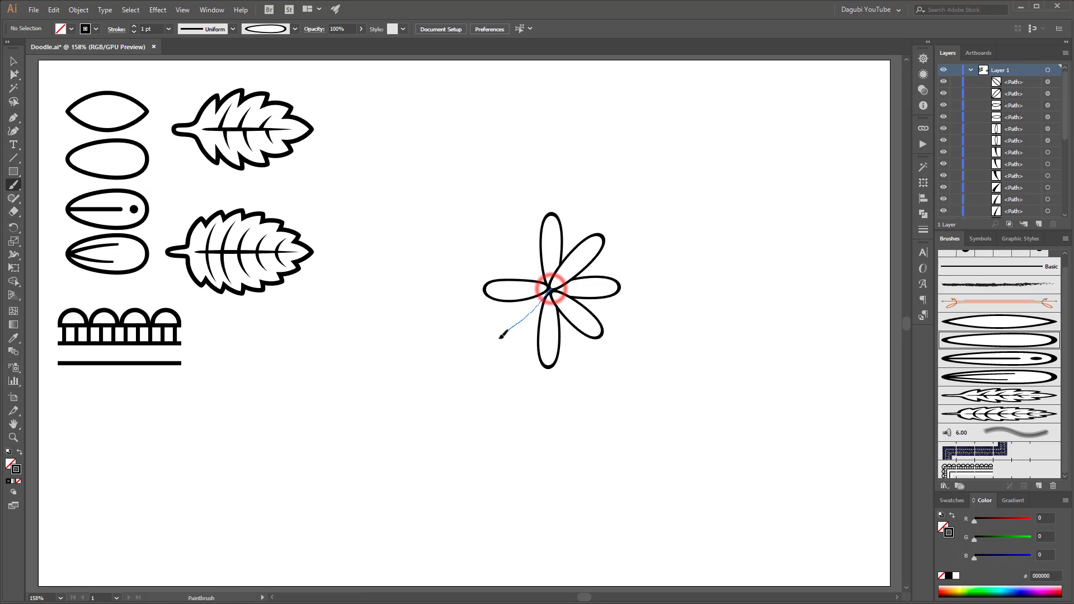
drag(502, 334, 555, 286)
mouse_move(517, 252)
mouse_down()
mouse_move(505, 235)
mouse_move(549, 362)
mouse_up()
click(560, 241)
click(557, 444)
Draw a white-filled circle at the flower's centre.
click(14, 172)
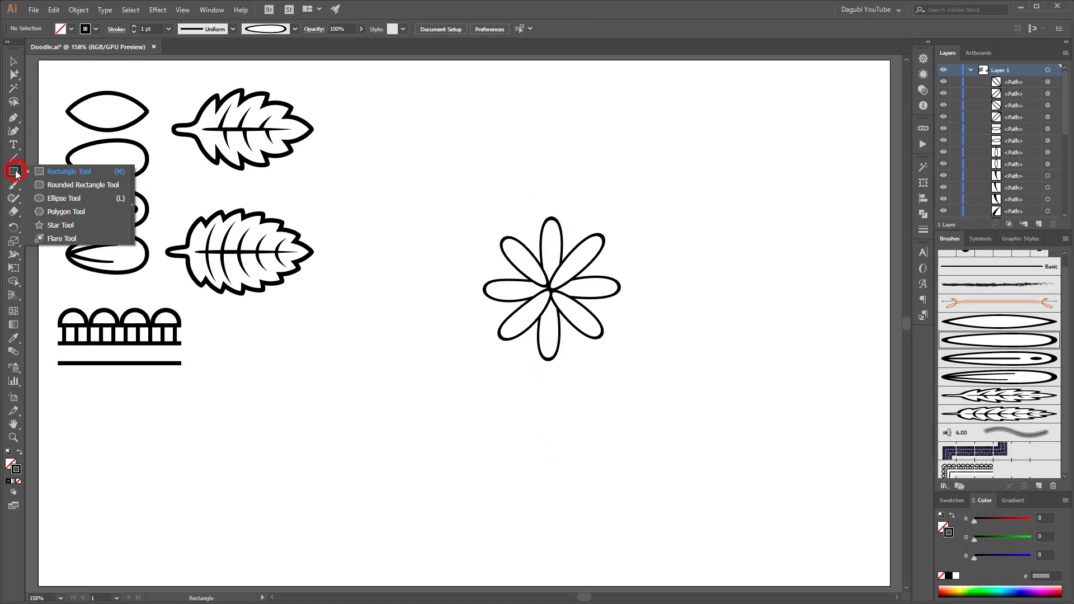
click(64, 198)
drag(532, 268, 571, 308)
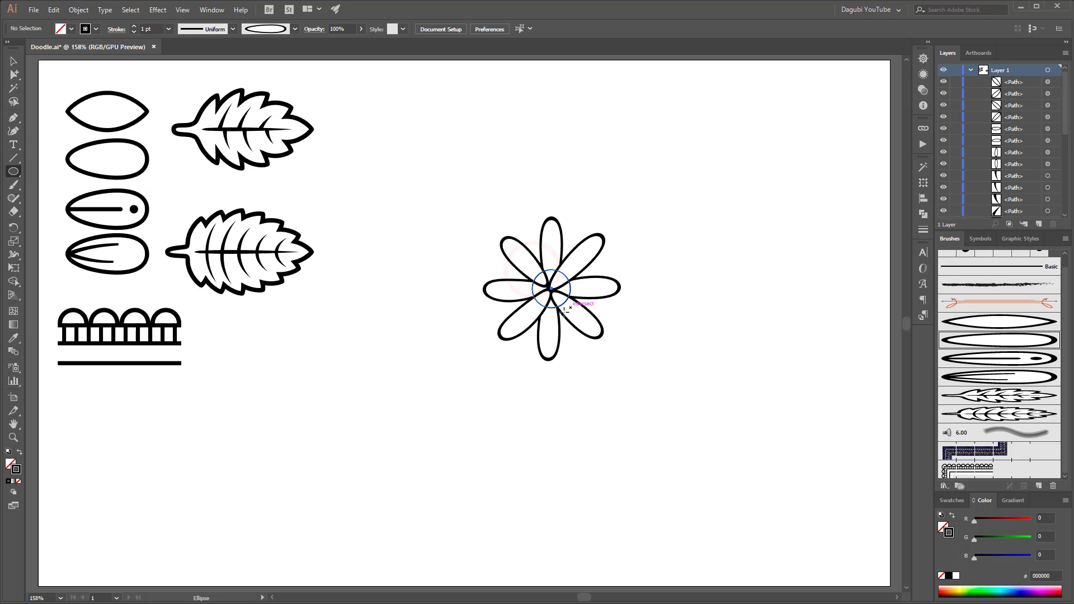
click(957, 576)
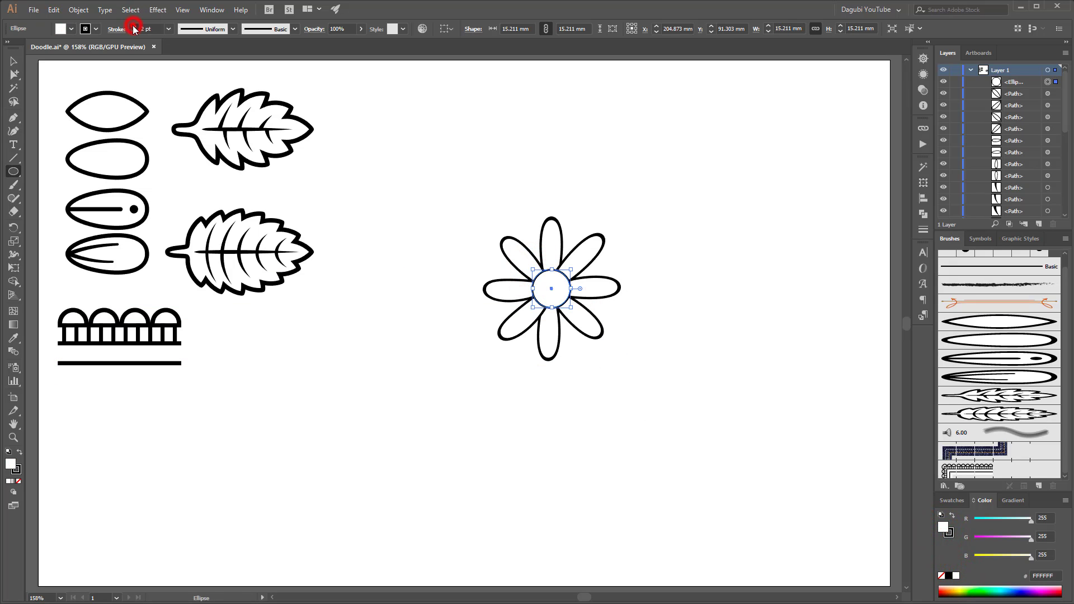
click(779, 200)
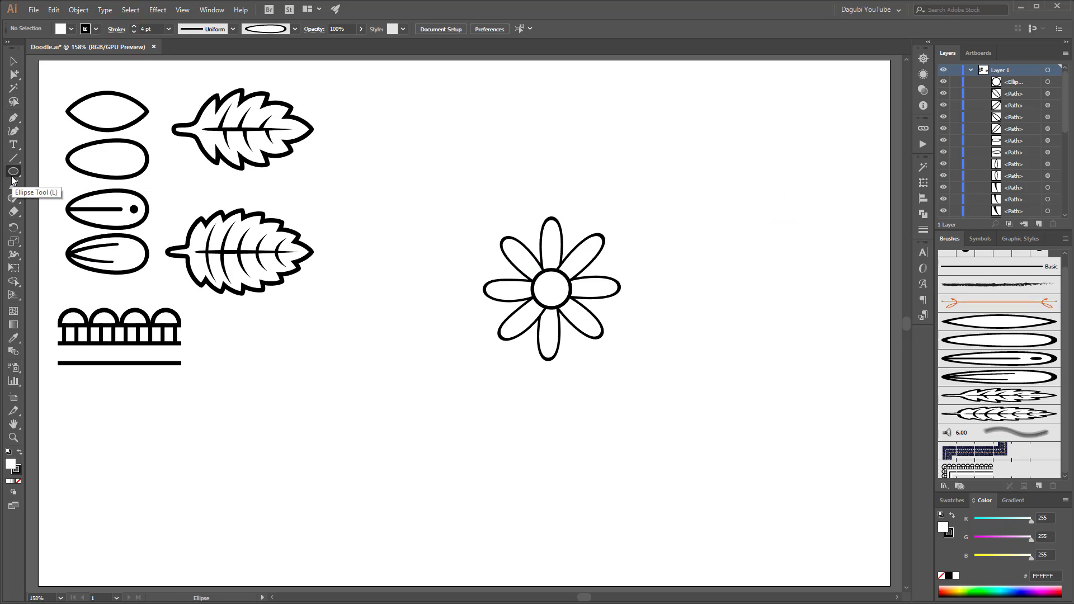
Draw a second circle with the scalloped pattern brush at 0.25 pt and position it.
drag(677, 278, 761, 361)
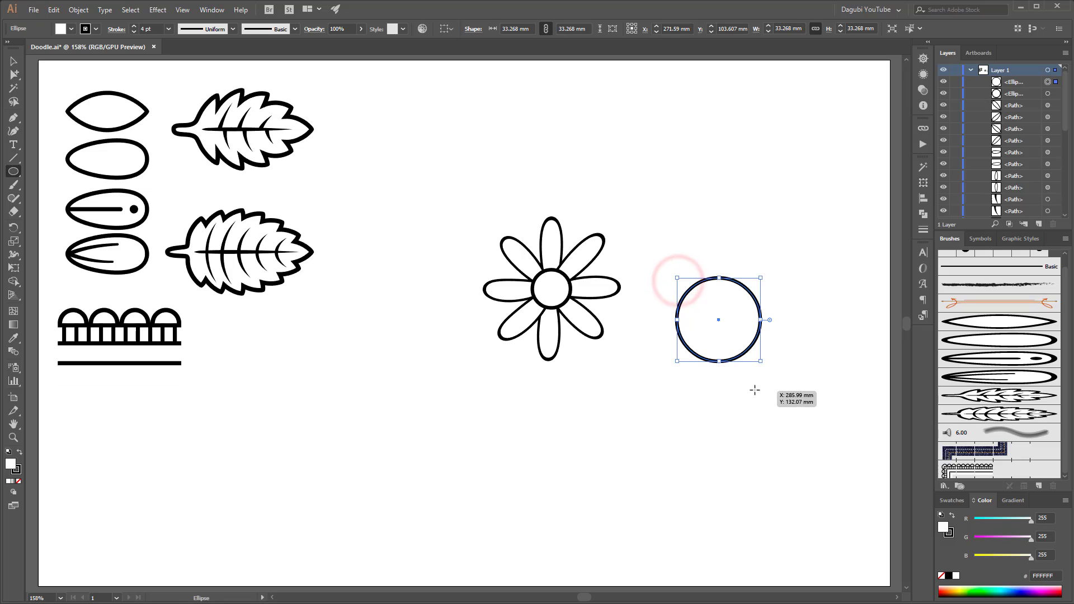
click(947, 473)
click(134, 31)
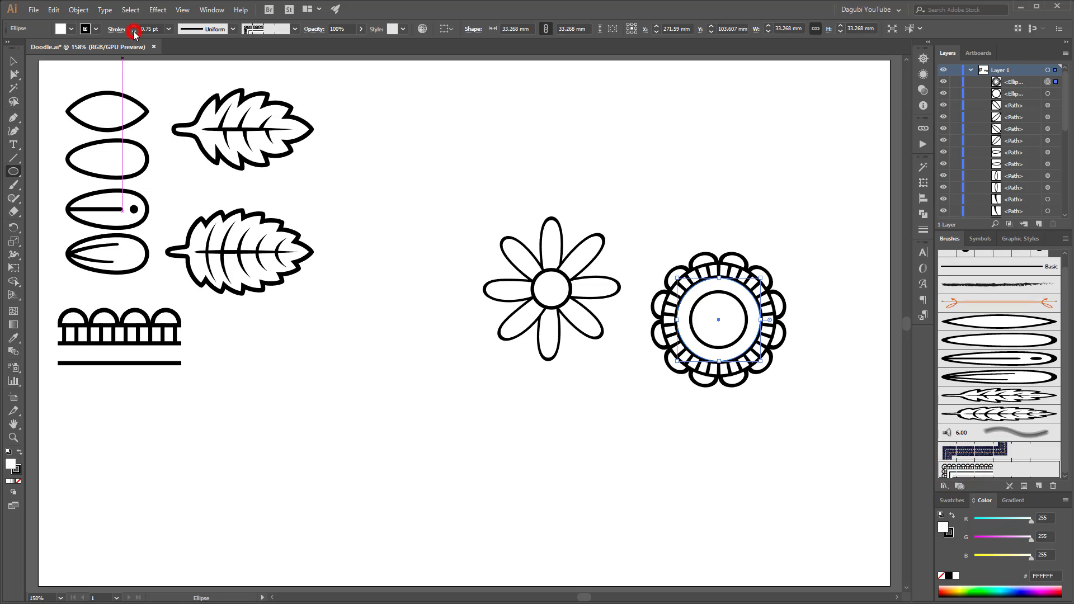
click(133, 32)
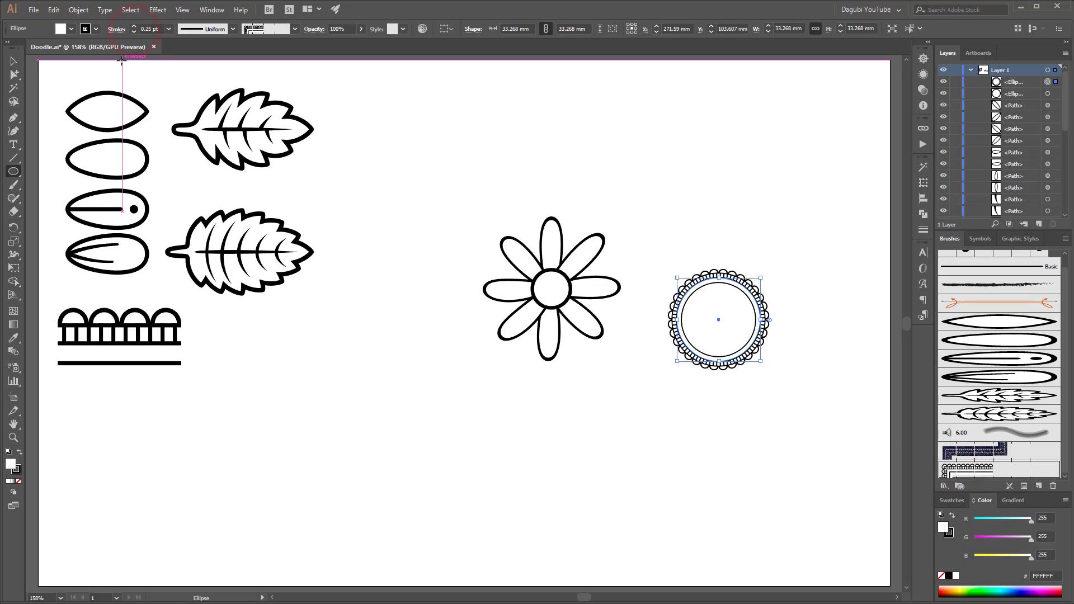
mouse_move(739, 300)
mouse_down()
mouse_move(681, 287)
mouse_move(793, 150)
mouse_move(590, 262)
mouse_up()
Send the scalloped circle behind the petals, enlarge it slightly and give it a 0.5 pt stroke.
right_click(590, 262)
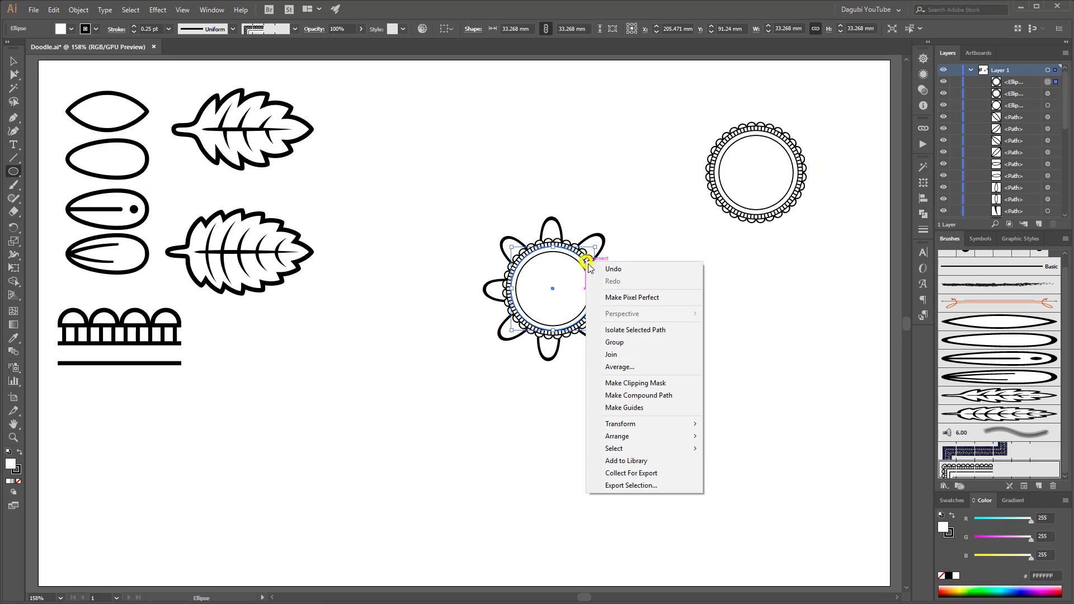
click(516, 473)
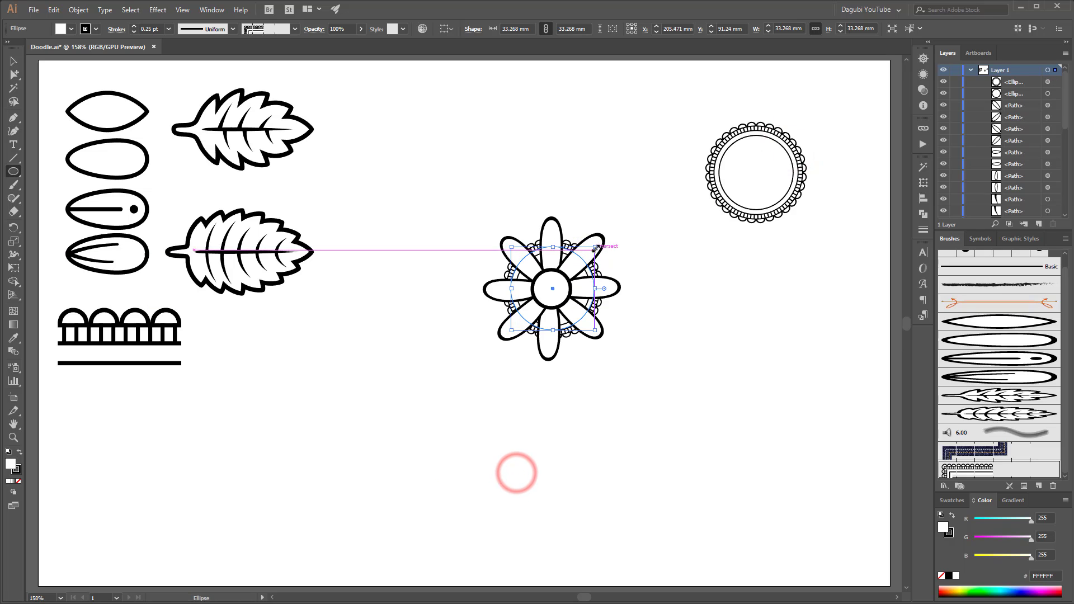
mouse_move(595, 247)
mouse_down()
mouse_move(604, 235)
mouse_move(595, 245)
mouse_up()
click(133, 25)
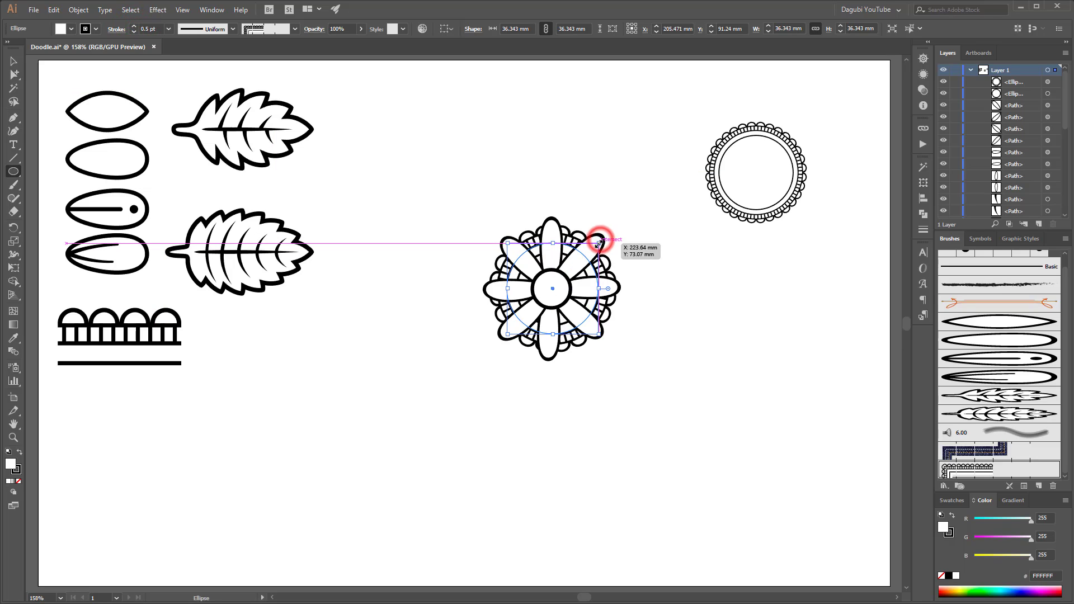
click(742, 348)
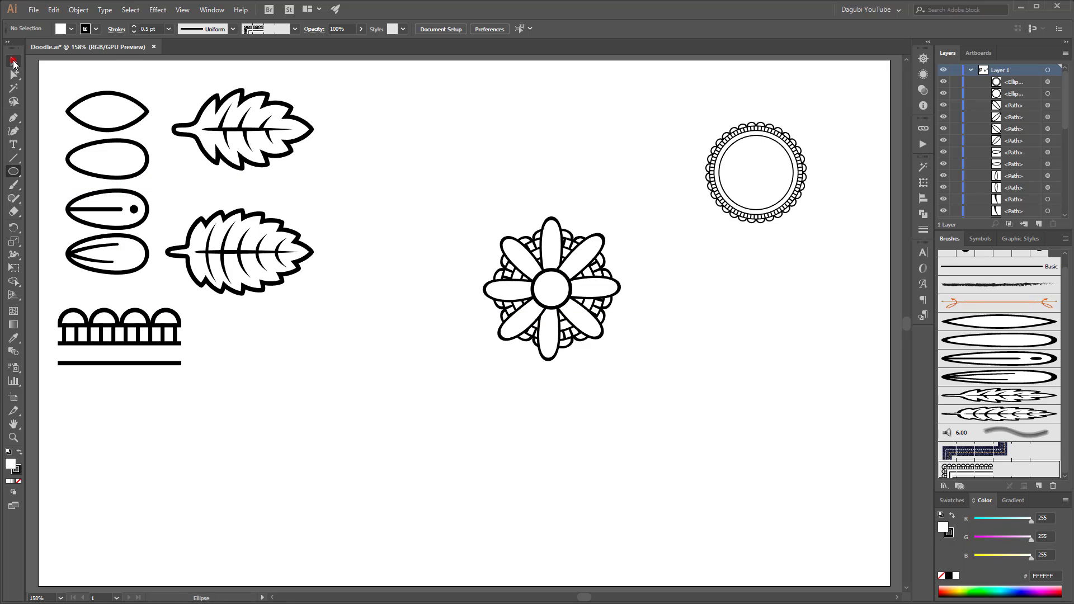
Copy the flower to the lower left and restyle its petals with Art Brush 3.
drag(485, 235, 659, 438)
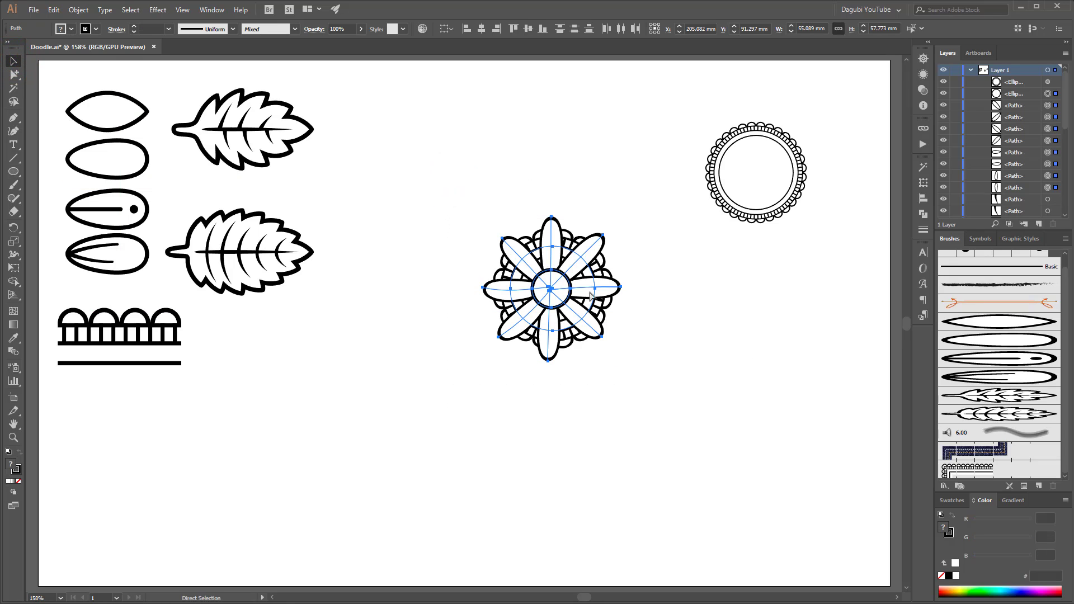
mouse_move(589, 285)
mouse_down()
mouse_move(588, 310)
mouse_move(420, 446)
mouse_up()
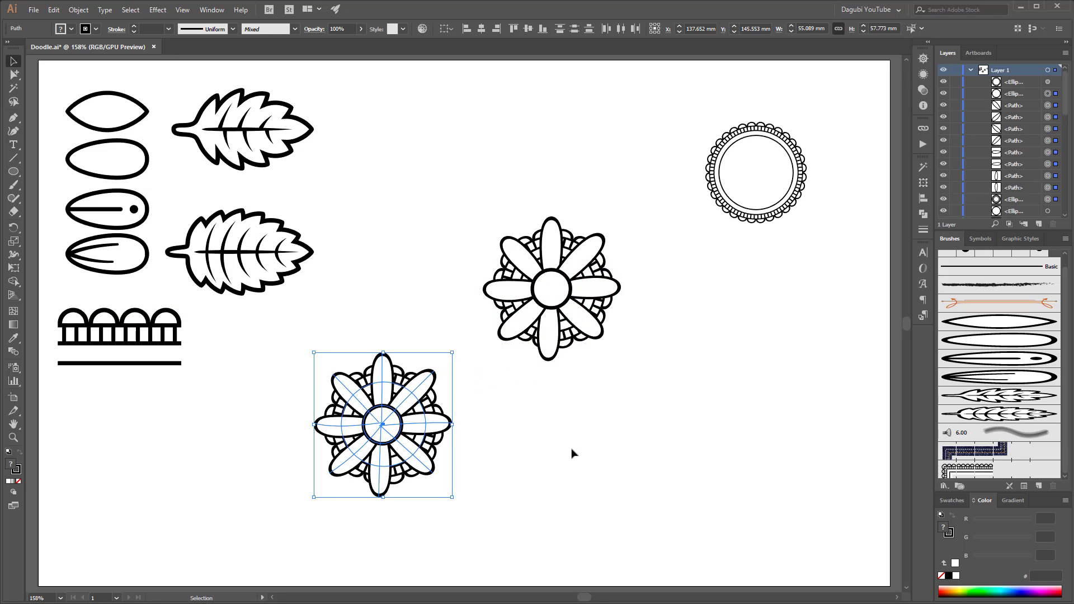
shift+click(398, 384)
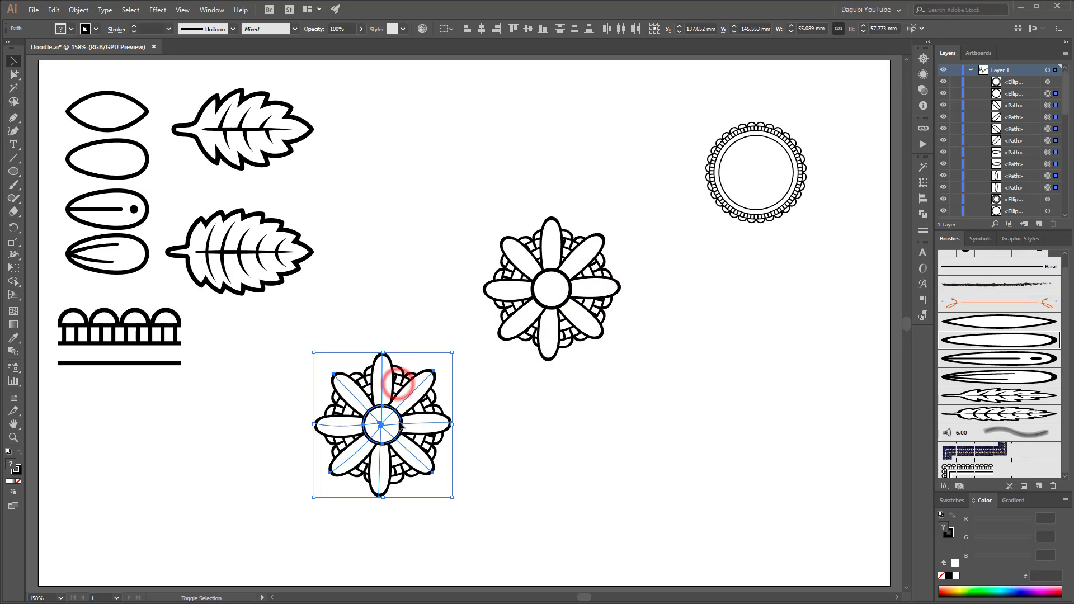
shift+click(397, 415)
click(1025, 359)
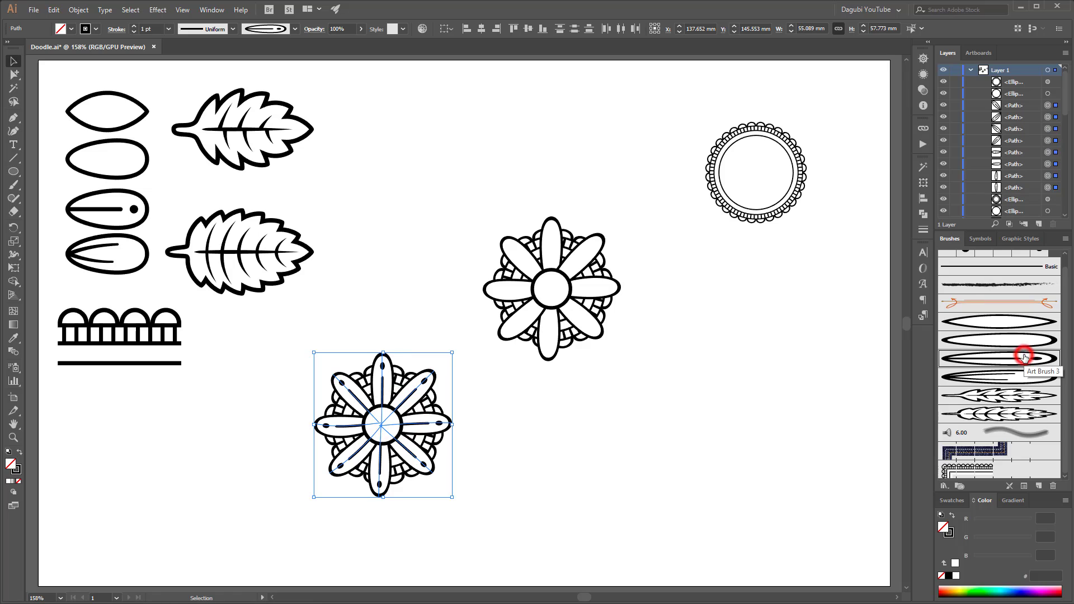
Add a lower-right flower copy with petals restyled by the next petal brush.
click(464, 467)
drag(420, 425, 677, 470)
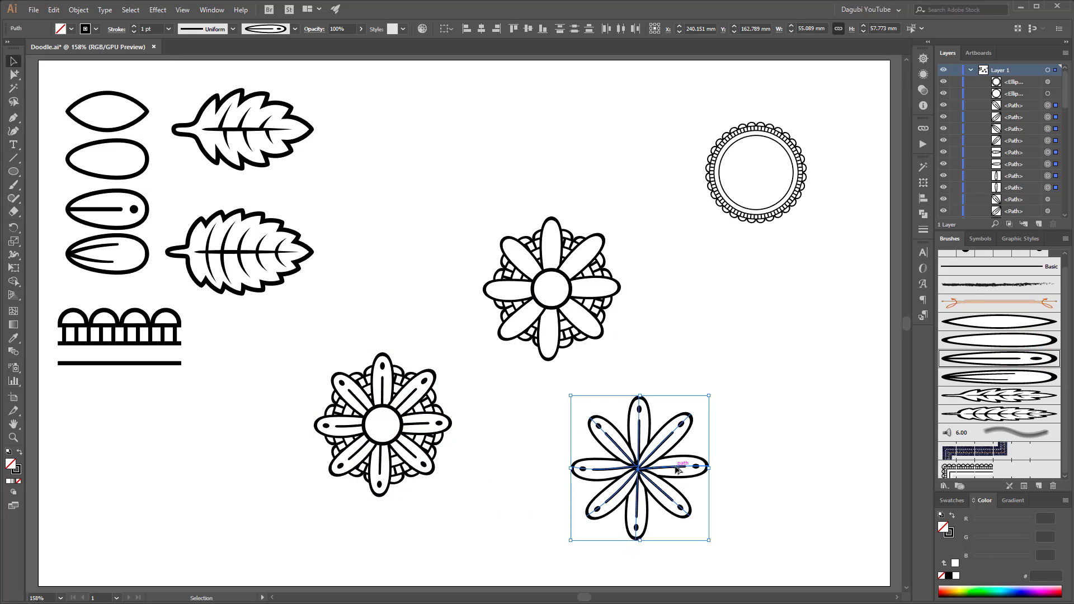
key(ctrl+z)
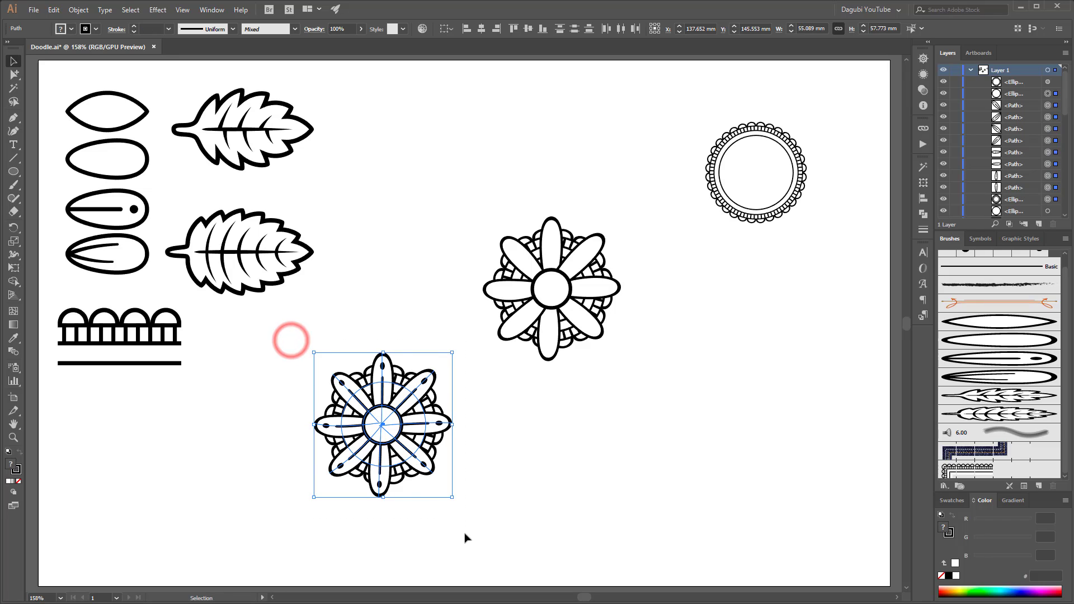
drag(414, 450, 703, 492)
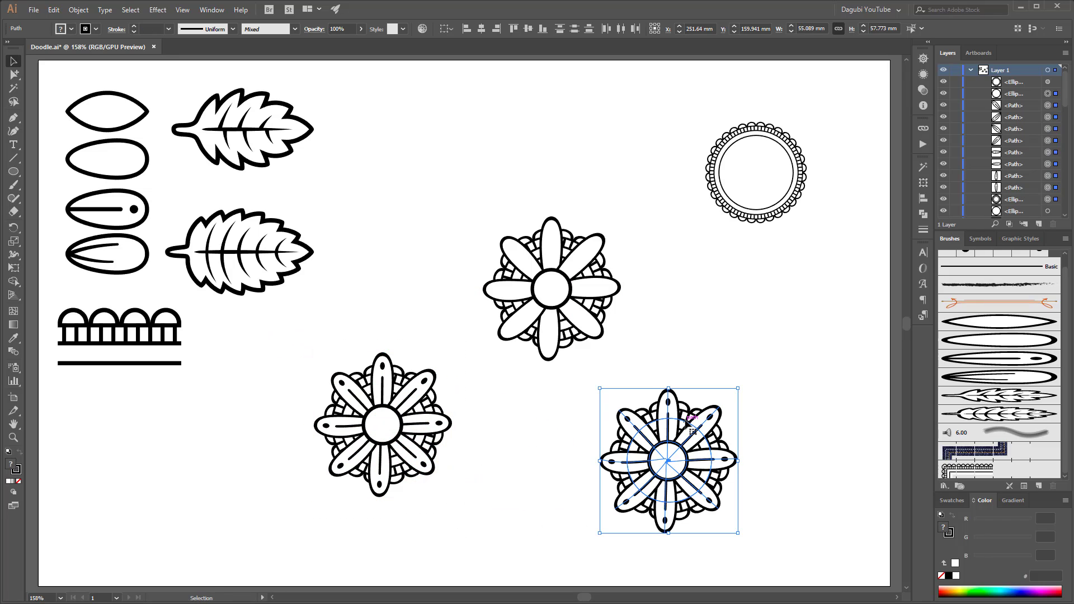
shift+click(686, 420)
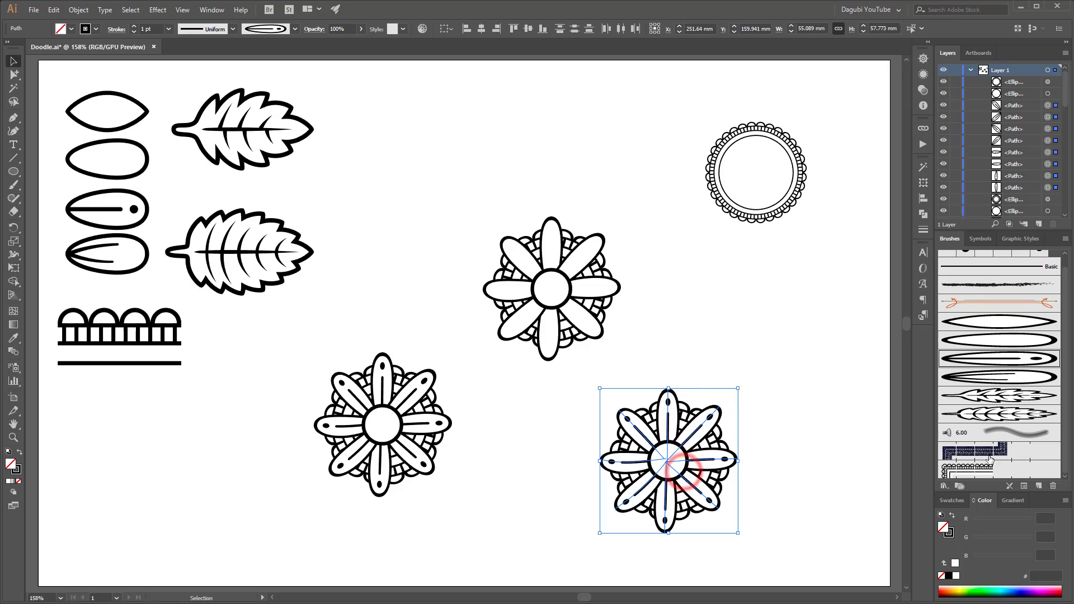
click(1019, 373)
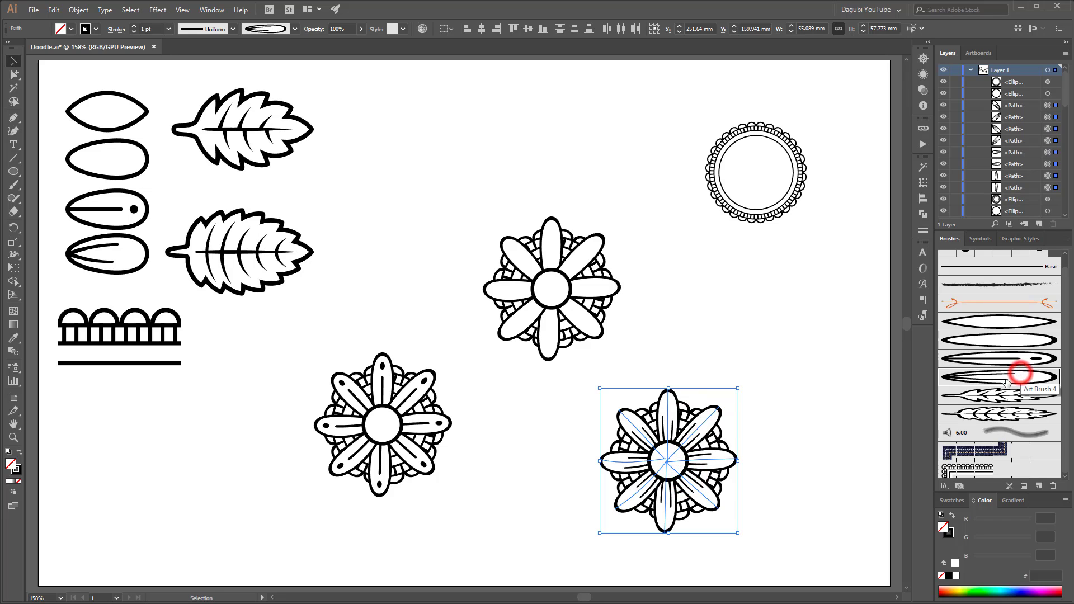
click(829, 324)
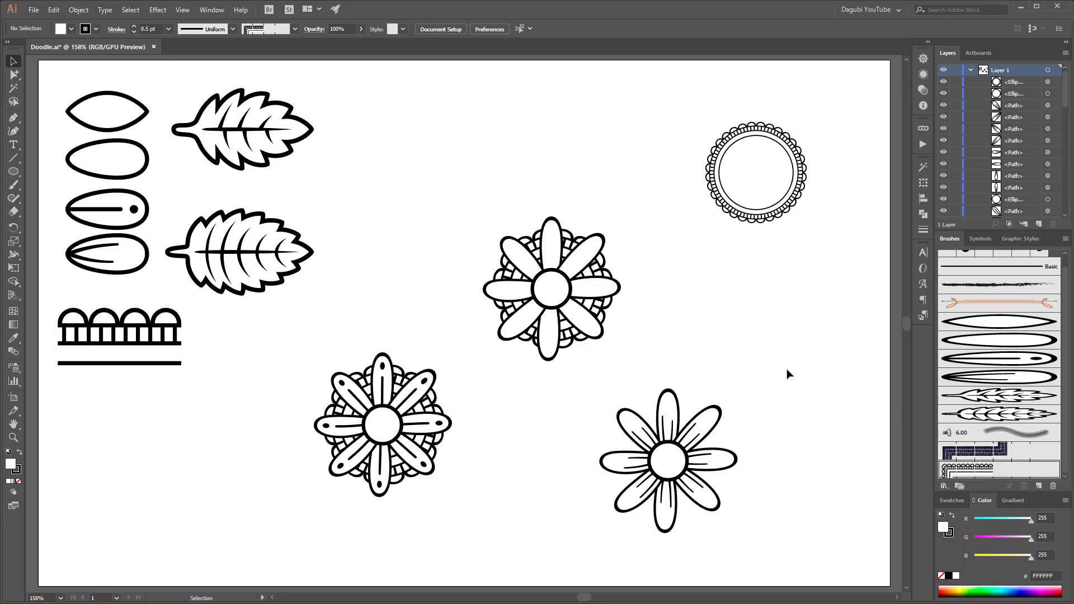
Paste a copy of the lower-right flower in place and rotate it so petals interleave.
drag(649, 421, 784, 556)
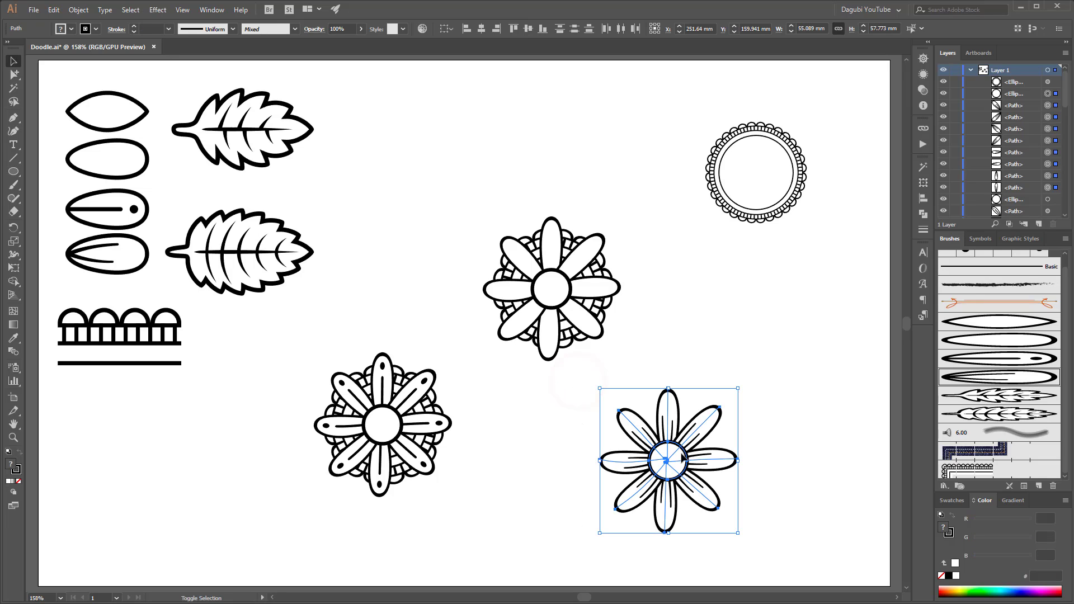
click(80, 9)
click(63, 65)
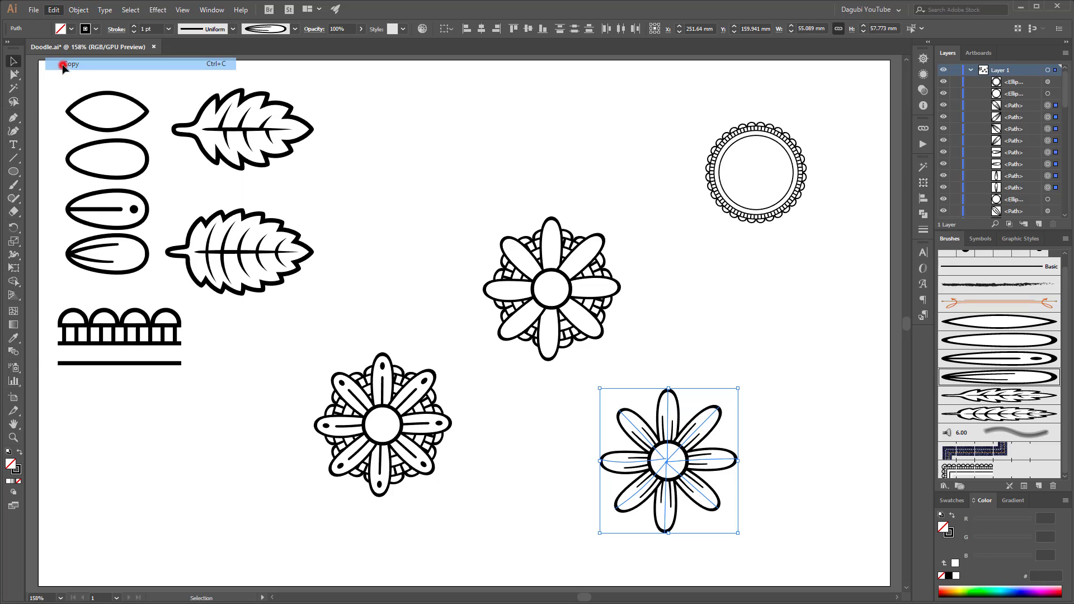
click(54, 10)
click(67, 111)
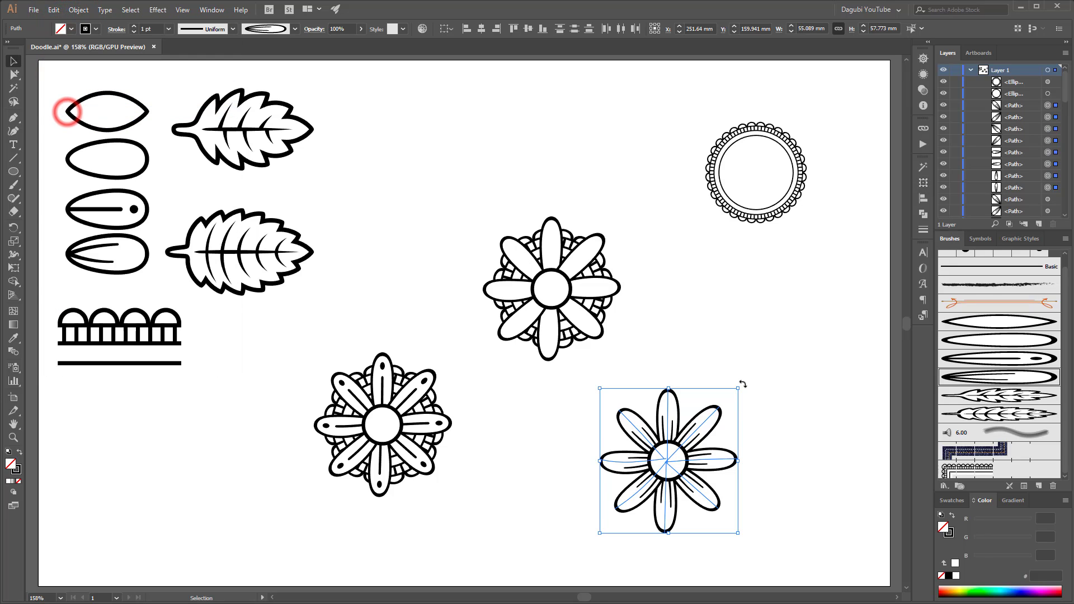
drag(743, 384, 708, 369)
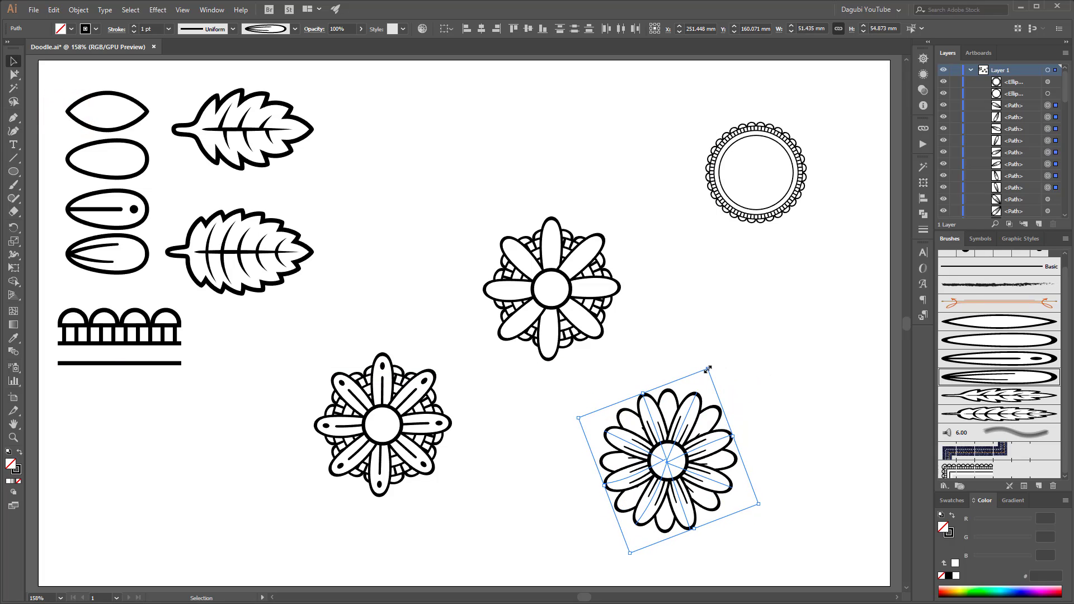
click(1002, 359)
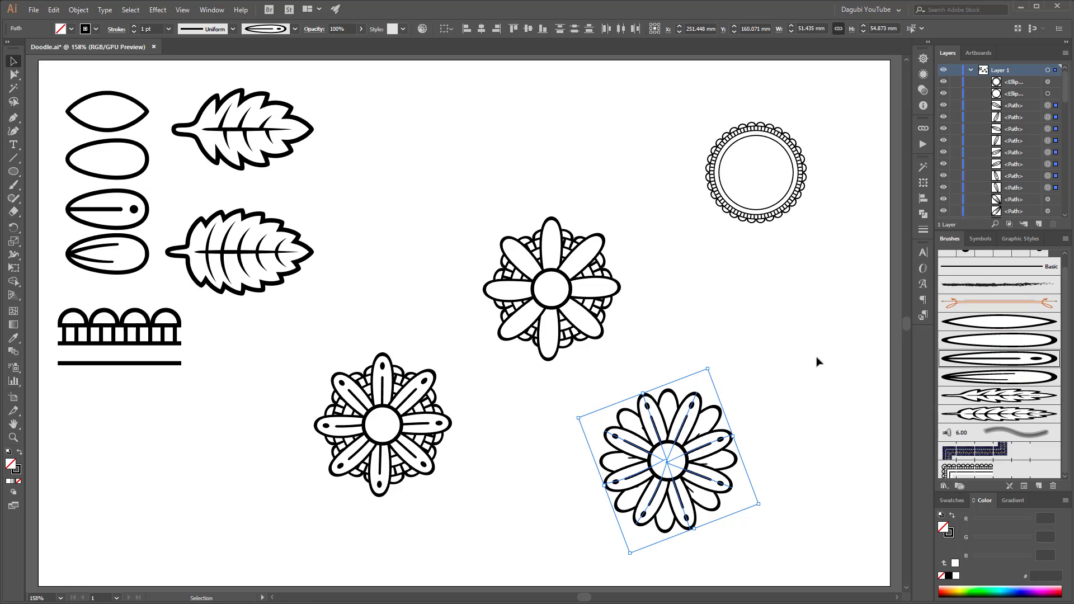
click(55, 10)
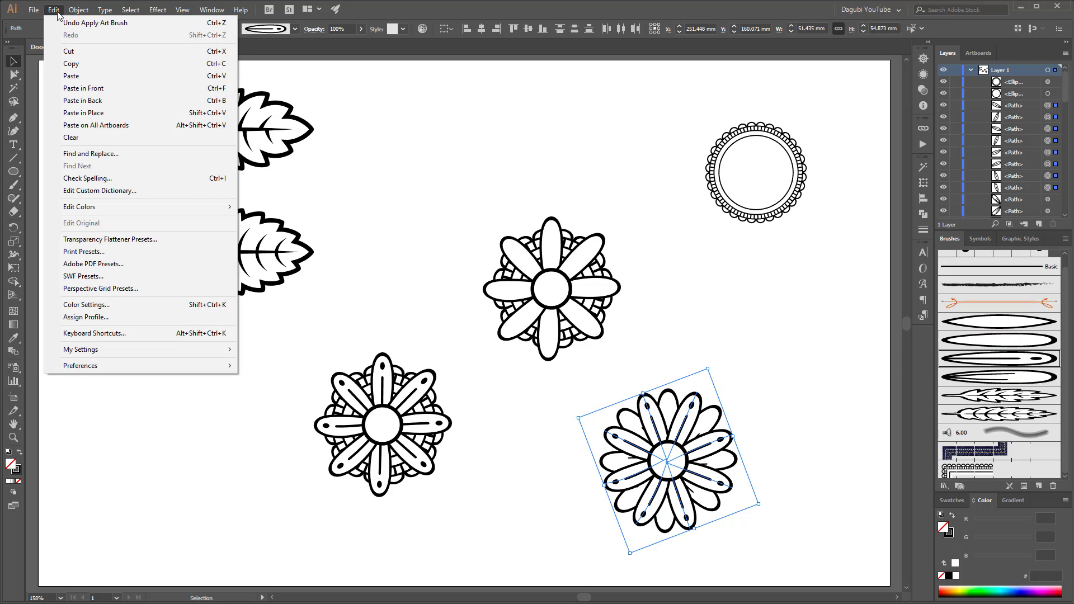
click(61, 24)
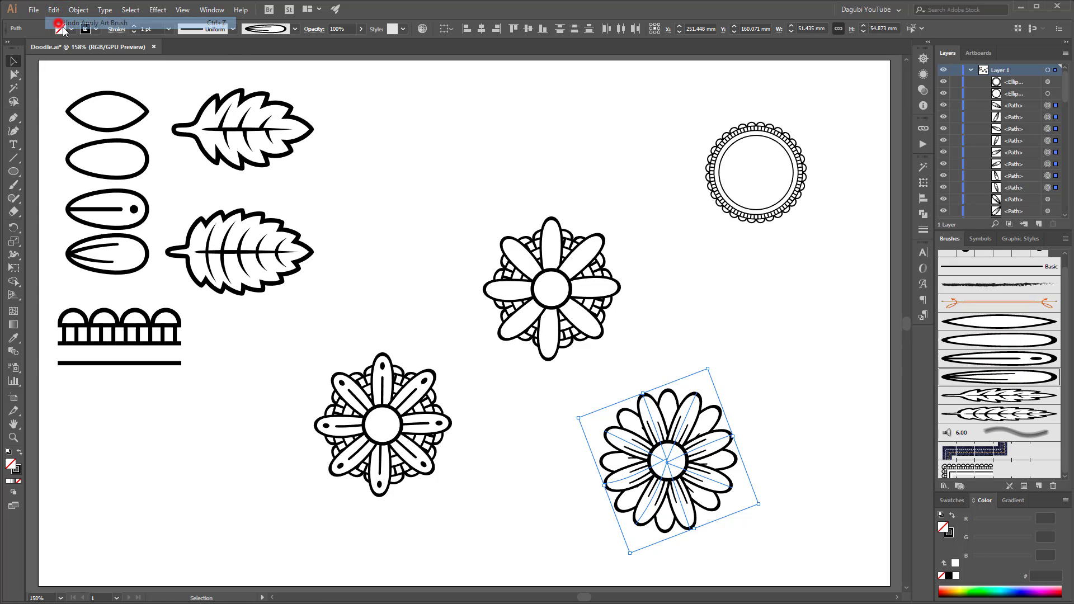
Apply the dotted petal brush to every petal of the bottom-right flower.
click(787, 355)
click(669, 400)
shift+click(714, 414)
shift+click(733, 462)
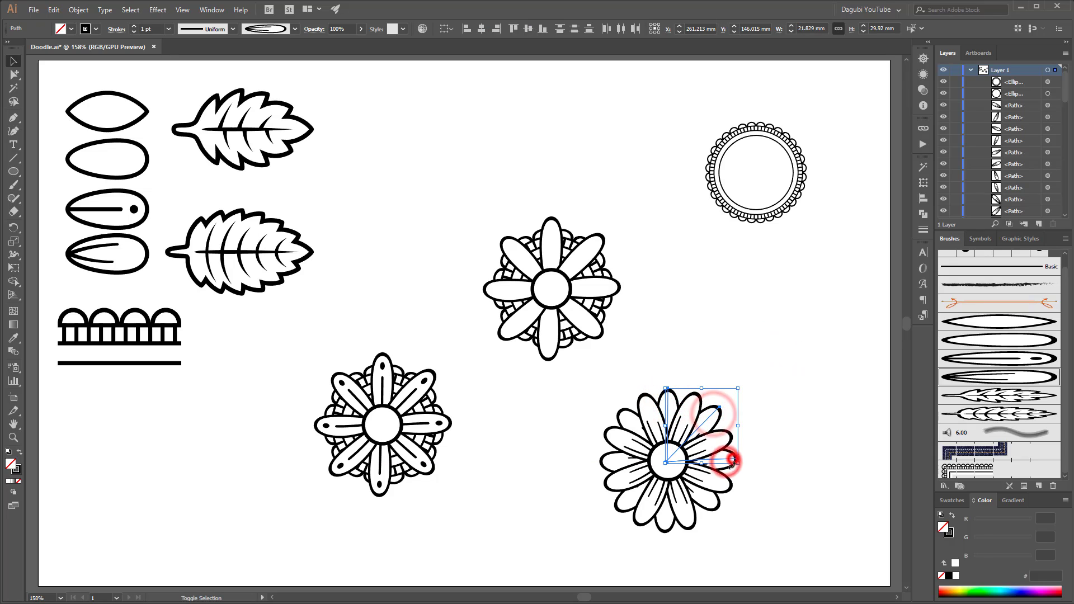
shift+click(715, 500)
shift+click(665, 520)
shift+click(621, 500)
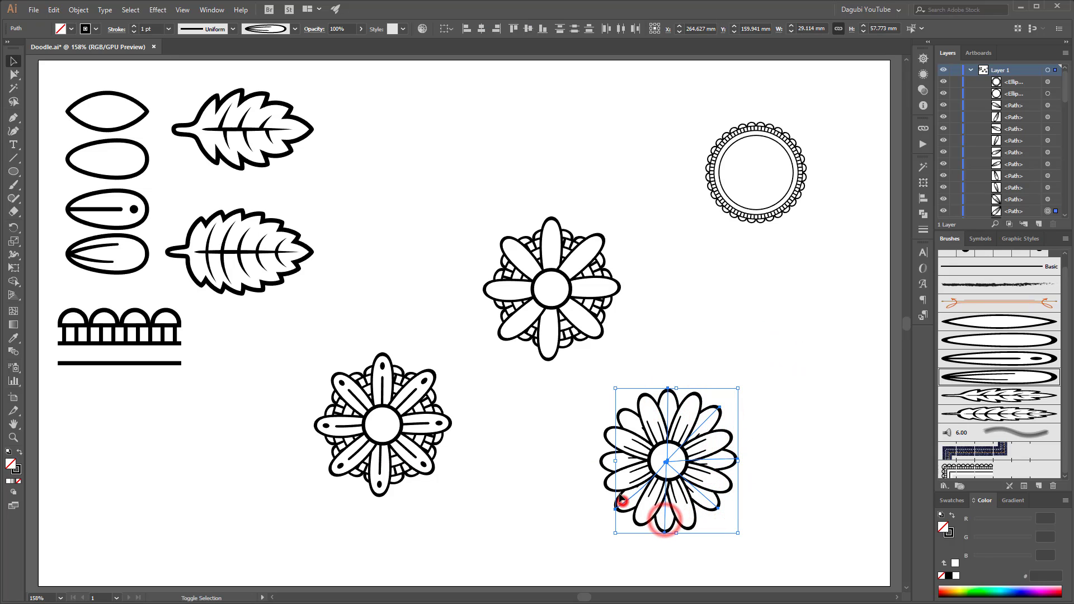
shift+click(623, 460)
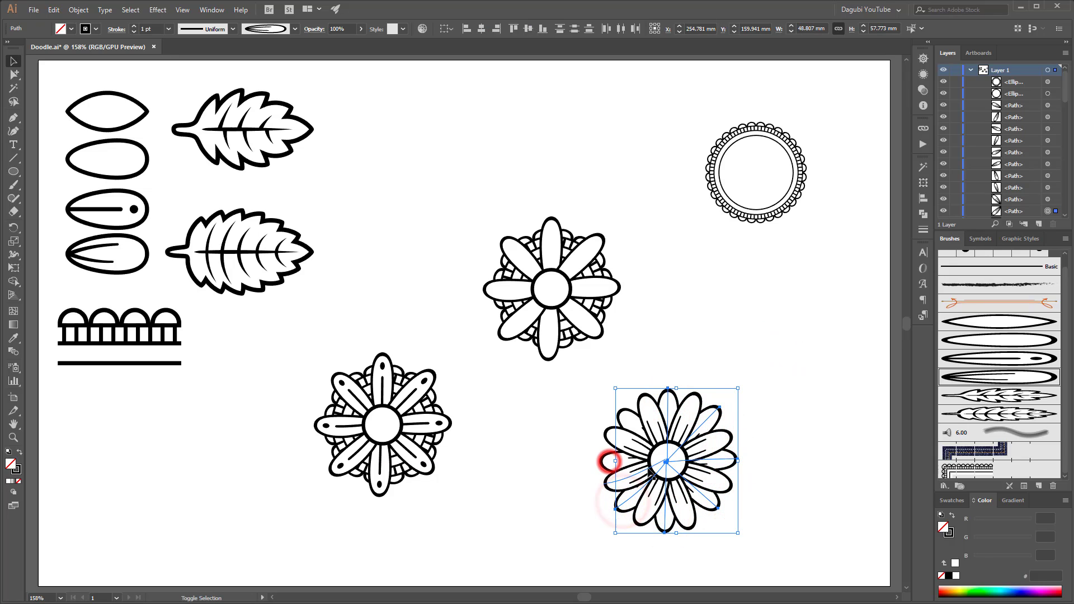
shift+click(635, 425)
click(993, 358)
click(836, 350)
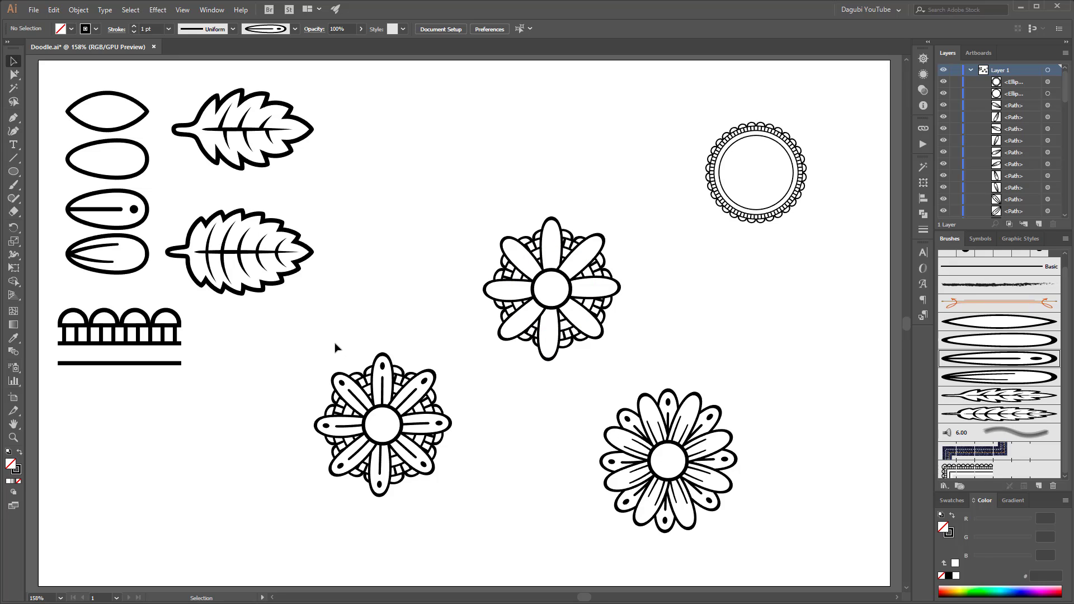
Enlarge the middle flower's scalloped ring about its centre.
click(568, 240)
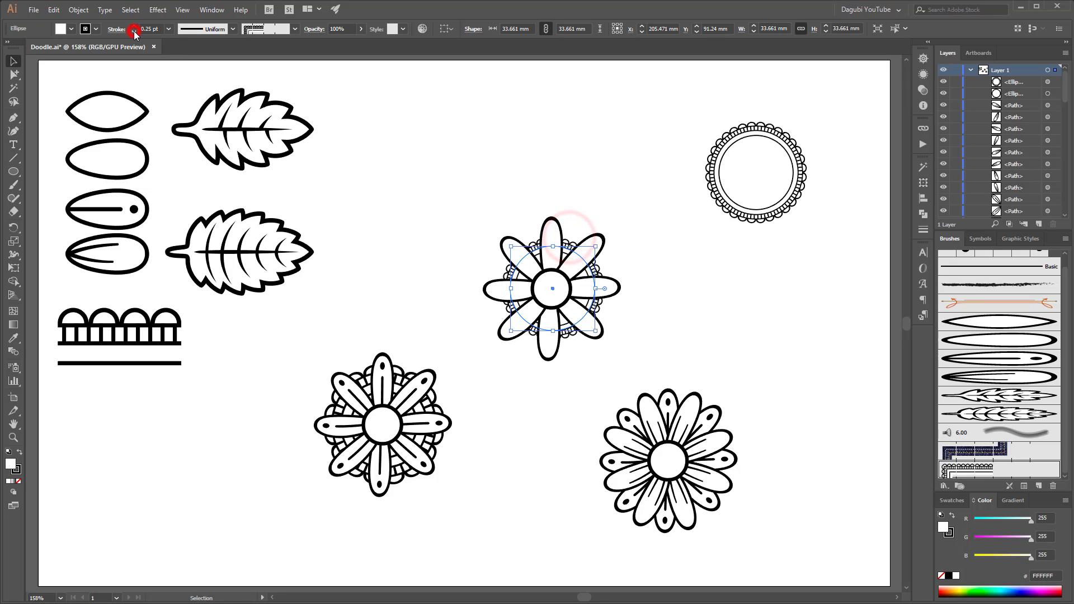
drag(596, 246, 603, 239)
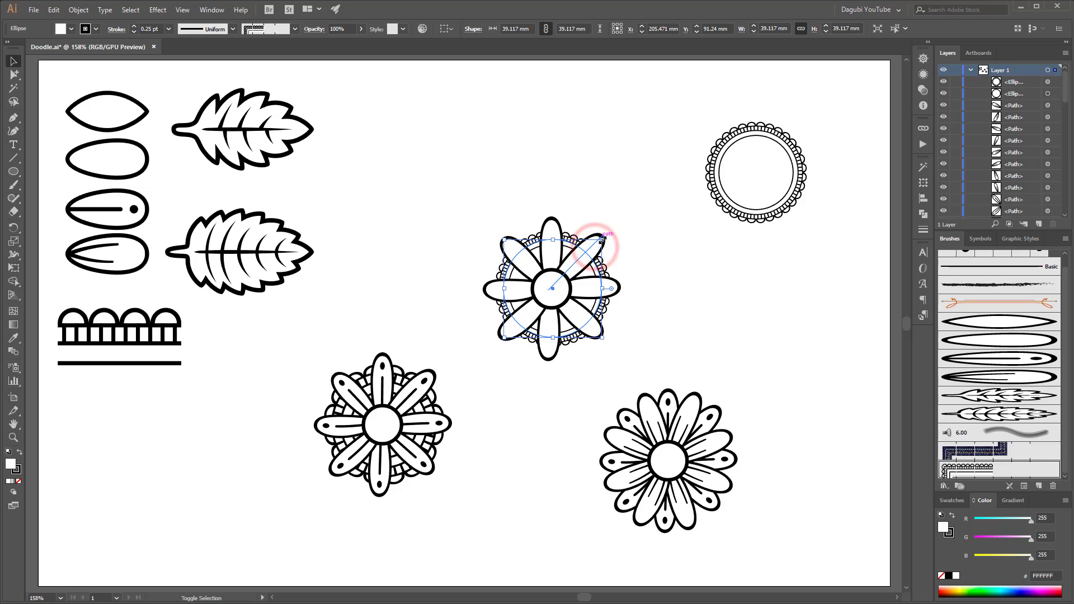
click(694, 323)
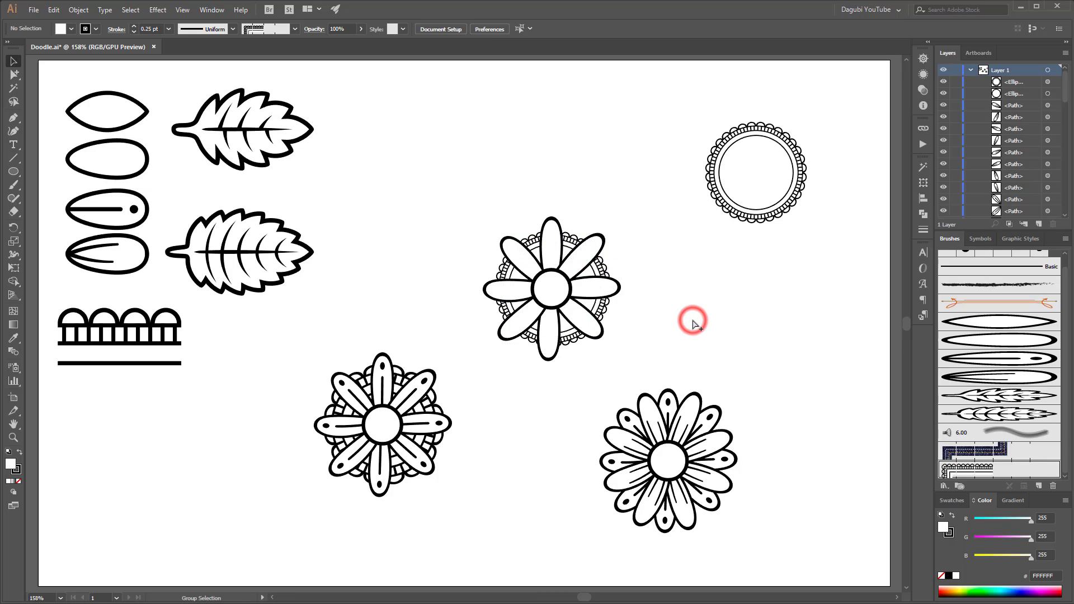
Give the middle and bottom-left flower centres 4 pt outlines and the bottom-right centre 3 pt.
click(564, 277)
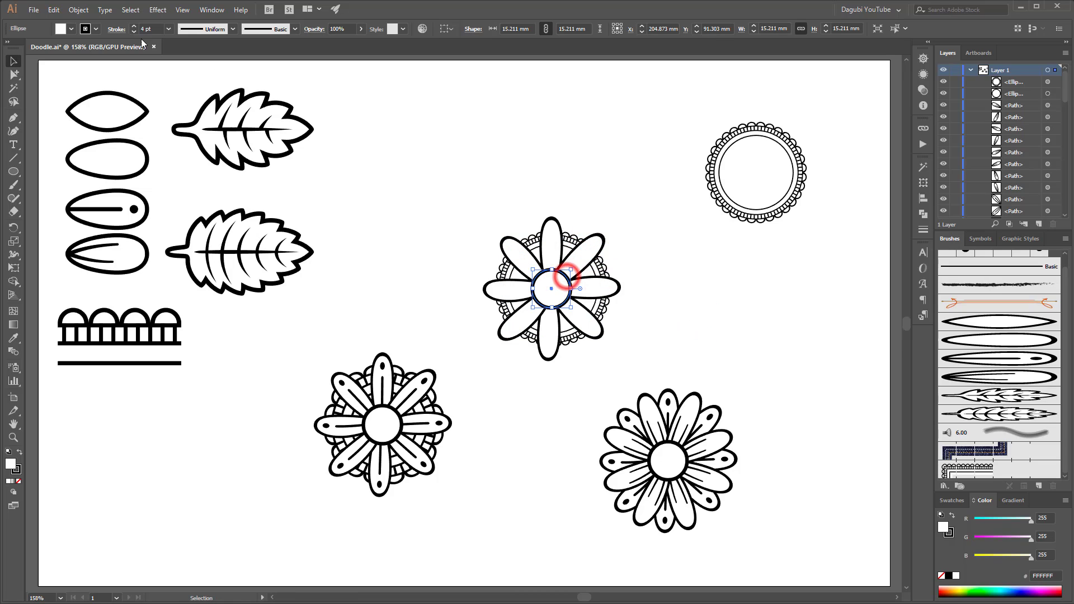
click(135, 28)
text(4)
key(Return)
click(395, 414)
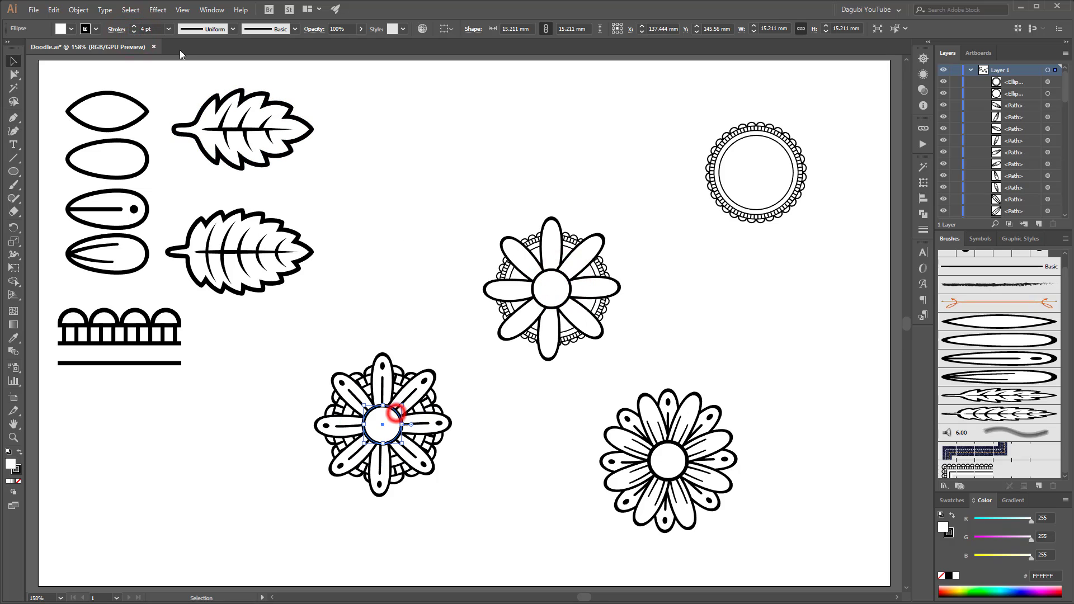
click(135, 28)
text(4)
key(Return)
click(675, 444)
click(135, 32)
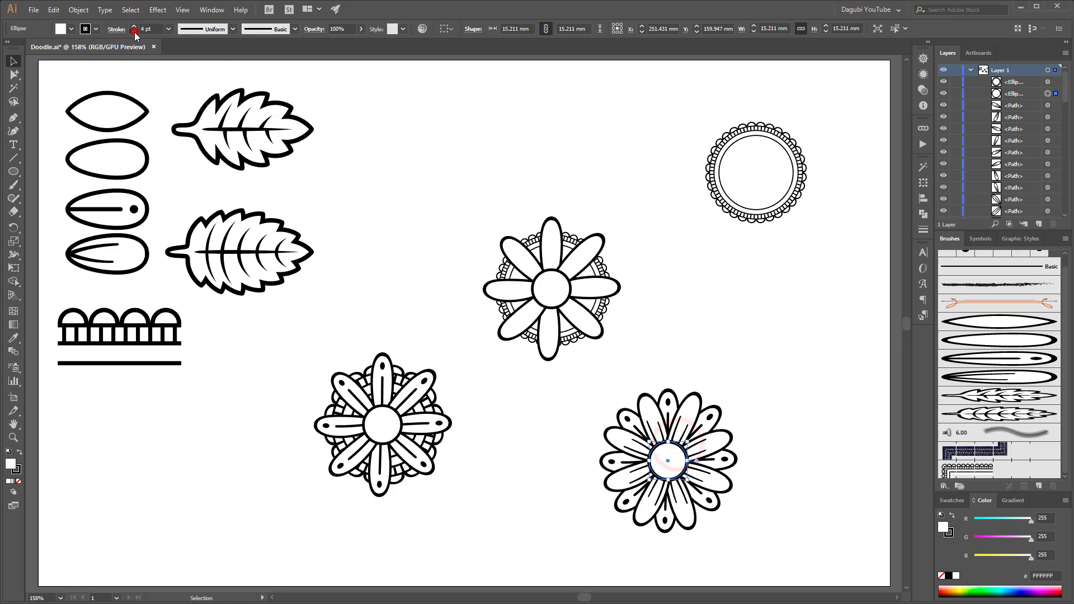
click(822, 303)
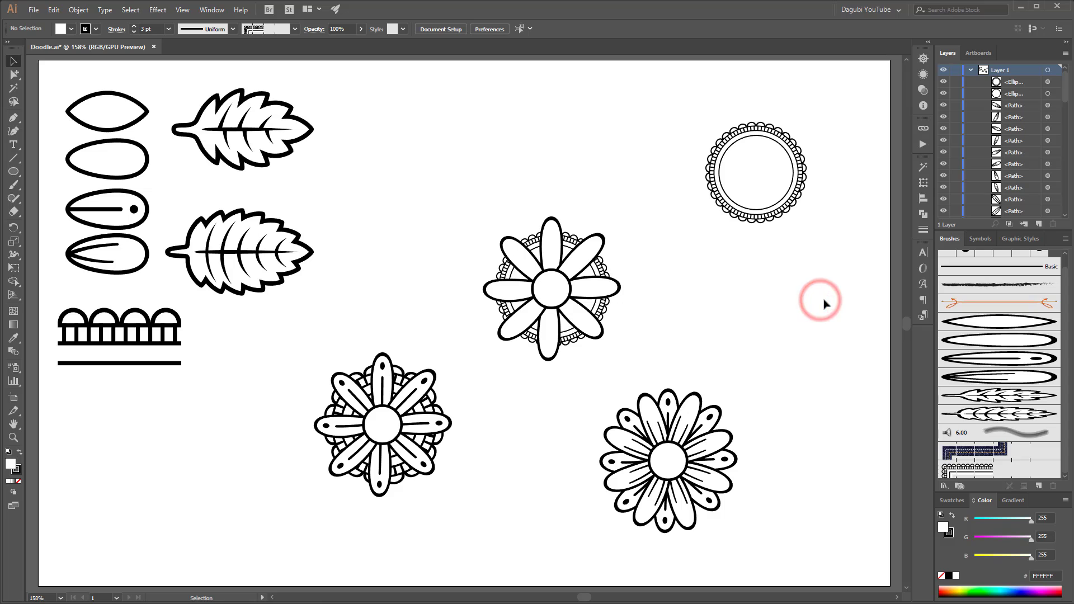
click(679, 448)
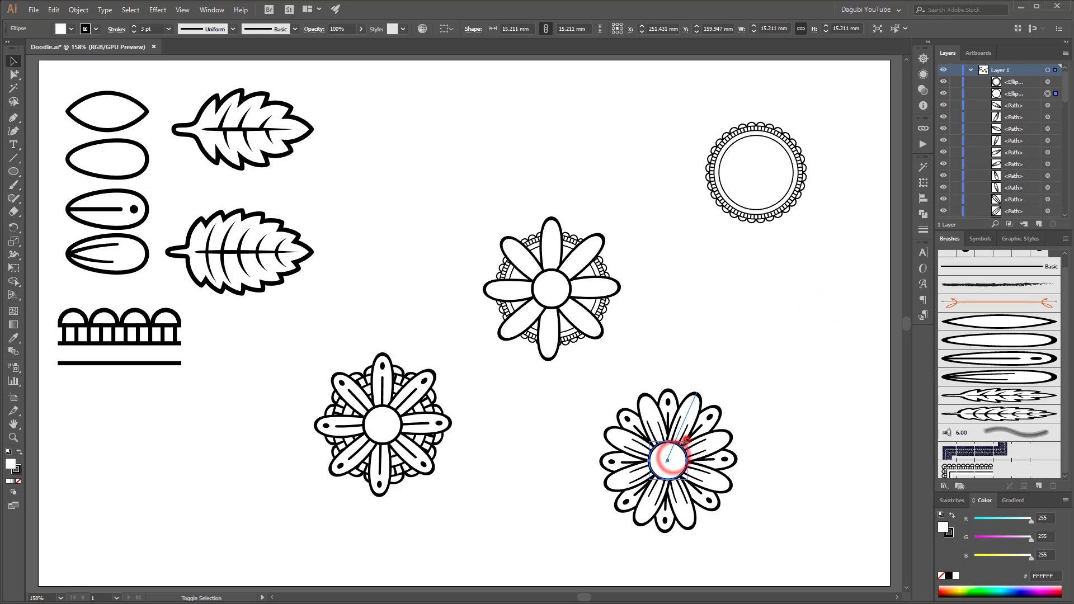
Zoom in and scale down the bottom-right flower's centre circle.
scroll(660, 456, up, 1)
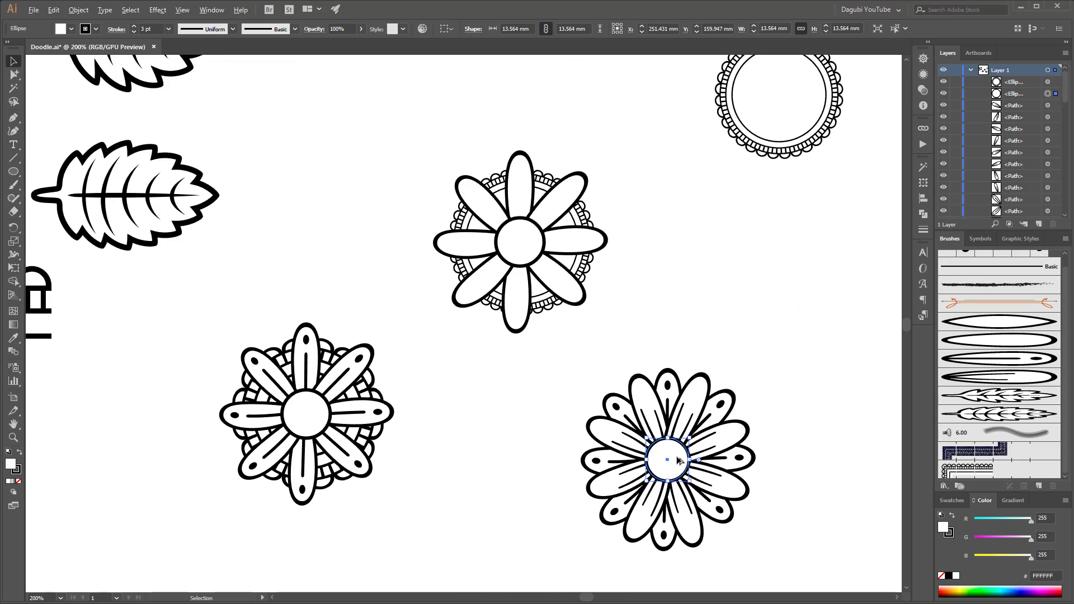
scroll(660, 456, up, 5)
drag(716, 395, 695, 428)
scroll(694, 428, down, 3)
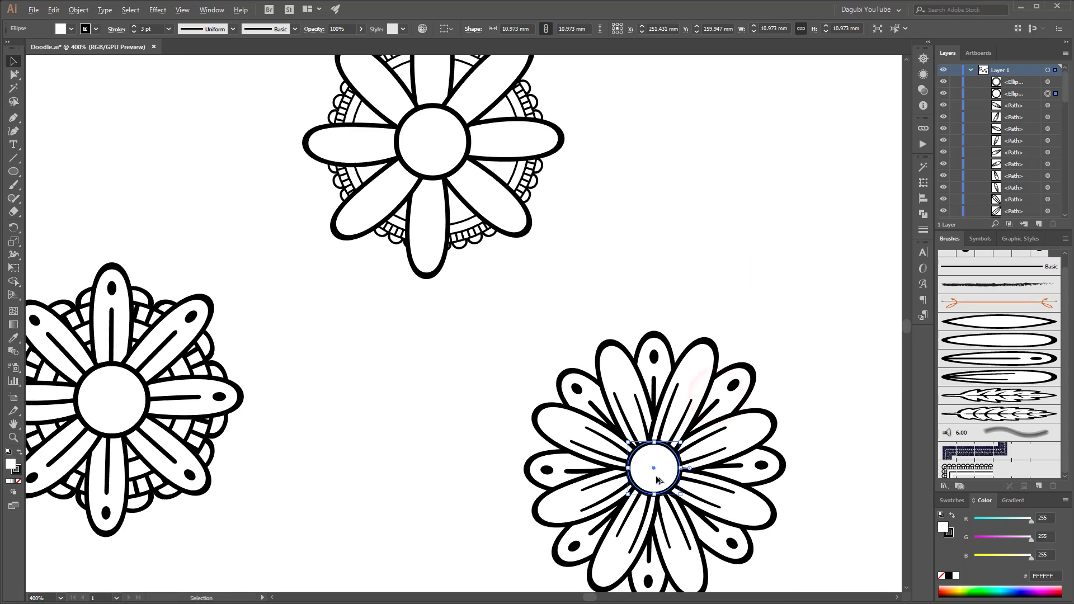
click(671, 496)
Shrink the left flower's centre circle, then scale the whole left flower down.
mouse_move(424, 216)
mouse_down()
mouse_move(484, 252)
mouse_move(587, 283)
mouse_up()
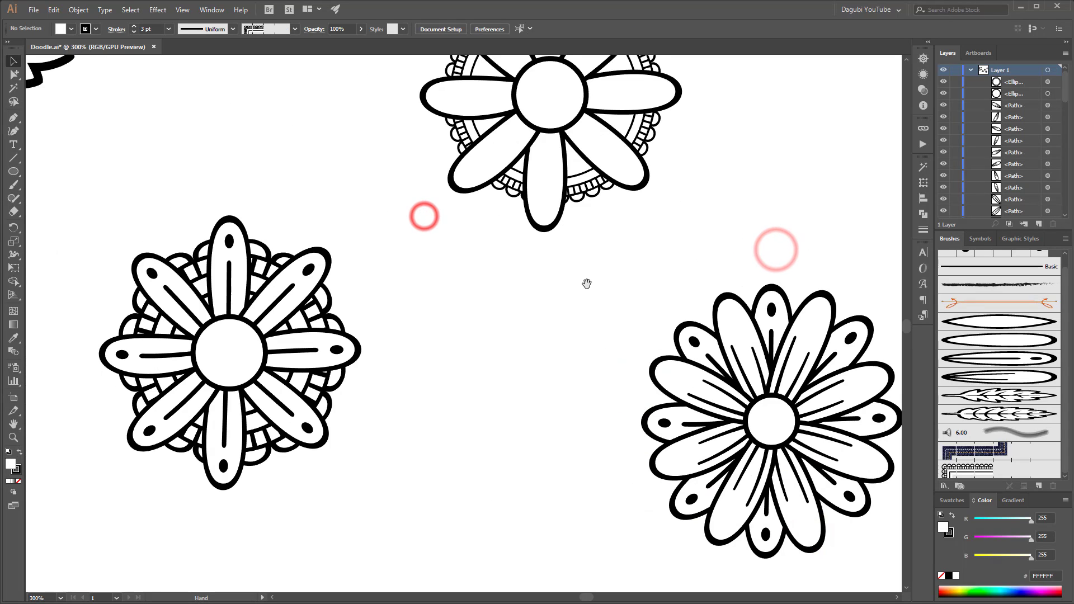
click(230, 316)
drag(265, 317, 259, 322)
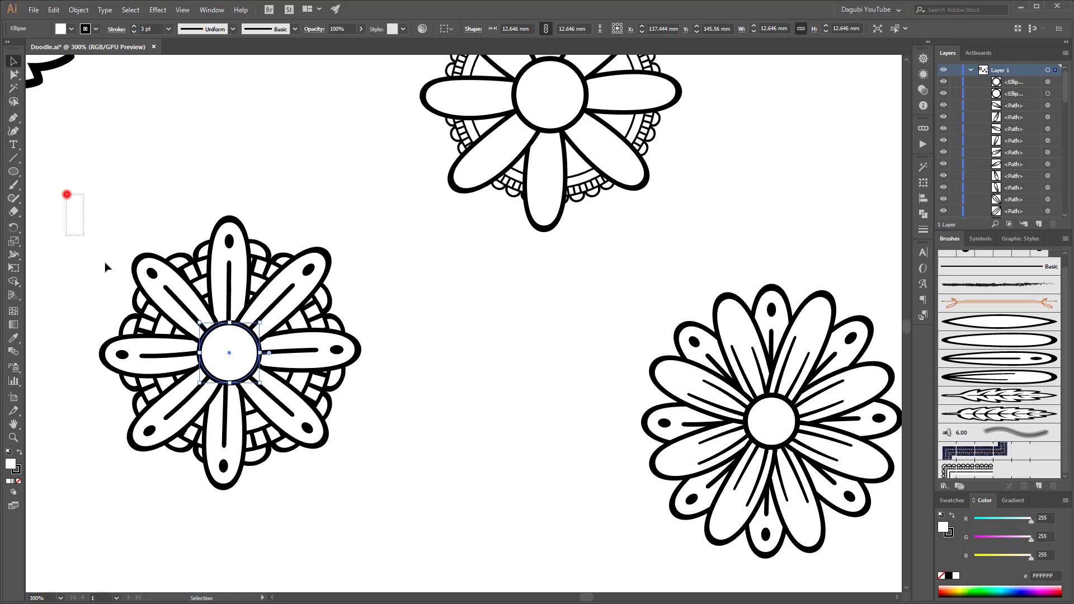
drag(105, 267, 392, 517)
shift+click(308, 382)
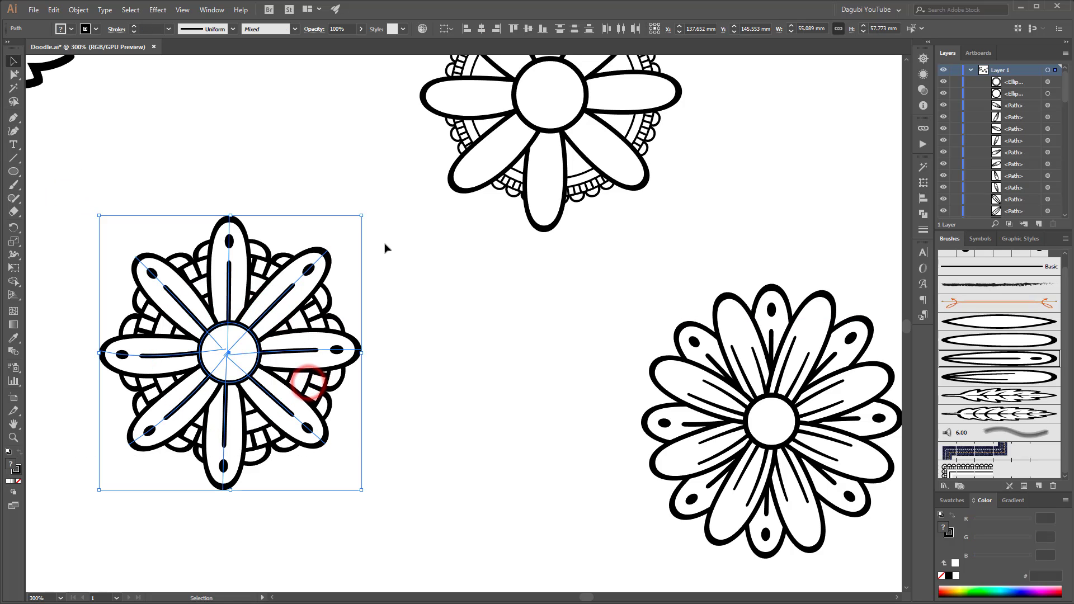
drag(228, 351, 75, 510)
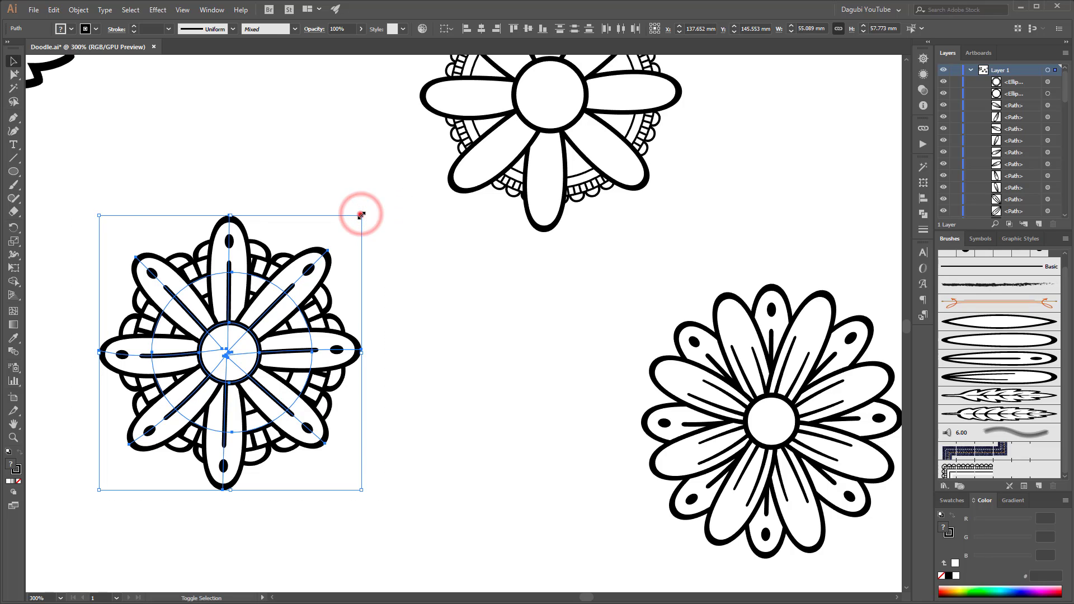
drag(361, 214, 330, 245)
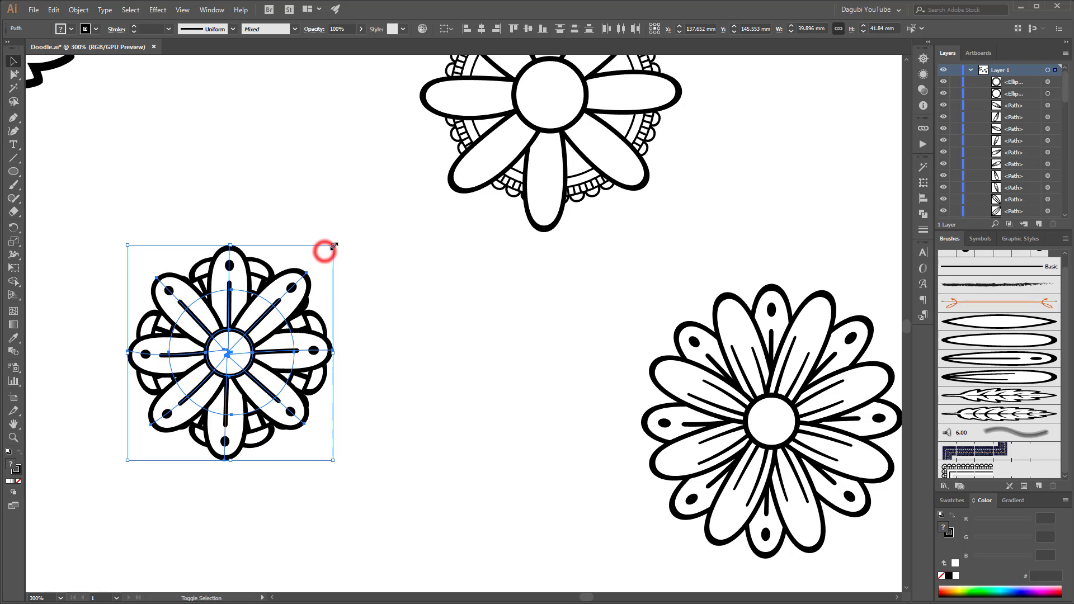
click(430, 304)
Set the left flower's scalloped ring stroke to 0.35 pt and enlarge the ring.
click(260, 270)
click(134, 32)
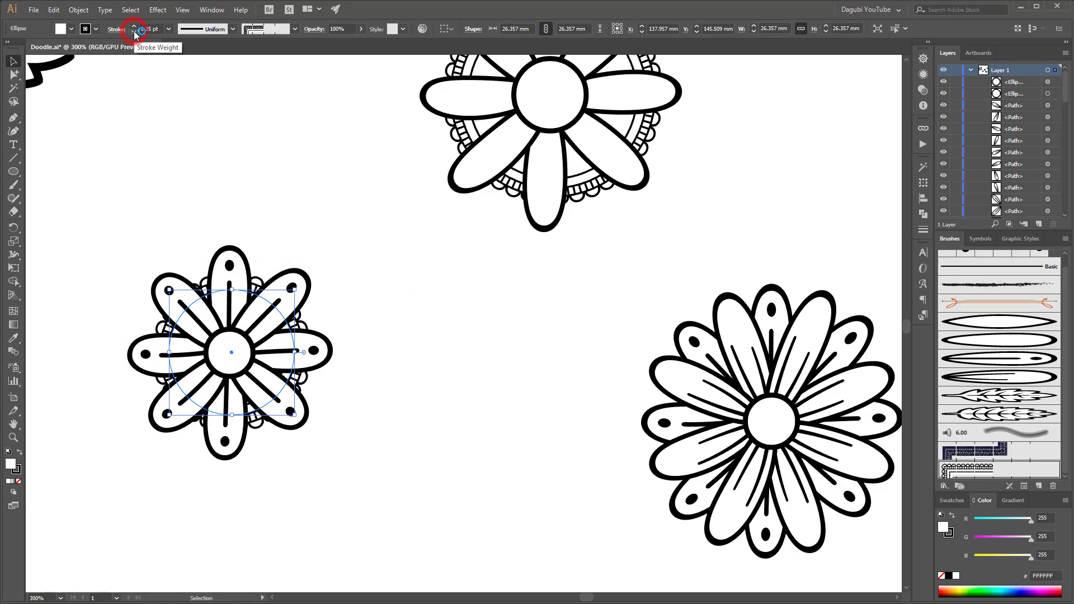
click(146, 29)
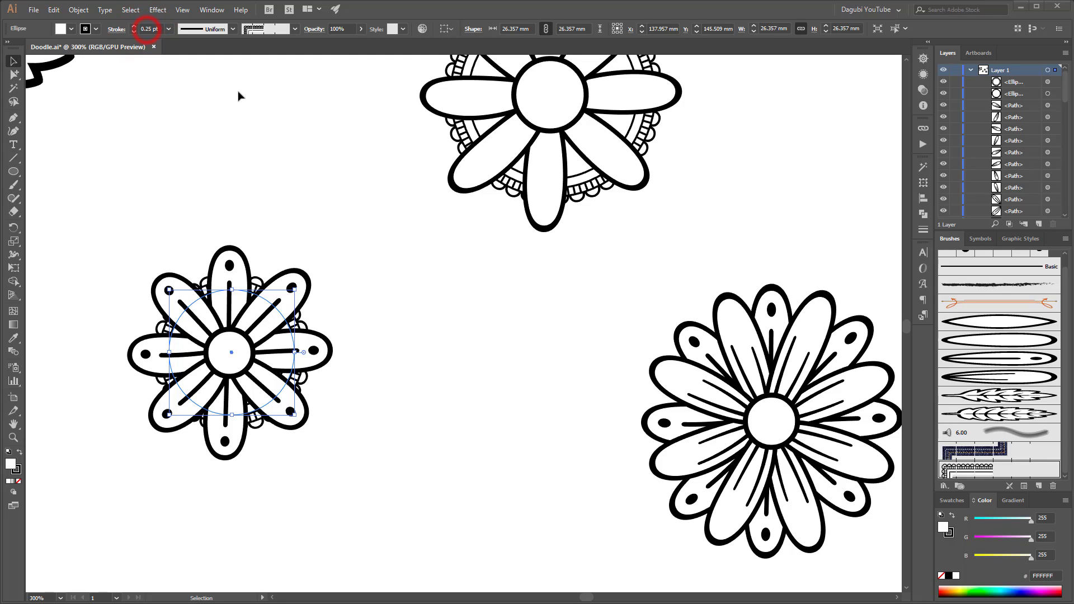
text(0.35)
key(Return)
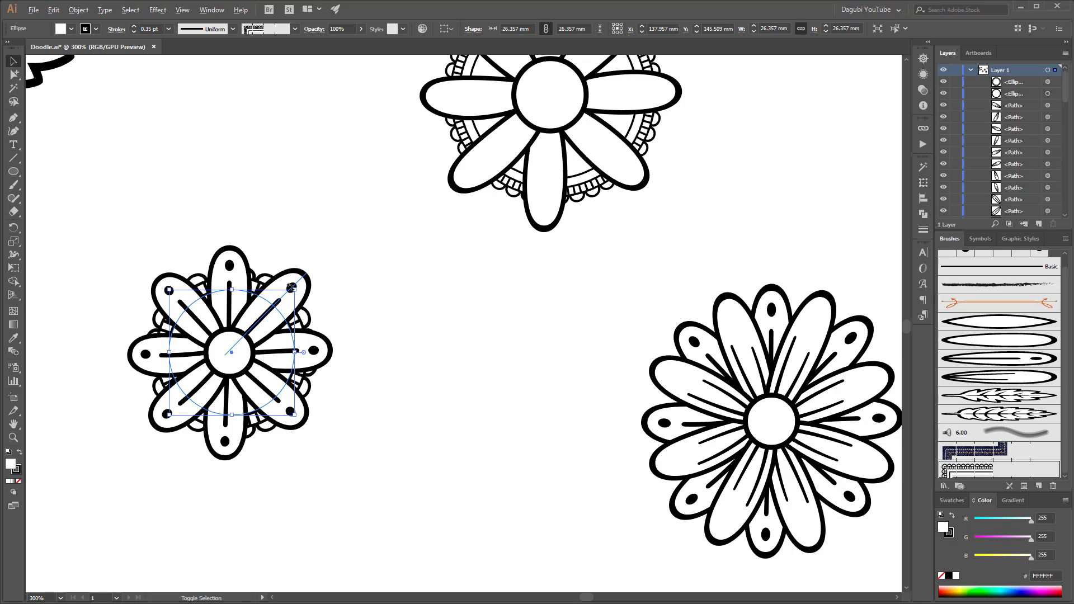
drag(291, 288, 303, 283)
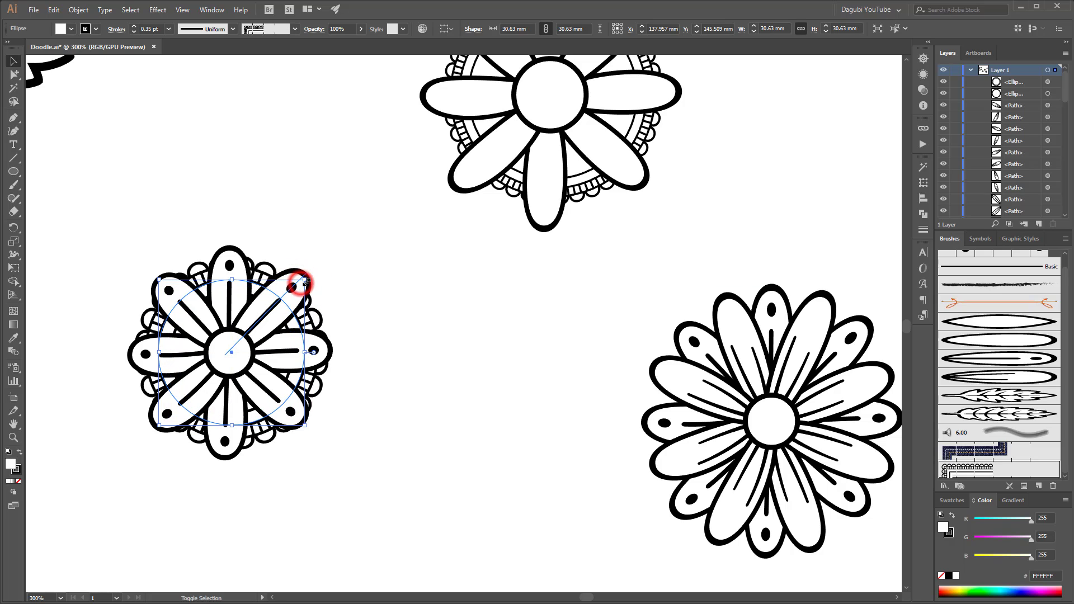
click(391, 285)
scroll(380, 270, down, 2)
Fit the artboard and set the middle flower's scalloped ring outline weight to 3.
scroll(380, 271, down, 1)
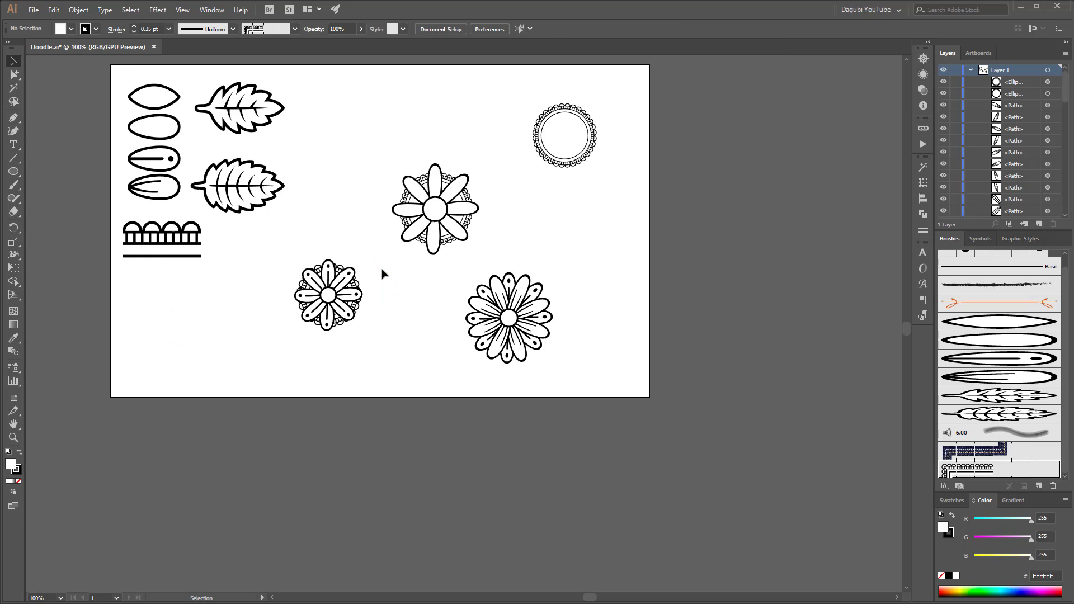
scroll(441, 141, up, 1)
key(ctrl+0)
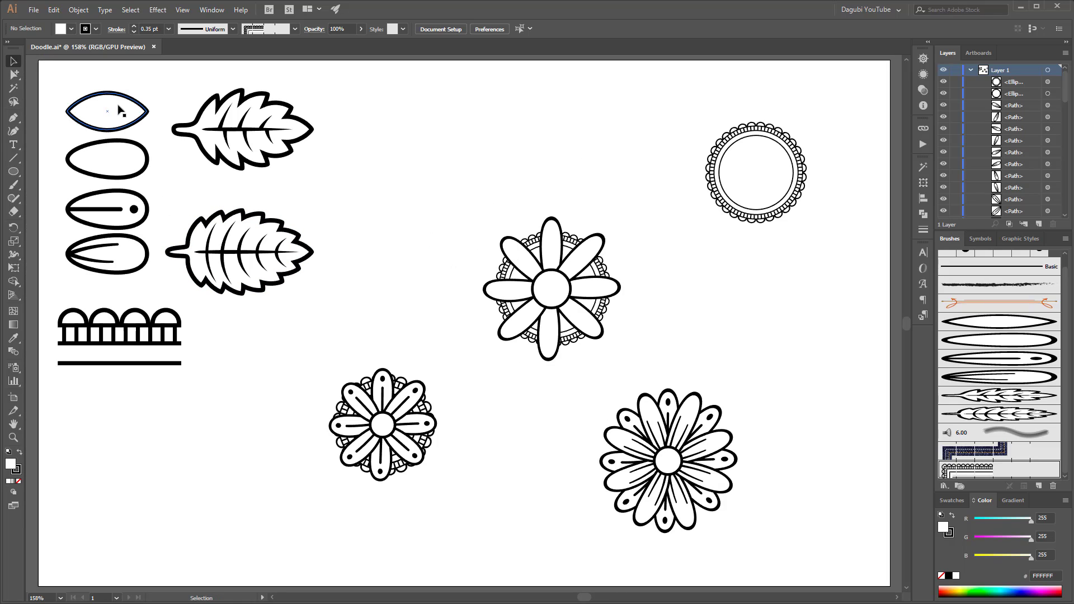
click(532, 241)
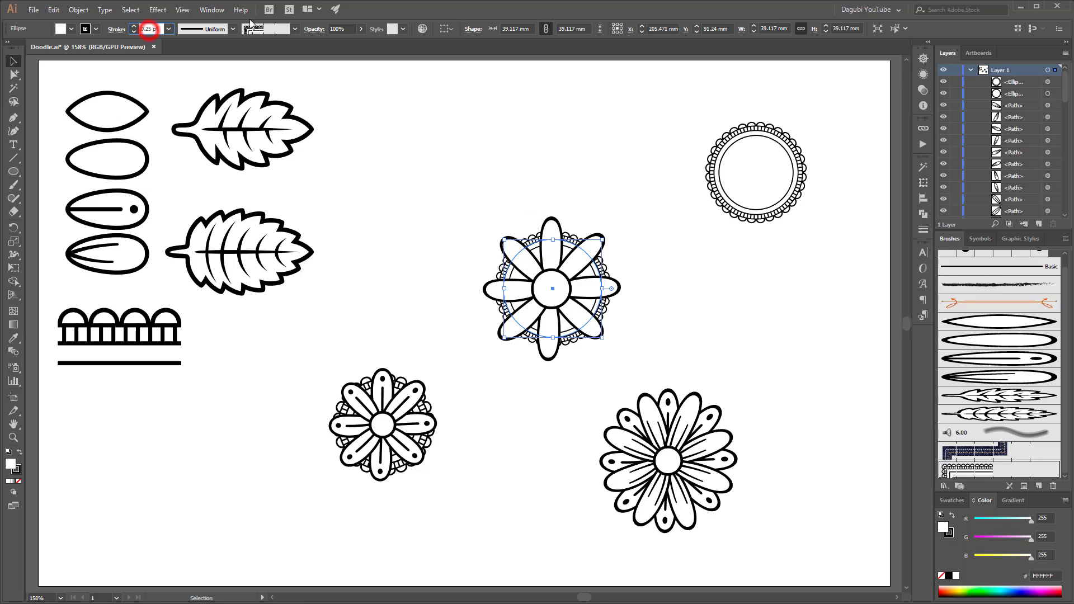
text(3)
key(Return)
click(566, 128)
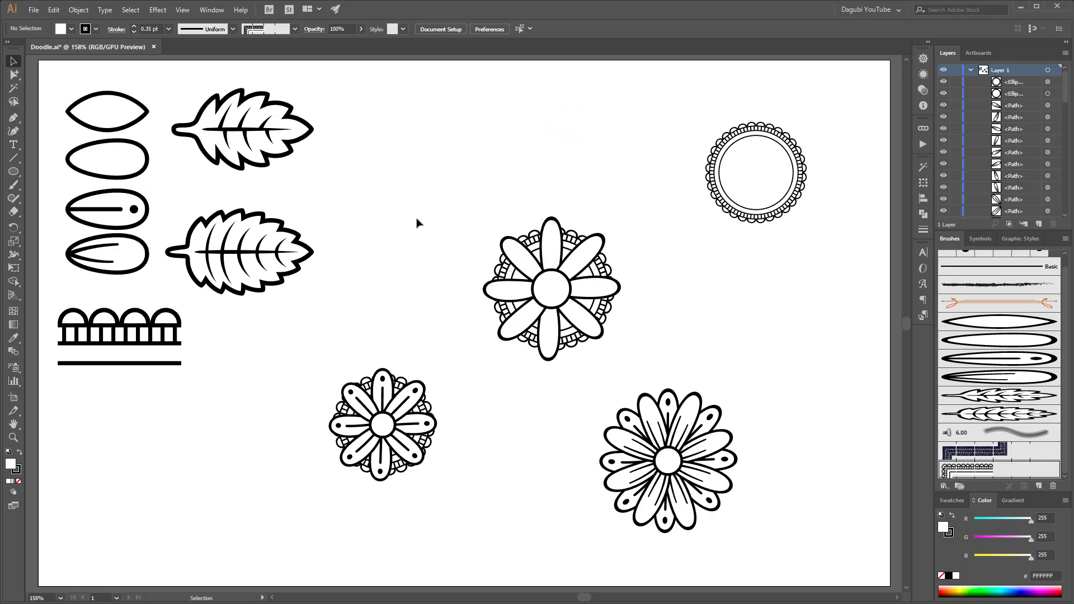
Expand Appearance on the central flower and the lower-left flower.
drag(458, 185, 638, 371)
click(77, 9)
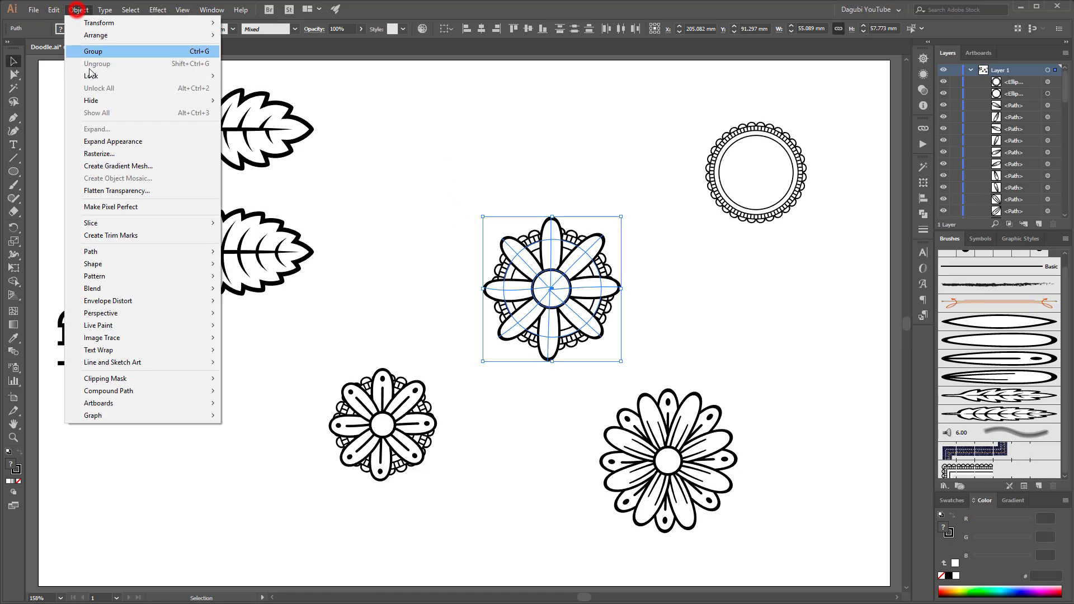
click(113, 141)
drag(305, 351, 453, 507)
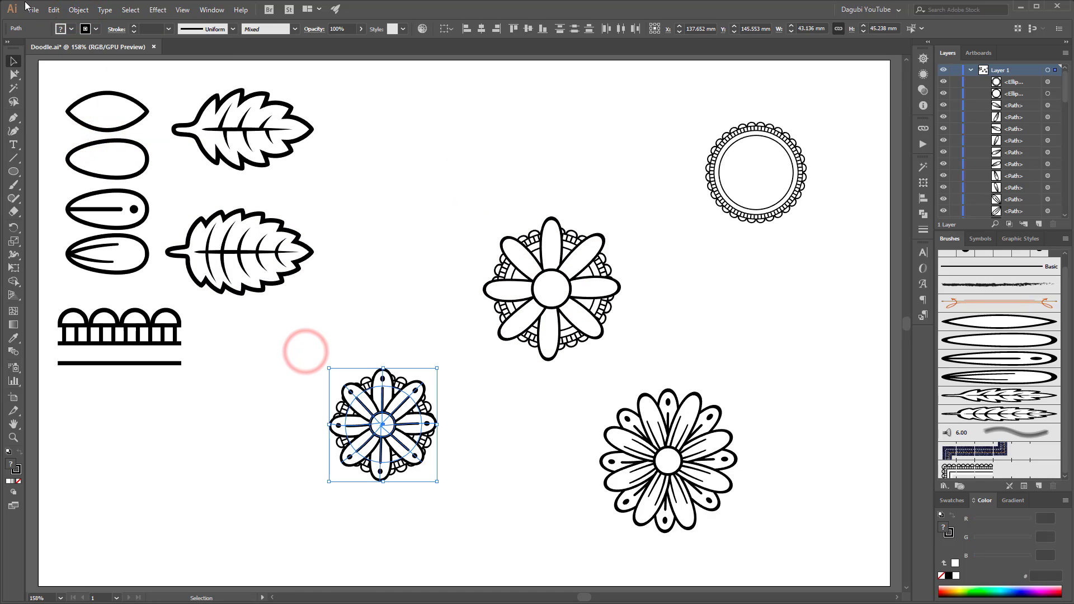
click(77, 10)
click(106, 141)
Expand the bottom-right flower and save it as a new art brush.
drag(582, 378, 770, 546)
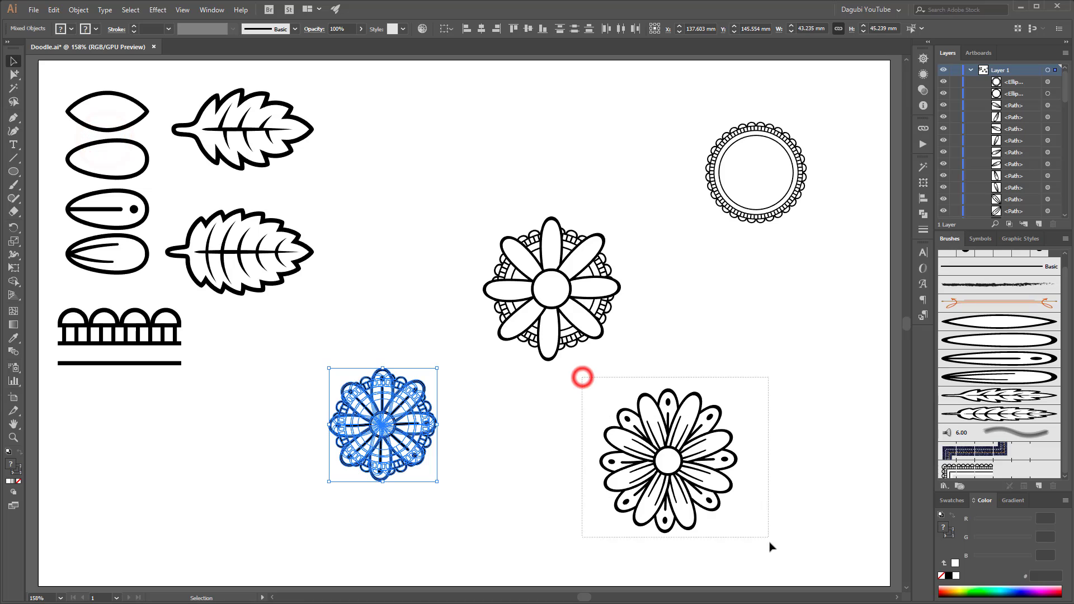
click(77, 9)
click(101, 143)
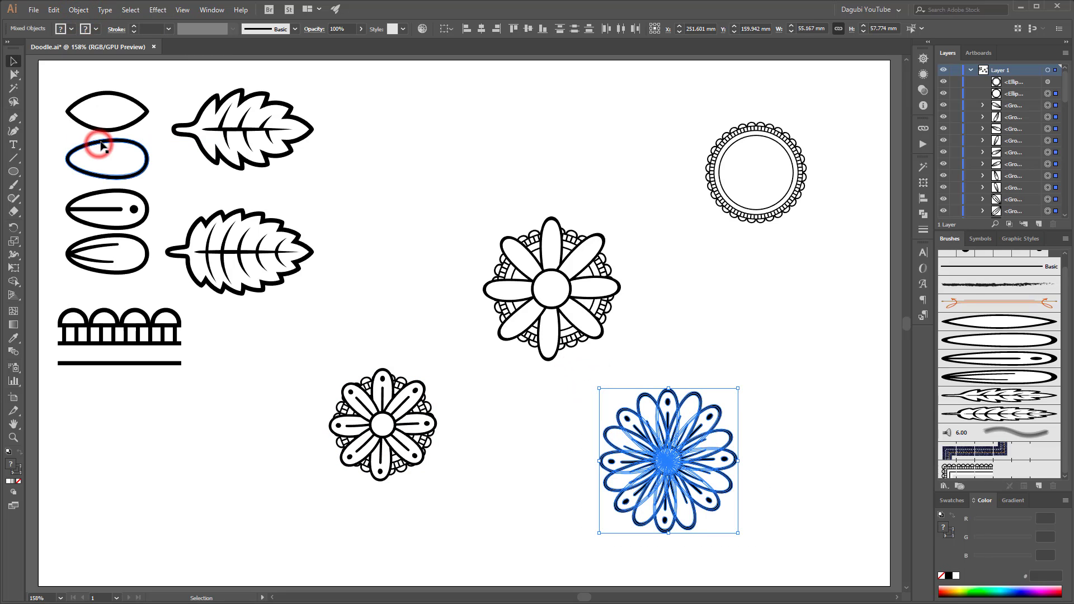
click(1039, 486)
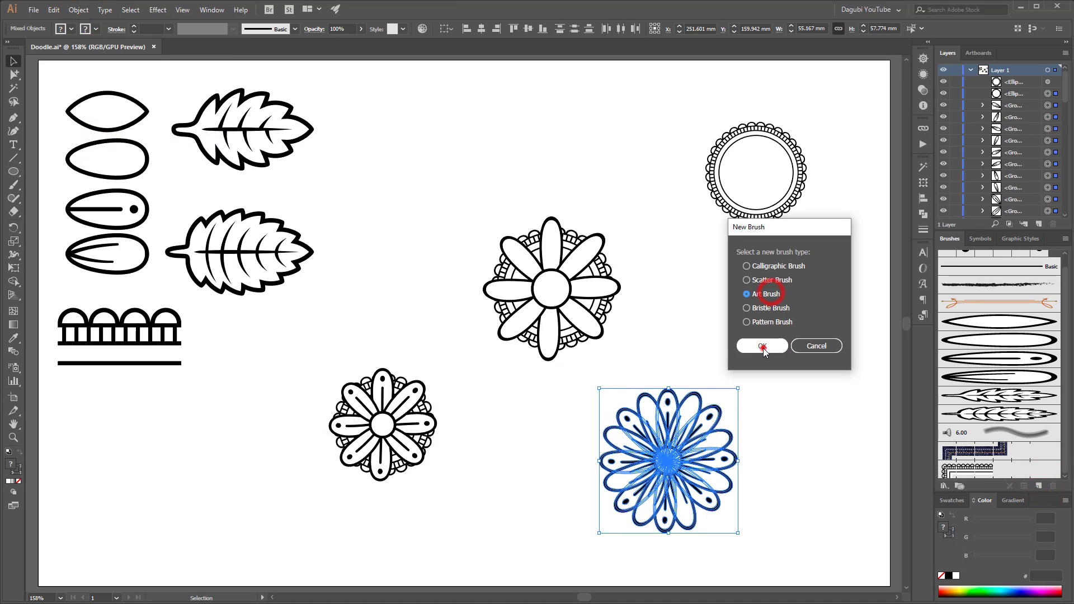
click(763, 347)
click(822, 271)
click(820, 296)
click(817, 382)
Save the central flower as an art brush scaling proportionately.
mouse_move(477, 187)
mouse_down()
mouse_move(604, 347)
mouse_move(636, 365)
mouse_up()
click(1039, 486)
click(768, 294)
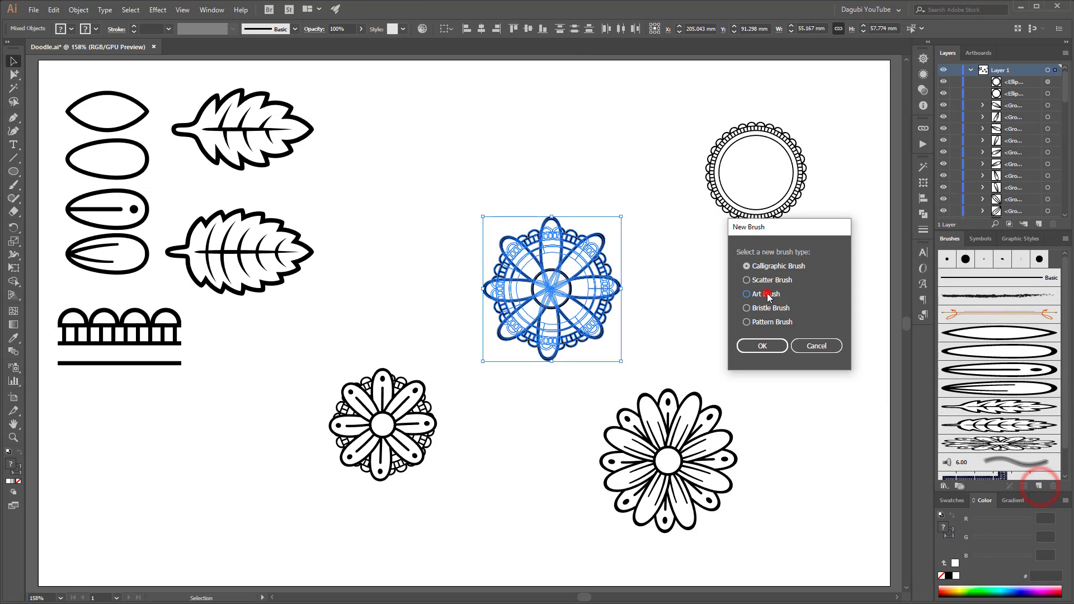
click(763, 345)
click(633, 144)
click(851, 270)
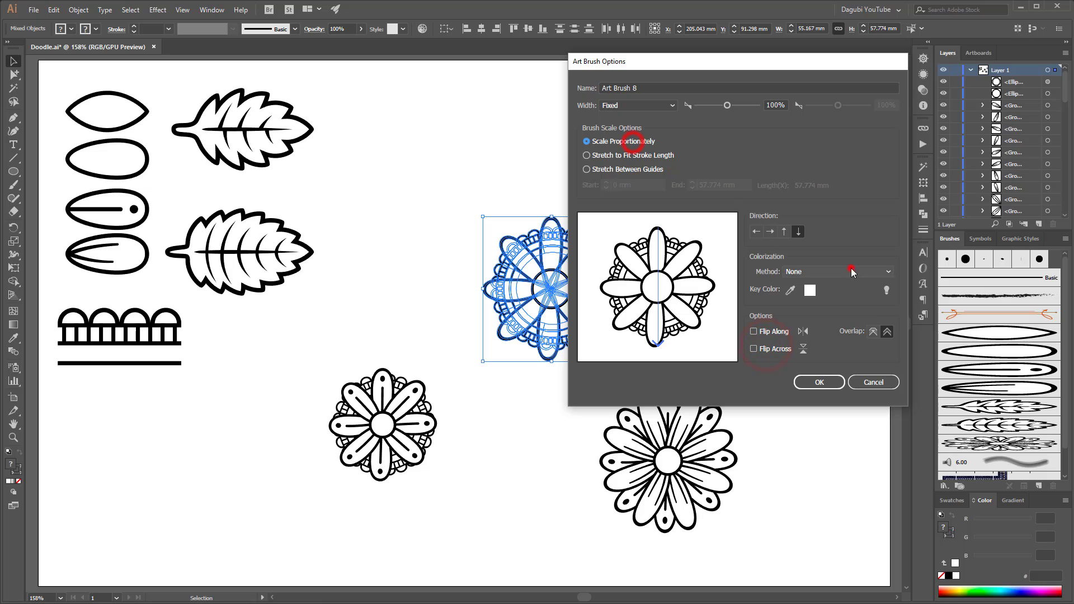
click(819, 382)
Save the lower-left flower as a proportional art brush, then set a flower brush to Tints.
drag(321, 349, 447, 489)
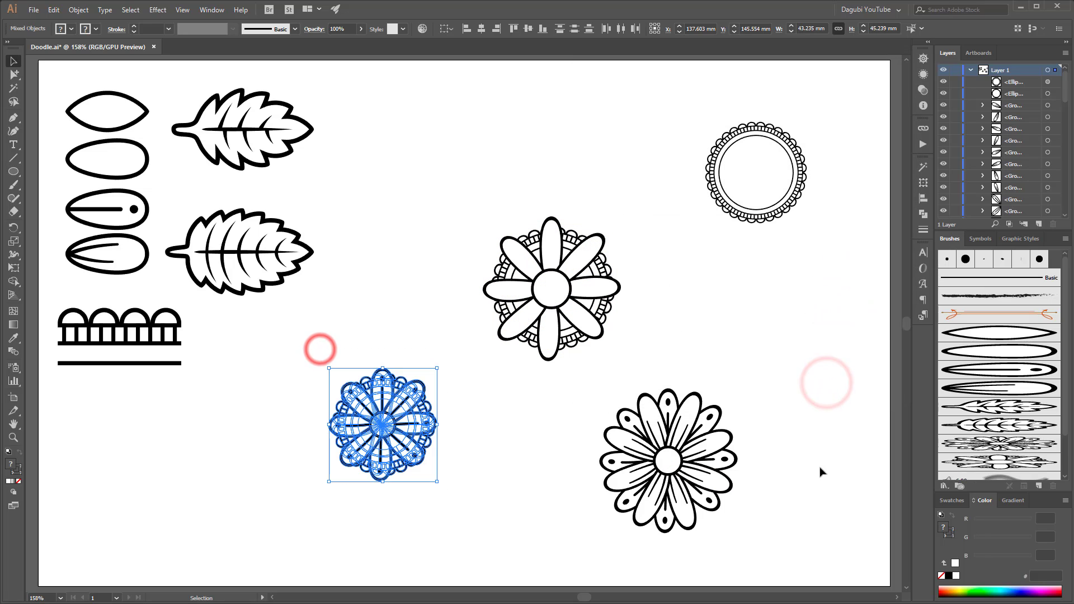
click(1039, 486)
click(757, 347)
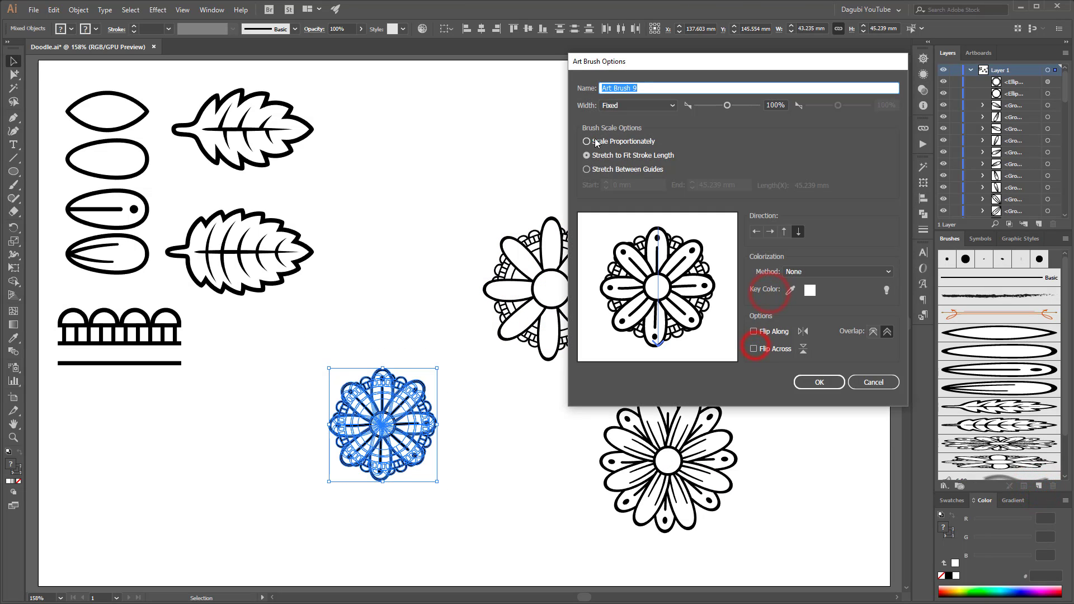
click(583, 147)
click(831, 270)
click(822, 300)
click(827, 385)
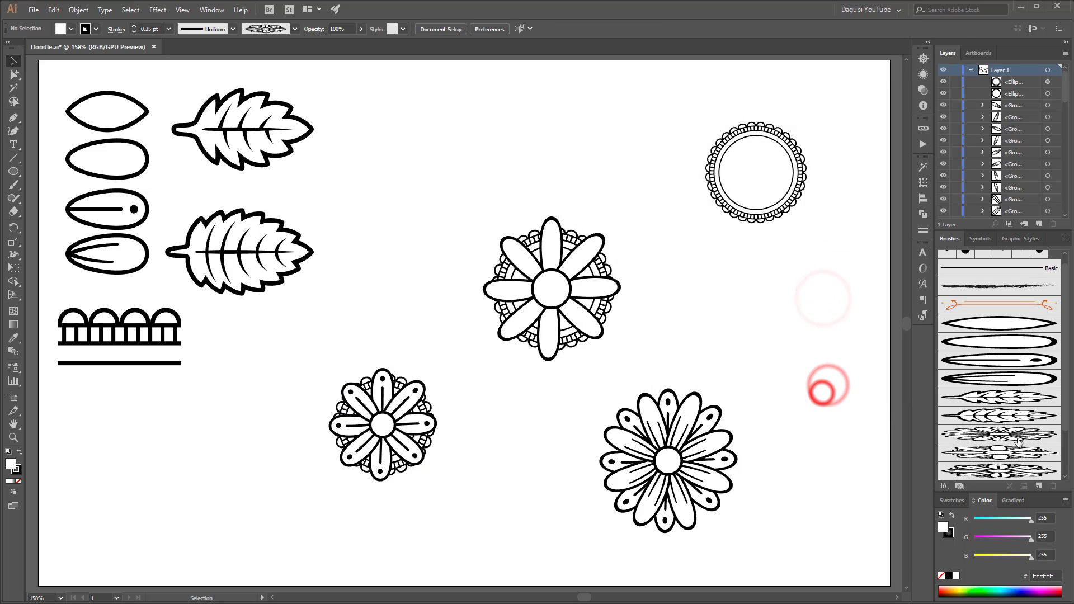
double_click(1000, 433)
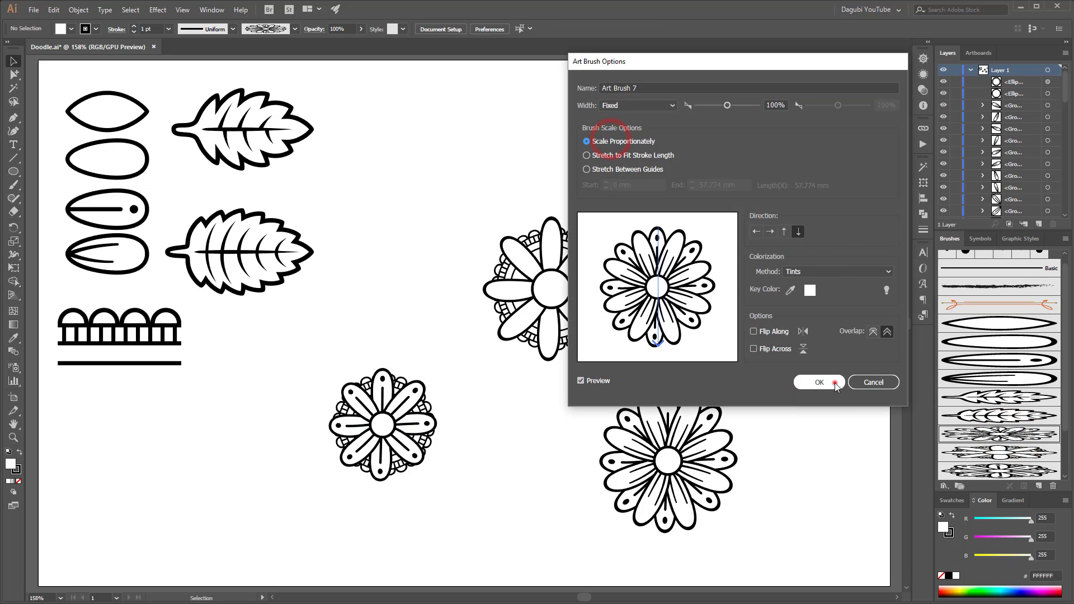
click(834, 382)
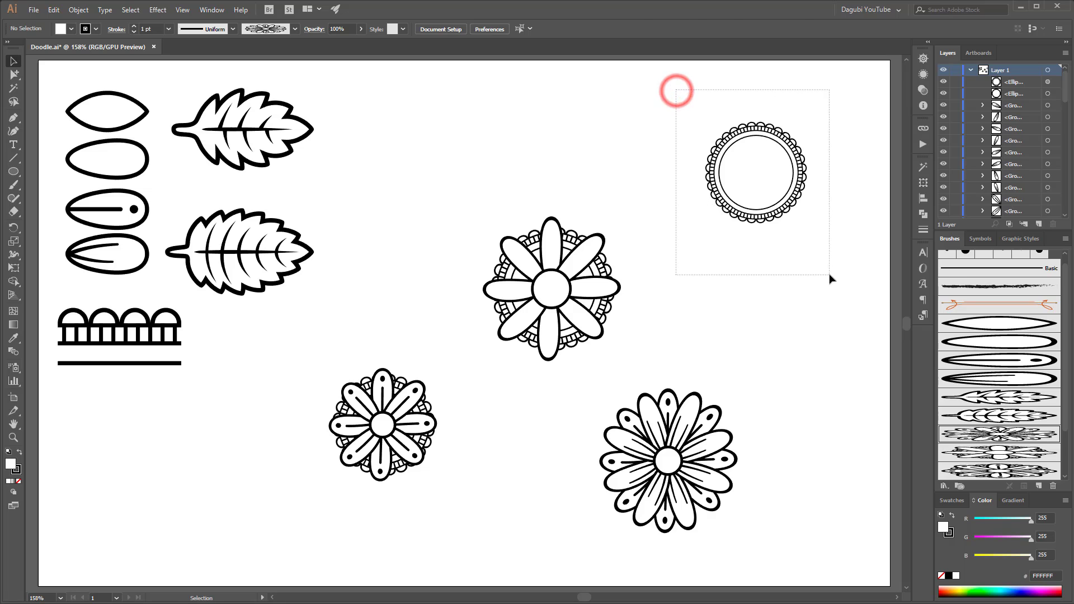
Expand the scalloped circle and save it as a proportional art brush with Tints colorization.
drag(797, 234, 834, 277)
click(79, 10)
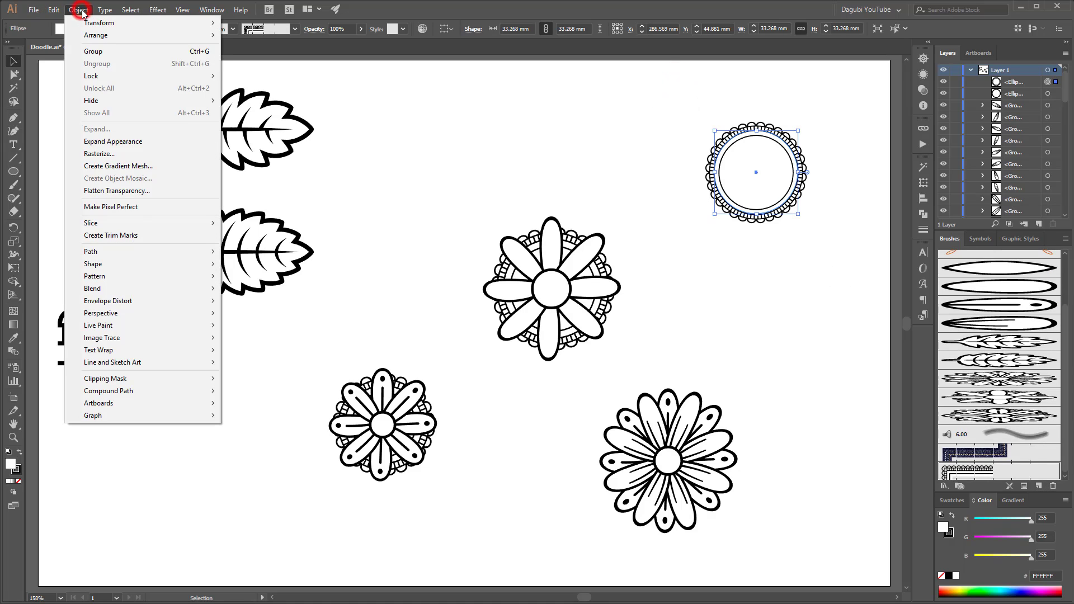
click(109, 137)
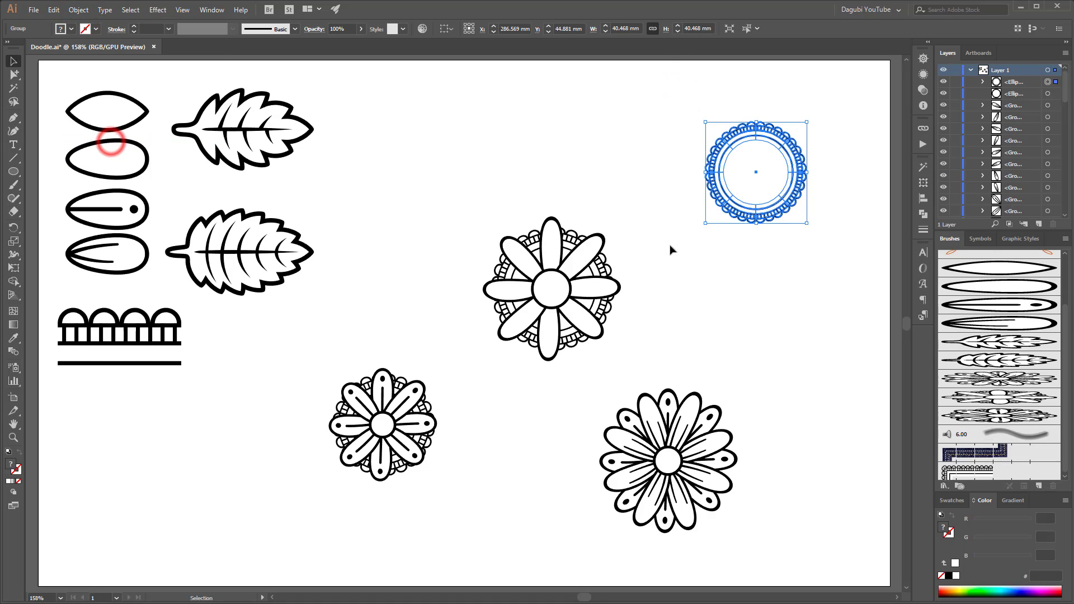
click(1039, 489)
click(749, 288)
click(757, 343)
click(599, 141)
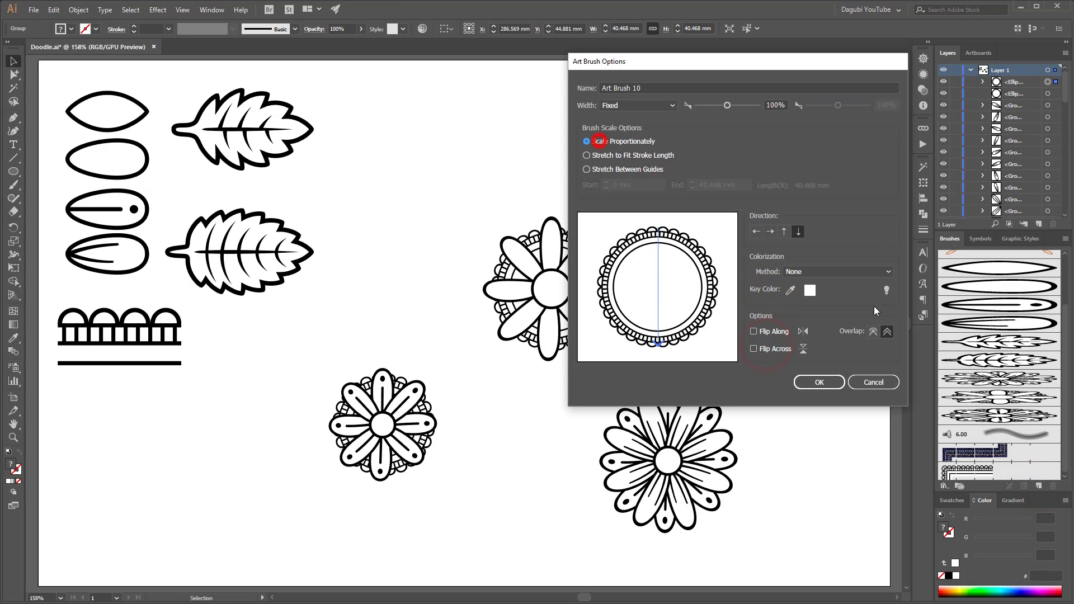
click(853, 272)
click(806, 282)
click(820, 382)
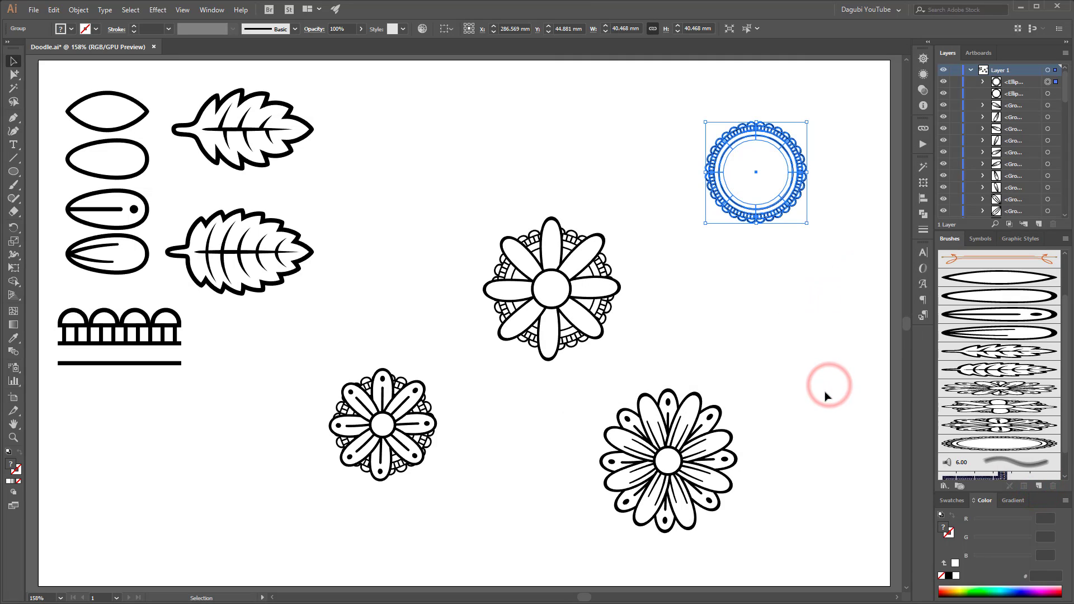
click(826, 395)
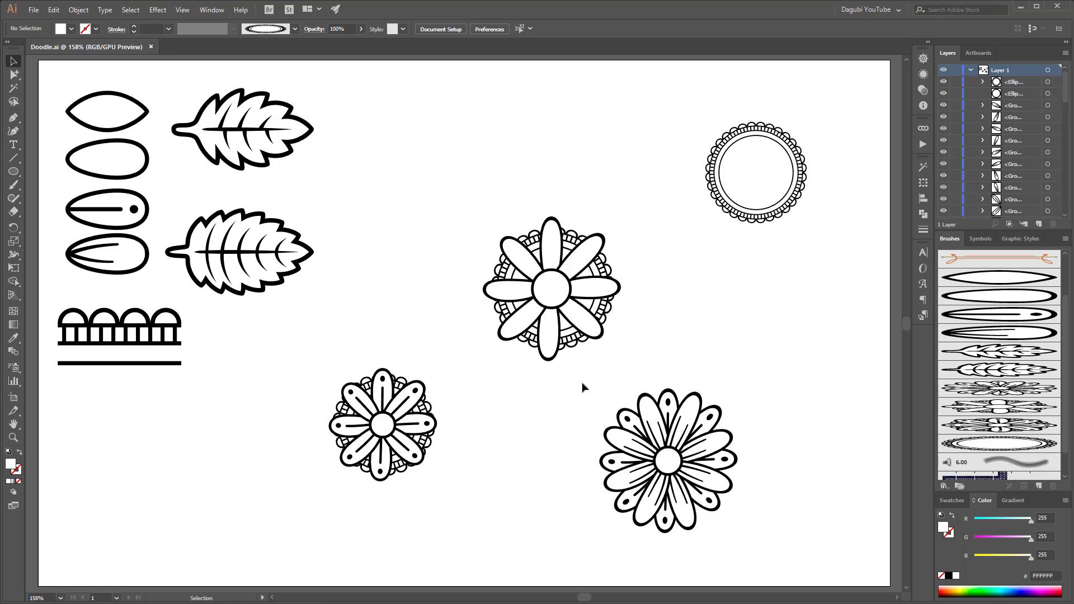
Move the three flowers and scalloped circle into a cluster beside the brush samples.
drag(572, 370, 810, 559)
mouse_move(669, 460)
mouse_down()
mouse_move(485, 470)
mouse_move(122, 453)
mouse_up()
drag(306, 359, 426, 494)
drag(392, 436, 278, 516)
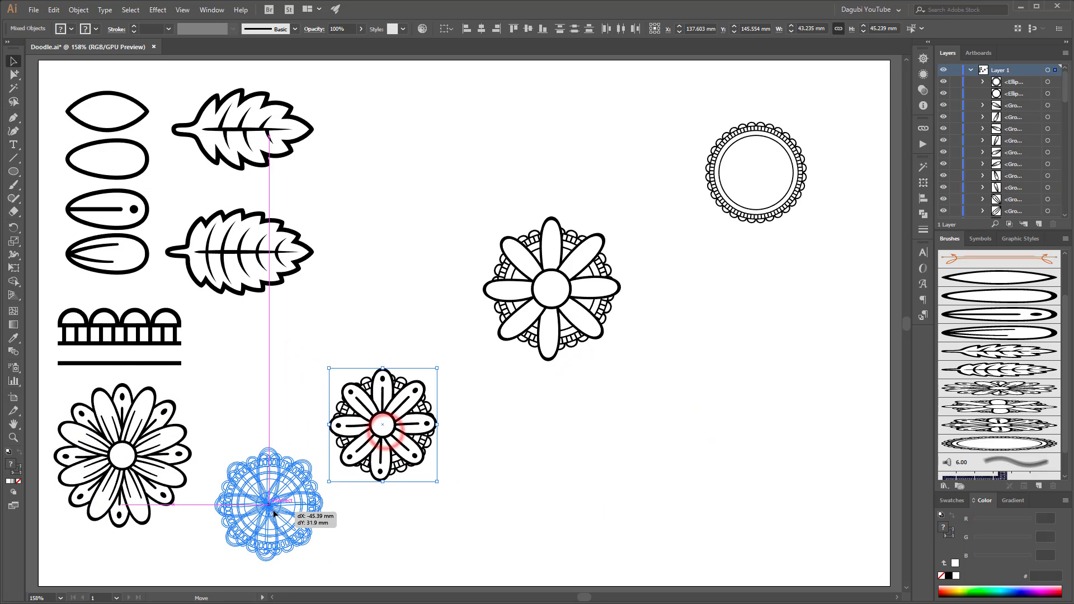
drag(439, 190, 633, 412)
drag(581, 317, 302, 405)
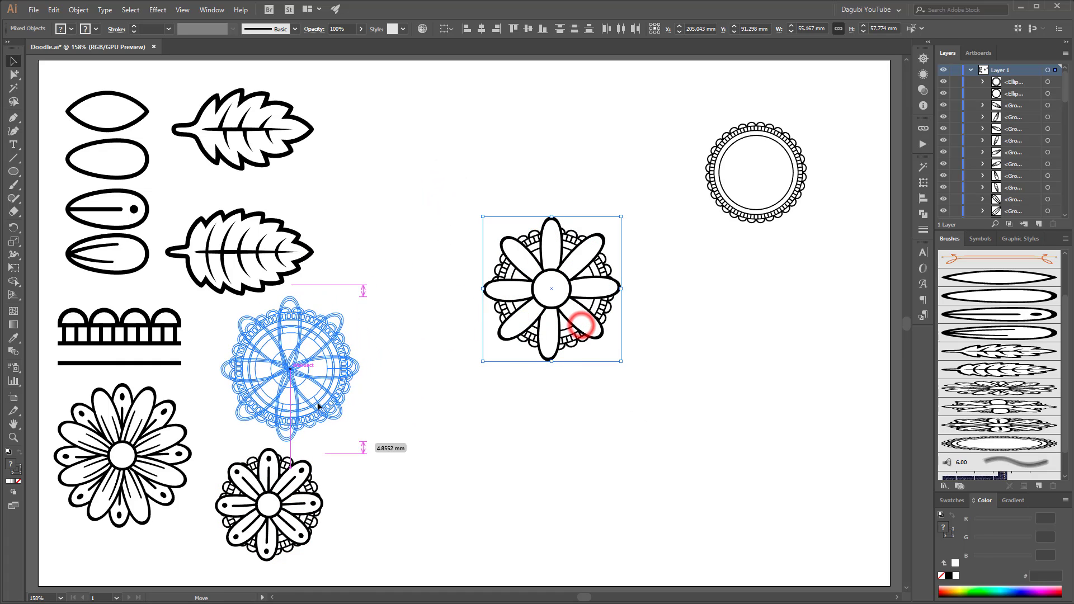
mouse_move(686, 96)
mouse_down()
mouse_move(774, 203)
mouse_move(532, 477)
mouse_move(417, 553)
mouse_up()
Pick a flower art brush and the Paintbrush tool.
click(629, 464)
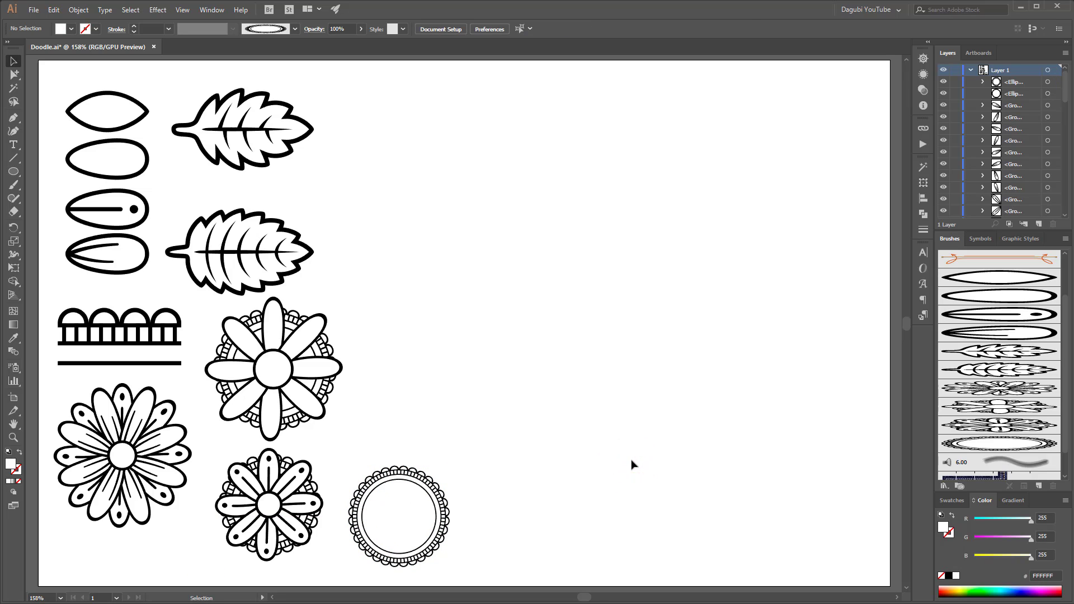
click(964, 386)
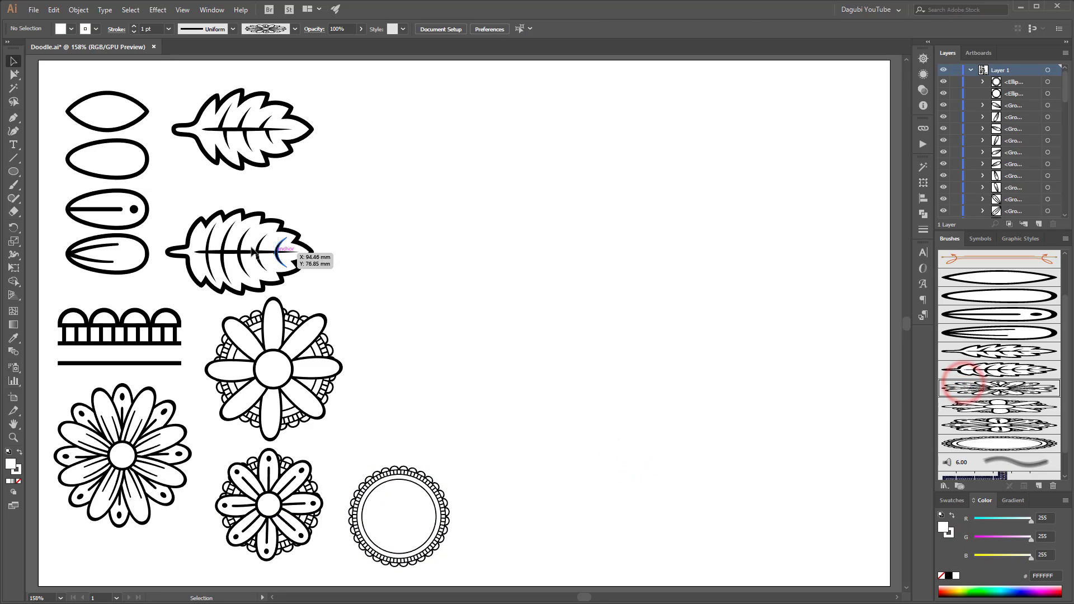
click(16, 186)
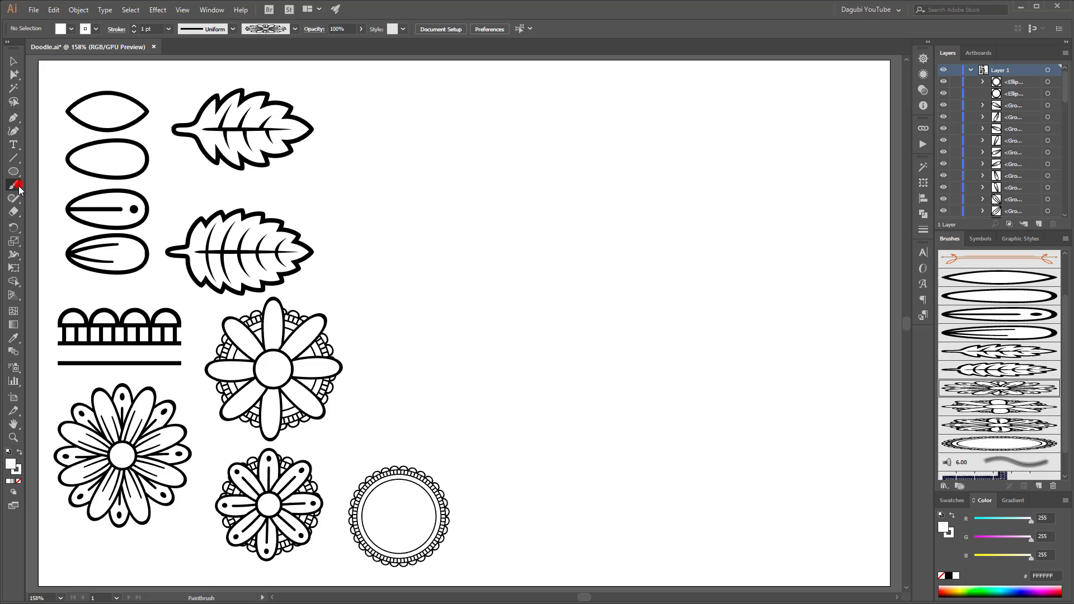
With no fill, paint three test flowers, then select and delete them.
click(942, 576)
drag(559, 280, 560, 302)
drag(629, 230, 630, 302)
mouse_move(707, 268)
mouse_down()
mouse_move(717, 305)
mouse_move(742, 299)
mouse_up()
key(v)
drag(473, 205, 804, 380)
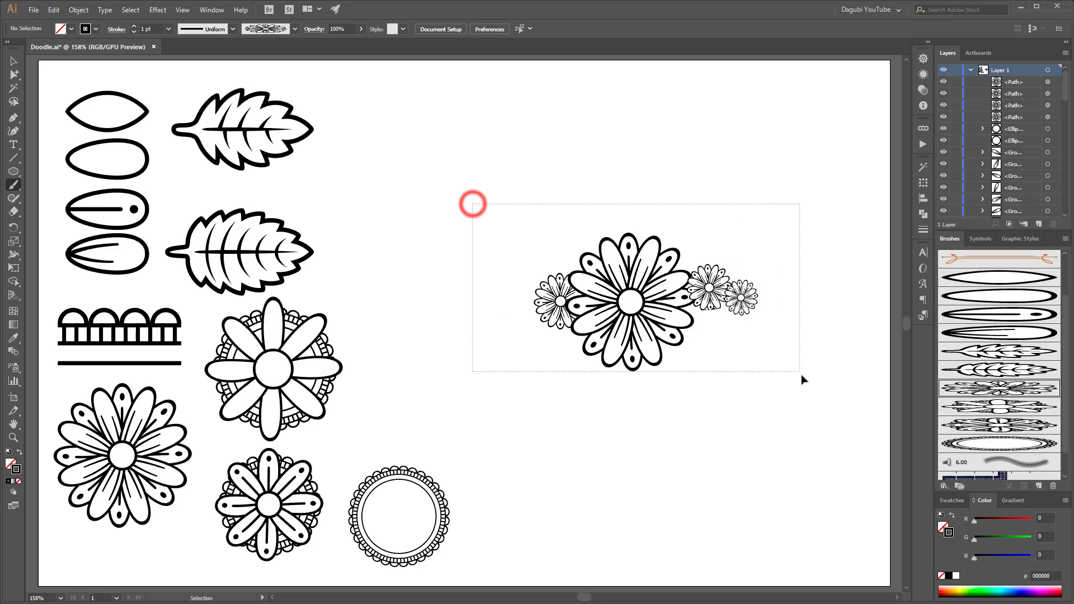
key(b)
key(Delete)
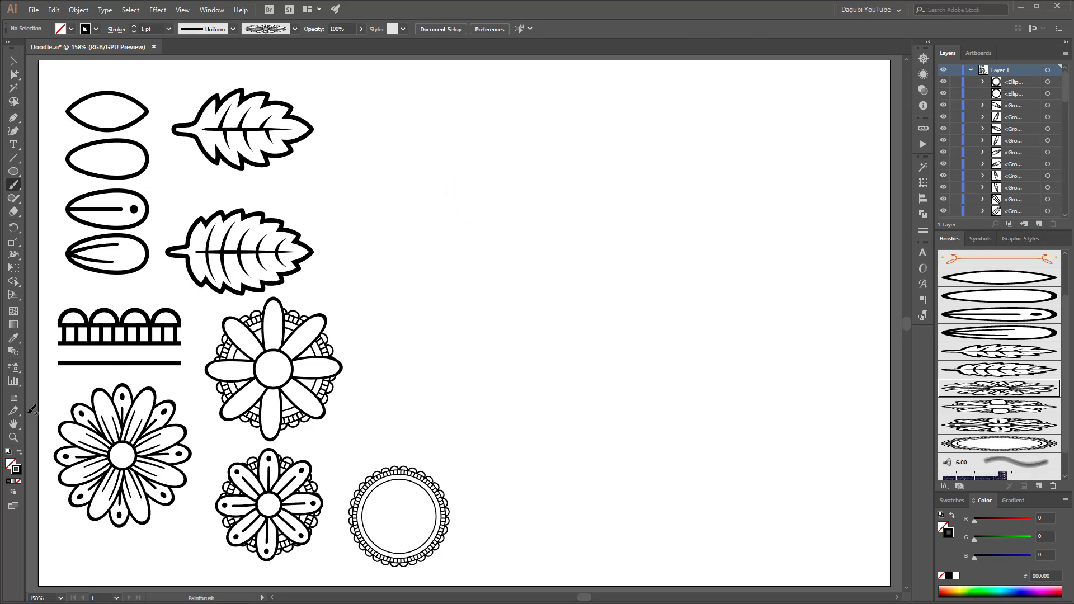
Switch to Draw Behind and paint a flower right of the samples, undoing earlier attempts.
click(14, 493)
click(62, 504)
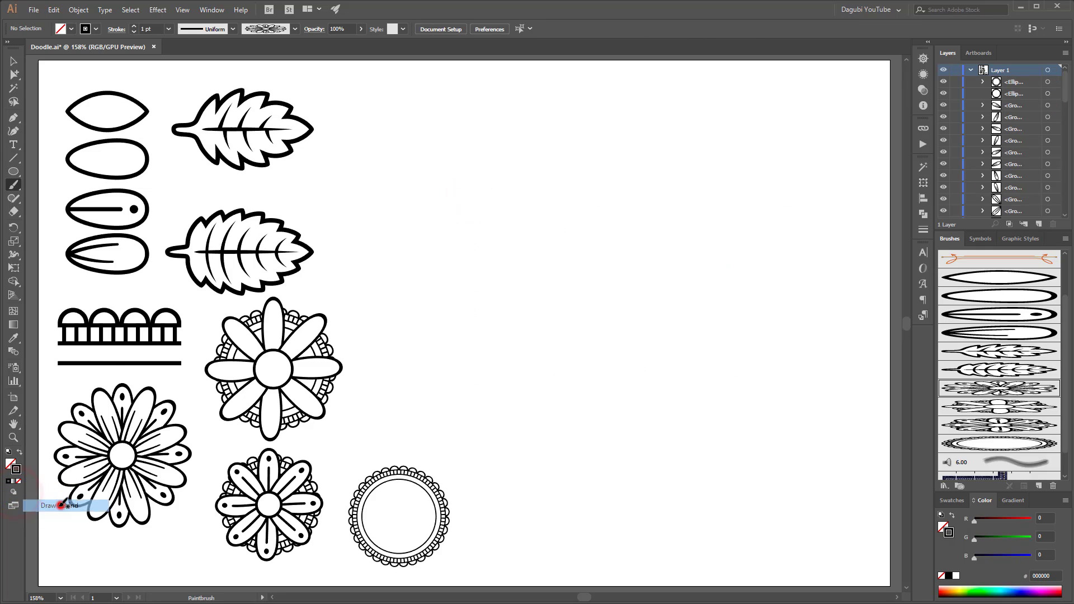
drag(552, 238, 564, 322)
drag(575, 276, 618, 215)
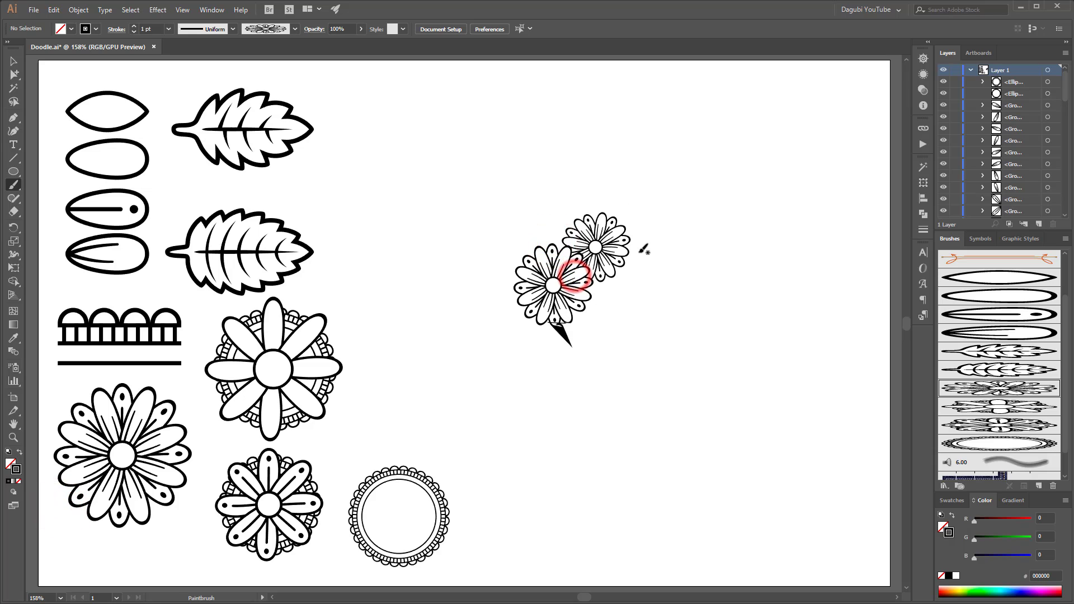
key(ctrl+z)
key(ctrl+z)
drag(562, 274, 560, 343)
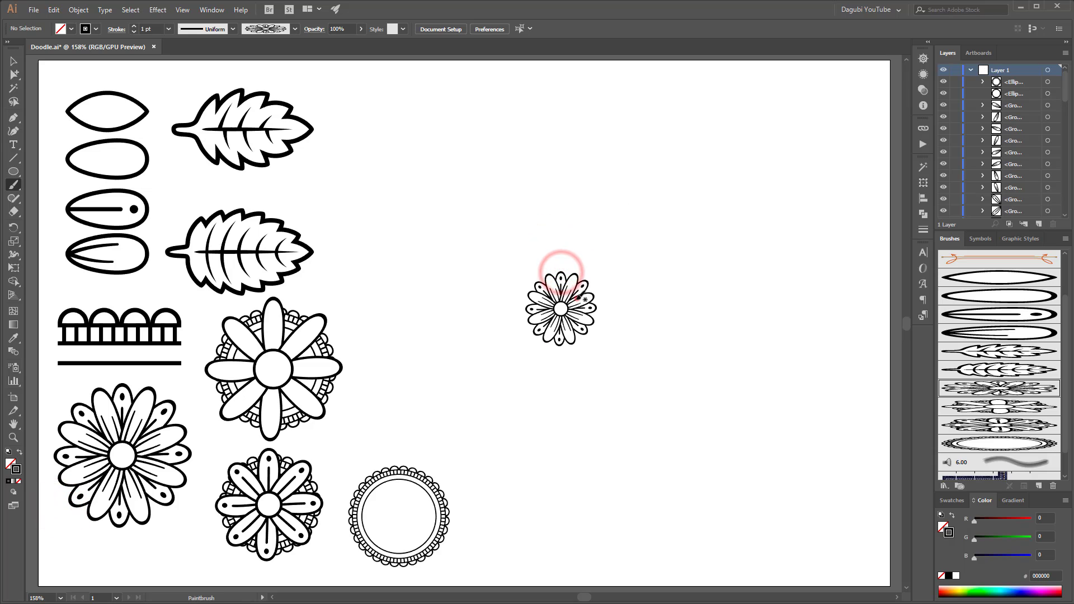
drag(579, 295, 621, 256)
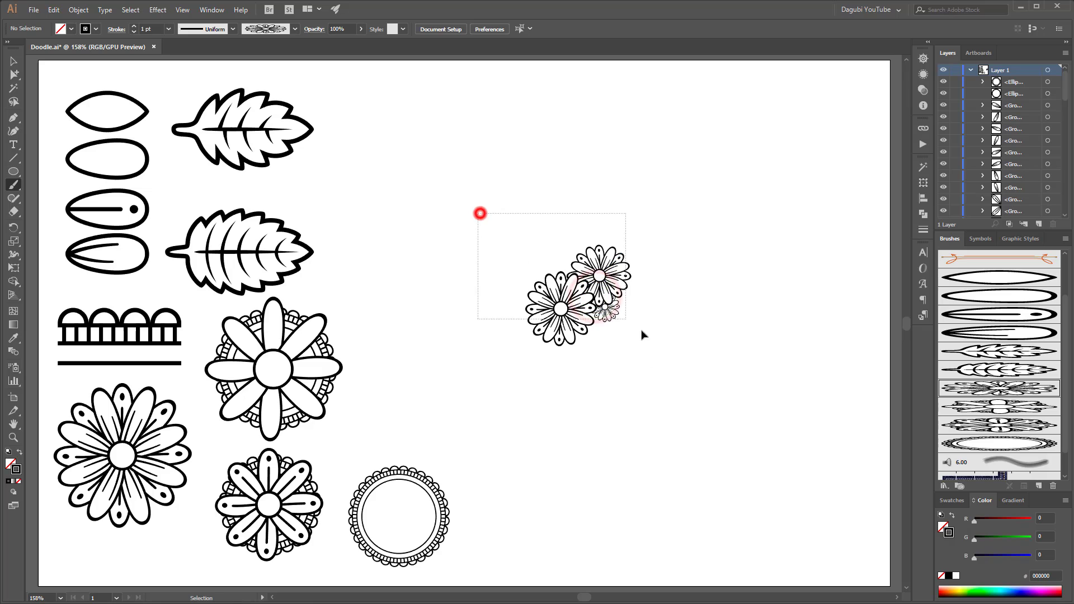
key(ctrl+z)
key(ctrl+z)
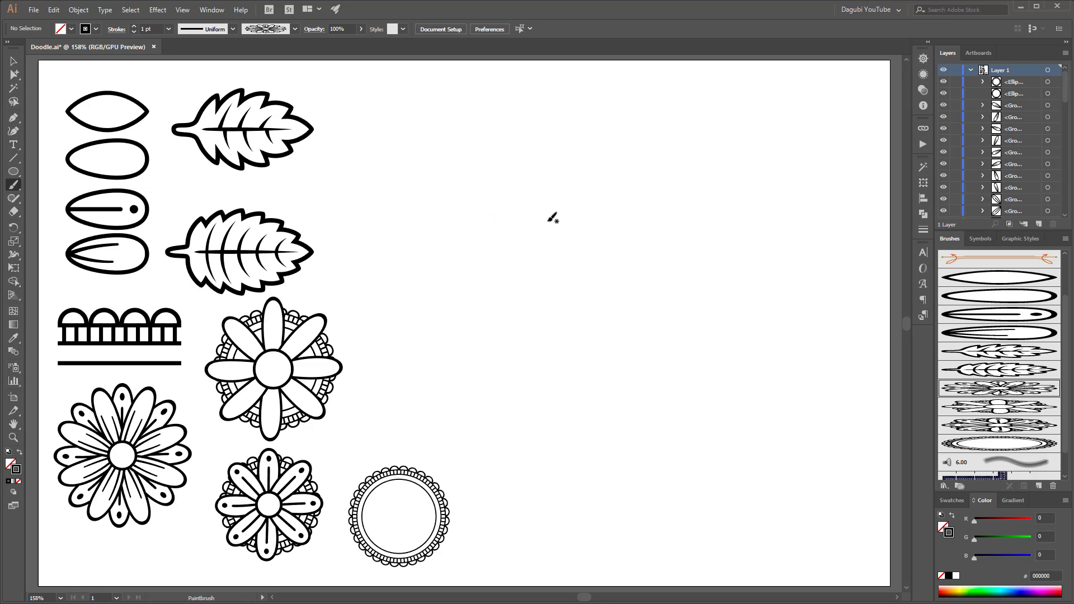
mouse_move(552, 218)
mouse_down()
mouse_move(551, 247)
mouse_move(594, 196)
mouse_up()
Paint eight leaves around the flower with the leaf art brush, then reselect the flower brush.
click(975, 368)
drag(568, 246, 643, 250)
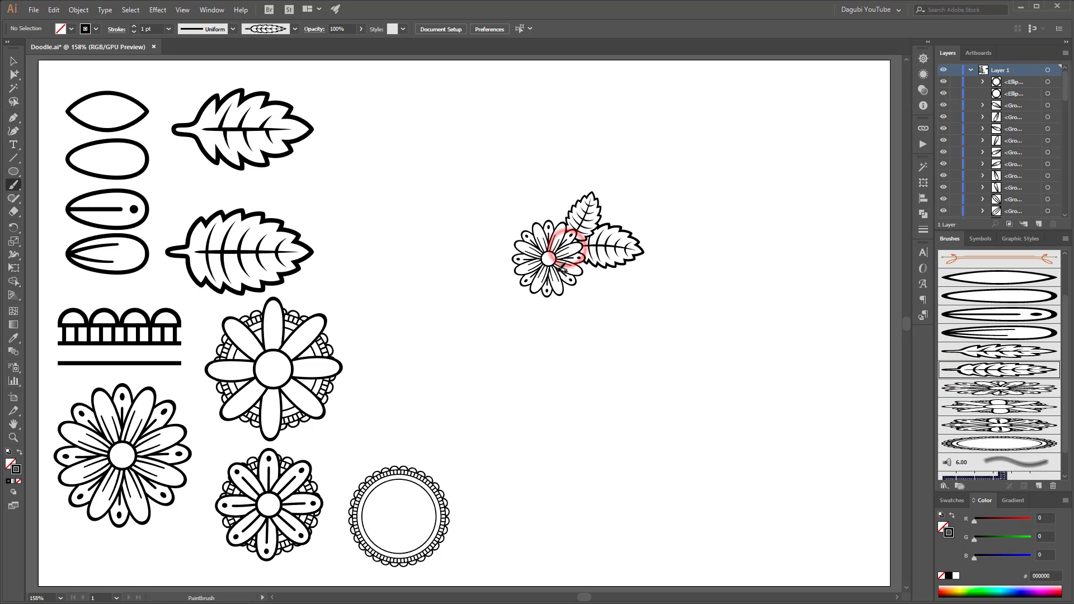
mouse_move(559, 272)
mouse_down()
mouse_move(586, 302)
mouse_move(562, 339)
mouse_up()
mouse_move(546, 274)
mouse_down()
mouse_move(493, 335)
mouse_move(467, 263)
mouse_up()
mouse_move(532, 249)
mouse_down()
mouse_move(493, 196)
mouse_move(542, 187)
mouse_up()
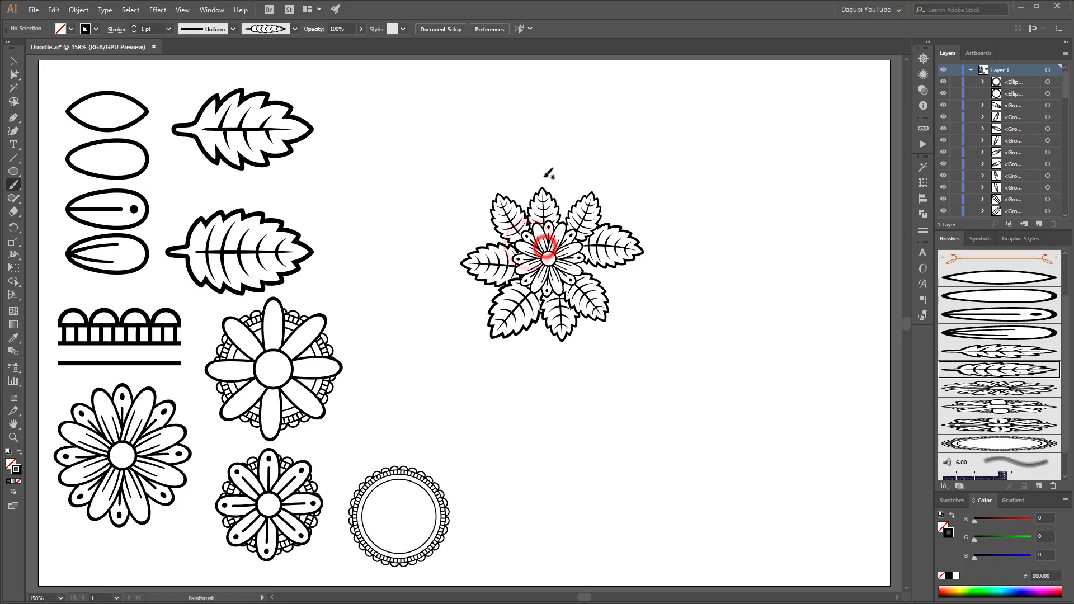
click(993, 409)
click(13, 491)
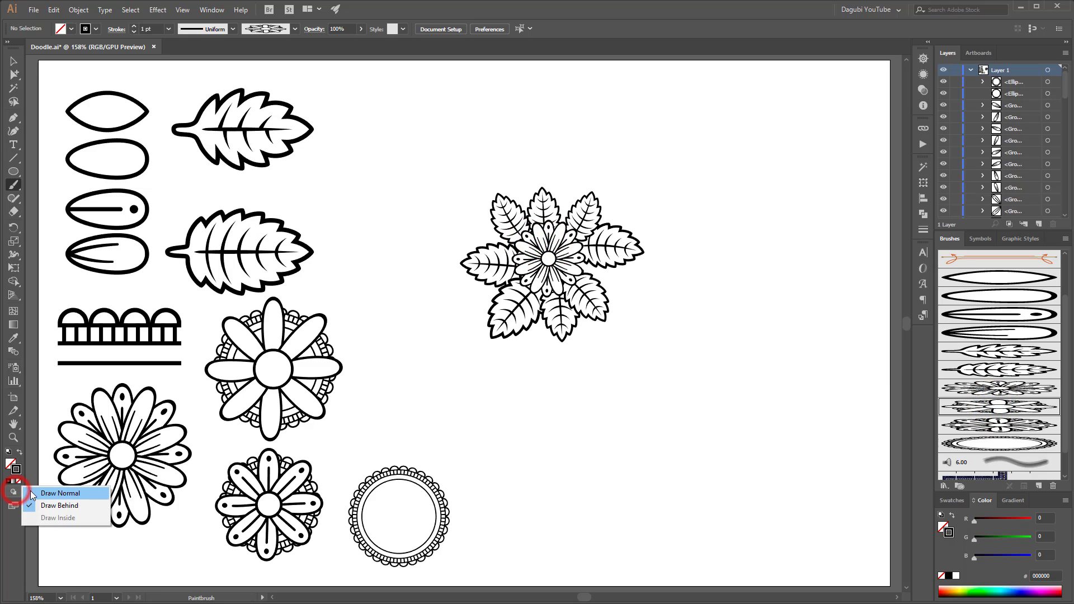
Paint and undo a small flower, then set the drawing mode to Draw Behind.
click(33, 491)
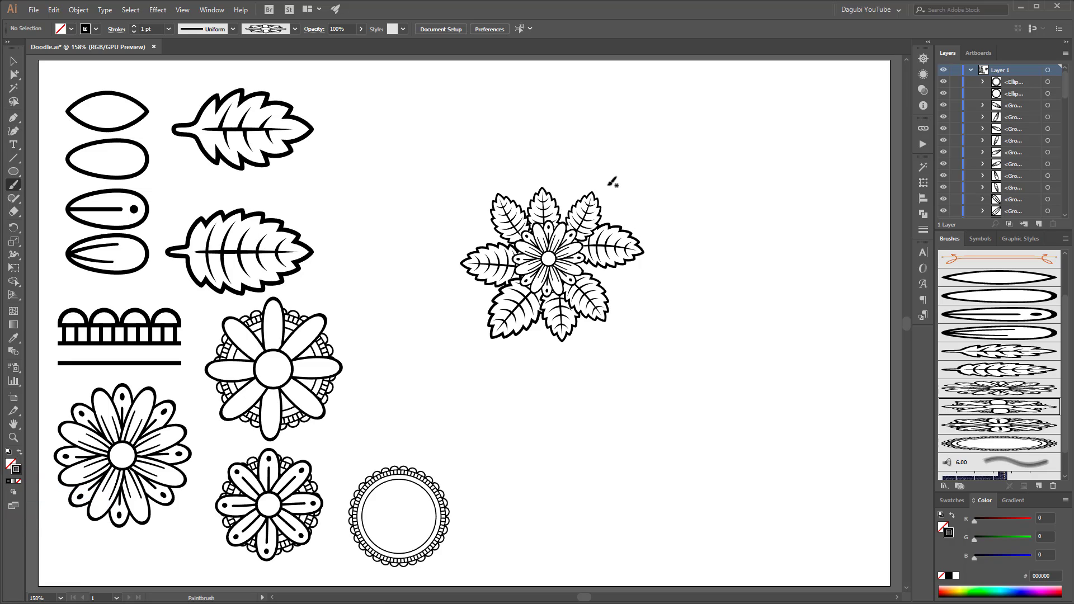
drag(612, 214, 645, 280)
key(ctrl+z)
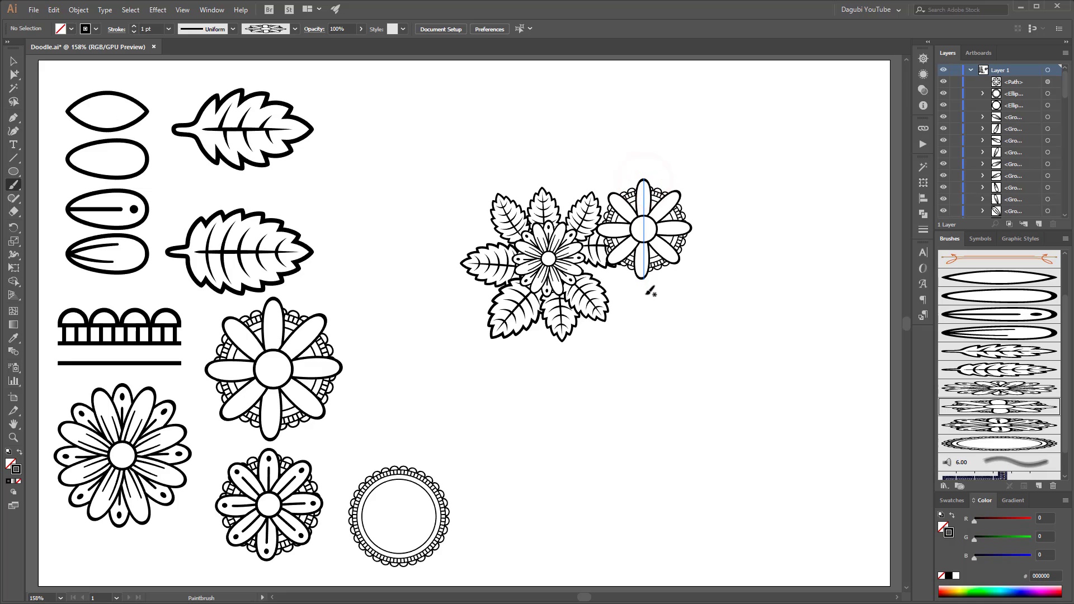
click(14, 492)
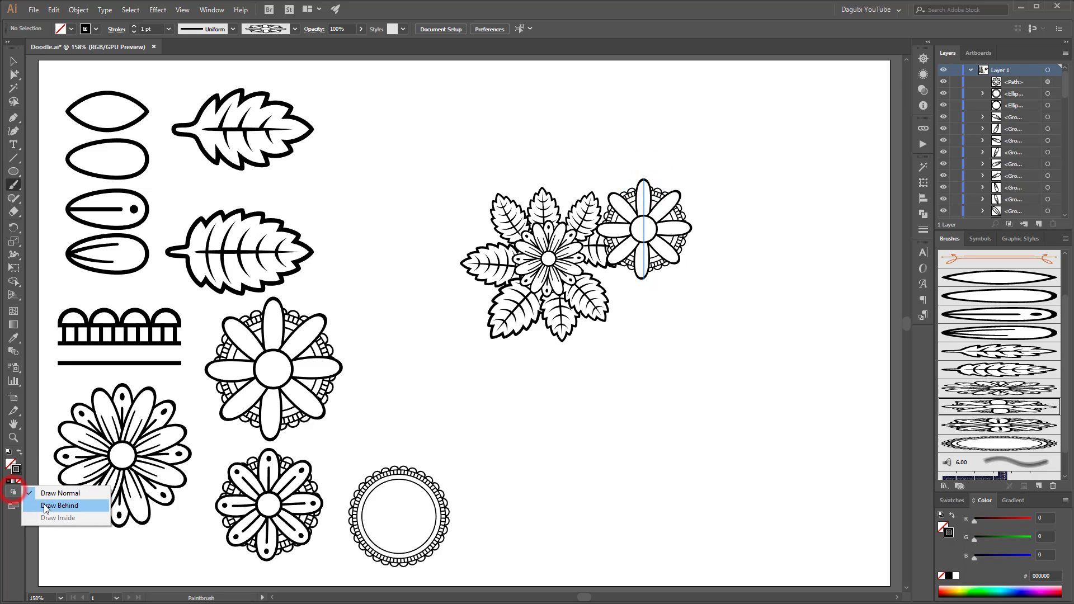
click(33, 505)
Paint leaves all around the right flower with the leaf art brush.
click(976, 351)
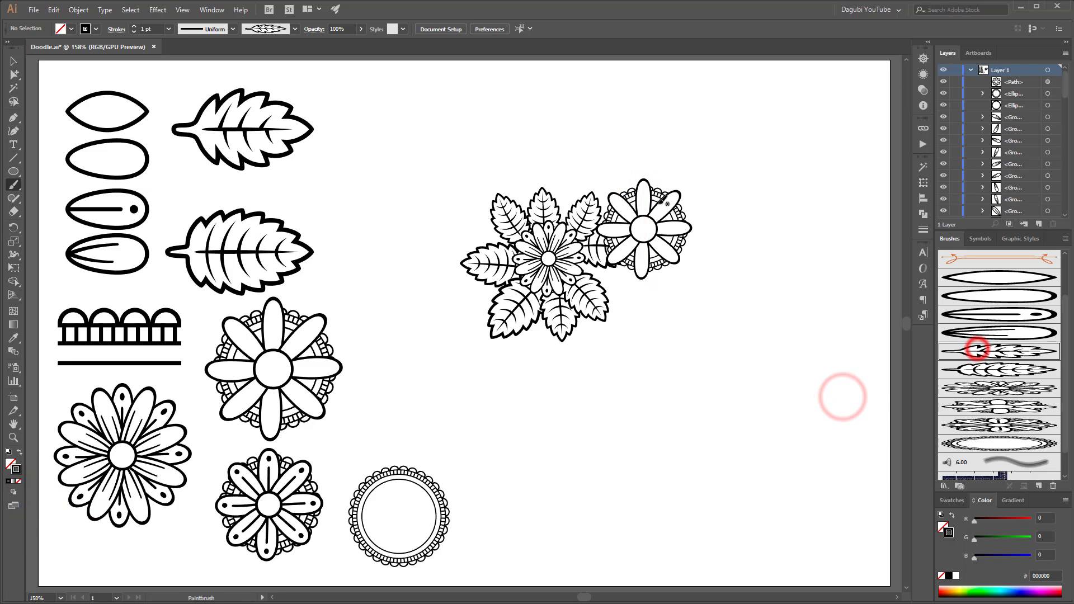
drag(664, 187, 678, 137)
mouse_move(681, 212)
mouse_down()
mouse_move(739, 215)
mouse_move(710, 278)
mouse_up()
drag(663, 246, 671, 324)
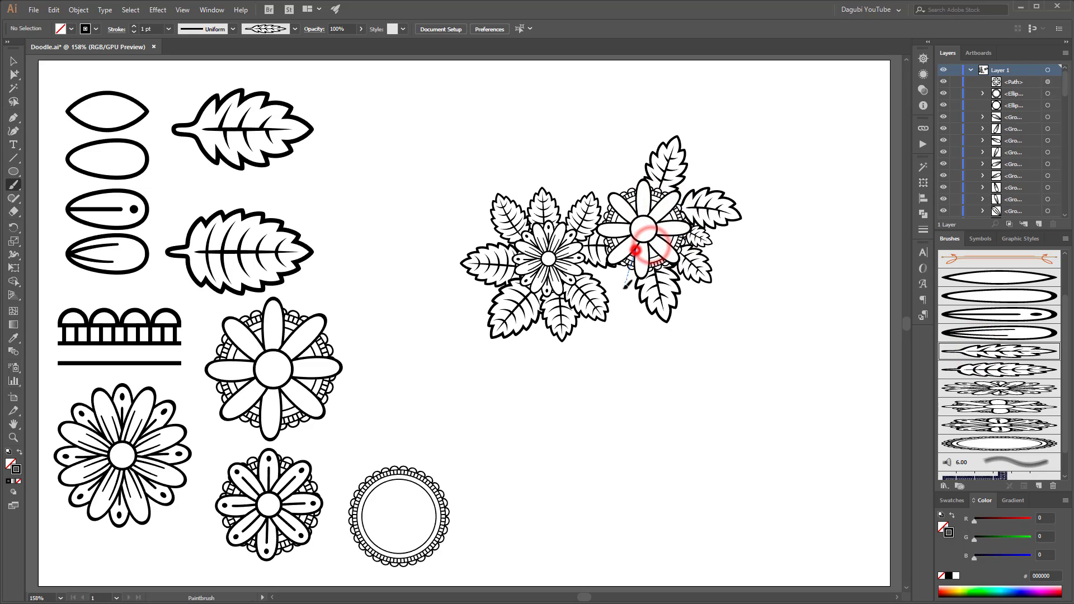
mouse_move(638, 252)
mouse_down()
mouse_move(610, 311)
mouse_move(588, 283)
mouse_up()
drag(616, 235, 582, 173)
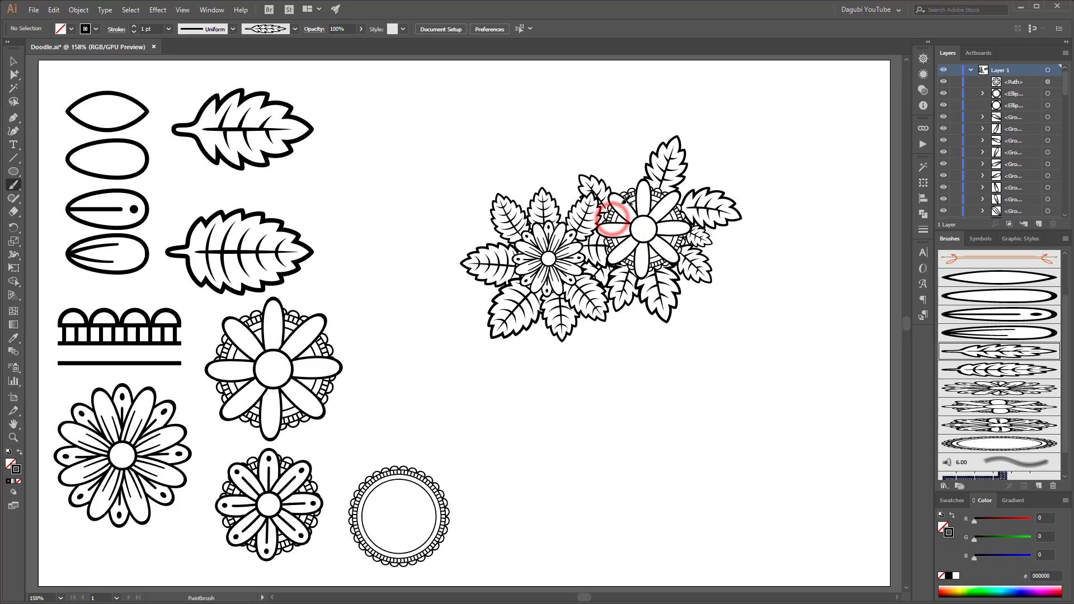
drag(619, 211, 615, 141)
drag(644, 196, 629, 115)
drag(670, 186, 727, 148)
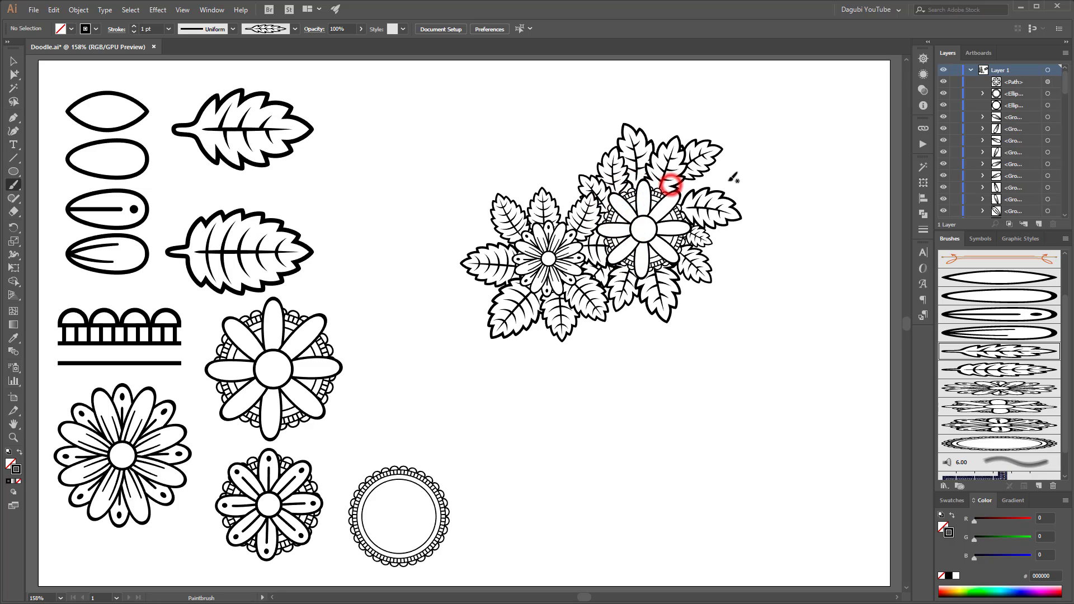
Paint curling swirls from the flower's upper right with the tapered brush at 0.5 pt.
click(985, 279)
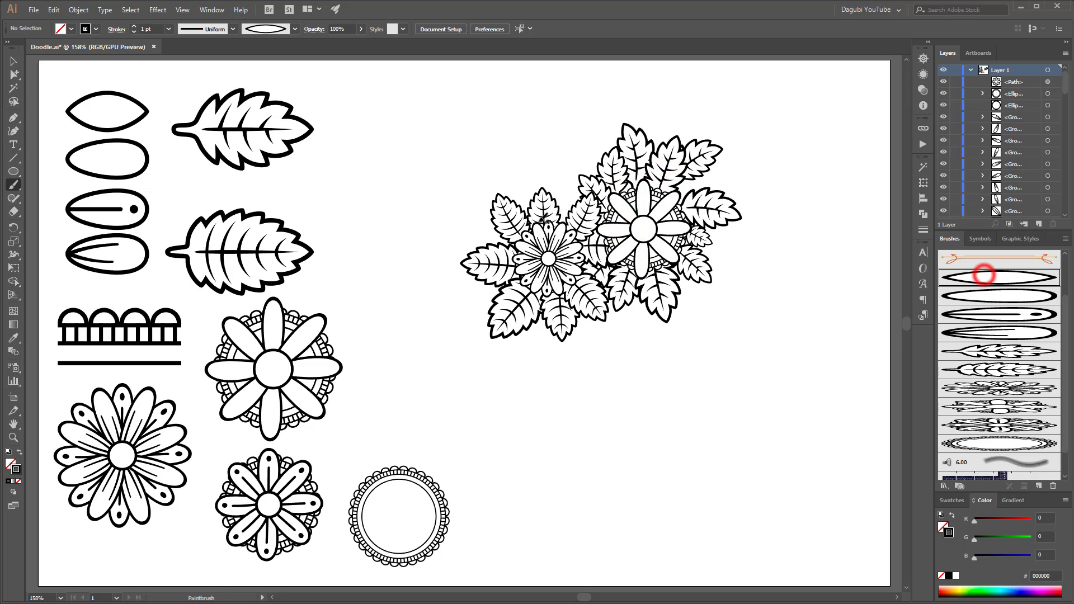
click(134, 32)
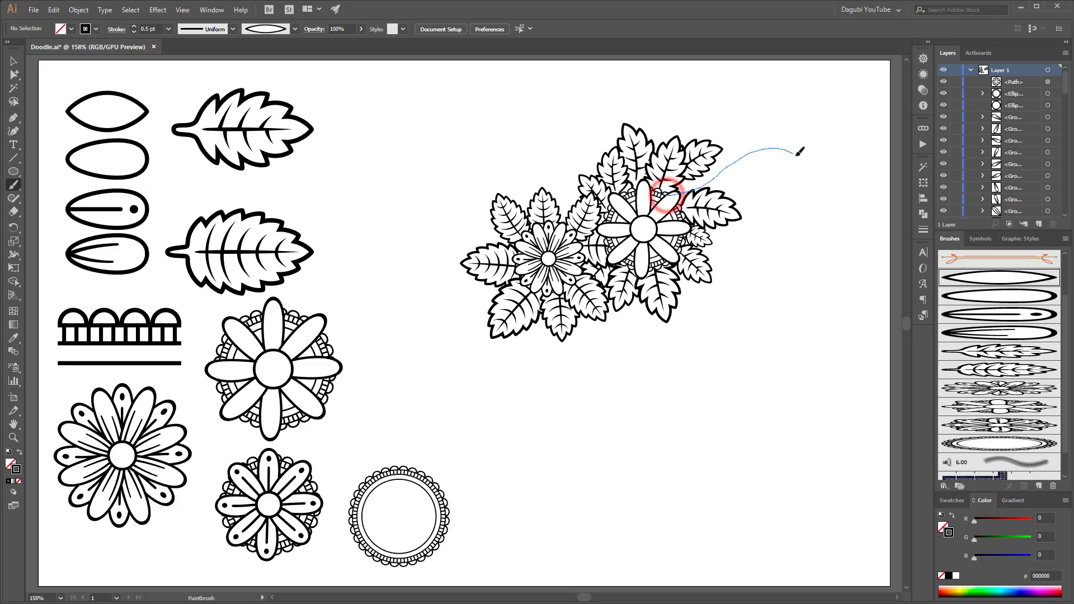
drag(799, 151, 795, 213)
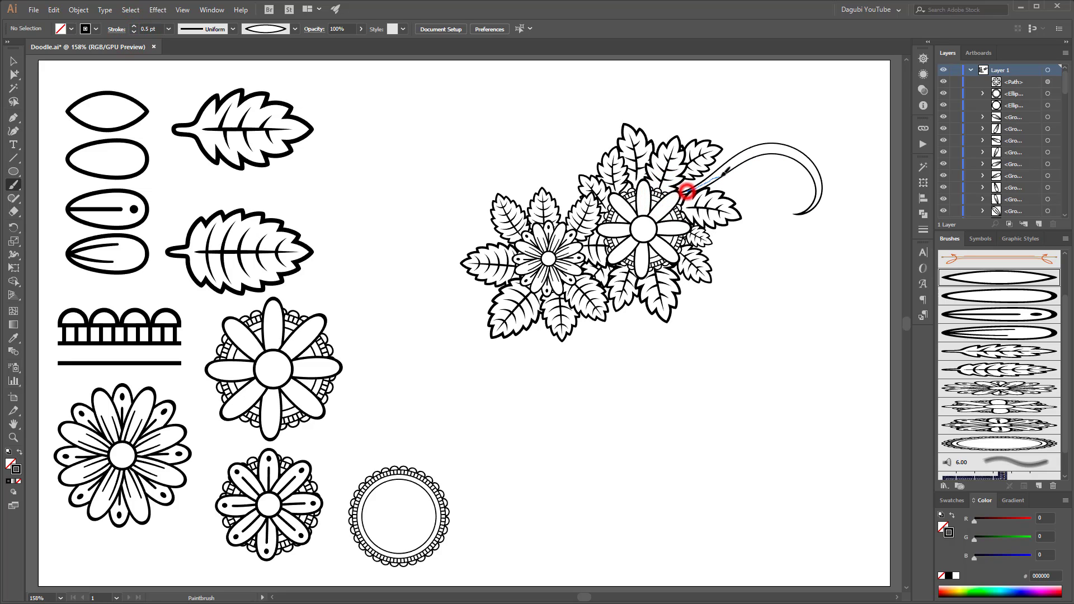
drag(781, 154, 789, 191)
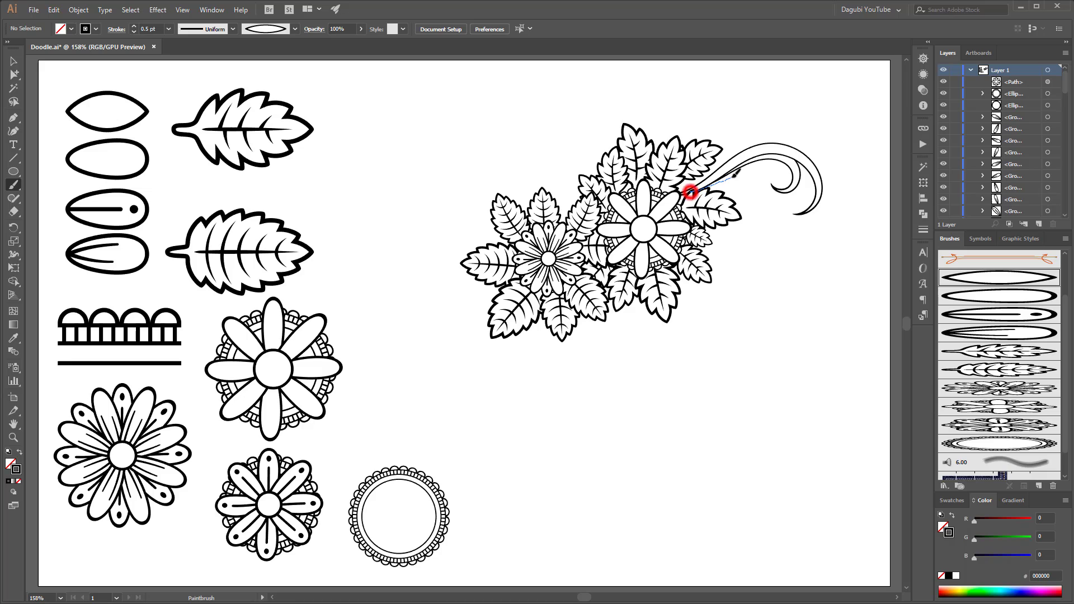
drag(735, 174, 729, 170)
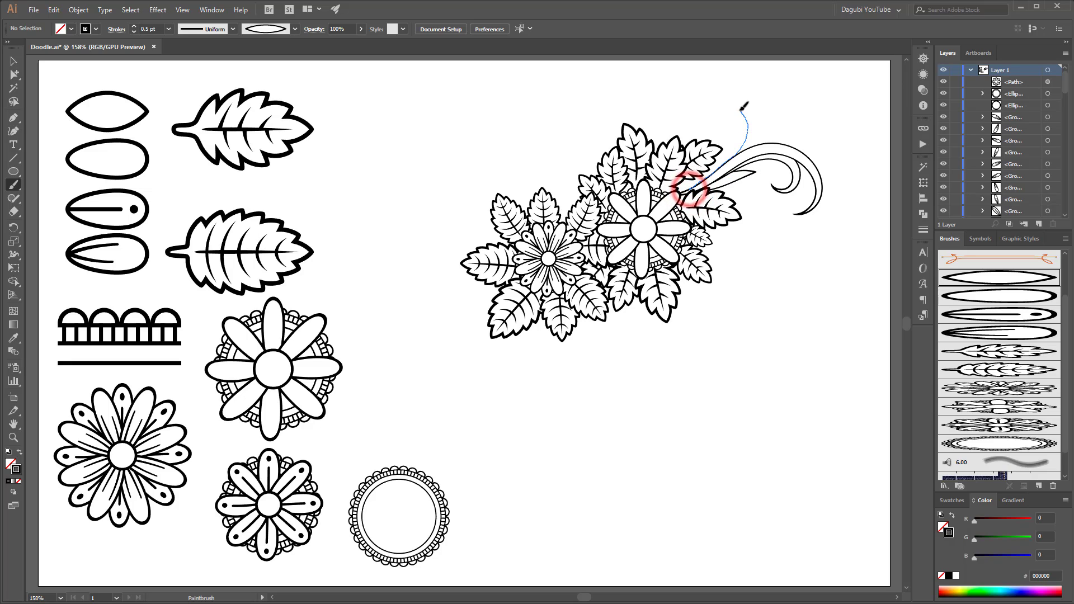
mouse_move(742, 110)
mouse_down()
mouse_move(715, 122)
mouse_move(757, 100)
mouse_up()
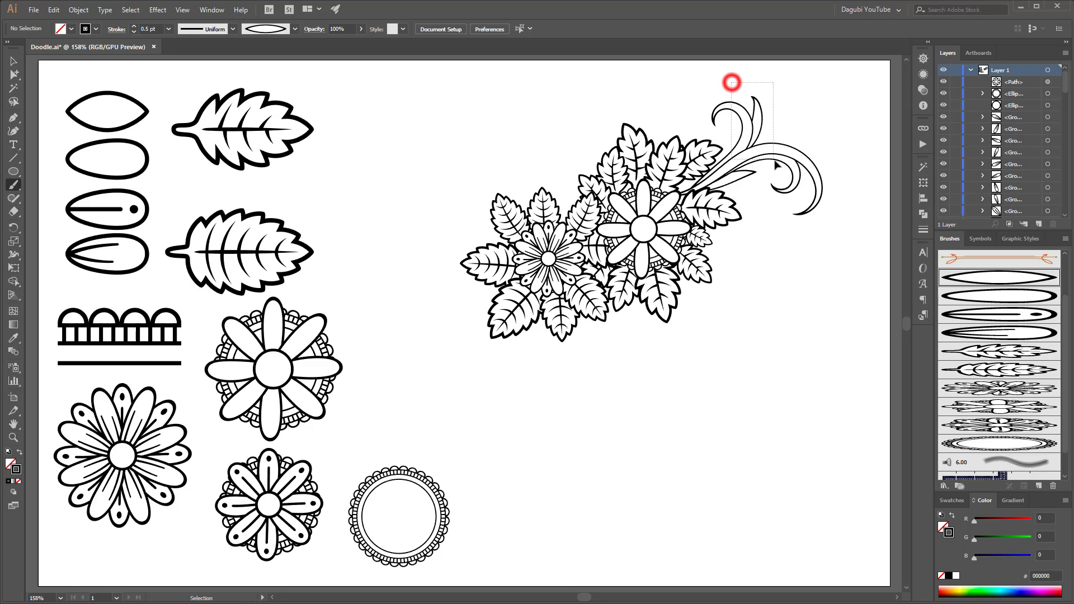
drag(777, 165, 778, 168)
Expand the swirl strokes and unite them into one shape with Pathfinder.
click(78, 10)
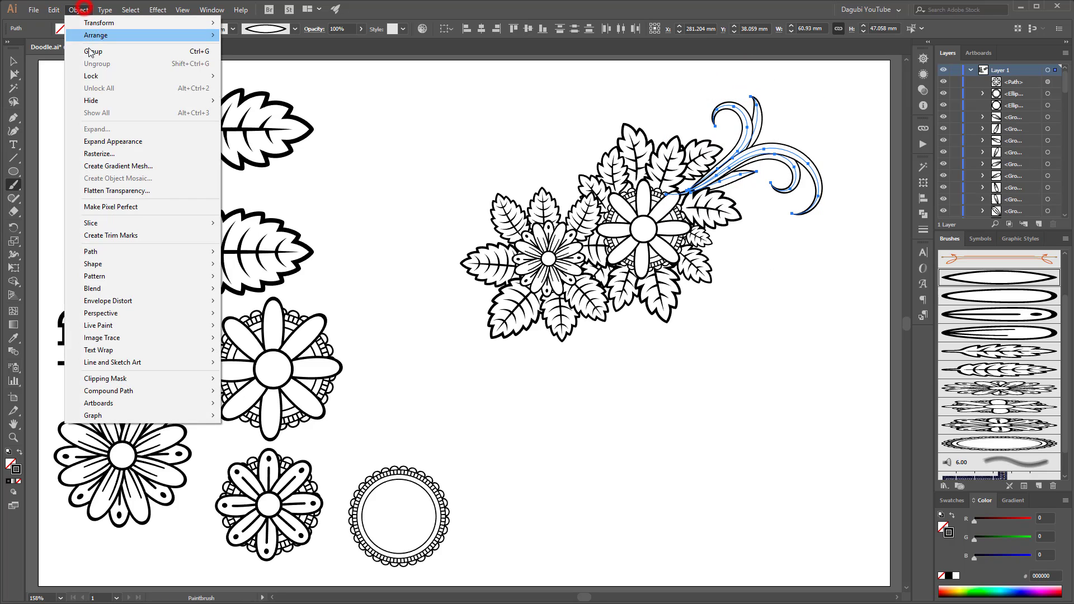
click(98, 141)
click(924, 214)
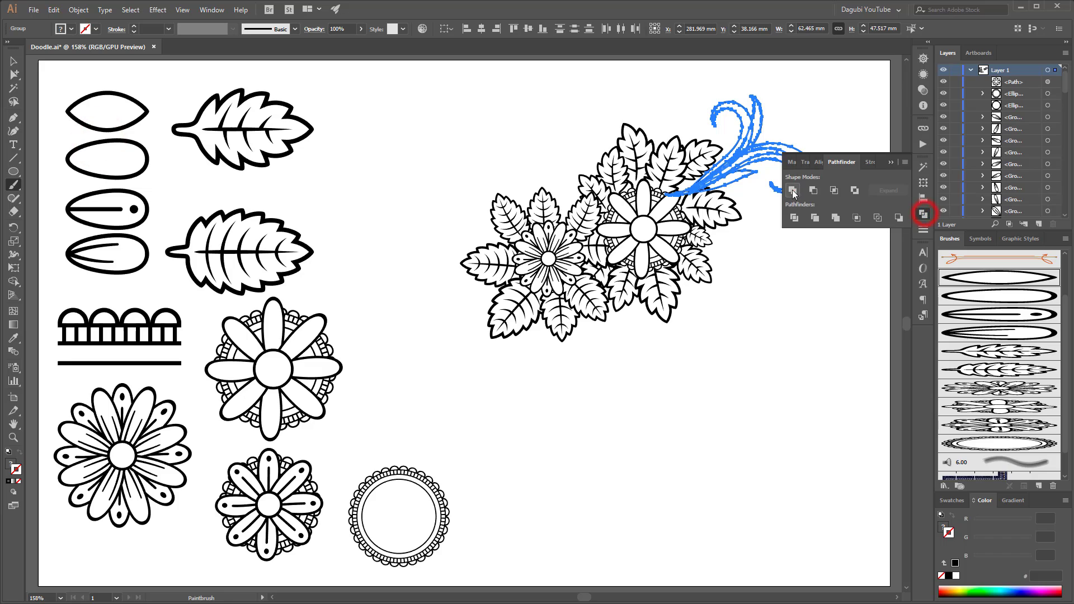
click(793, 193)
click(891, 162)
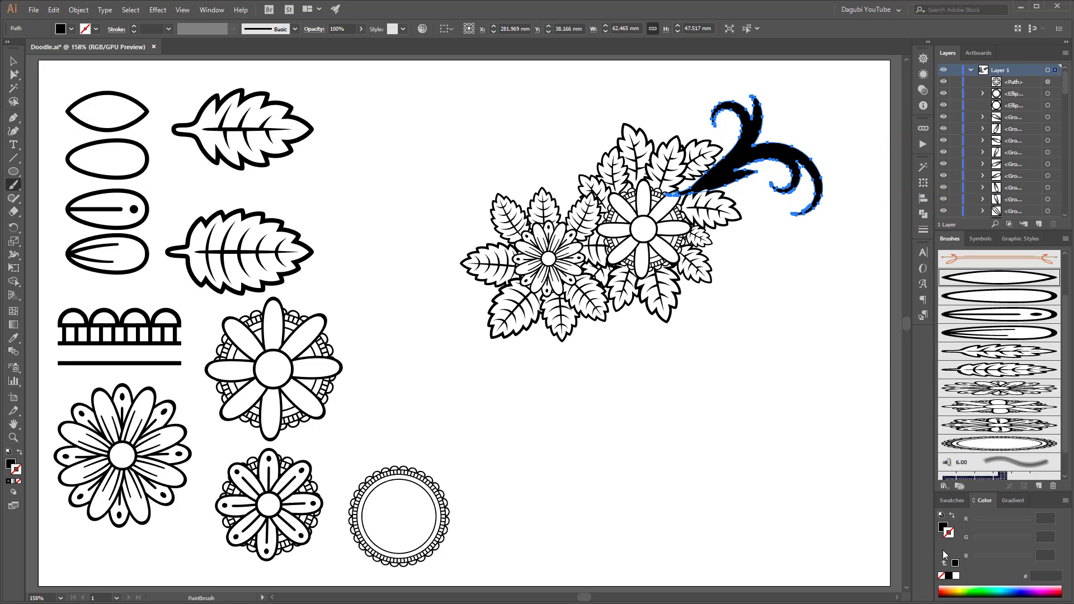
Give the merged swirl a white fill and a 3 pt black outline.
click(954, 564)
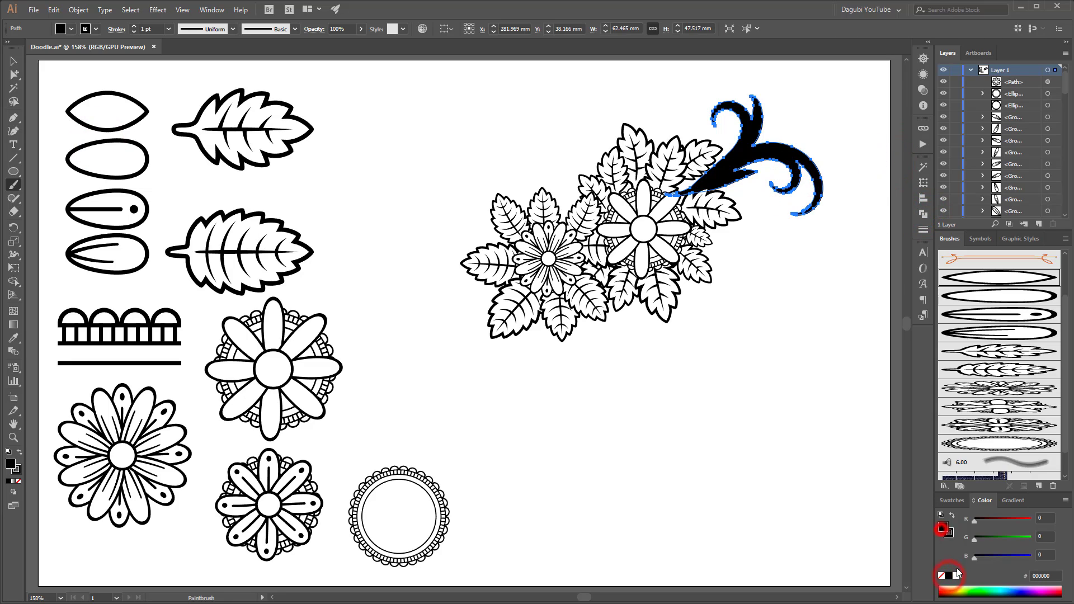
click(955, 575)
click(134, 26)
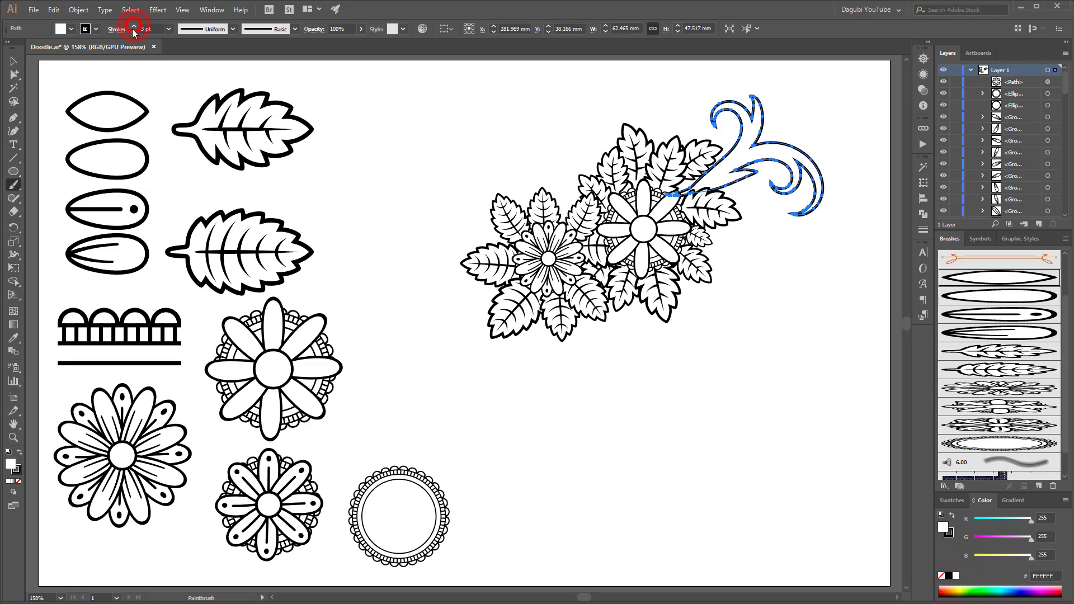
click(414, 120)
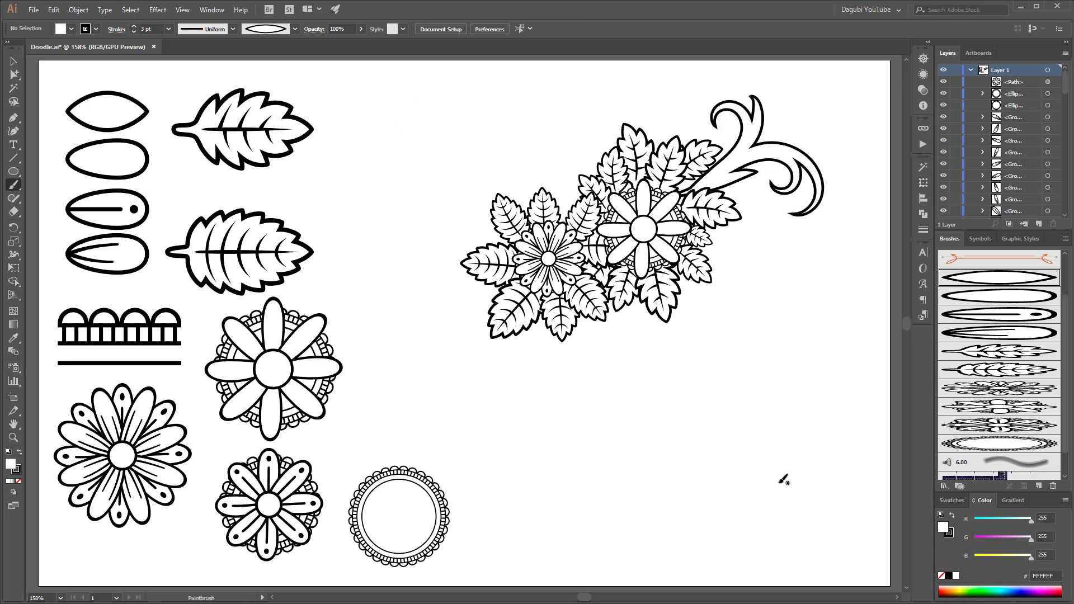
click(994, 368)
In Draw Behind mode, paint leaves along the swirl, then a small Art Brush 9 flower below.
click(13, 492)
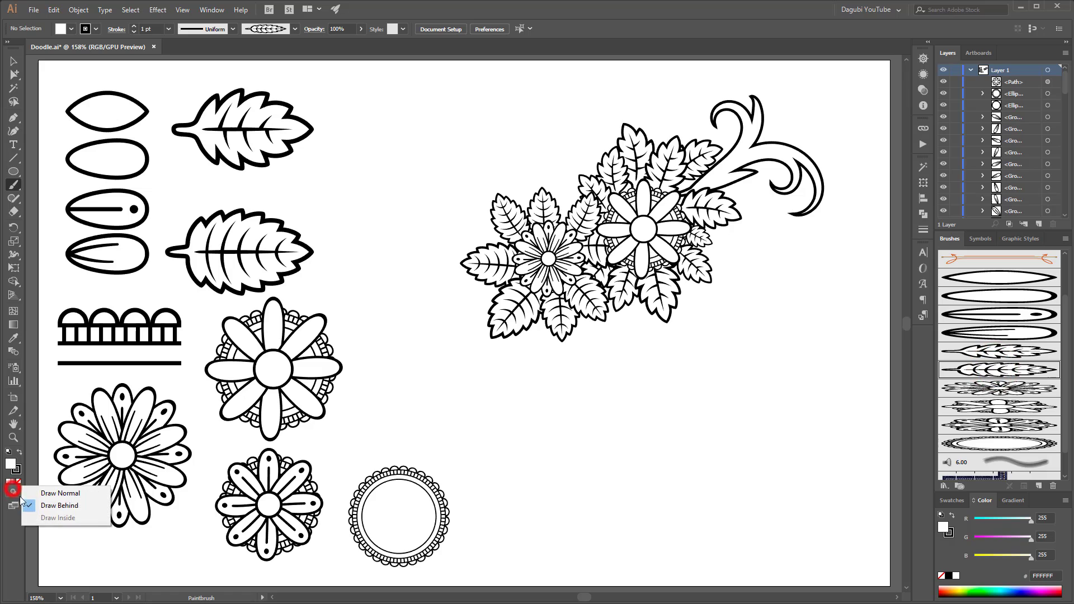
click(49, 505)
drag(719, 182, 817, 134)
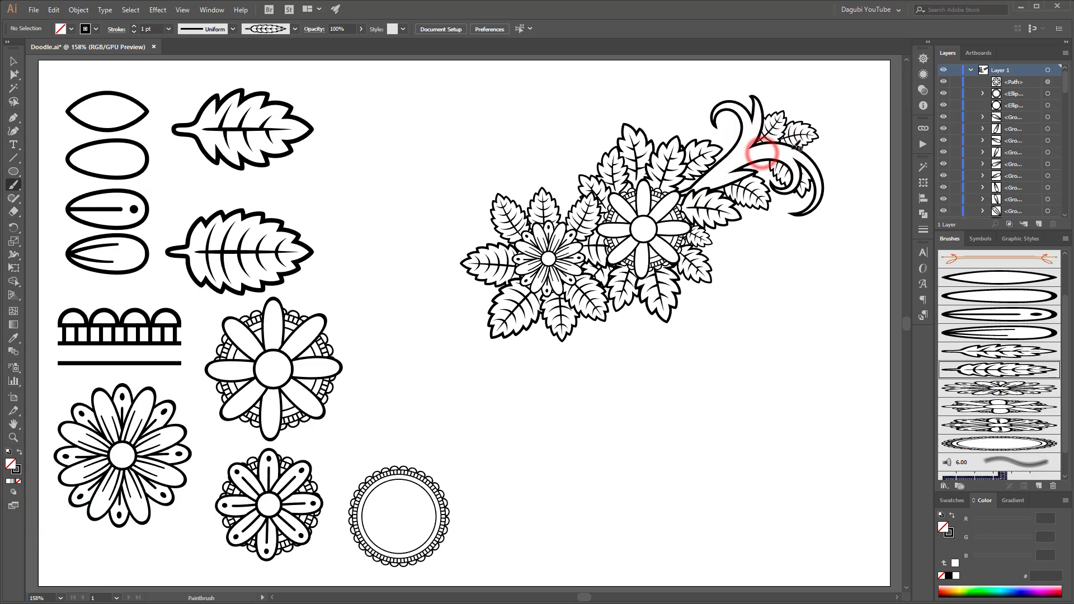
drag(817, 140, 822, 228)
mouse_move(806, 171)
mouse_down()
mouse_move(728, 165)
mouse_move(696, 180)
mouse_up()
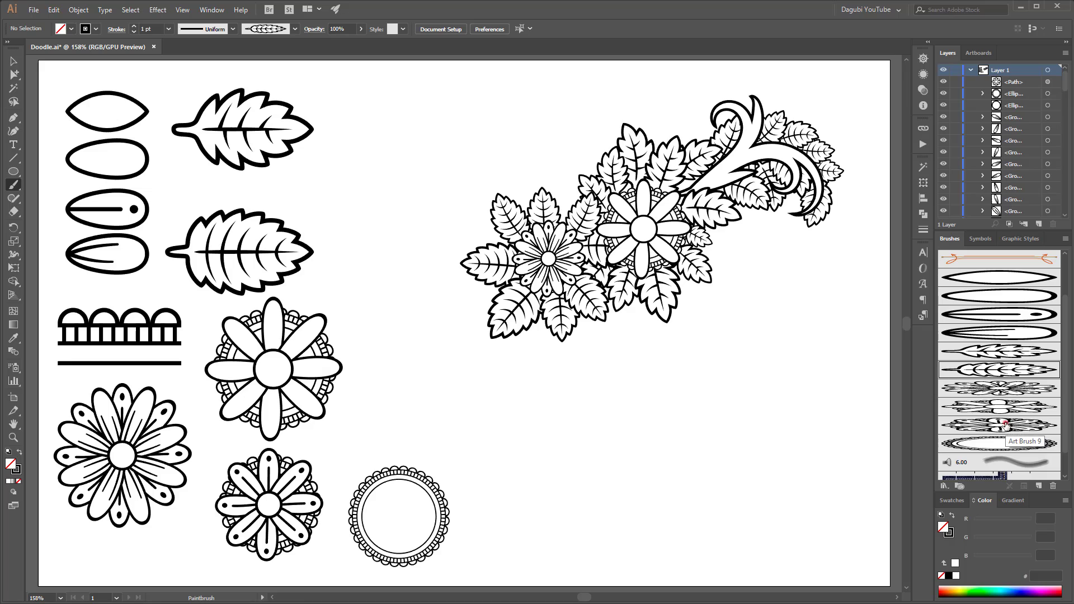
click(1006, 425)
drag(638, 359, 640, 404)
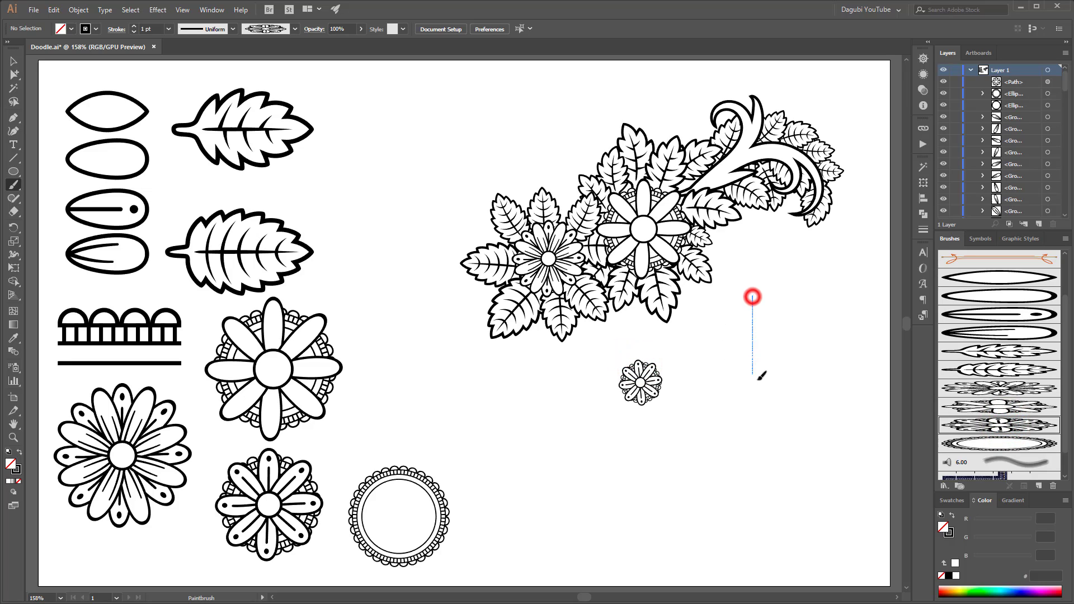
Paint a flower below the cluster's right side and a large flower below the small one.
drag(758, 379, 759, 380)
click(990, 389)
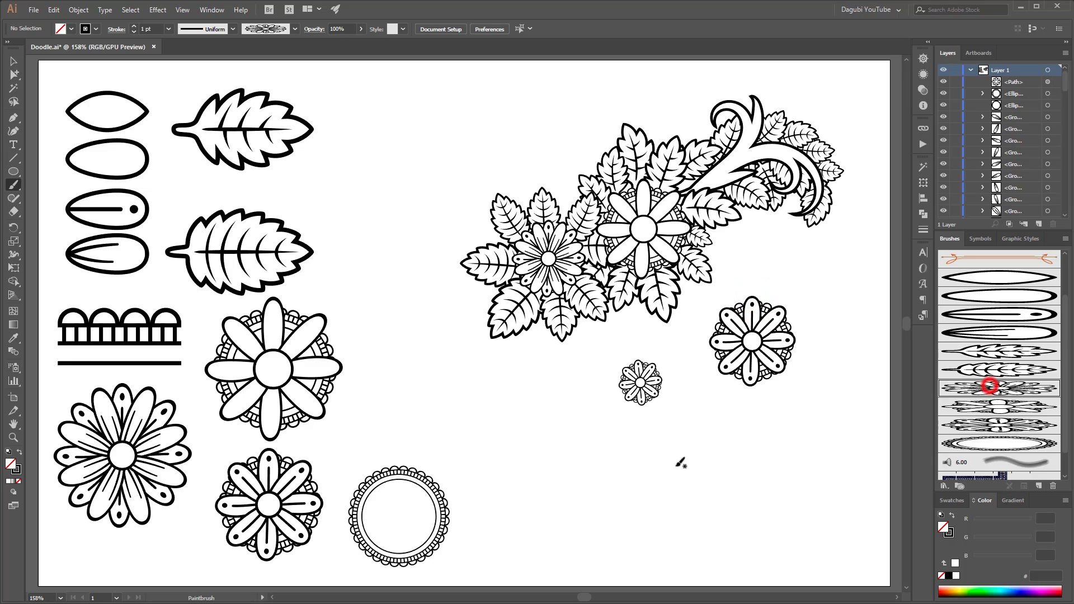
drag(564, 432, 564, 530)
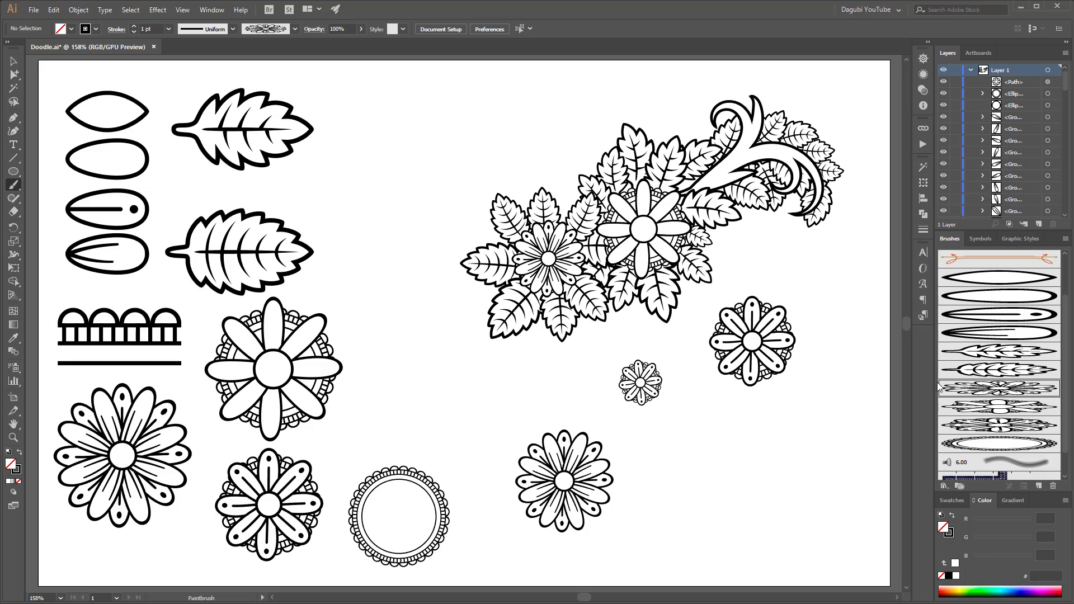
click(1002, 370)
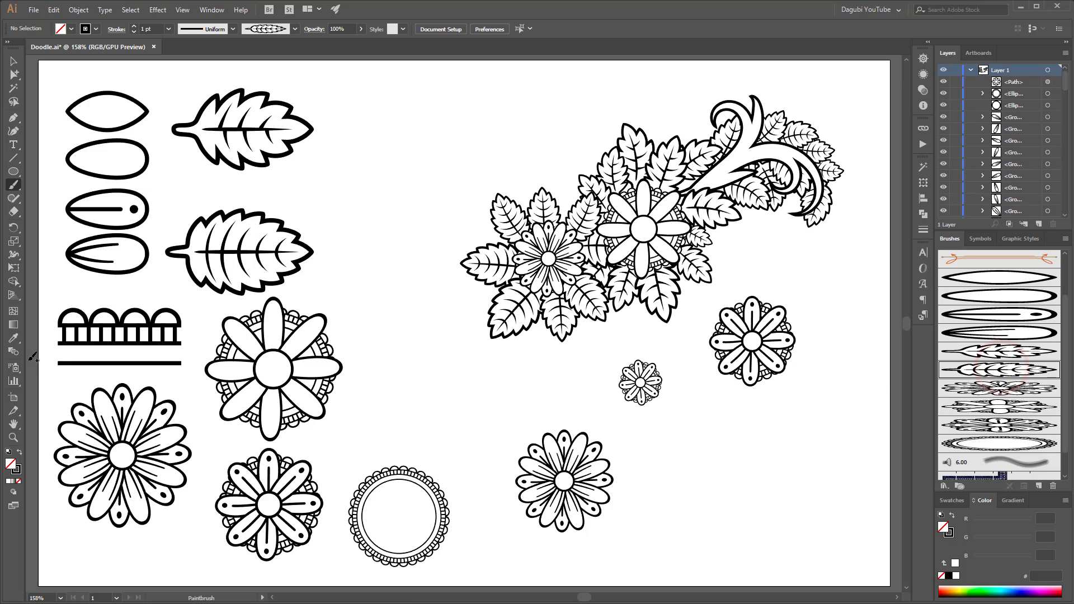
Paint leaf strokes fanning around the lower flowers toward the upper cluster.
mouse_move(559, 442)
mouse_down()
mouse_move(547, 398)
mouse_move(592, 393)
mouse_move(643, 412)
mouse_move(621, 370)
mouse_up()
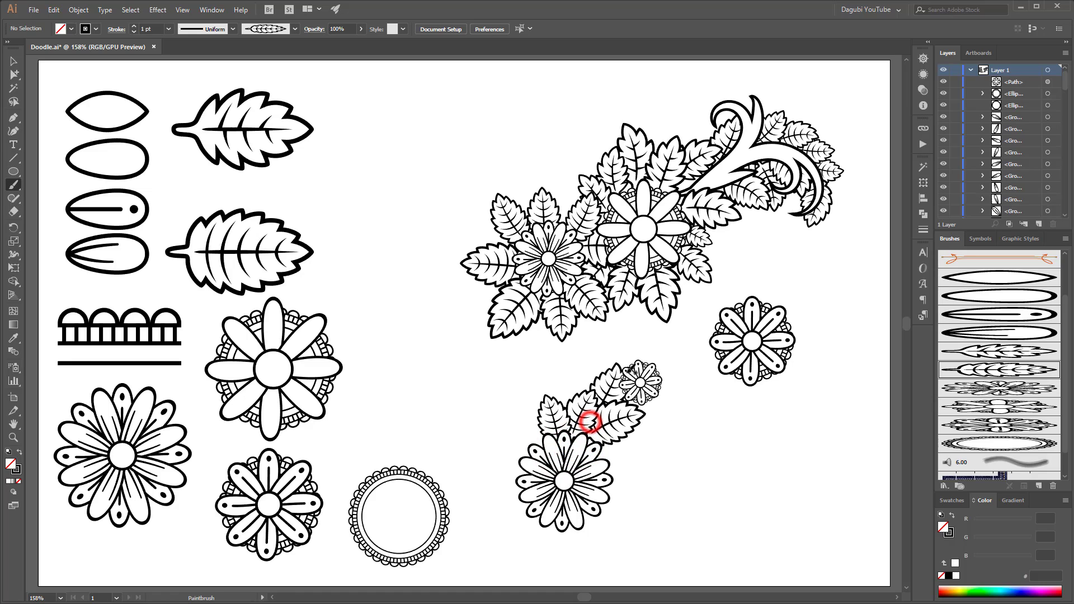
mouse_move(595, 439)
mouse_down()
mouse_move(652, 469)
mouse_move(646, 501)
mouse_up()
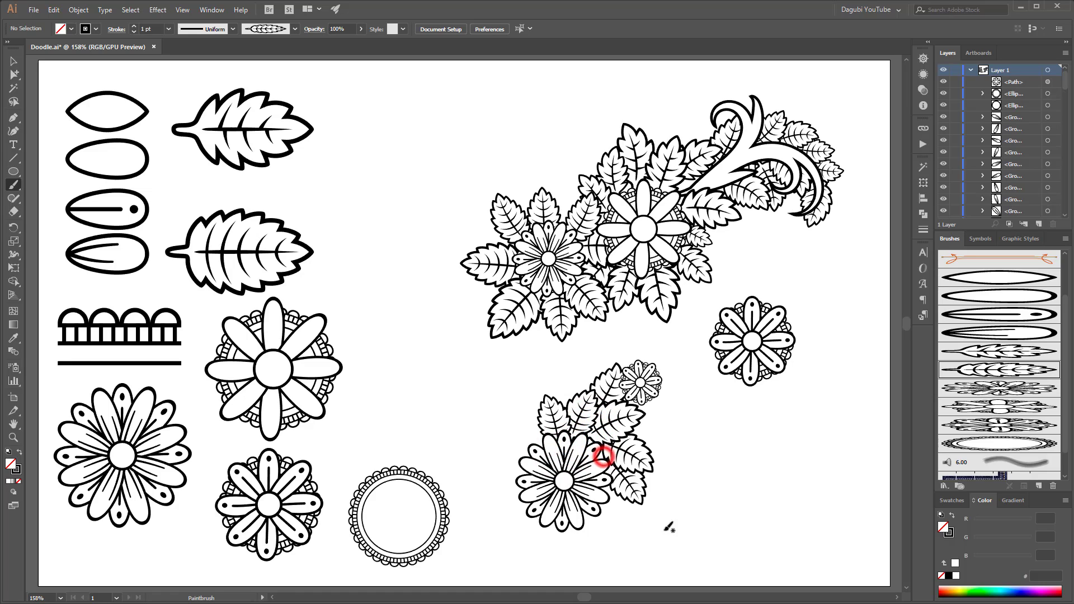
mouse_move(561, 437)
mouse_down()
mouse_move(486, 421)
mouse_move(584, 353)
mouse_up()
drag(547, 411, 470, 374)
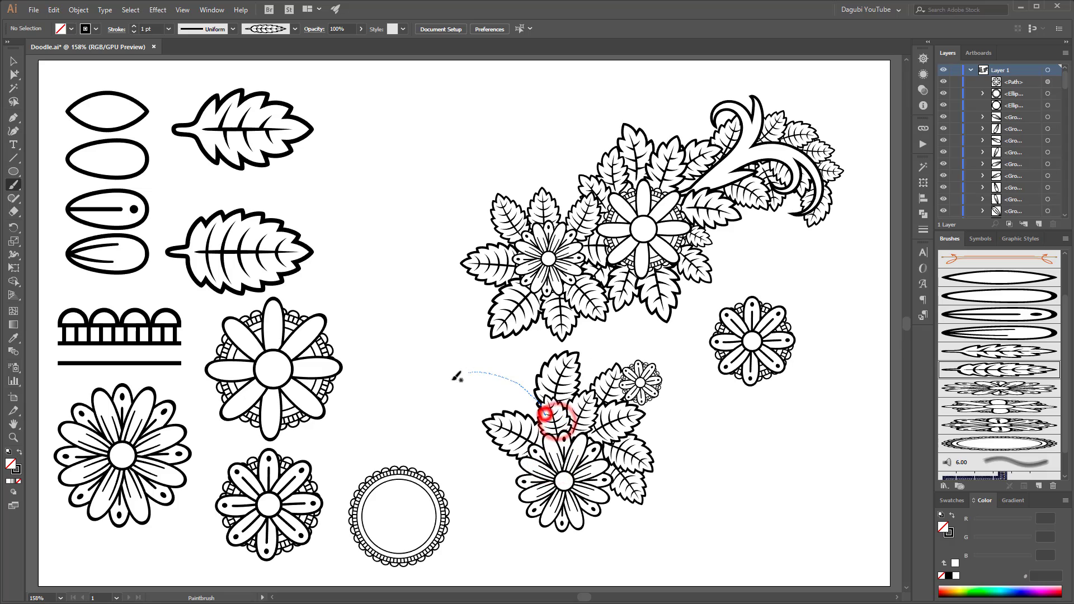
mouse_move(554, 408)
mouse_down()
mouse_move(551, 331)
mouse_move(621, 345)
mouse_move(644, 330)
mouse_up()
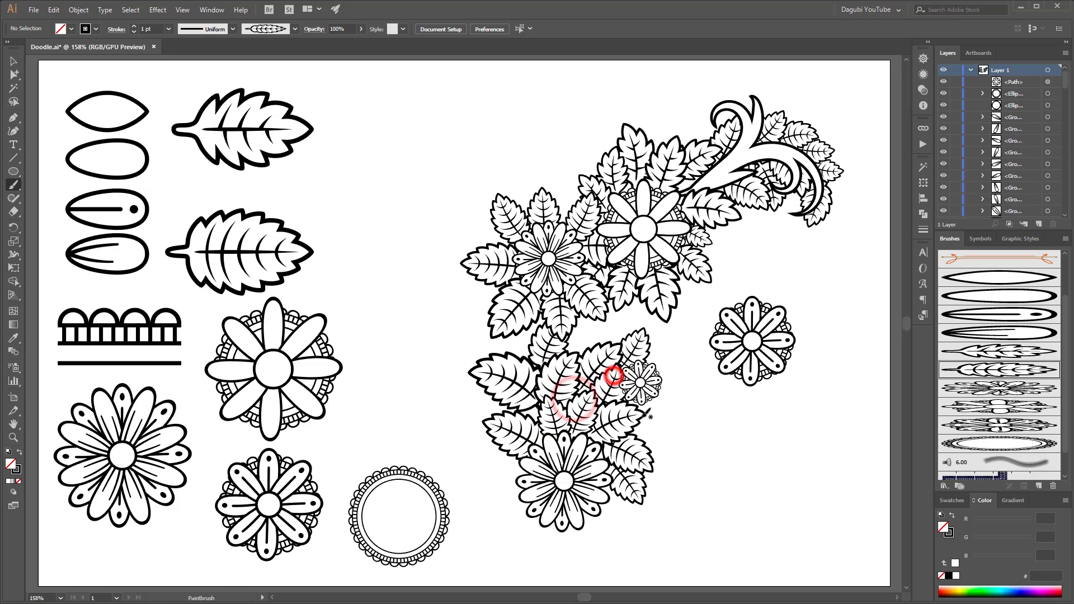
mouse_move(643, 393)
mouse_down()
mouse_move(699, 427)
mouse_move(691, 350)
mouse_move(671, 335)
mouse_up()
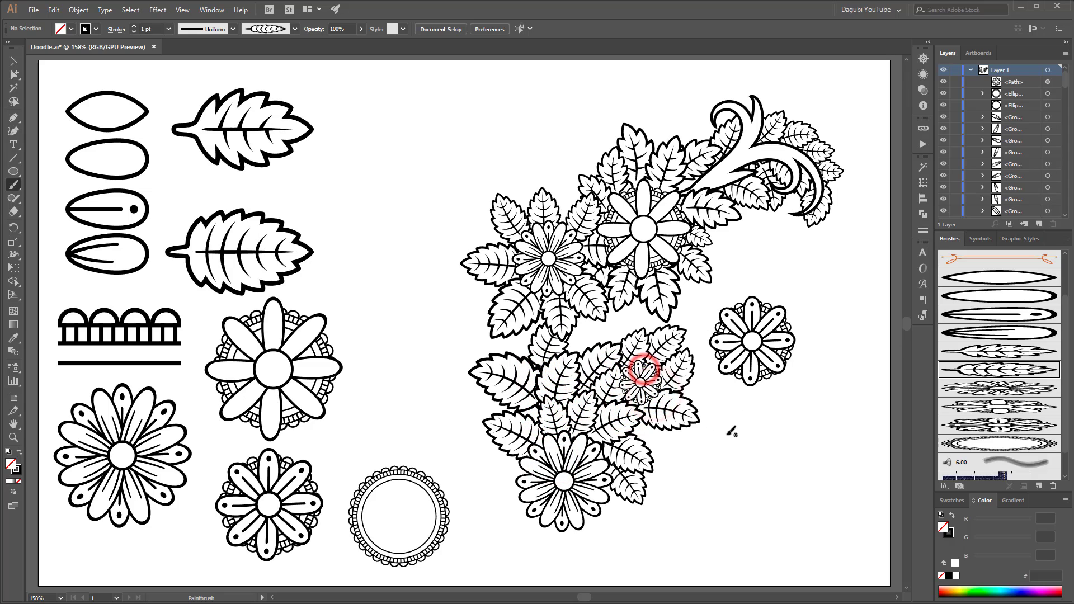
Paint a curving leafy branch along the bottom right and fill upper gaps with leaves.
mouse_move(596, 480)
mouse_down()
mouse_move(629, 511)
mouse_move(660, 519)
mouse_move(716, 498)
mouse_move(780, 560)
mouse_move(834, 414)
mouse_up()
mouse_move(815, 466)
mouse_down()
mouse_move(856, 445)
mouse_move(851, 486)
mouse_up()
mouse_move(798, 511)
mouse_down()
mouse_move(779, 466)
mouse_move(757, 526)
mouse_up()
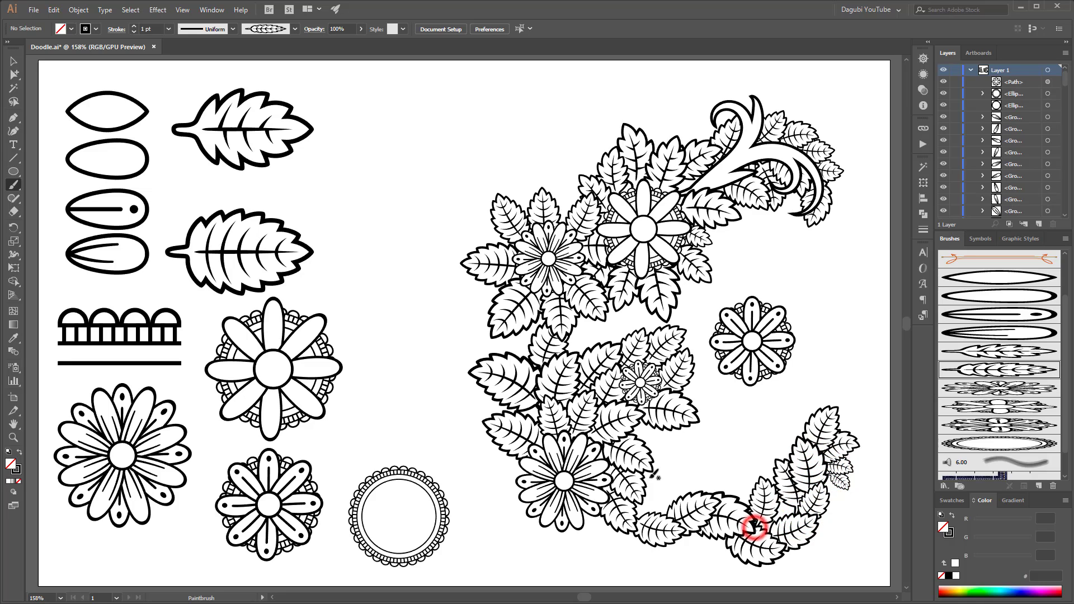
mouse_move(631, 417)
mouse_down()
mouse_move(666, 442)
mouse_move(738, 407)
mouse_move(710, 338)
mouse_up()
drag(769, 417, 848, 339)
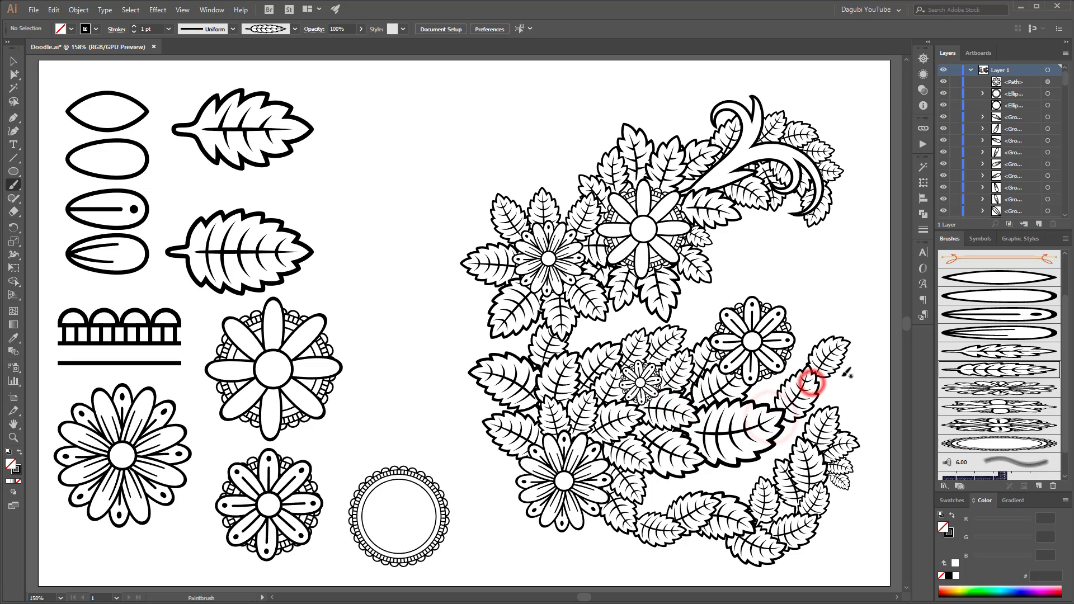
Paint 0.5 pt curling stems with the tapered line brush, plus one leaf at middle-left.
click(999, 277)
click(134, 32)
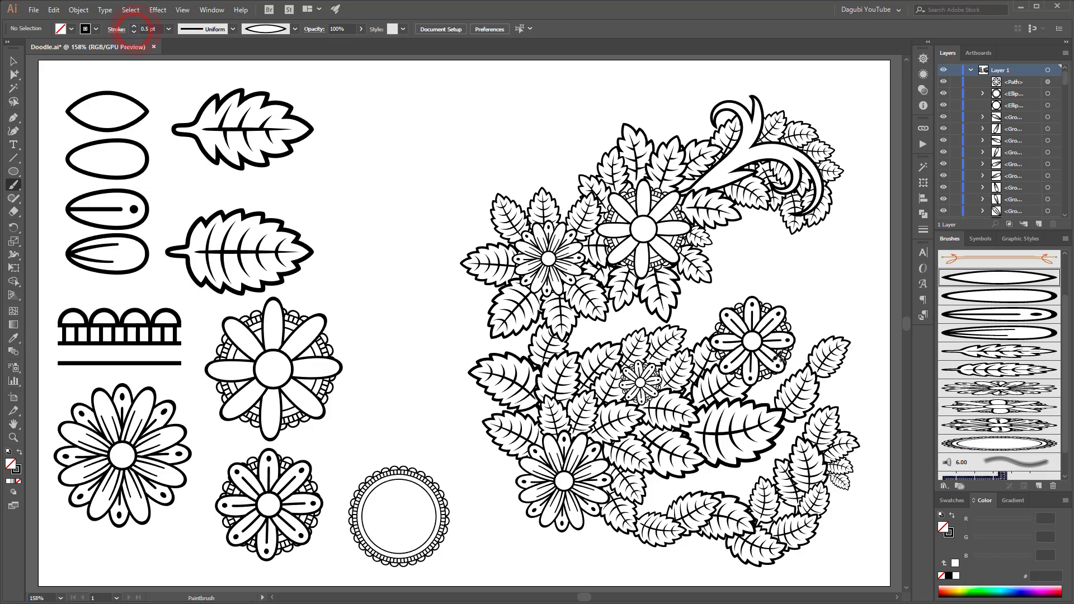
drag(733, 393, 851, 256)
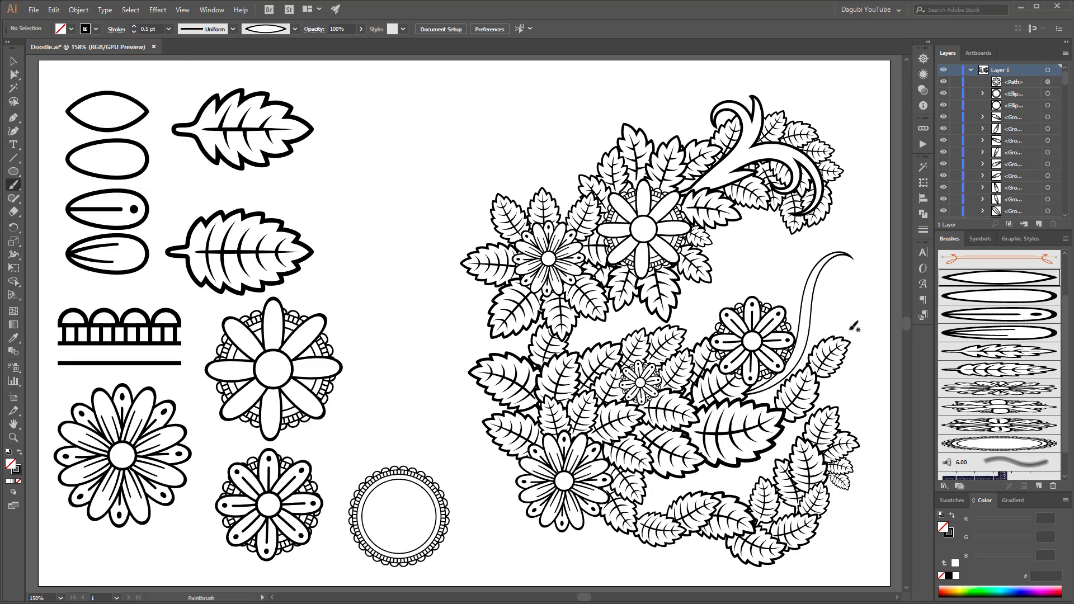
drag(818, 301, 861, 296)
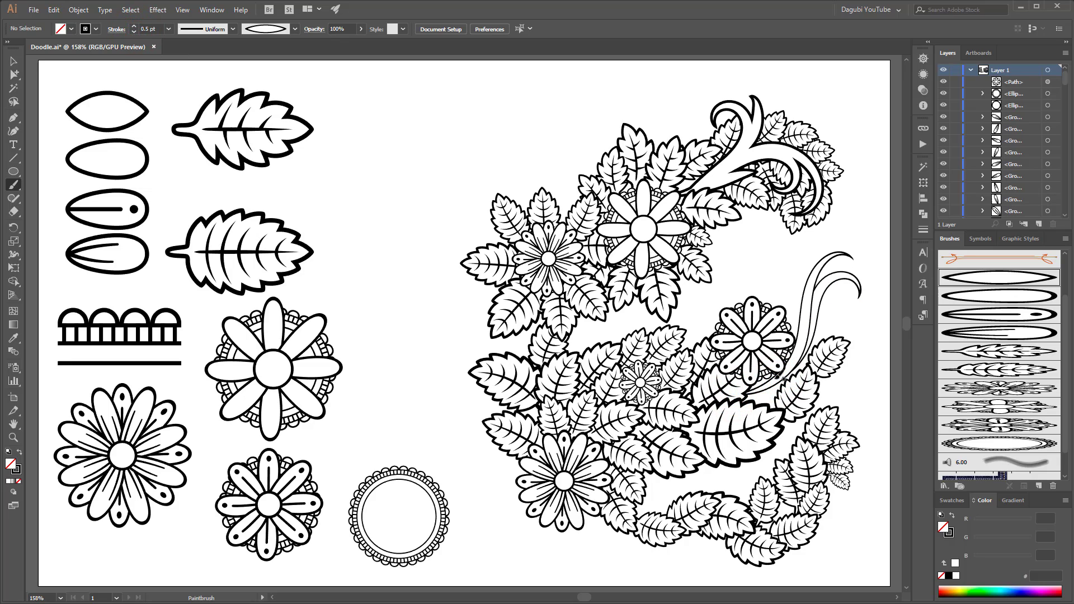
mouse_move(766, 383)
mouse_down()
mouse_move(780, 264)
mouse_move(736, 291)
mouse_up()
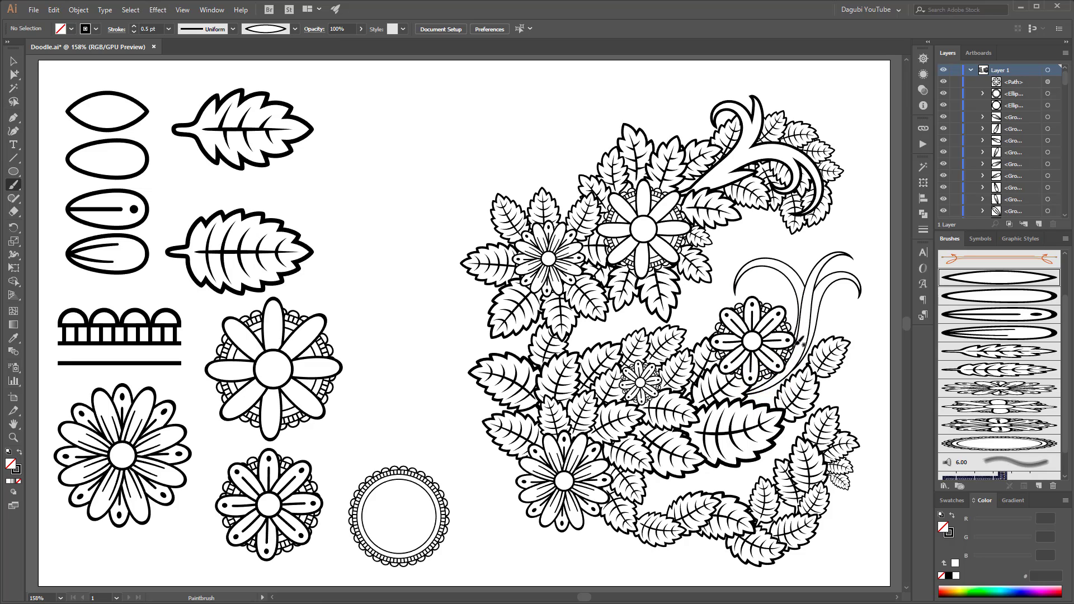
drag(792, 352, 786, 391)
drag(807, 285, 826, 241)
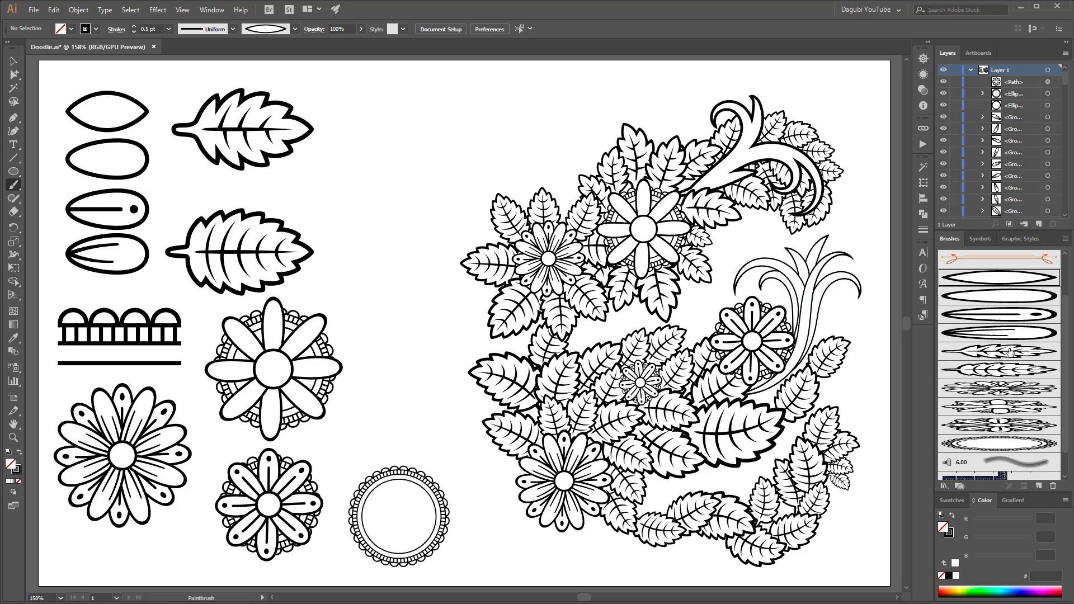
click(1010, 352)
drag(575, 363, 593, 322)
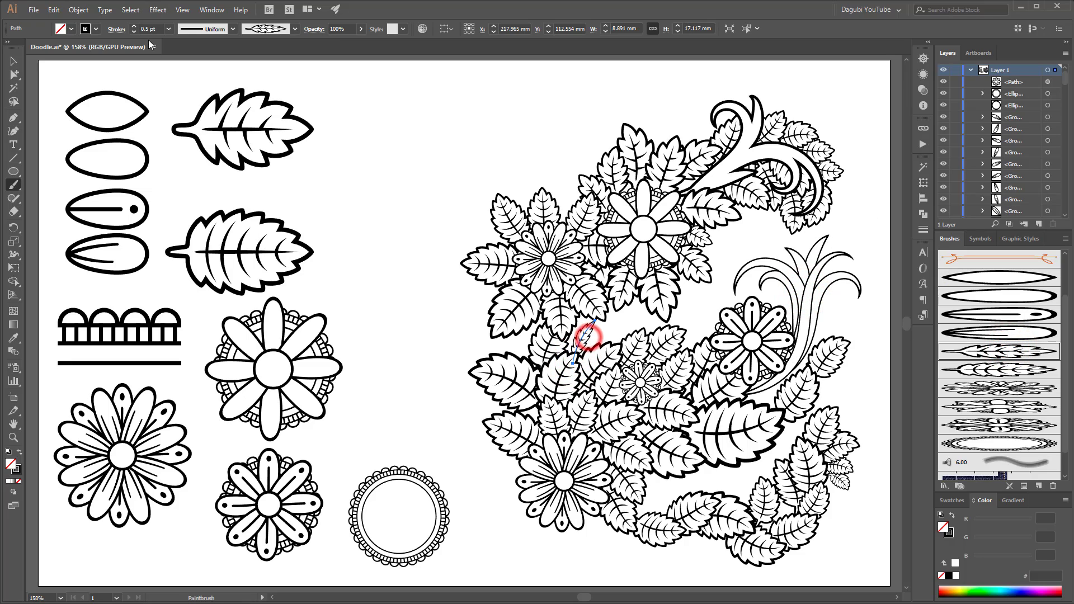
At 1 pt stroke, paint small leaves along the right stem and the cluster's left edge.
click(134, 25)
key(ctrl+shift+a)
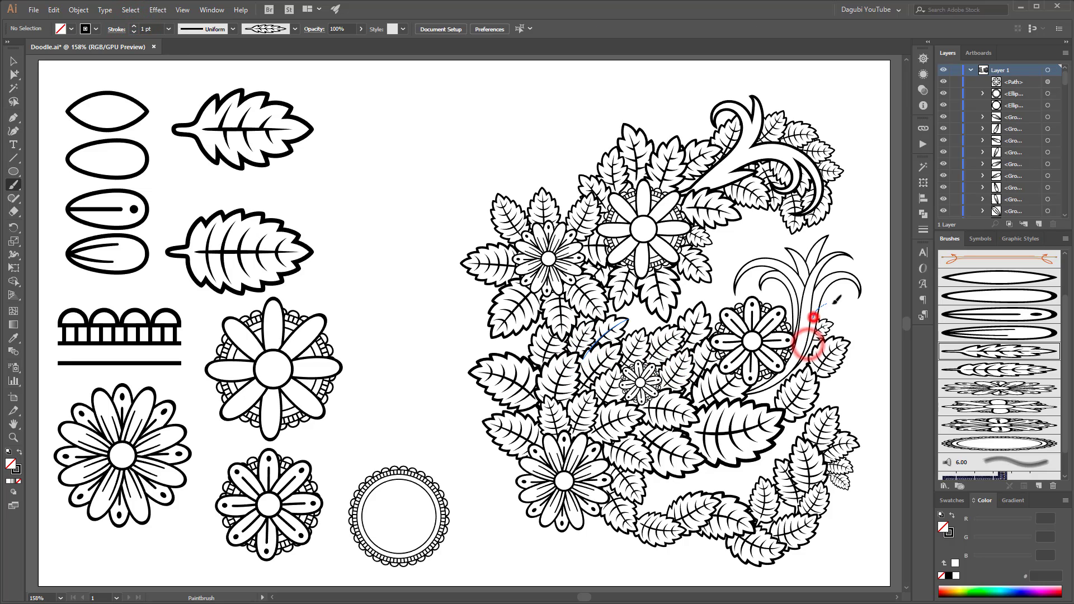
drag(838, 301, 839, 286)
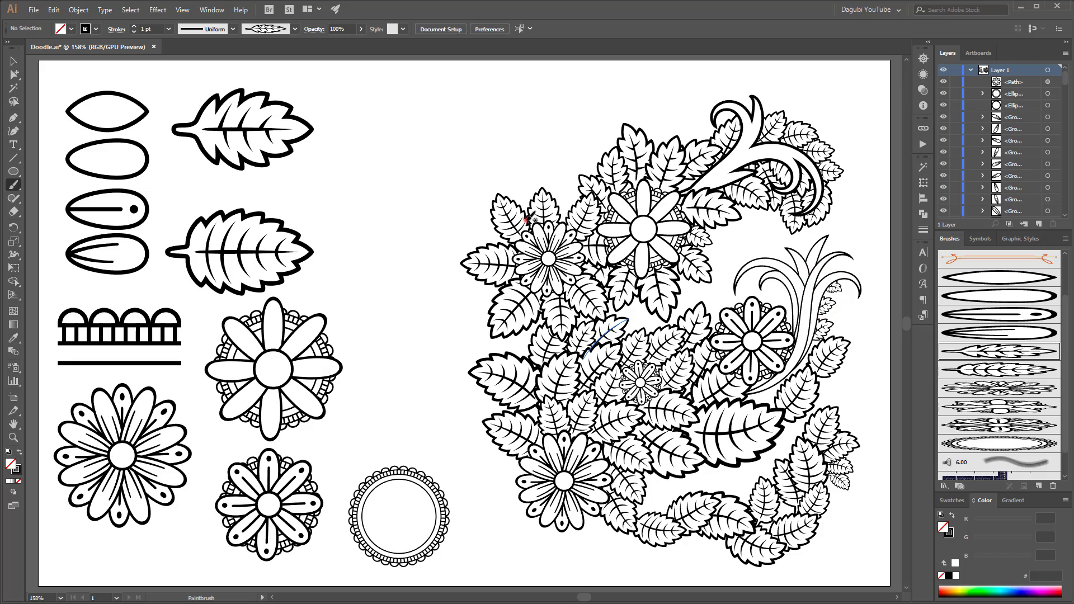
drag(526, 219, 496, 234)
drag(506, 276, 476, 296)
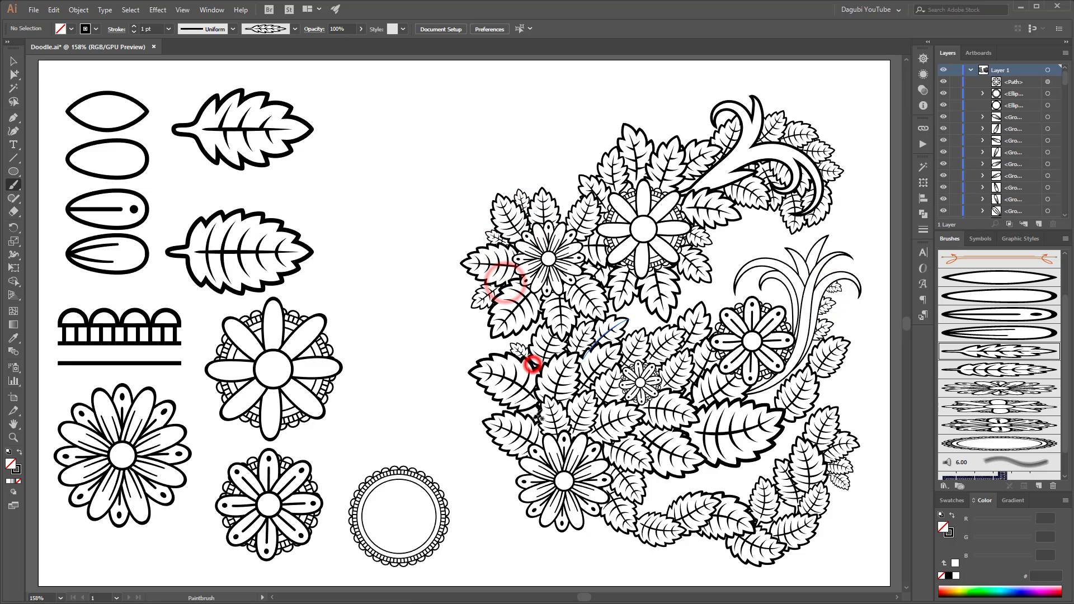
drag(532, 367, 487, 403)
drag(521, 412, 464, 442)
mouse_move(528, 451)
mouse_down()
mouse_move(498, 464)
mouse_move(534, 529)
mouse_move(574, 535)
mouse_move(593, 523)
mouse_up()
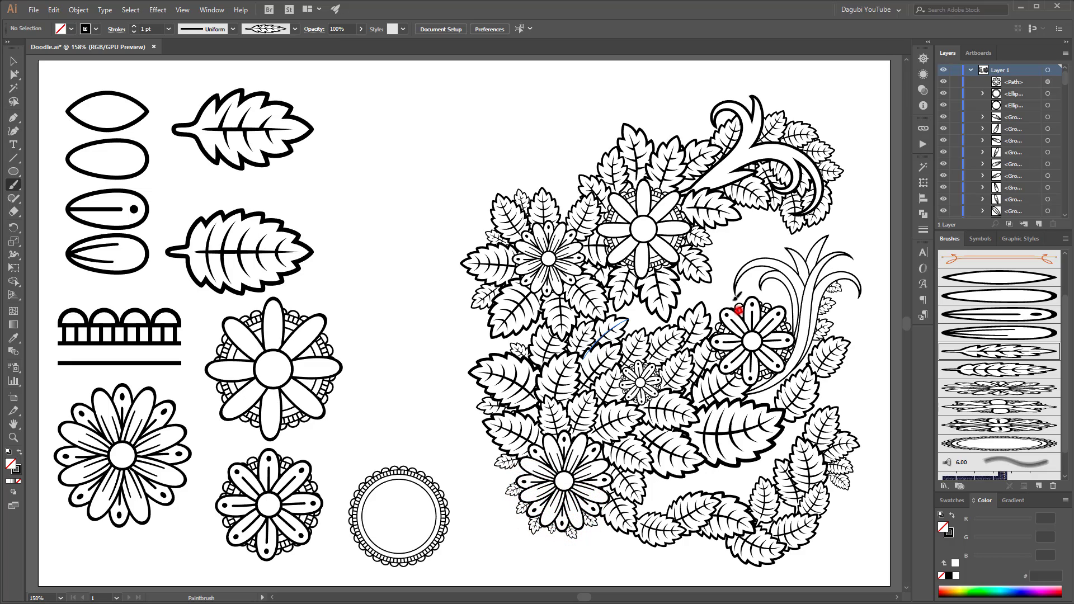
Tuck small leaves into gaps along the bouquet's top edge, bottom and right side.
drag(775, 314, 764, 292)
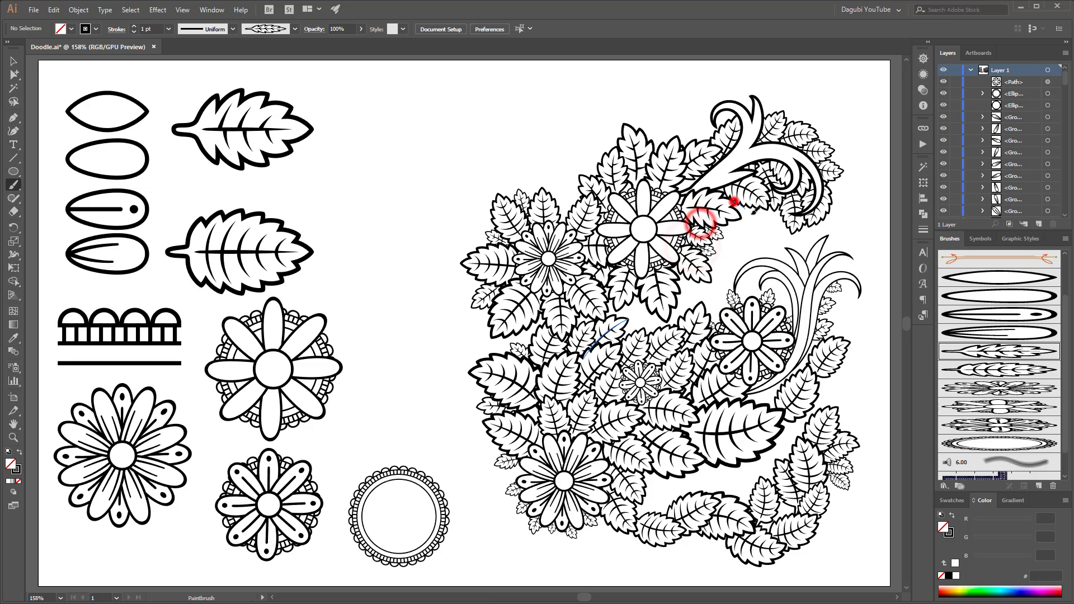
drag(694, 234, 734, 203)
drag(681, 159, 690, 122)
drag(652, 156, 656, 128)
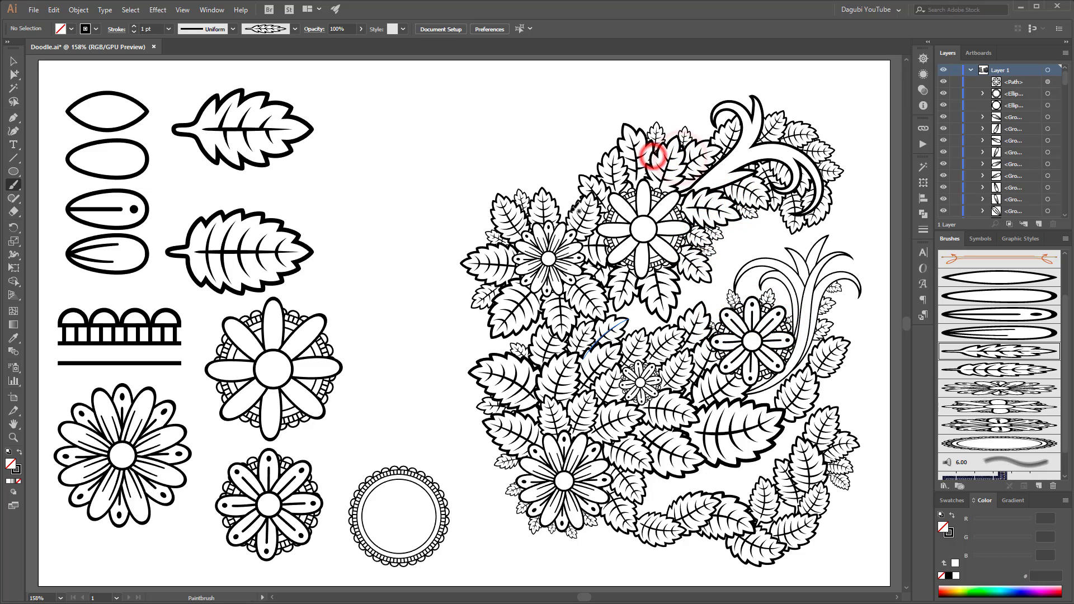
drag(556, 228, 608, 134)
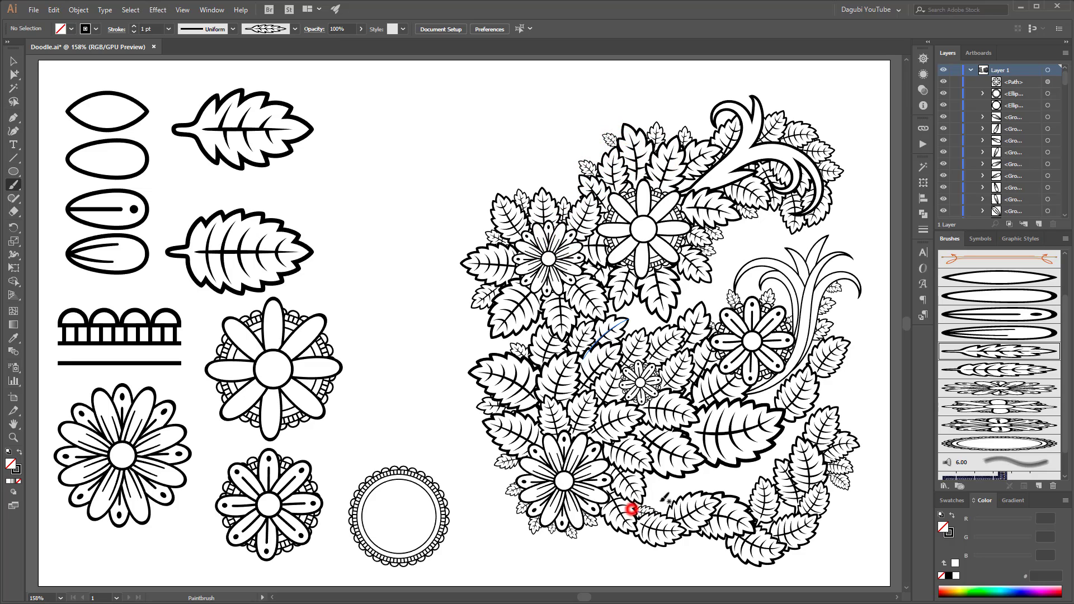
drag(650, 511, 650, 490)
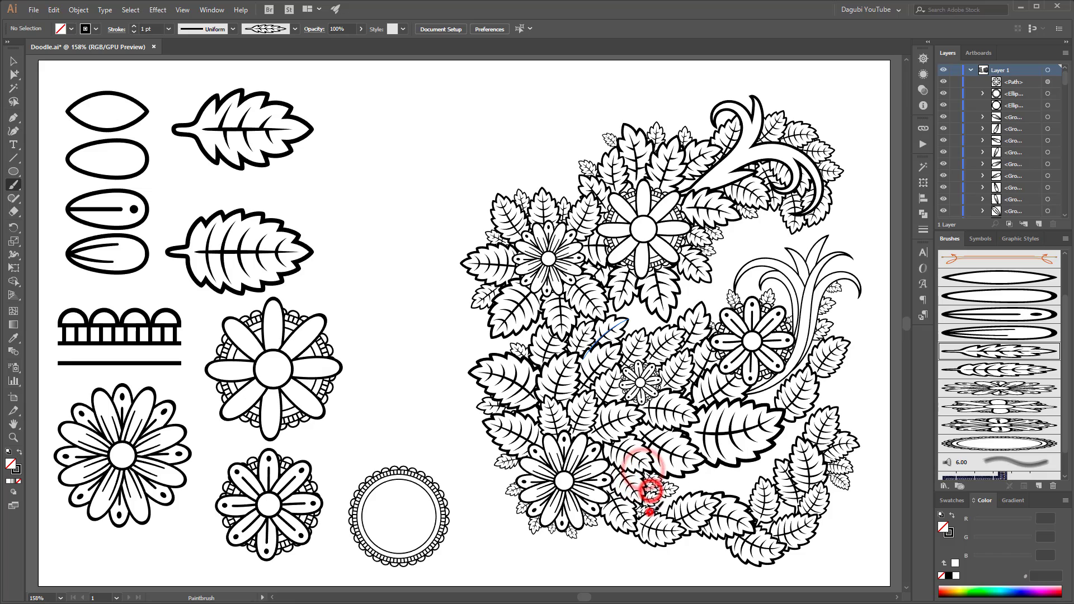
drag(748, 509, 774, 484)
drag(833, 435, 861, 411)
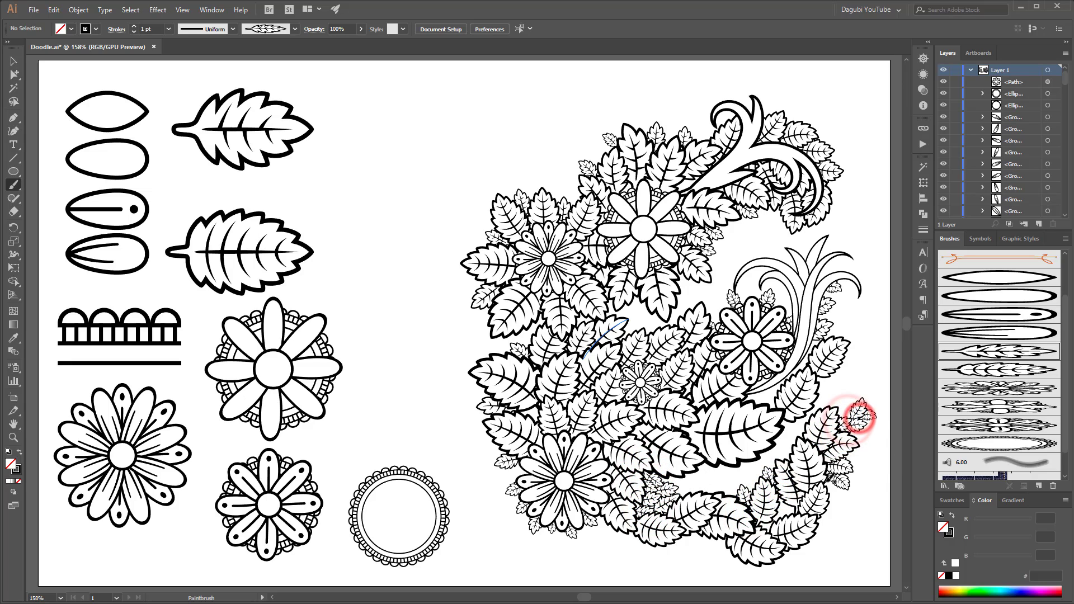
drag(821, 475, 834, 518)
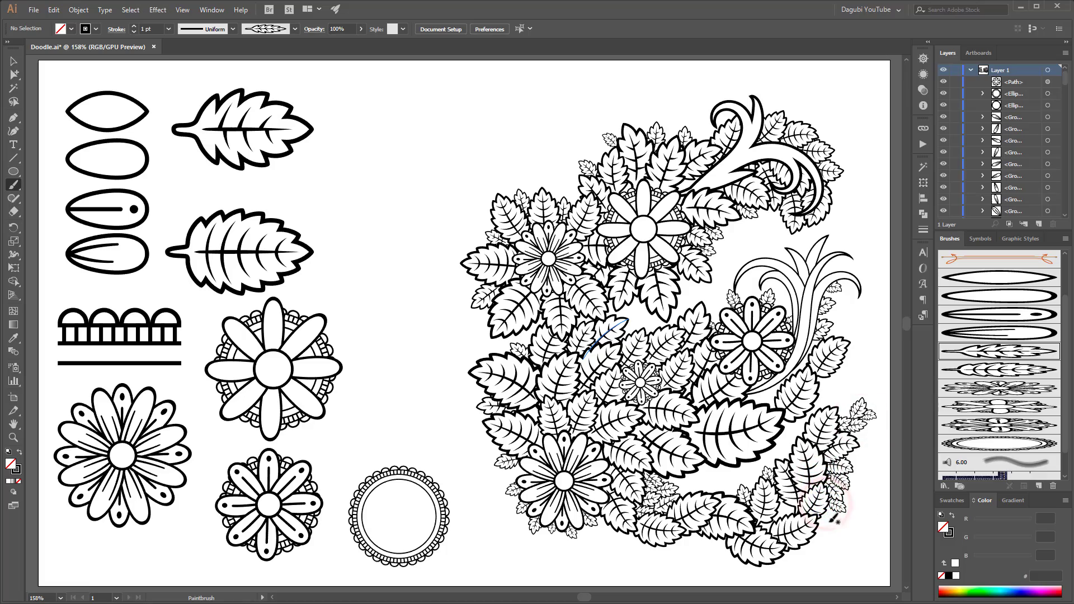